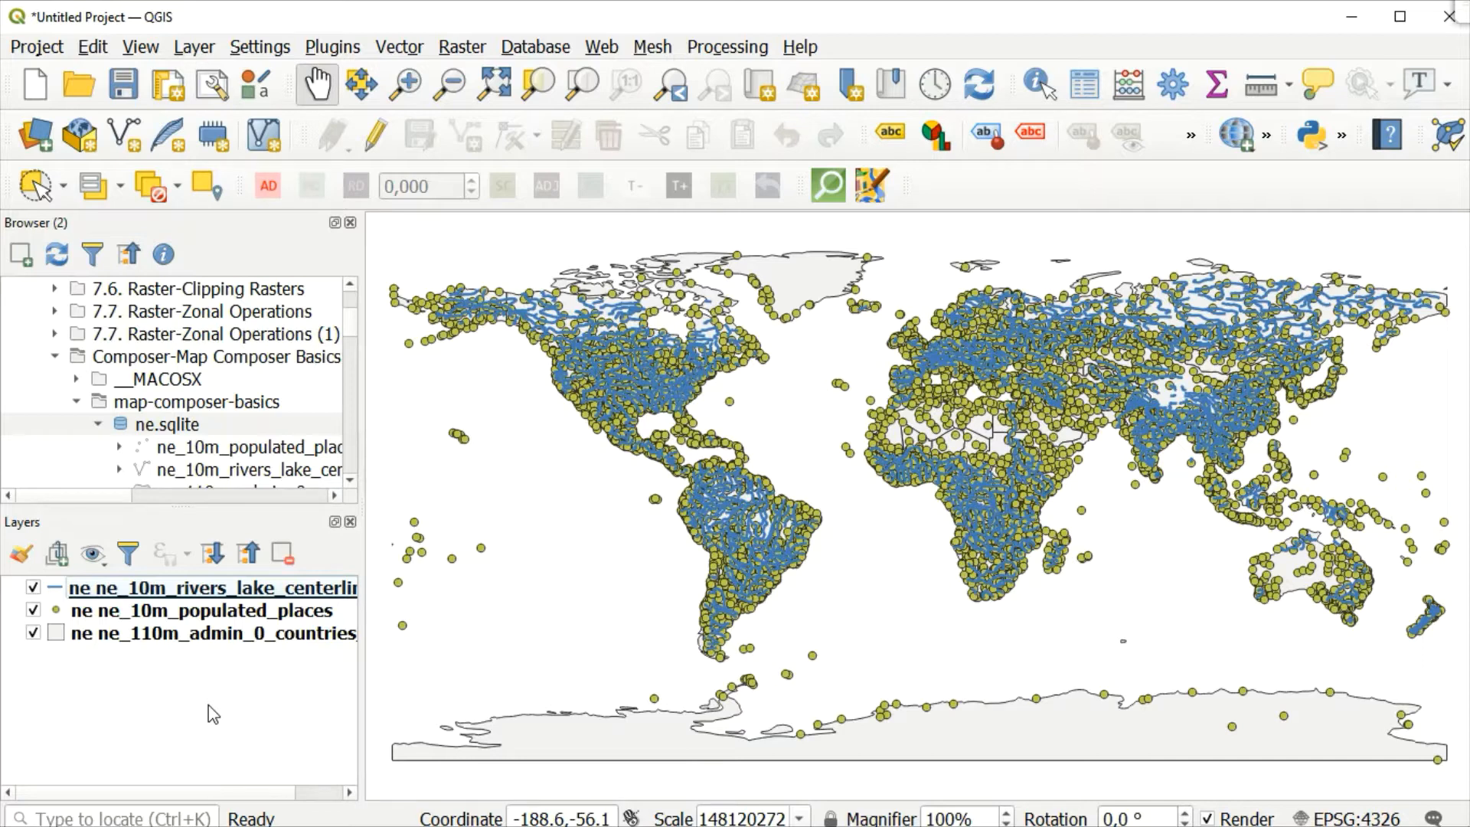
# Step: Review the attribute table of the ne_110m_admin_0_countries_lakes layer and return to the map
pyautogui.click(156, 635)
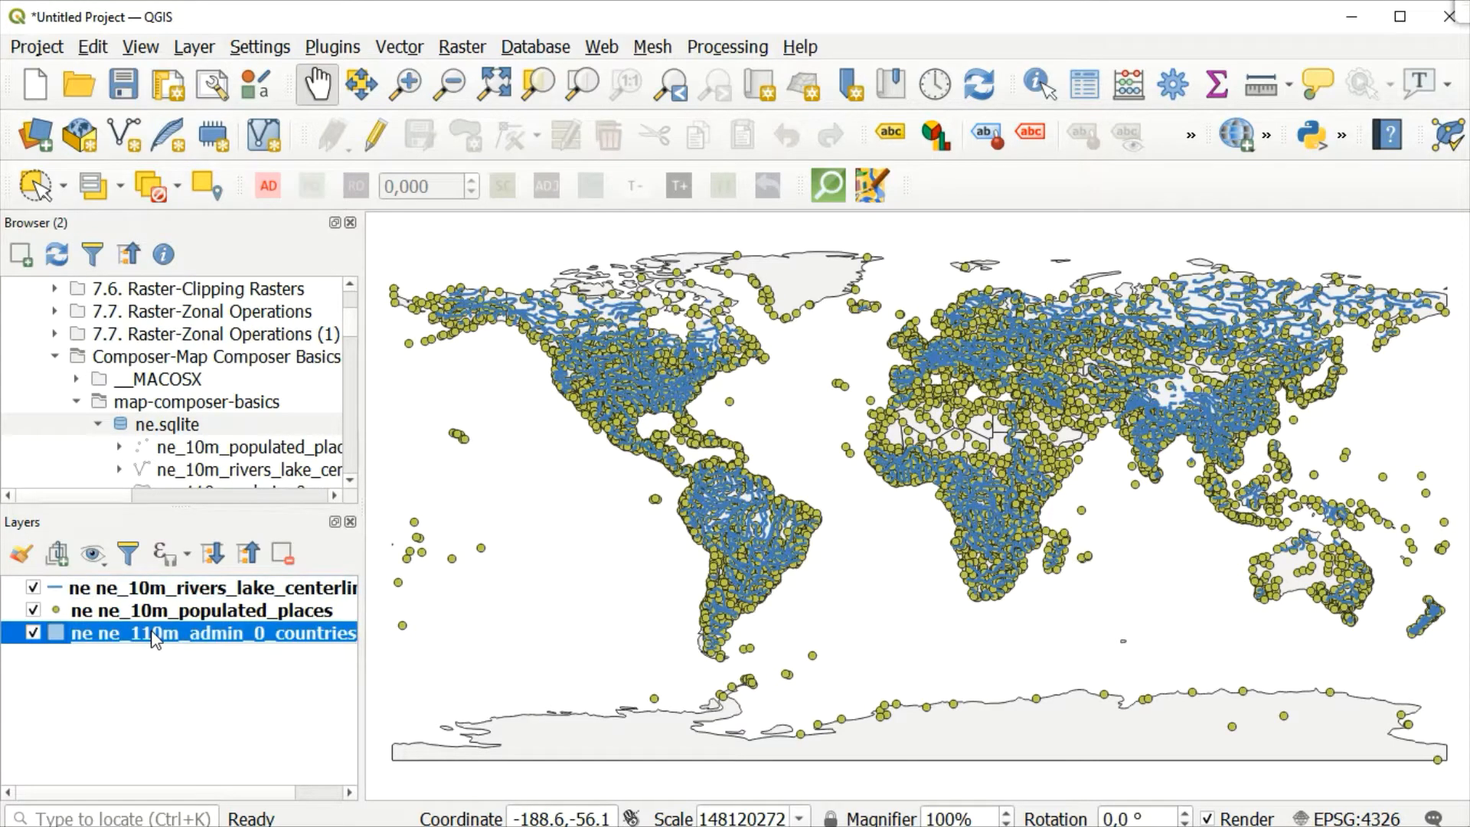
pyautogui.rightClick(163, 652)
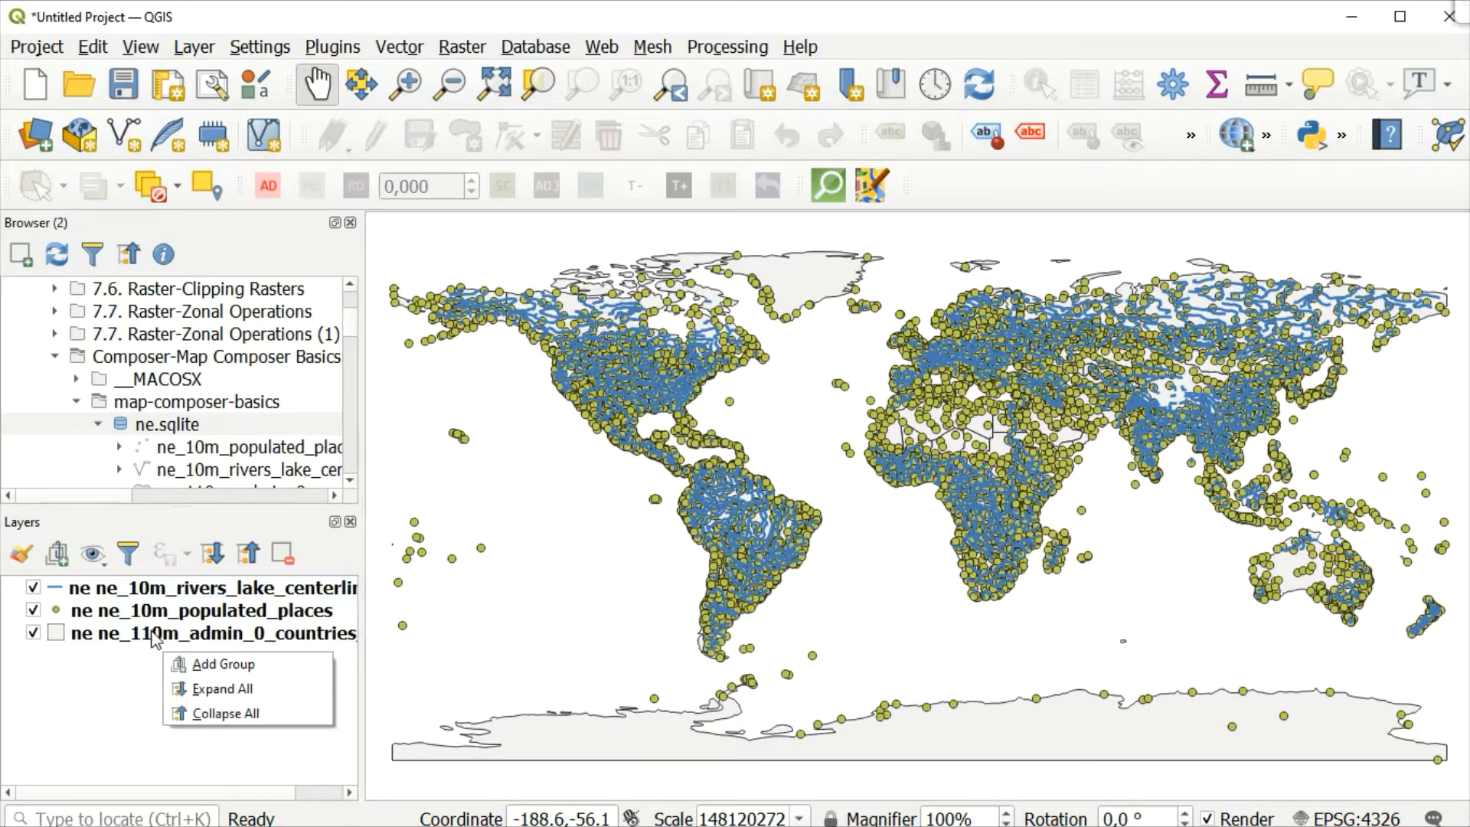
pyautogui.click(149, 638)
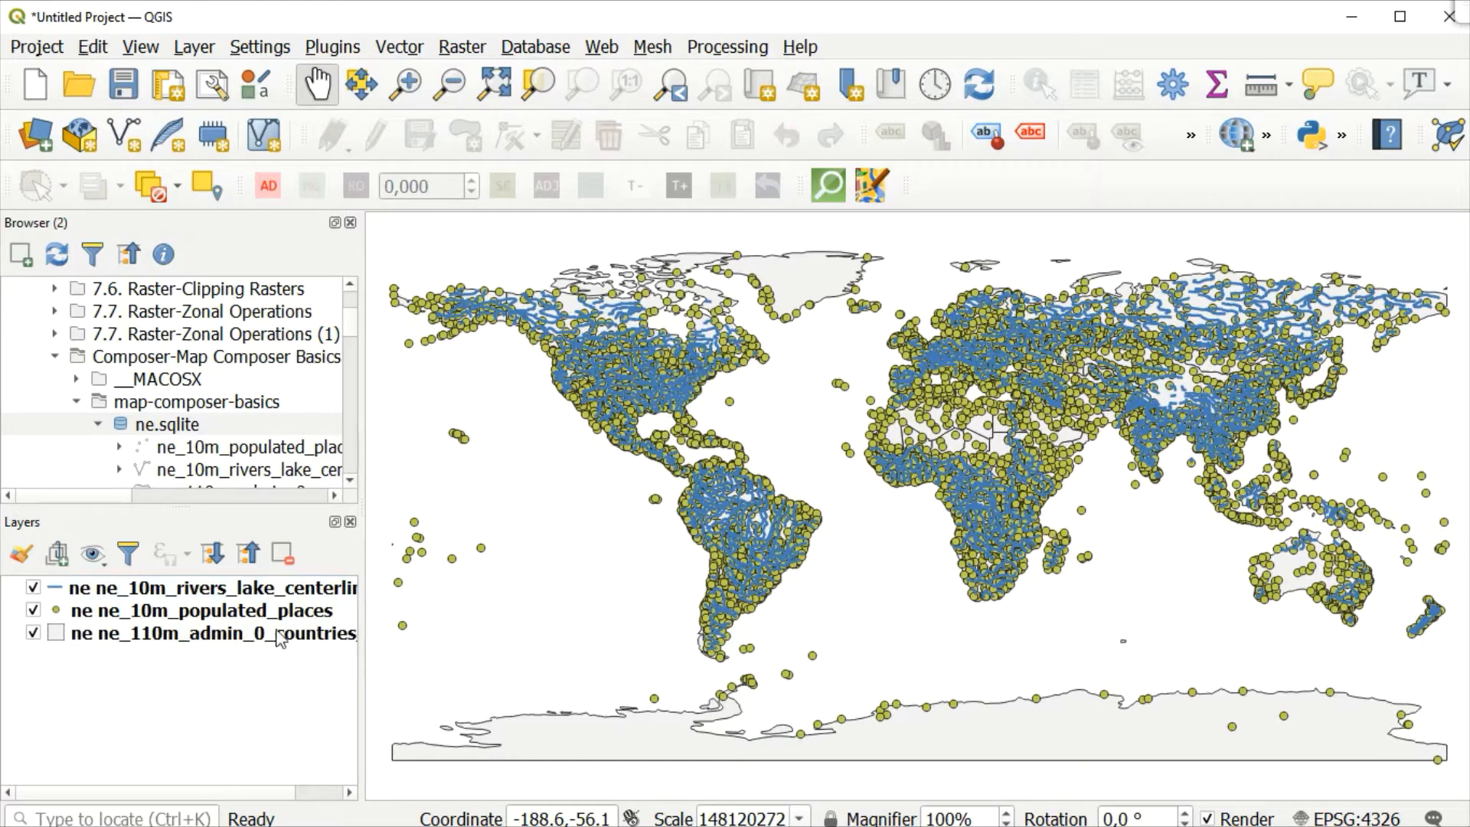
pyautogui.click(253, 637)
pyautogui.rightClick(254, 637)
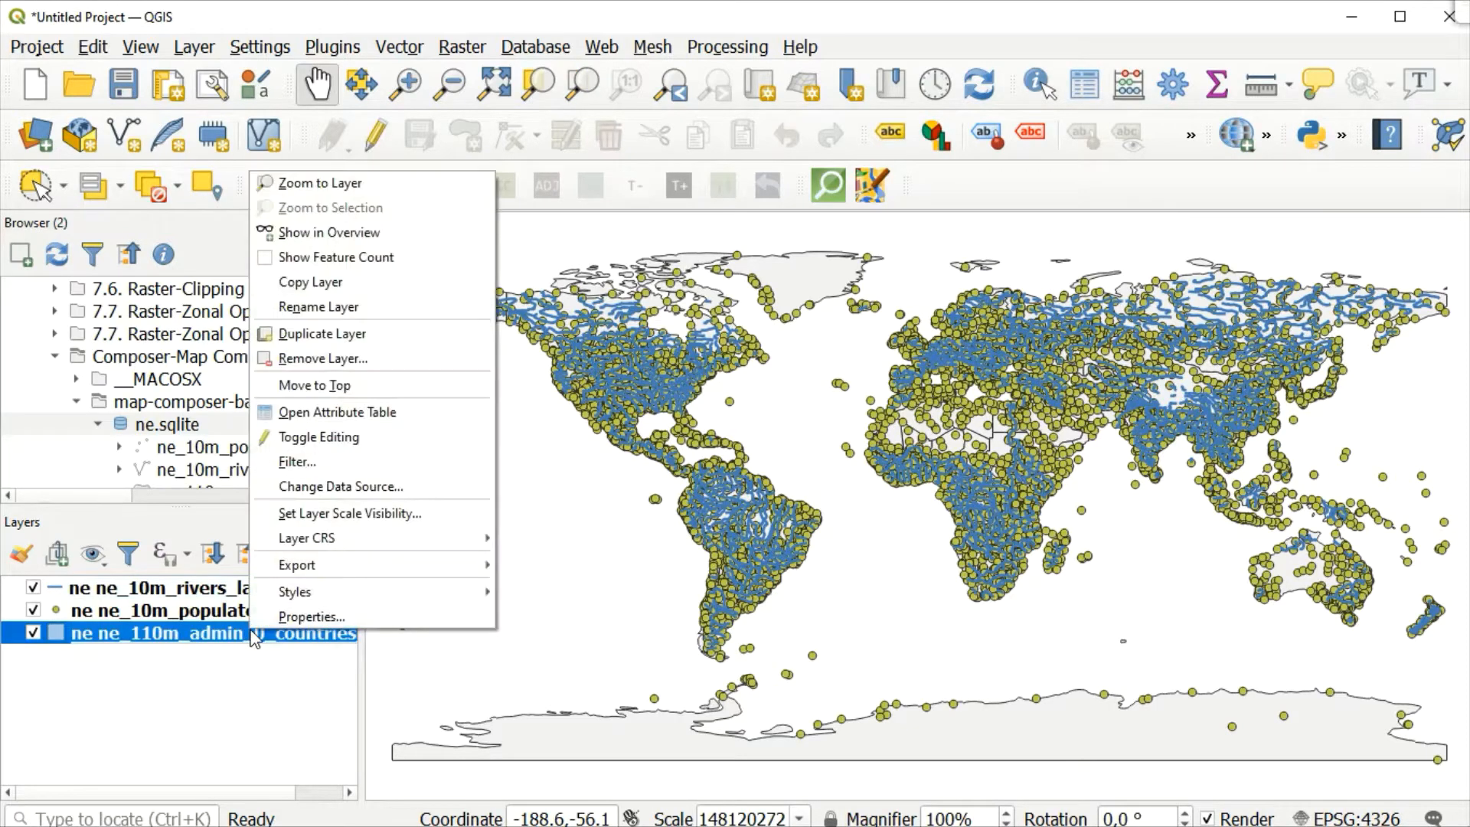
pyautogui.click(378, 426)
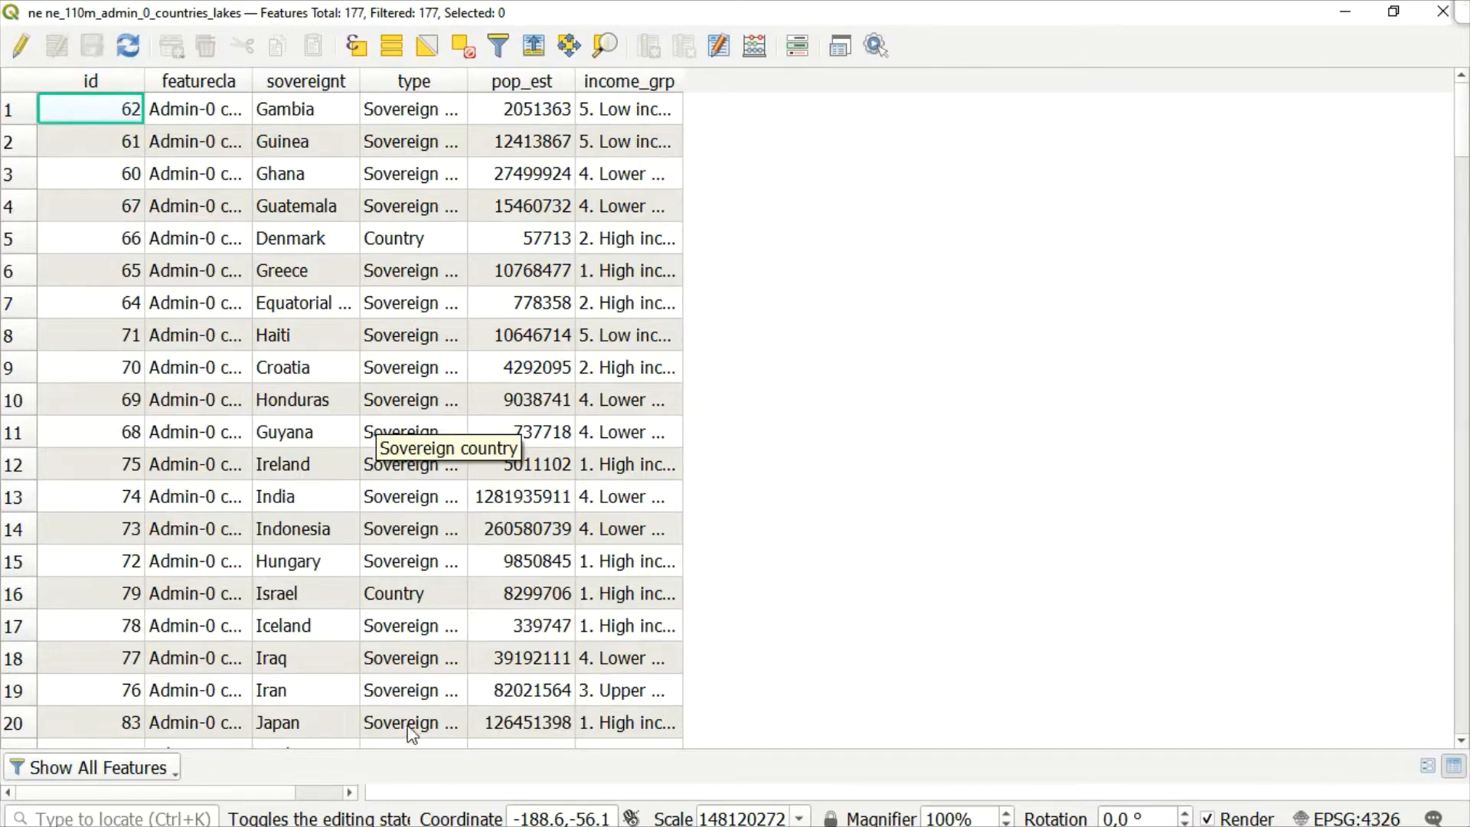
pyautogui.click(1345, 12)
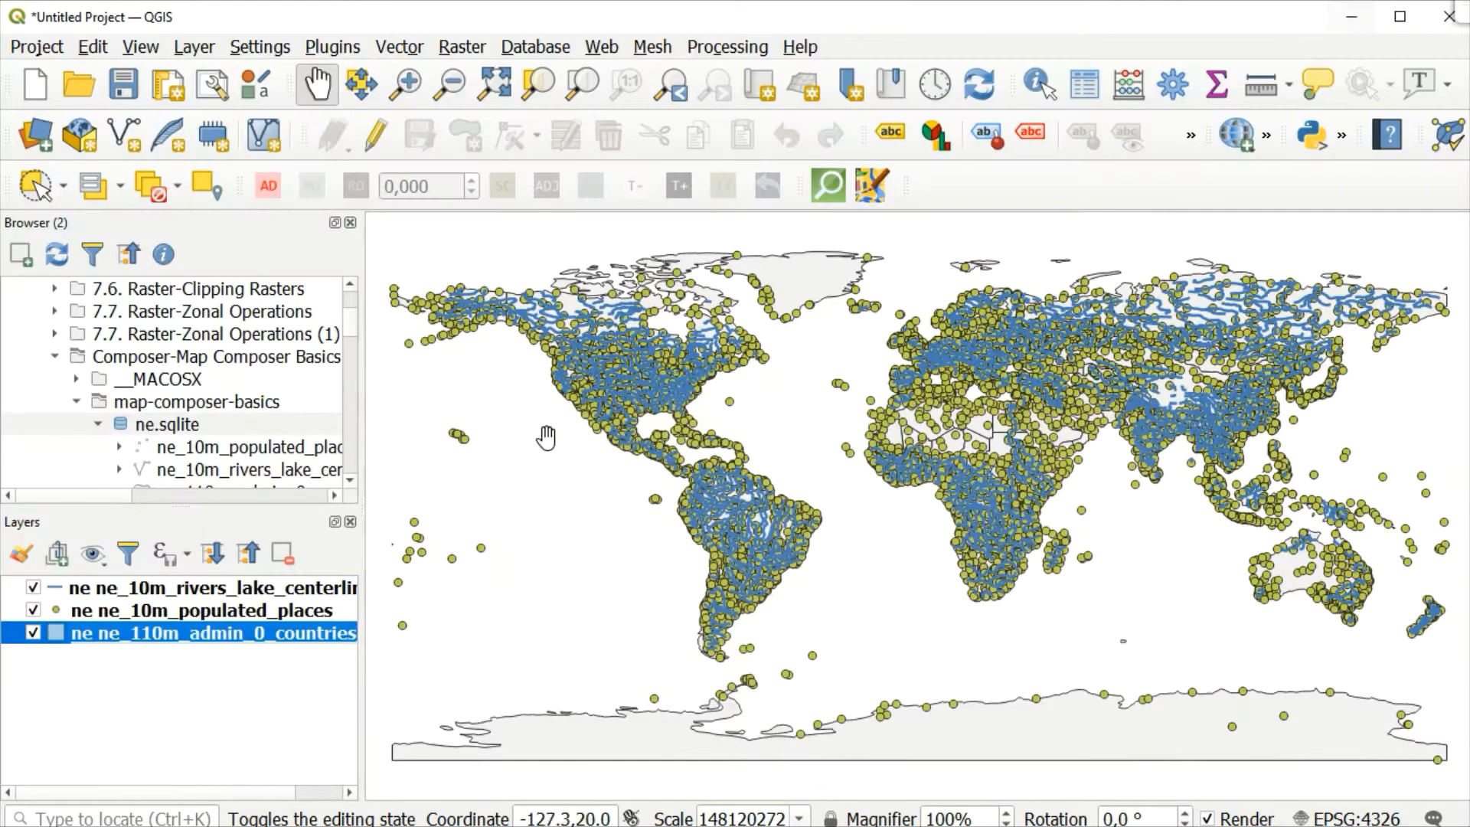
# Step: Set the countries layer's symbology to Categorized, using income_grp as the value
pyautogui.moveTo(201, 641); pyautogui.dragTo(150, 629)
pyautogui.rightClick(149, 630)
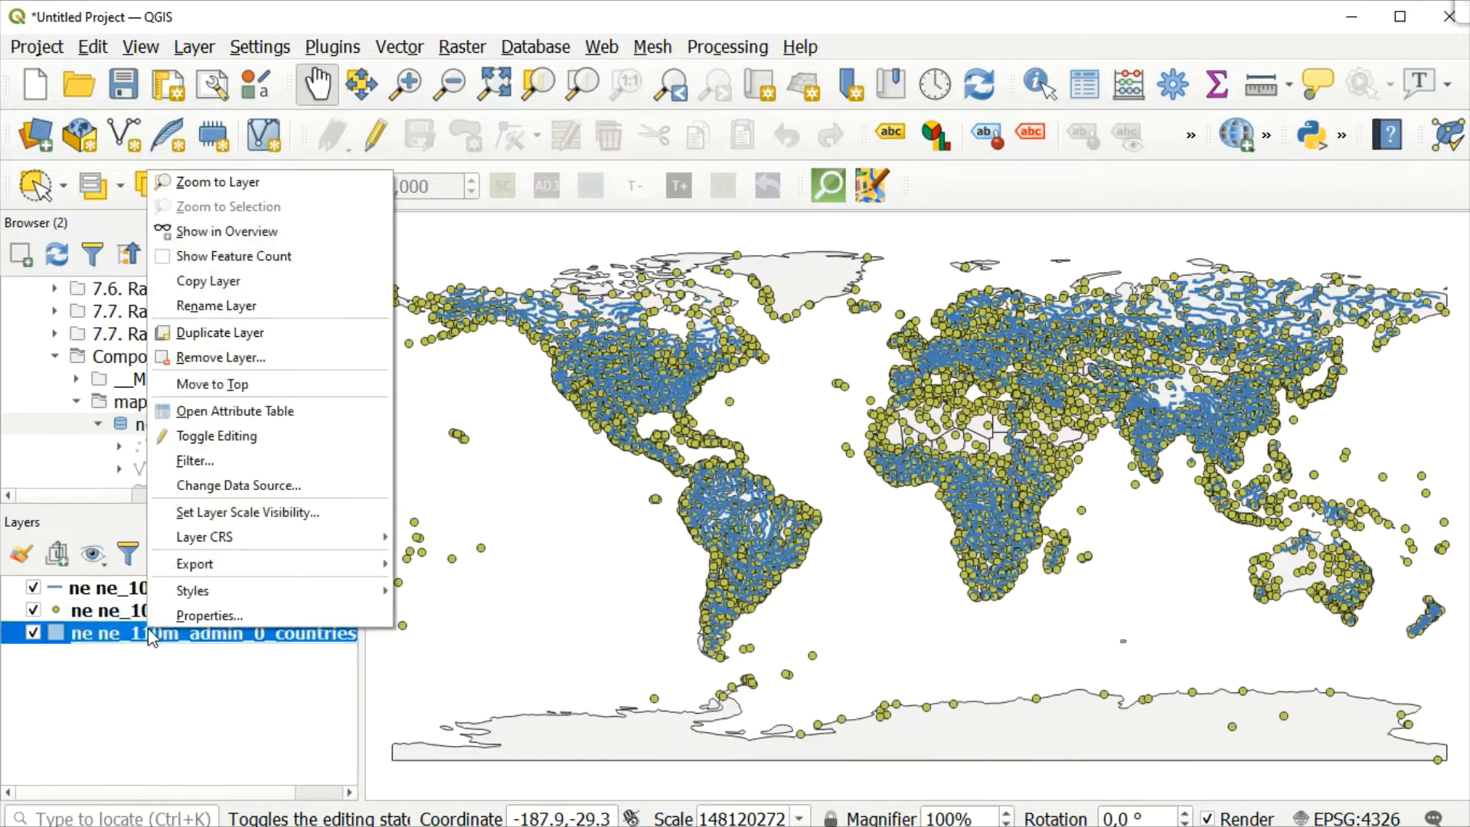
pyautogui.click(211, 613)
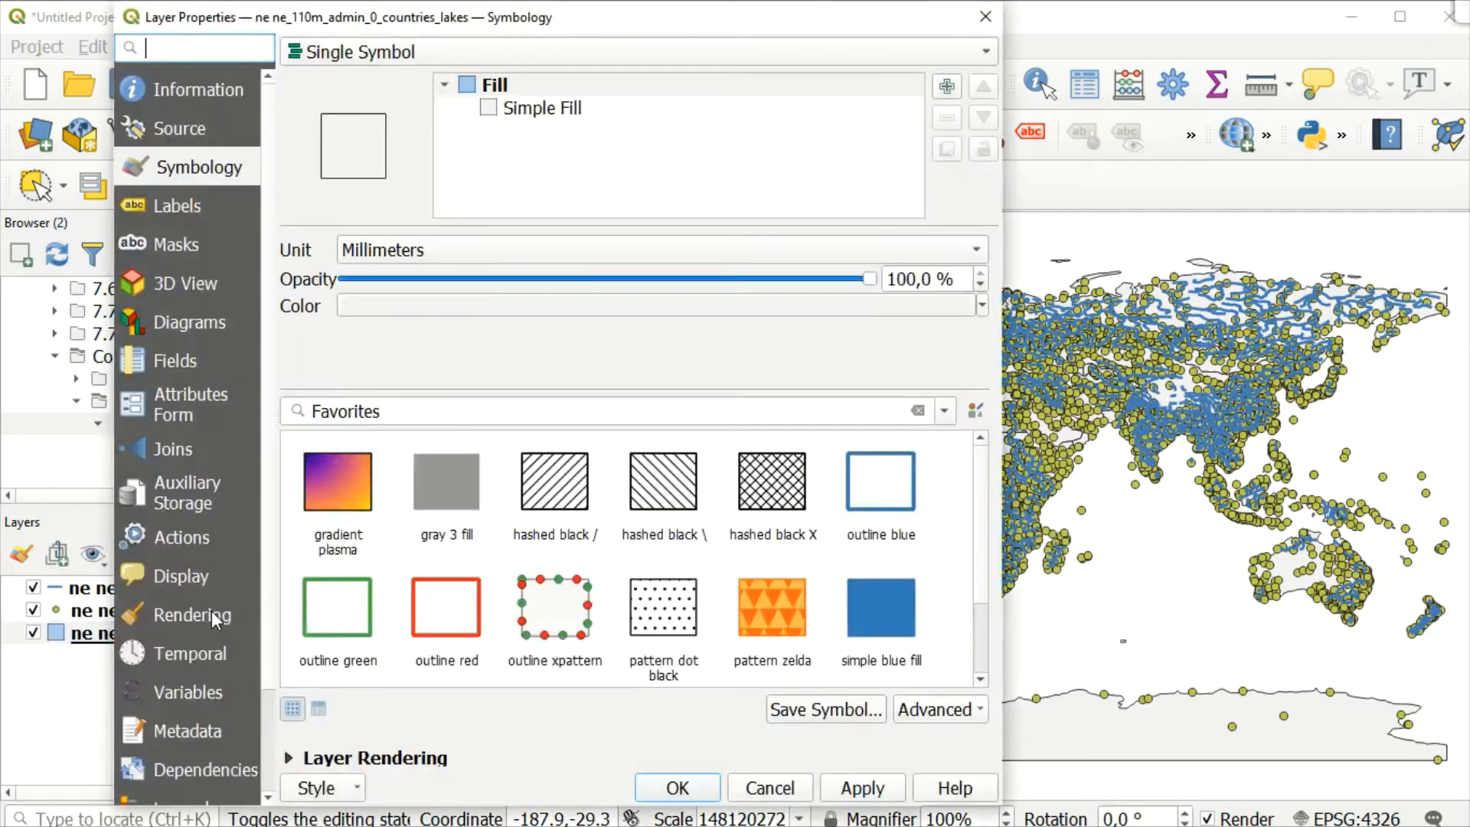
pyautogui.click(578, 52)
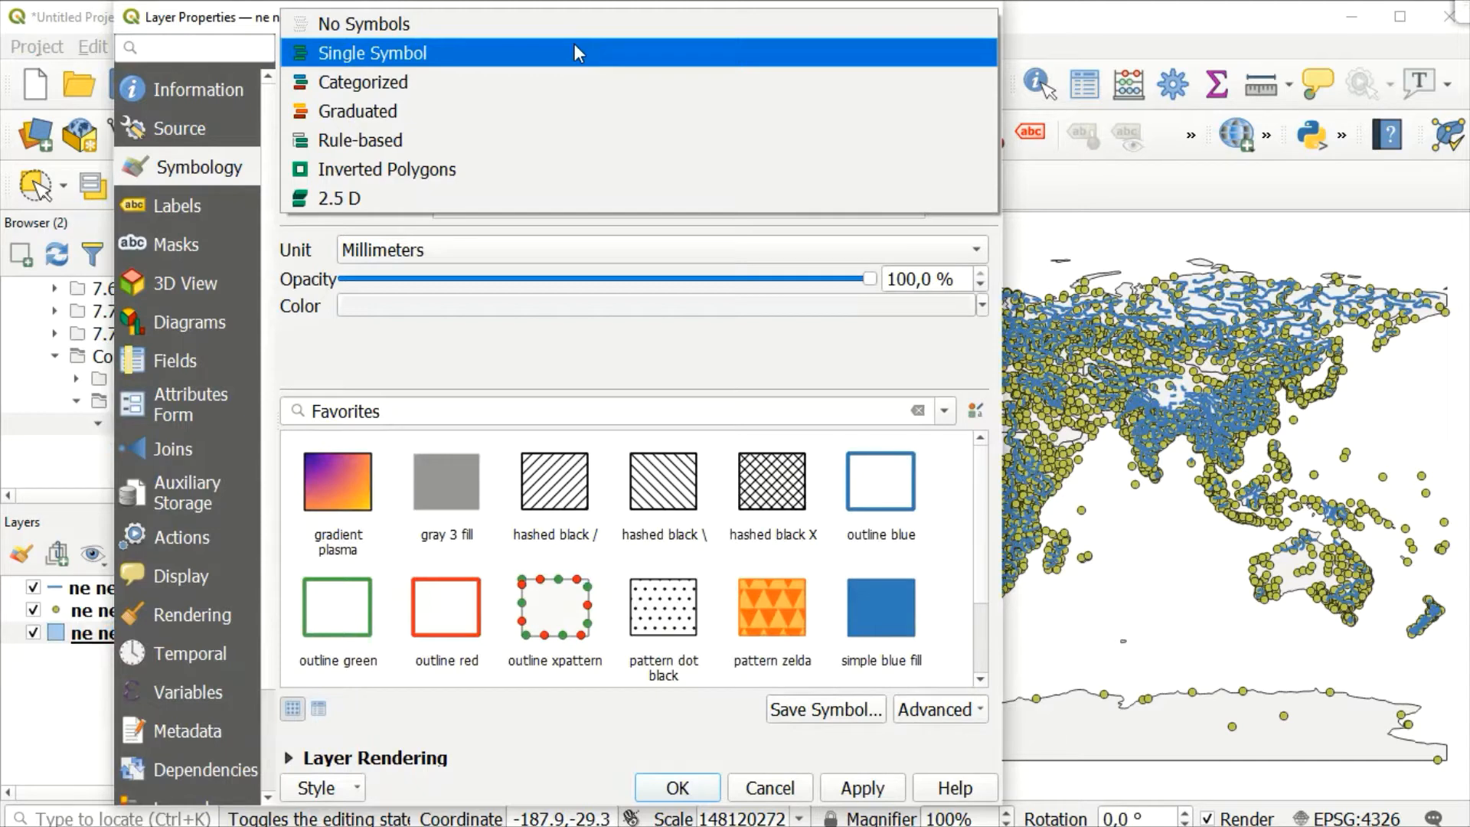
pyautogui.click(443, 82)
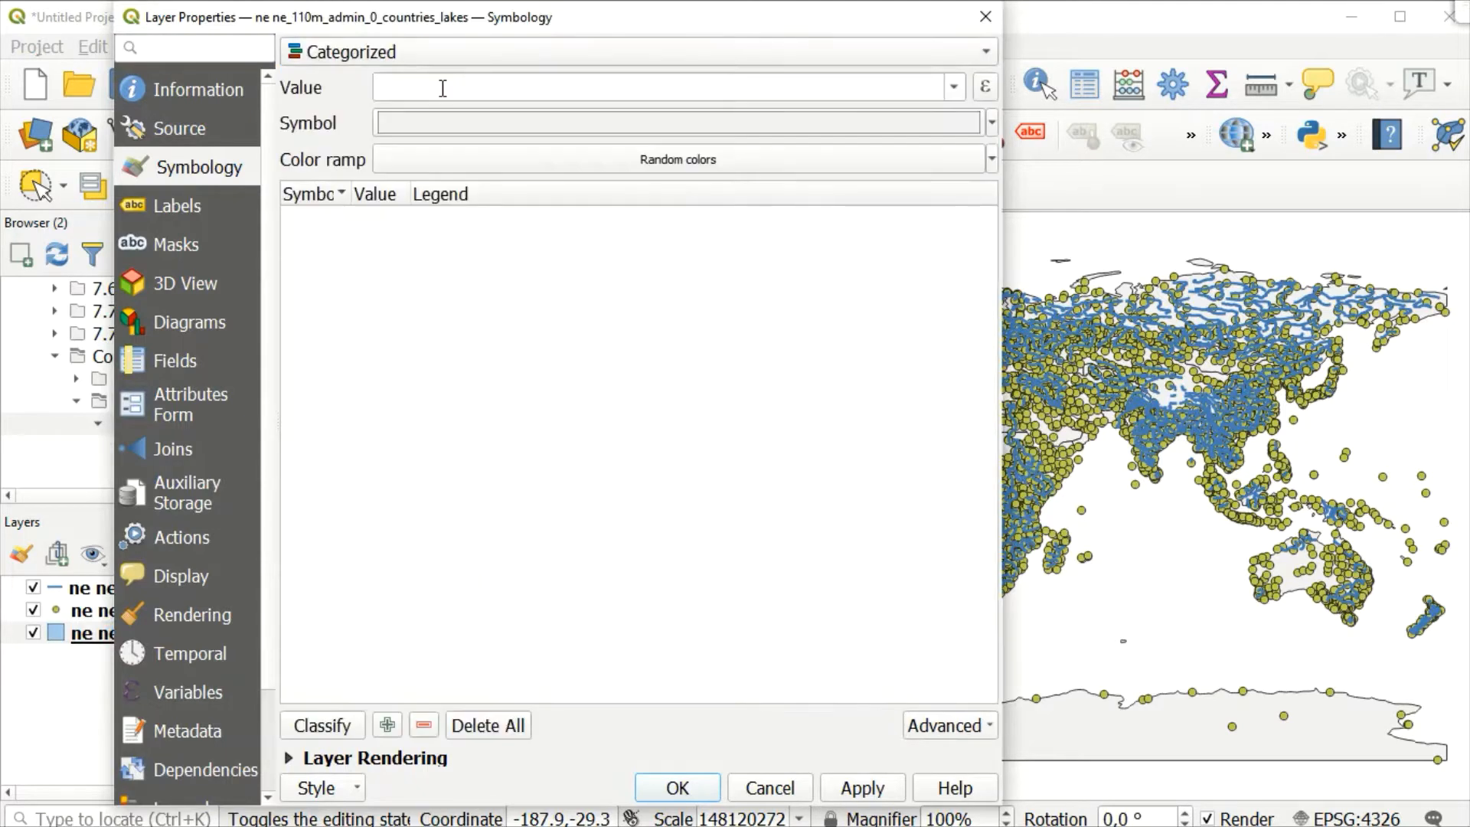
pyautogui.click(953, 88)
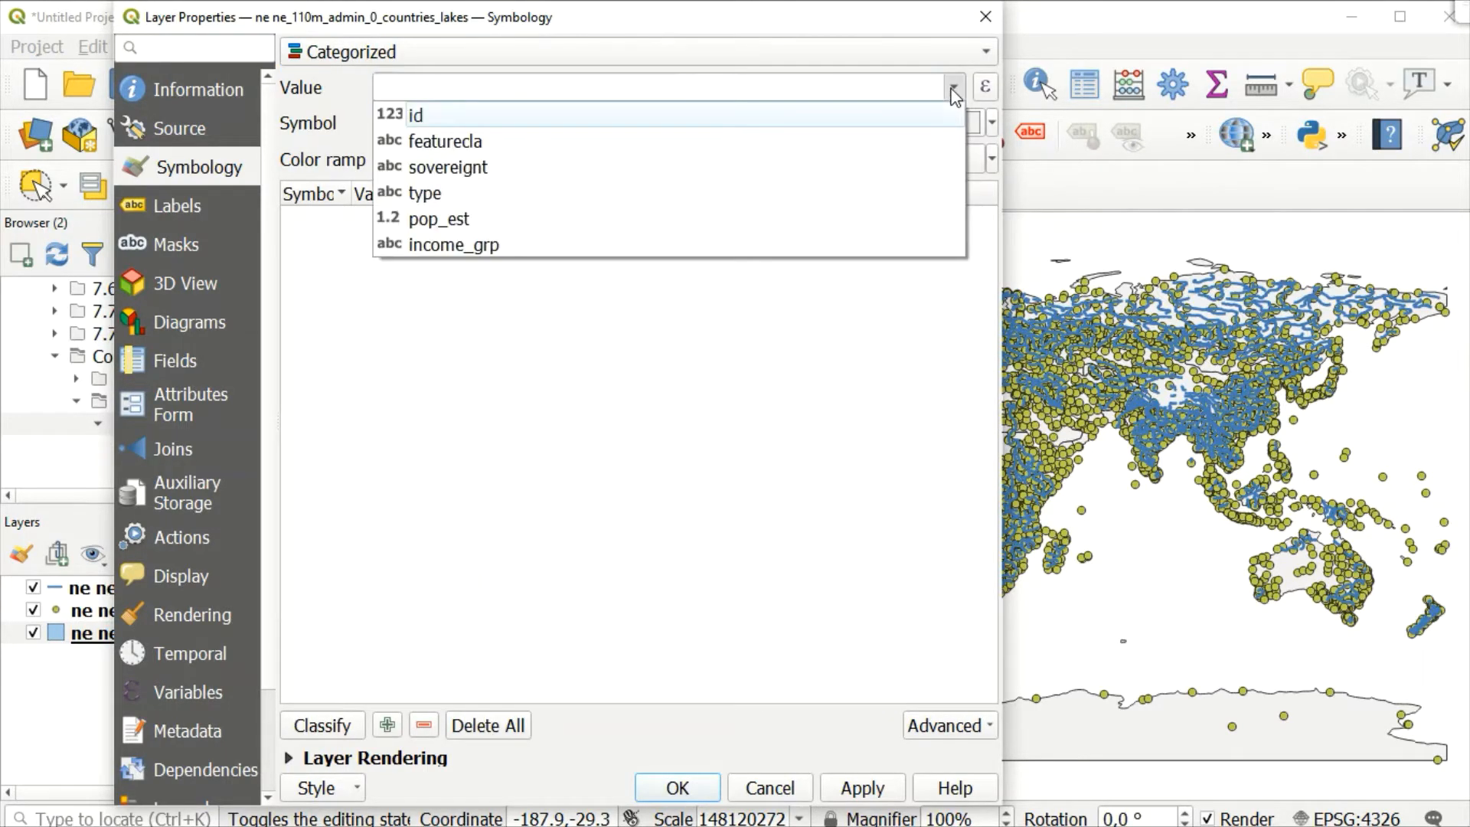
pyautogui.click(478, 244)
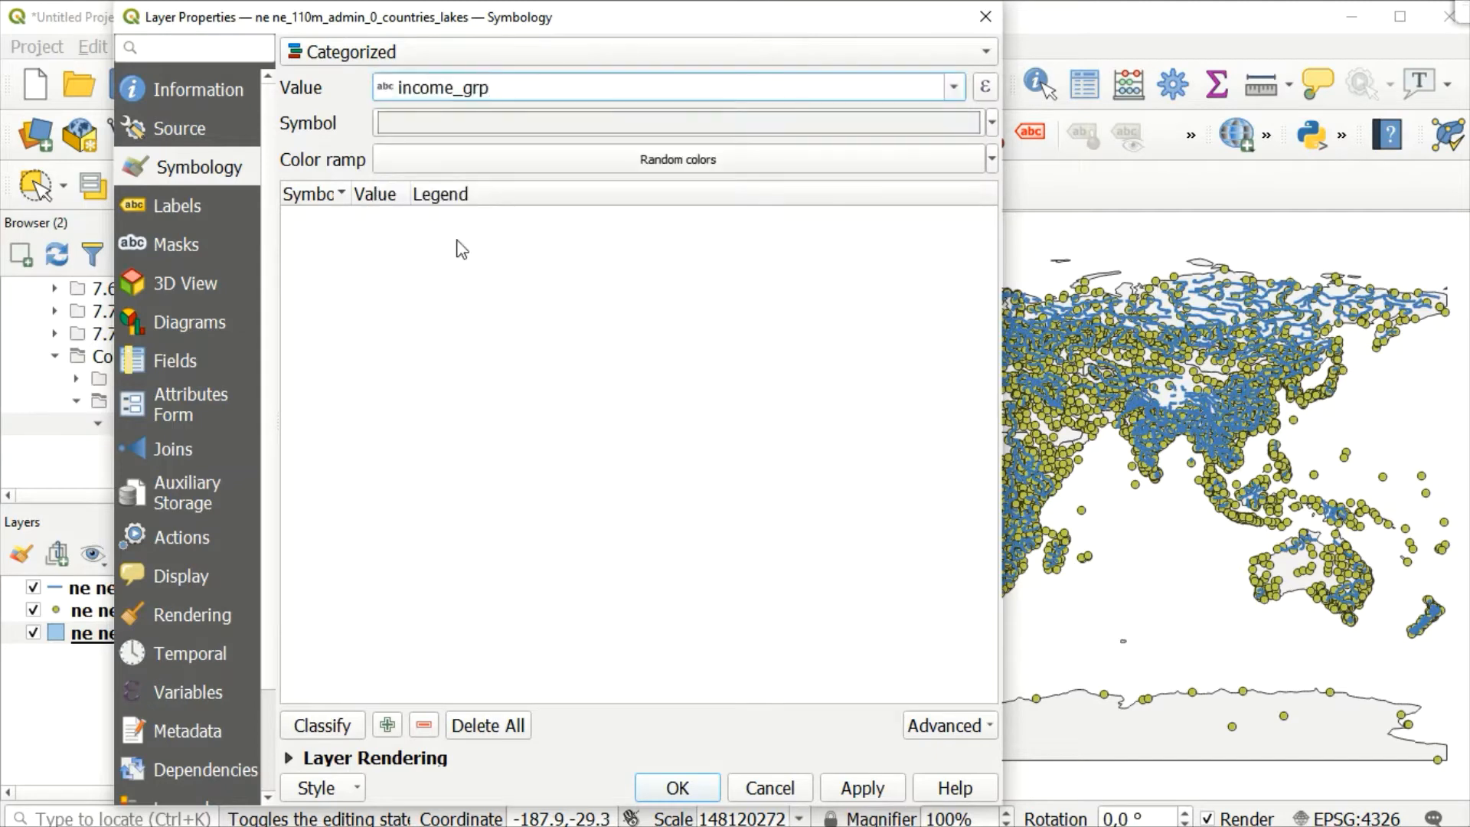
# Step: Classify the countries by income group with random colors, apply the style, and collapse the layer's legend
pyautogui.click(322, 730)
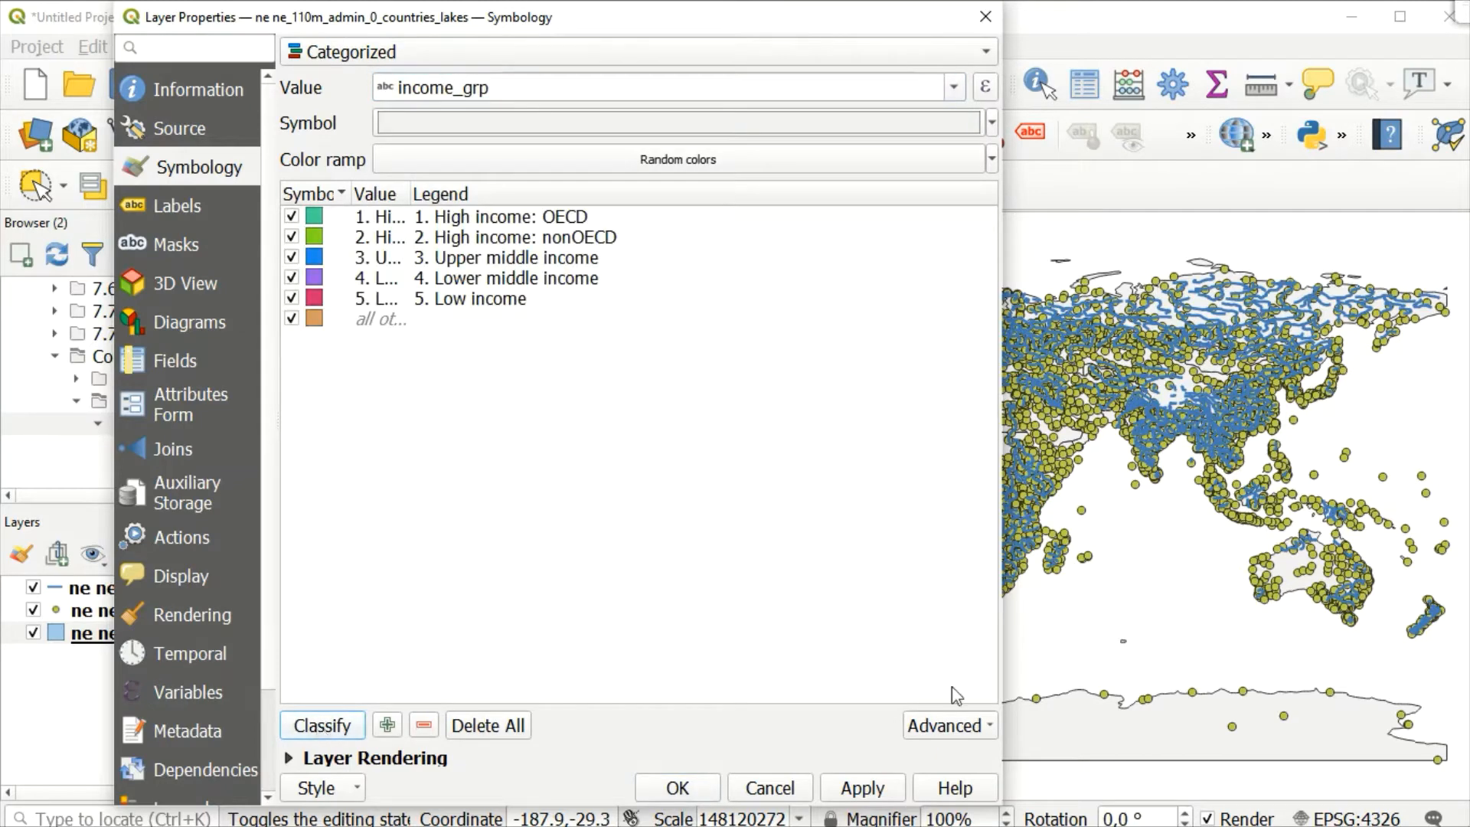
pyautogui.click(863, 788)
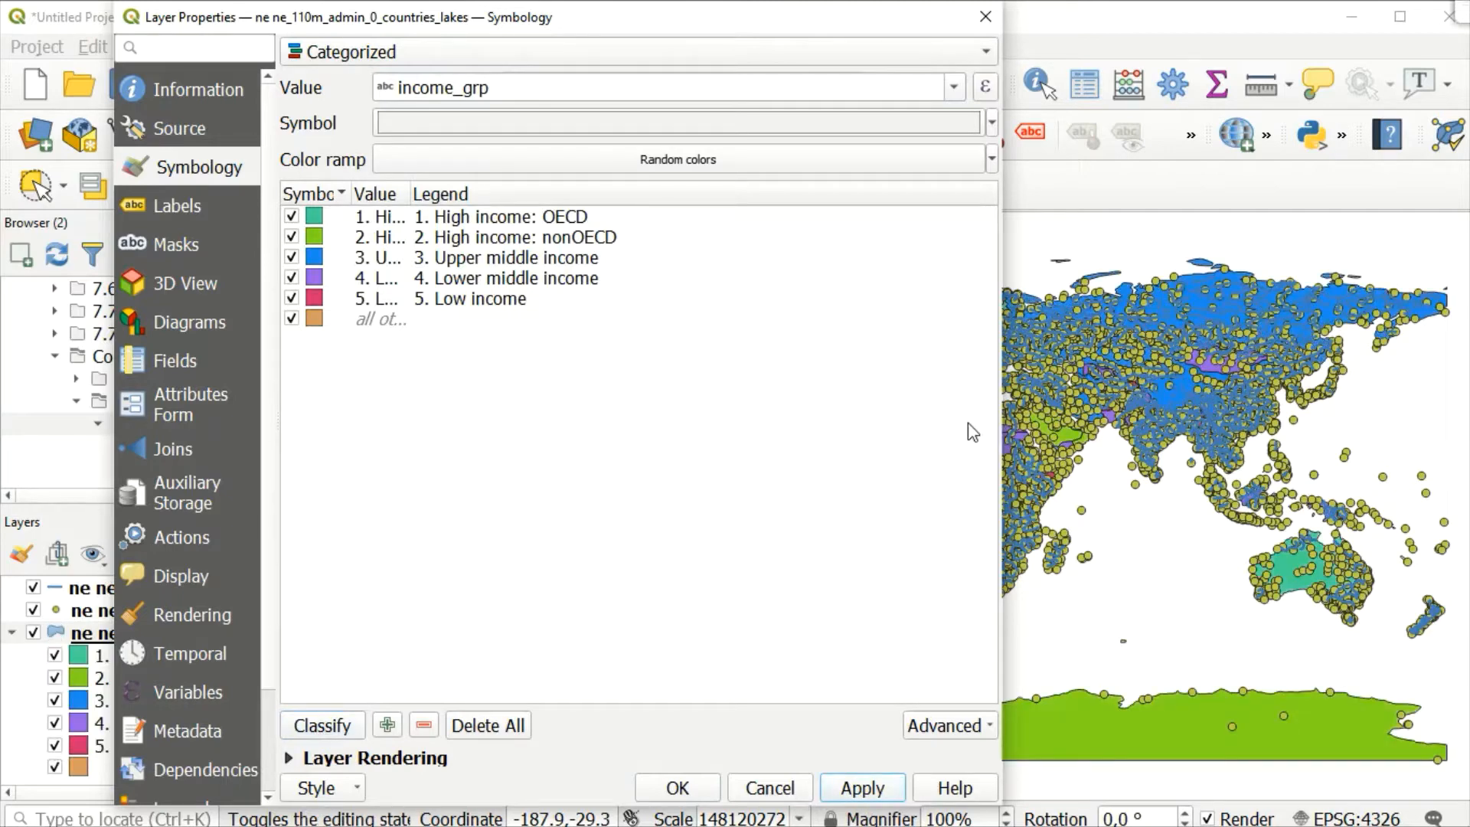
pyautogui.moveTo(796, 28)
pyautogui.mouseDown()
pyautogui.moveTo(424, 233)
pyautogui.moveTo(203, 297)
pyautogui.moveTo(785, 3)
pyautogui.moveTo(786, 21)
pyautogui.mouseUp()
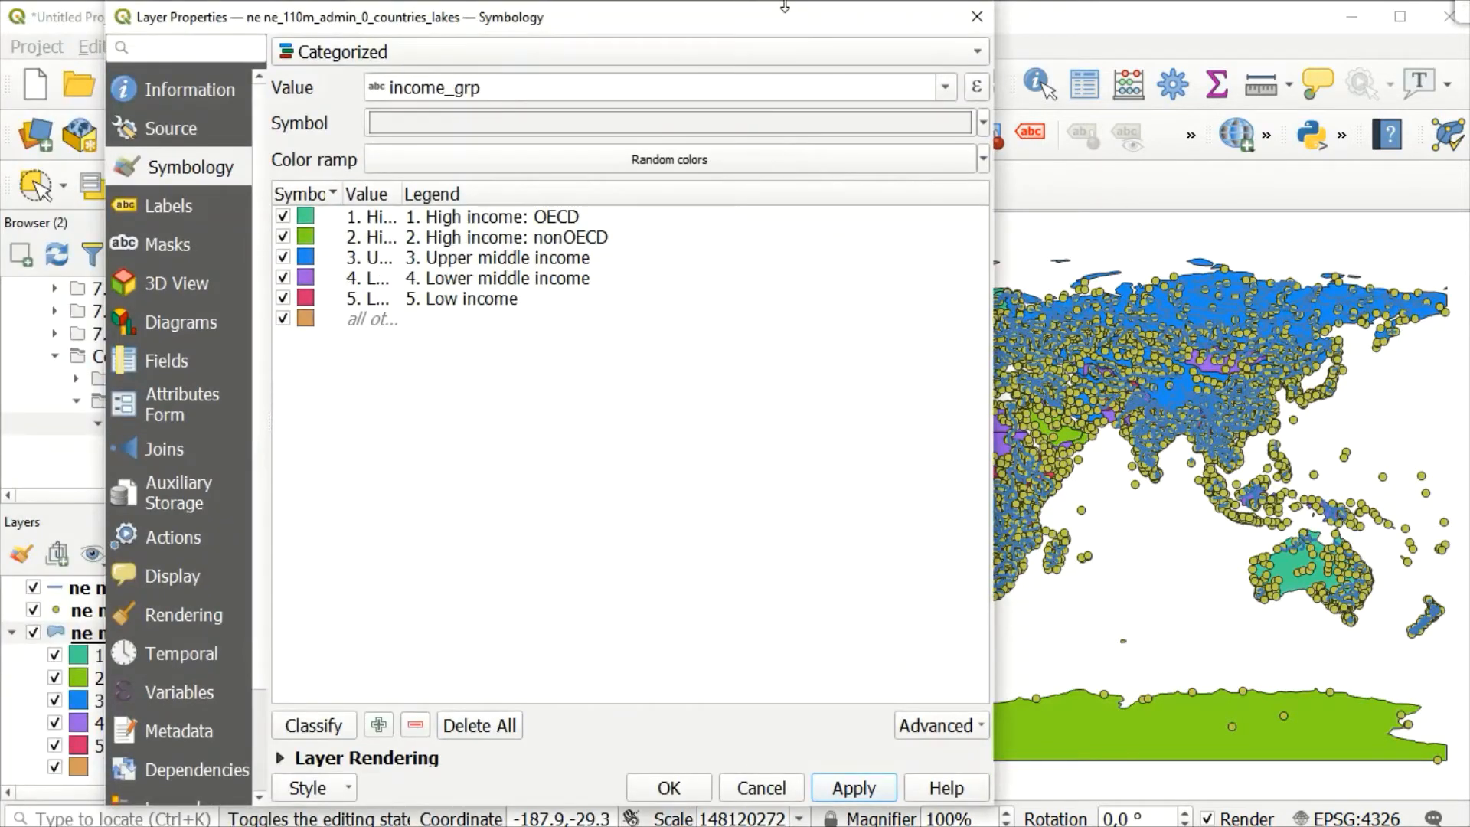
pyautogui.click(668, 787)
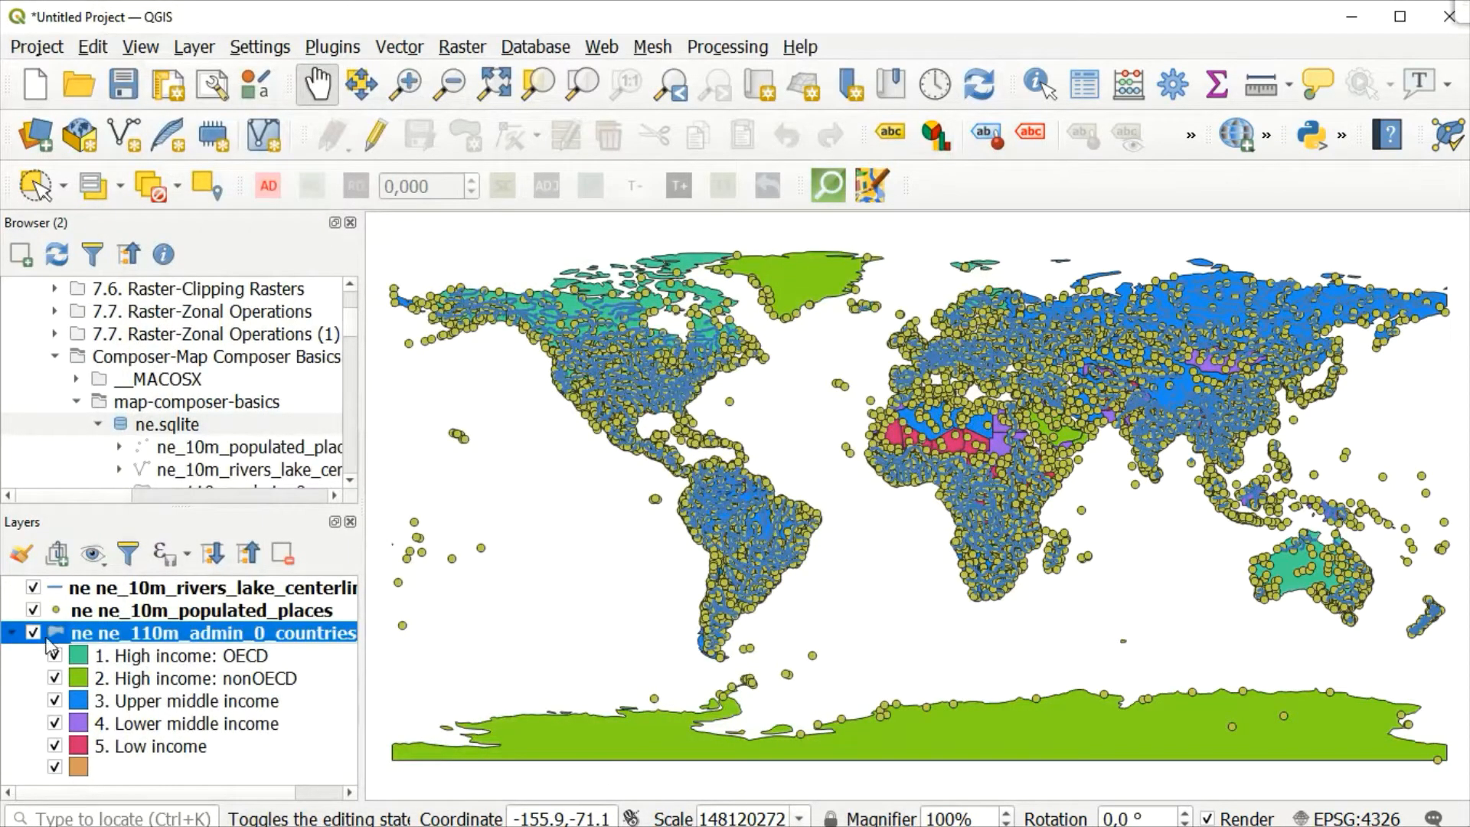
pyautogui.click(13, 634)
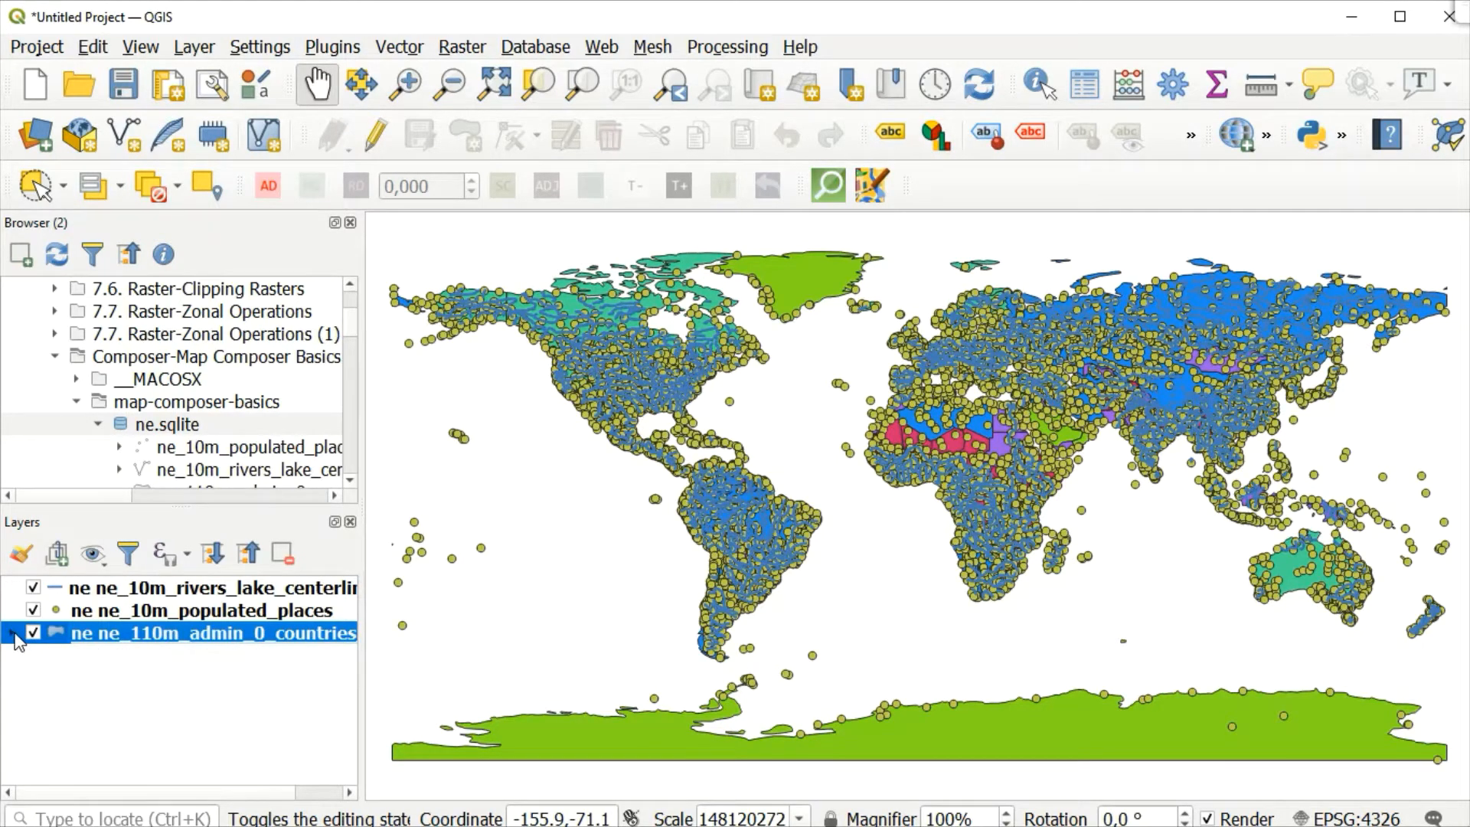
# Step: Style the ne_10m_populated_places layer with the "dot white" marker at size 2 millimeters and apply it
pyautogui.rightClick(109, 615)
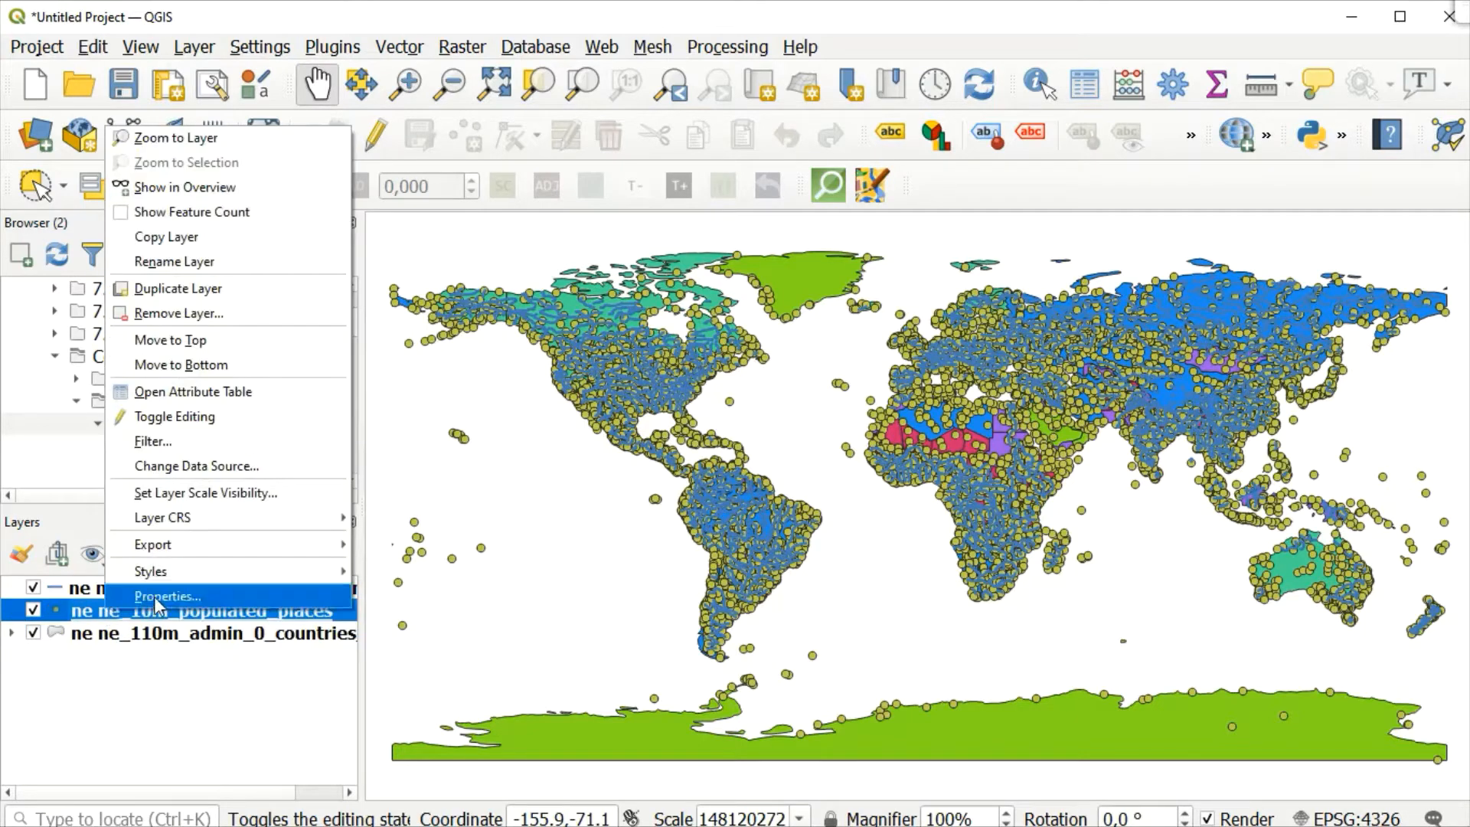
pyautogui.click(164, 596)
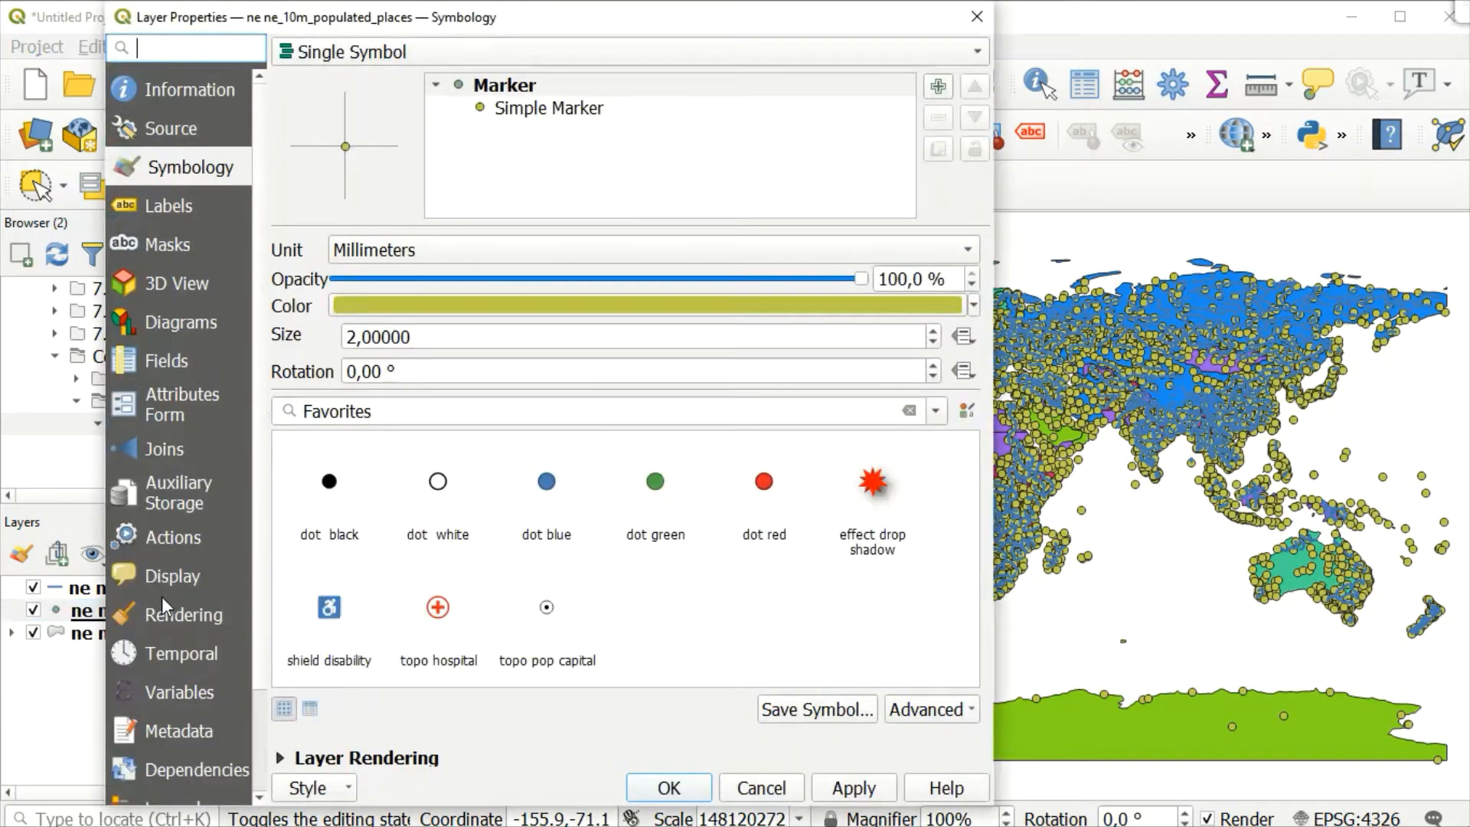
pyautogui.click(442, 482)
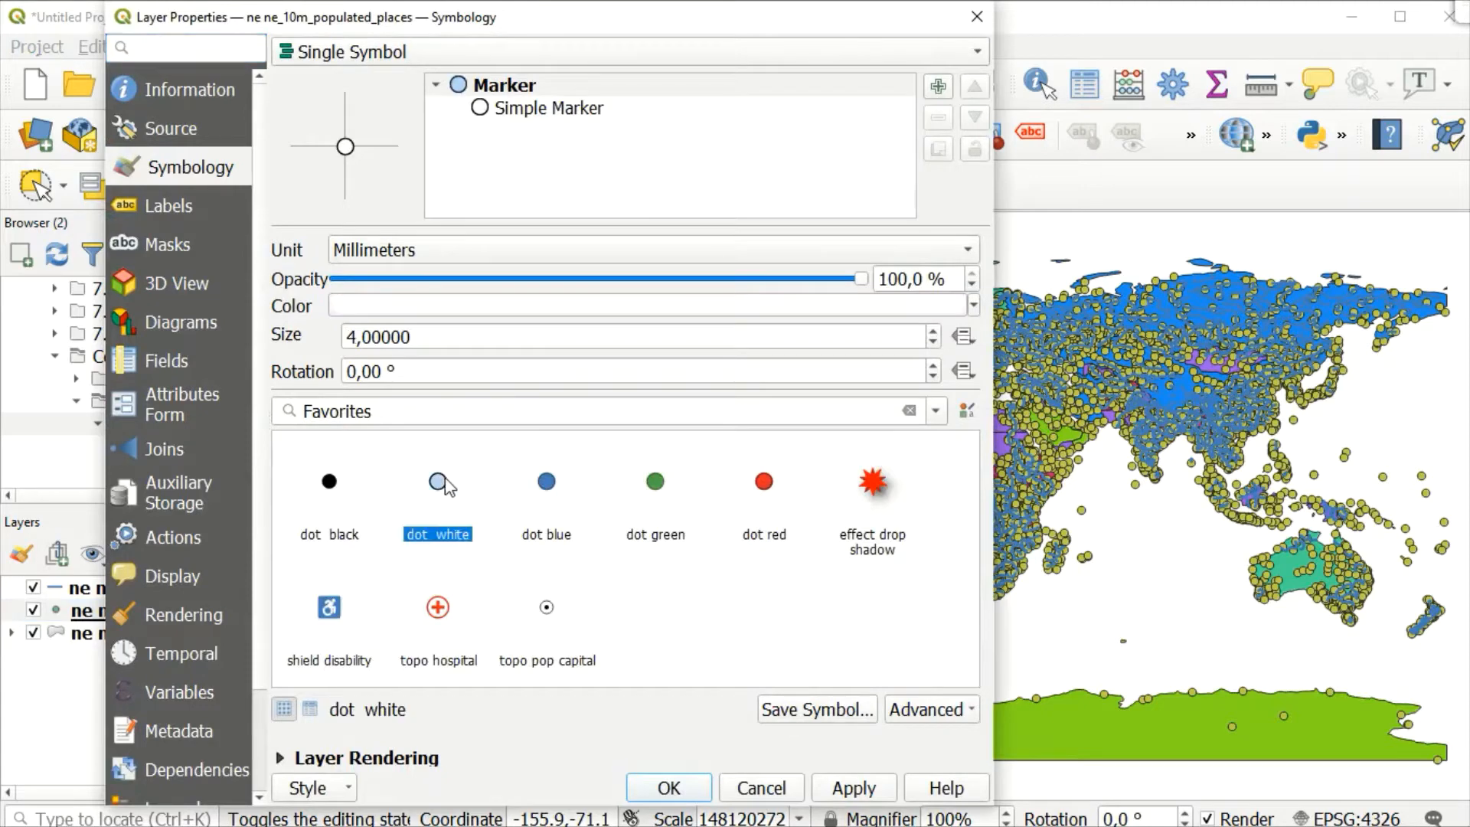
pyautogui.click(353, 337)
pyautogui.press('BackSpace')
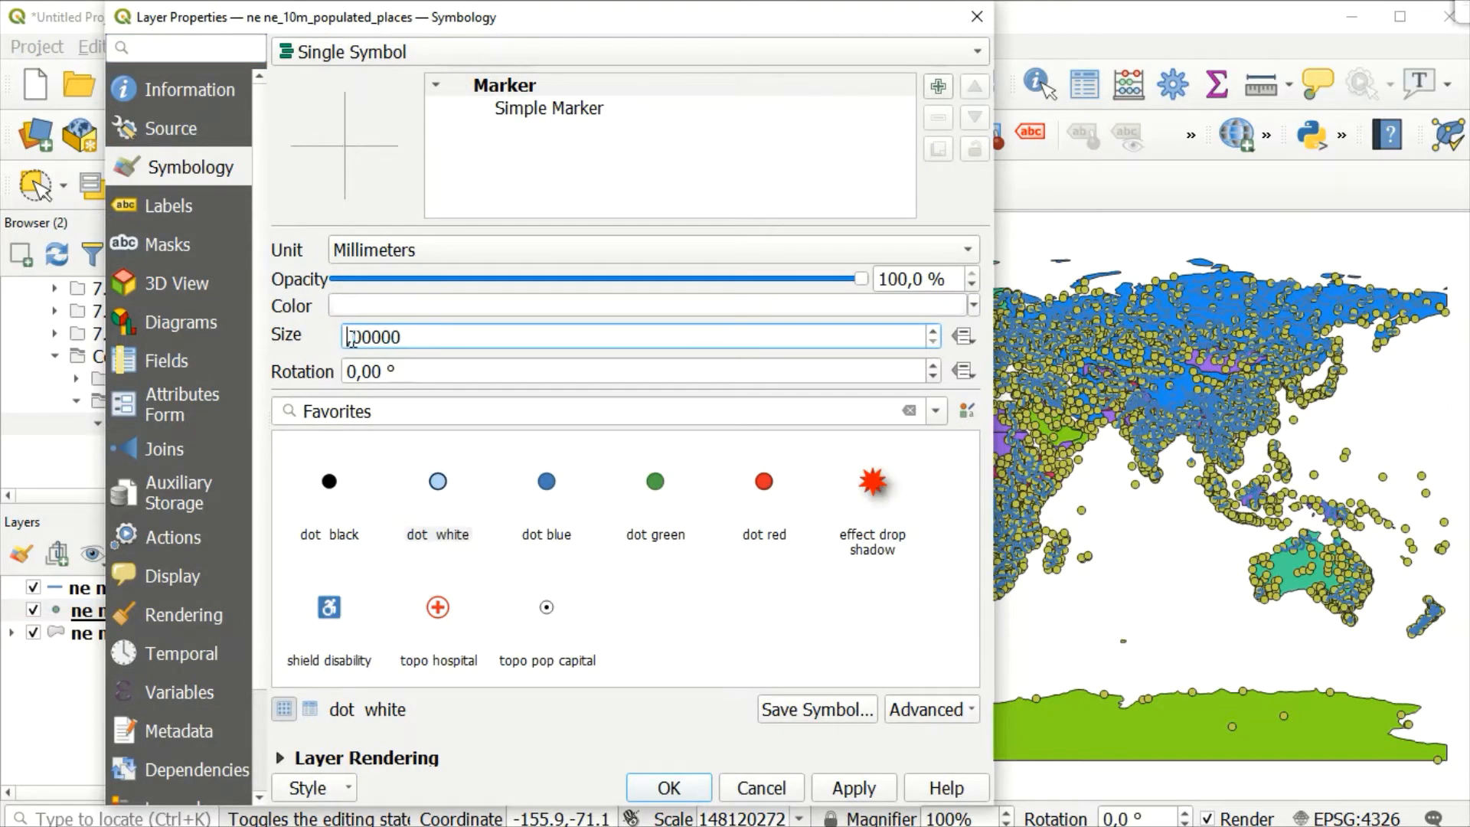
pyautogui.write('2')
pyautogui.click(851, 788)
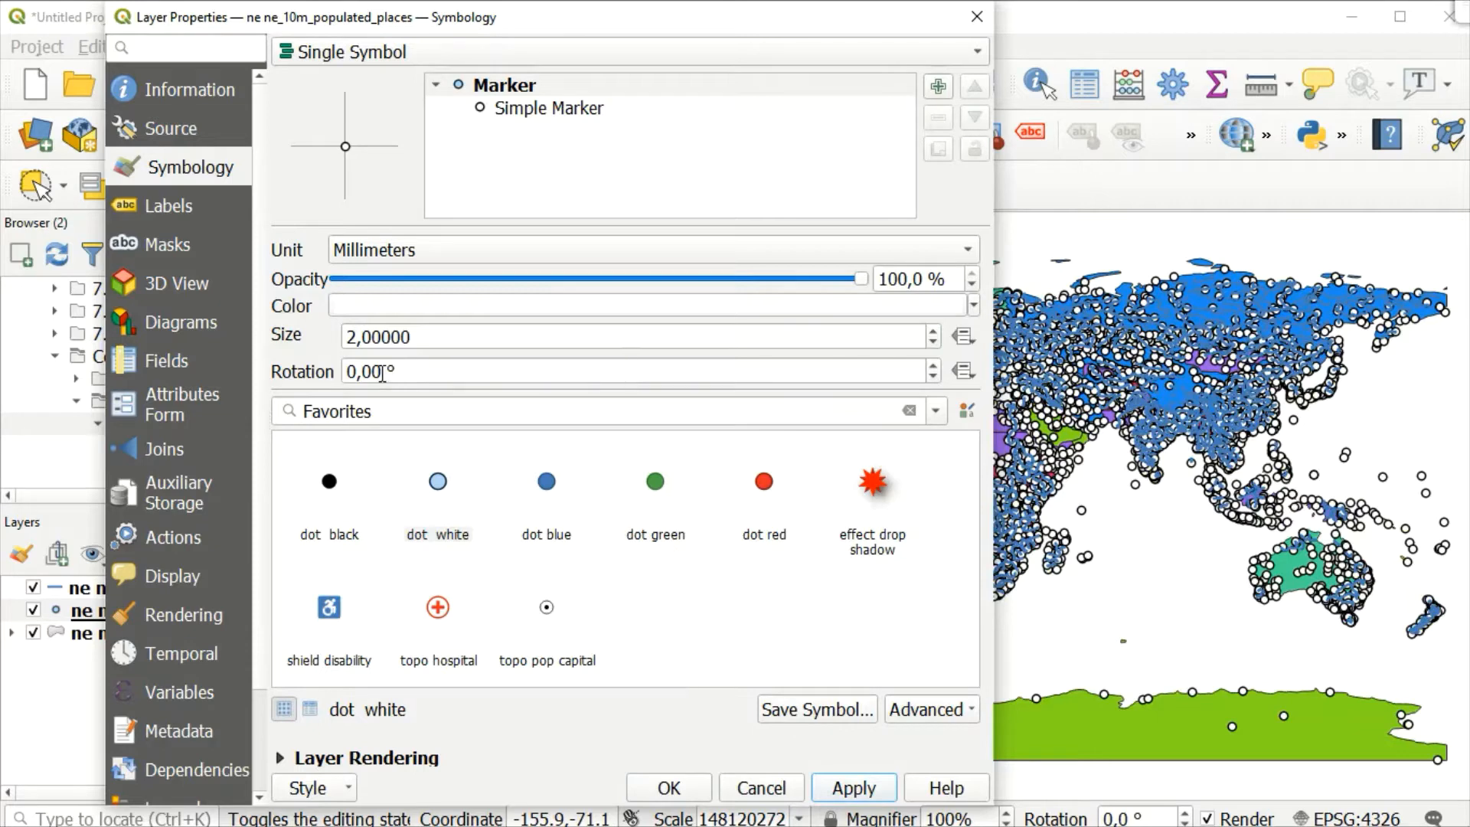
# Step: Try a marker size of 1 for the populated places and restore it to 2
pyautogui.click(356, 339)
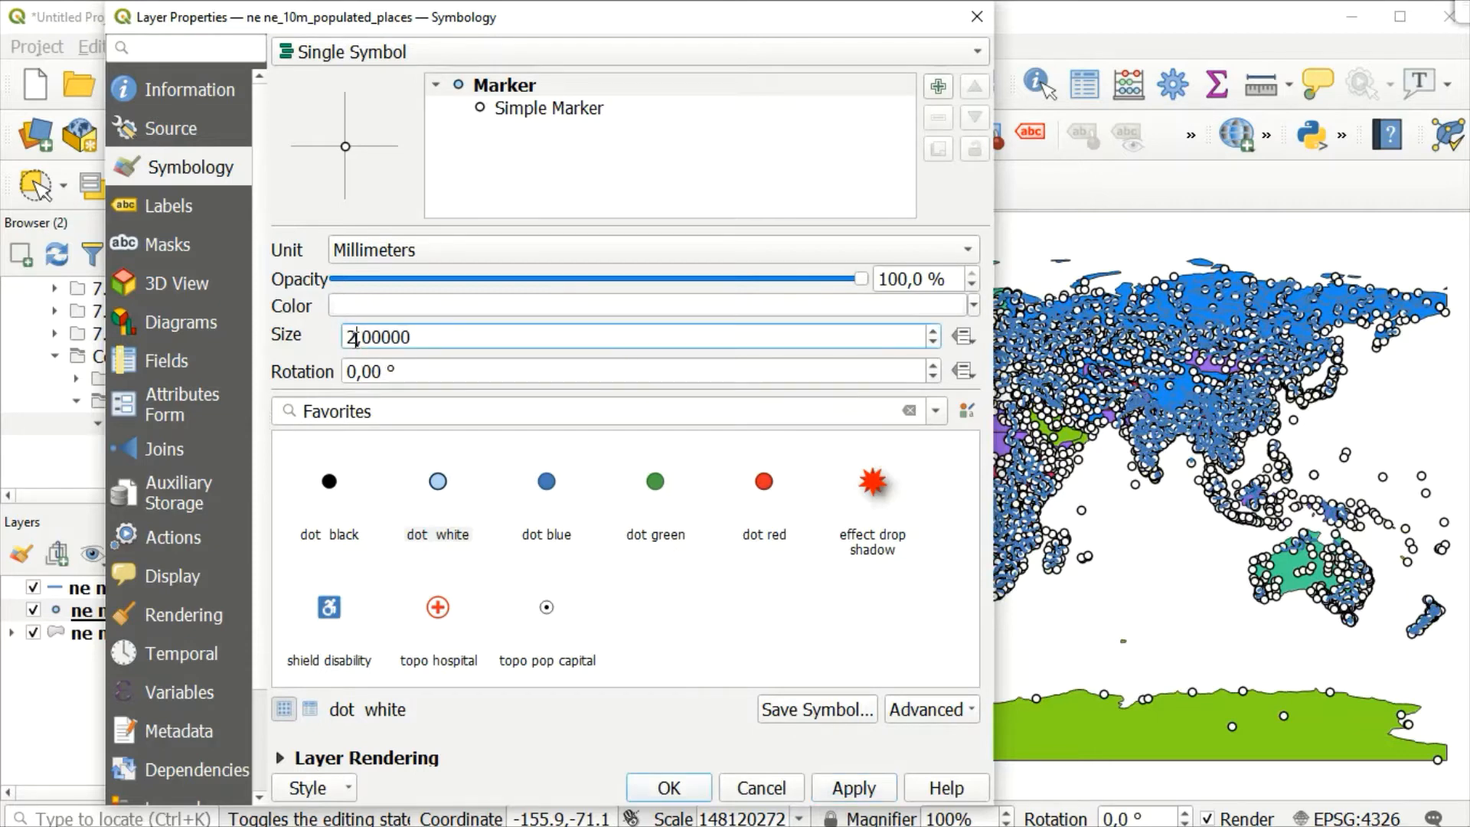
pyautogui.press('BackSpace')
pyautogui.write('1')
pyautogui.click(852, 788)
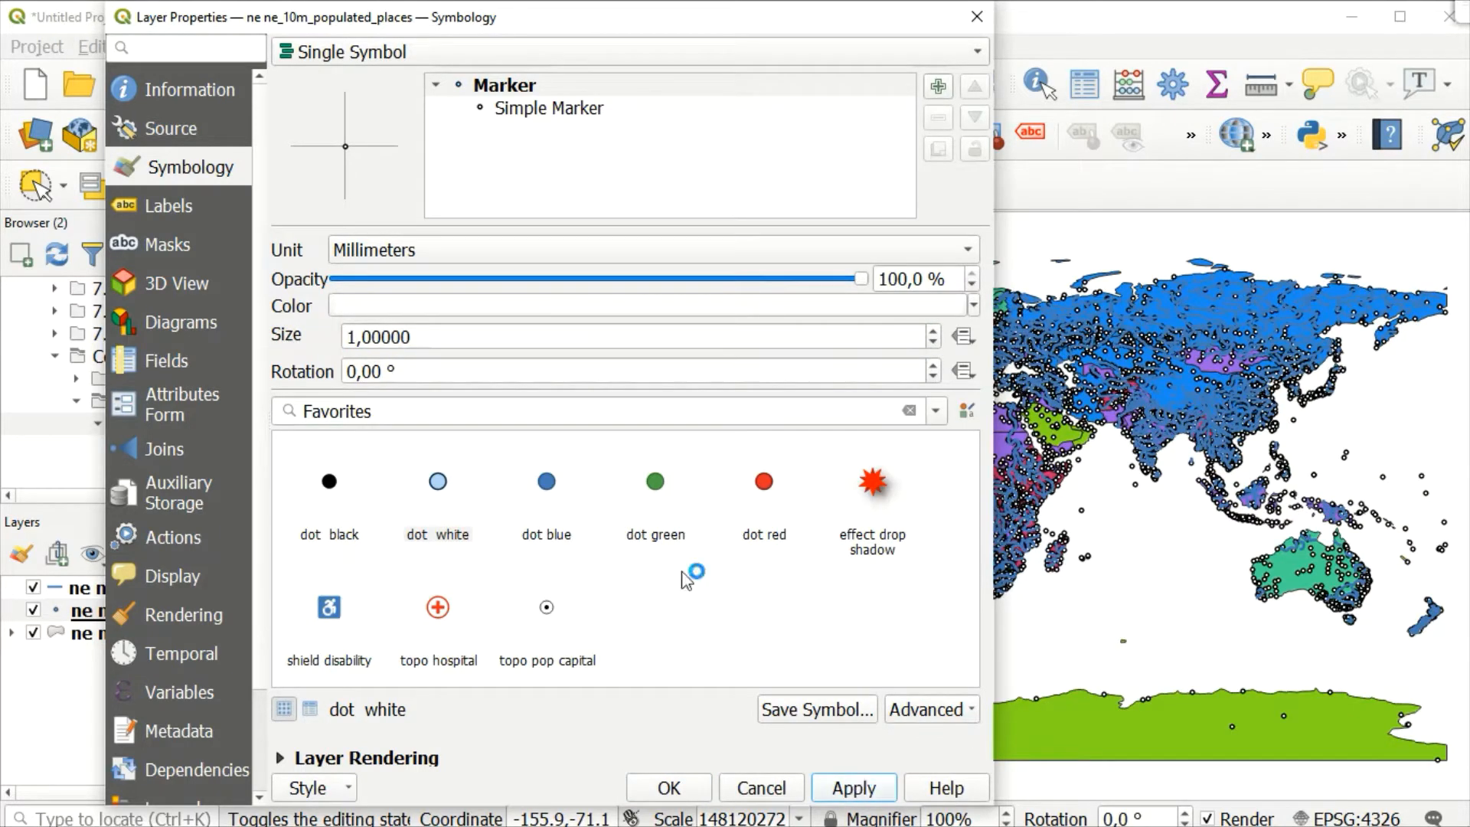
pyautogui.click(353, 338)
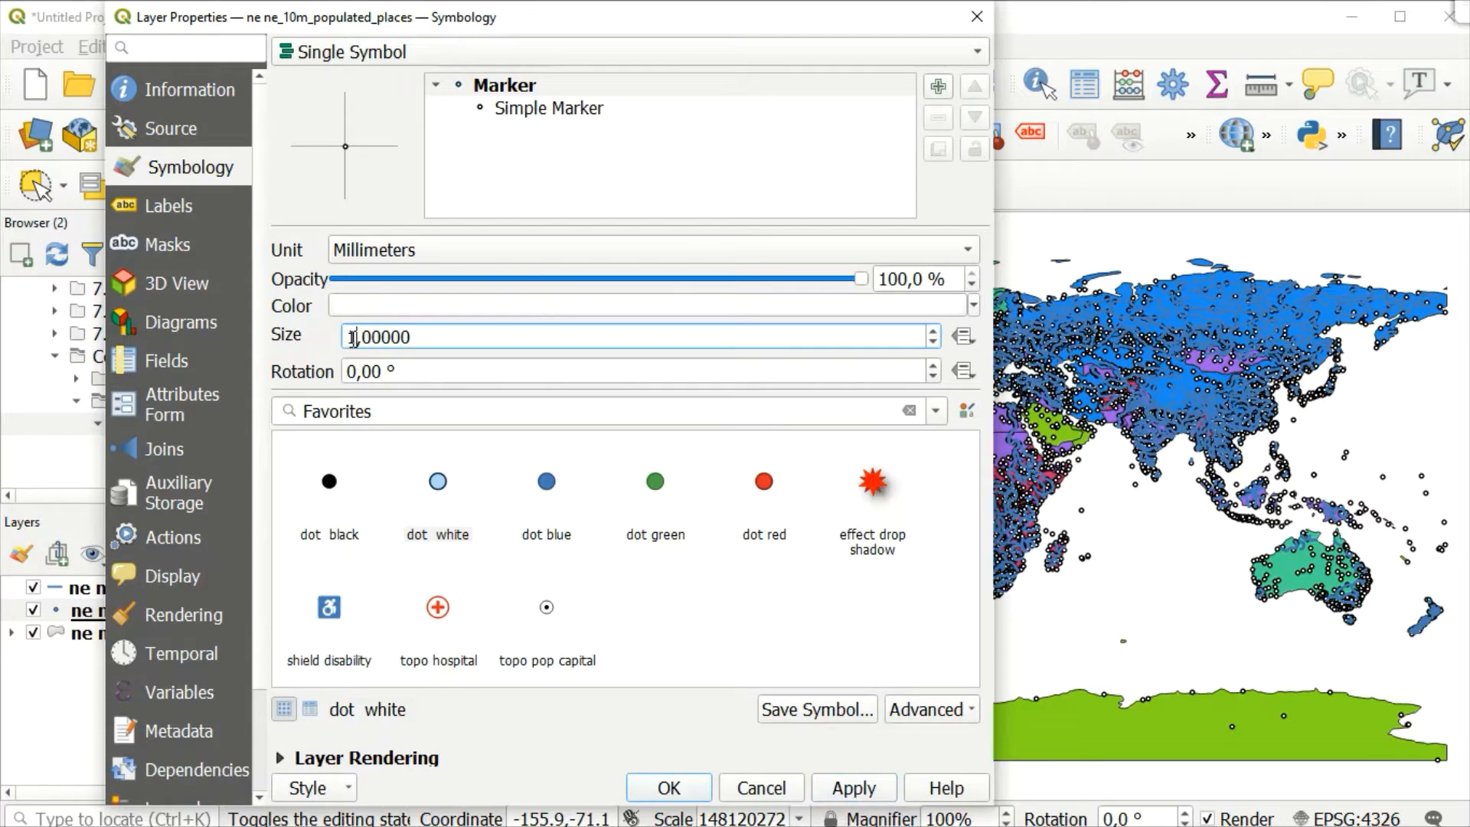
pyautogui.press('BackSpace')
pyautogui.write('2')
# Step: Turn on Single Labels for the populated places layer using the name field, and apply the layer properties
pyautogui.click(181, 208)
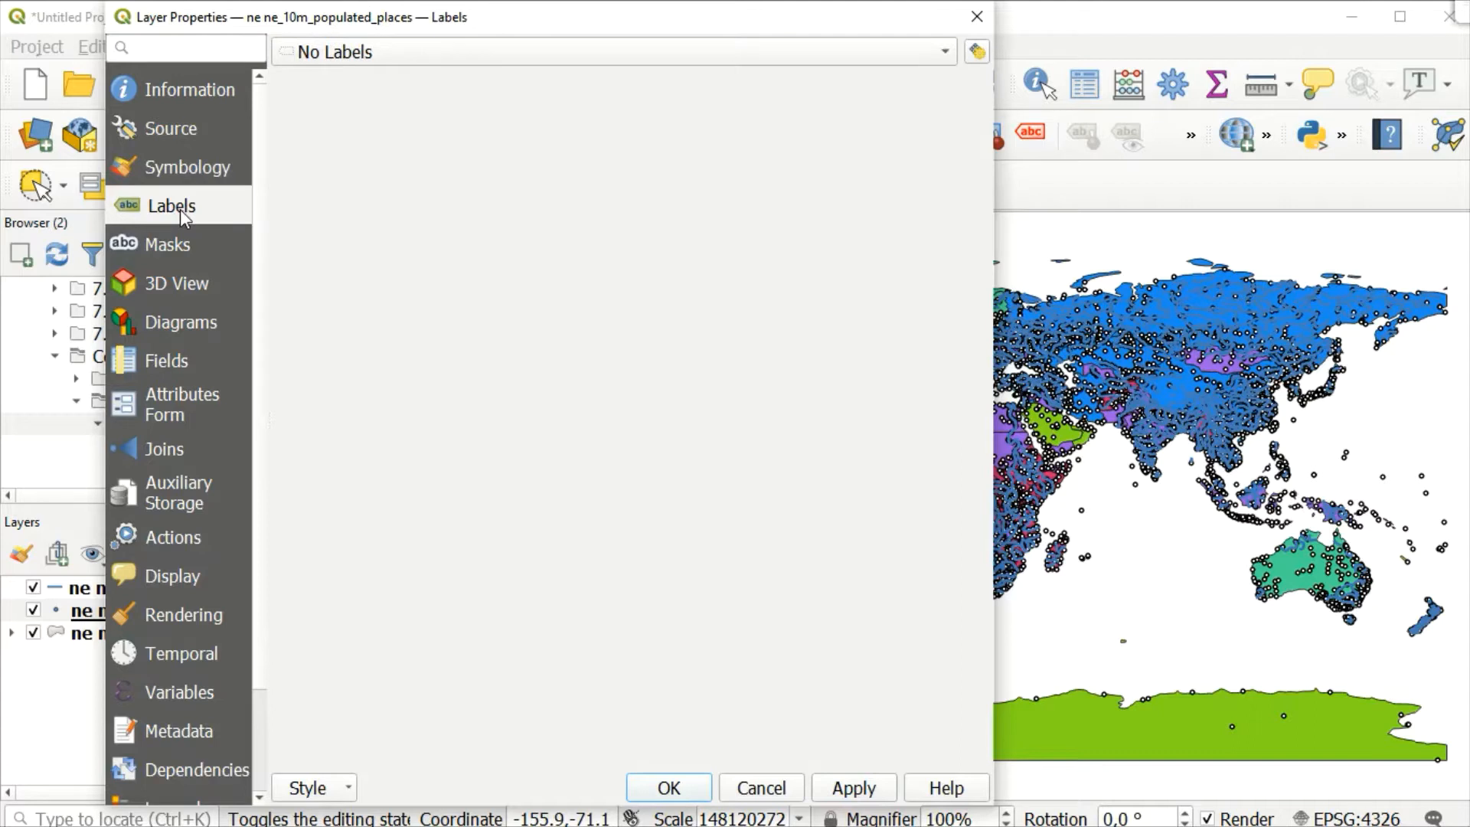
pyautogui.click(437, 55)
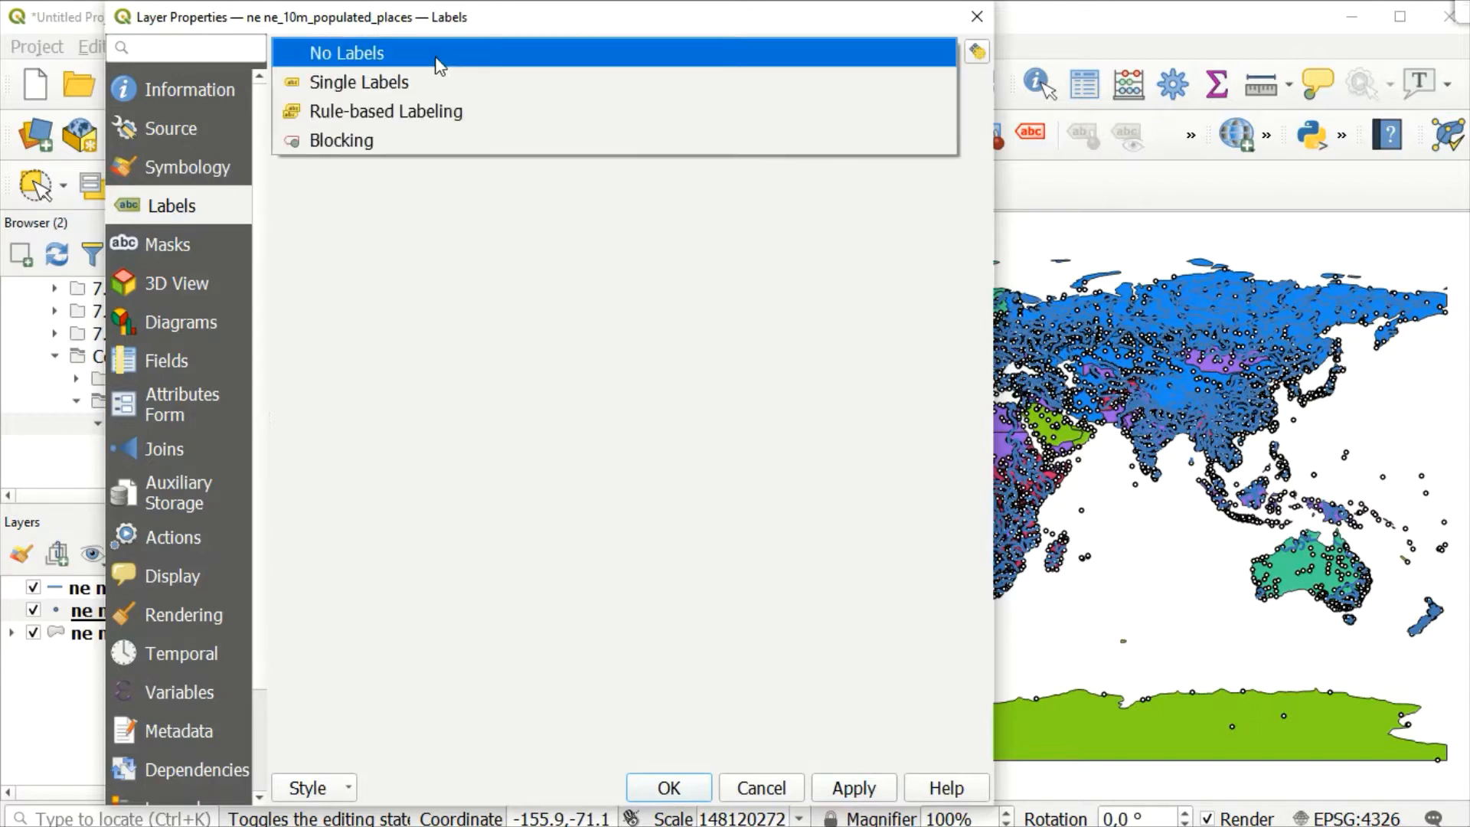
pyautogui.click(391, 83)
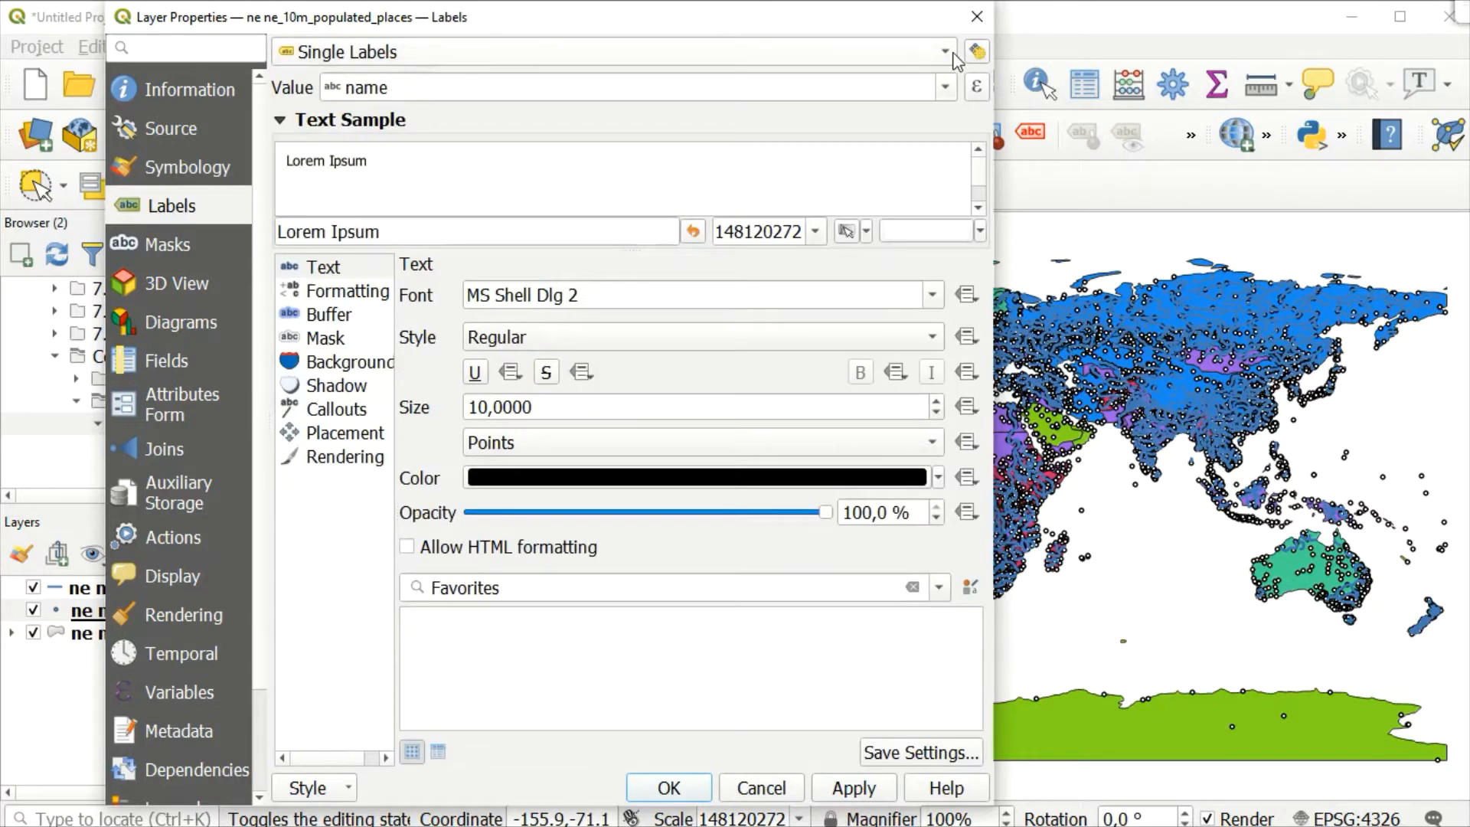
pyautogui.click(946, 95)
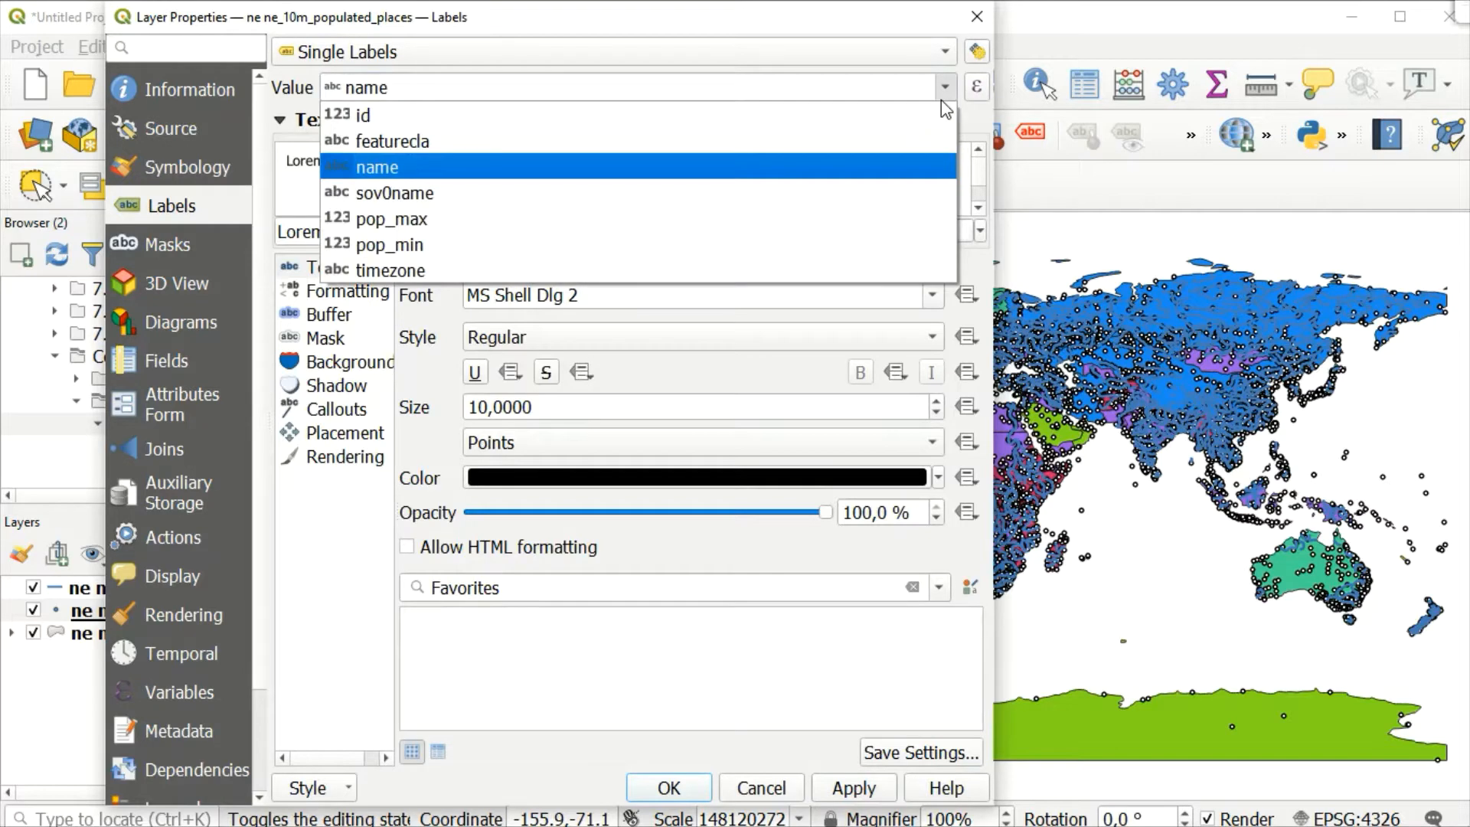
pyautogui.click(509, 172)
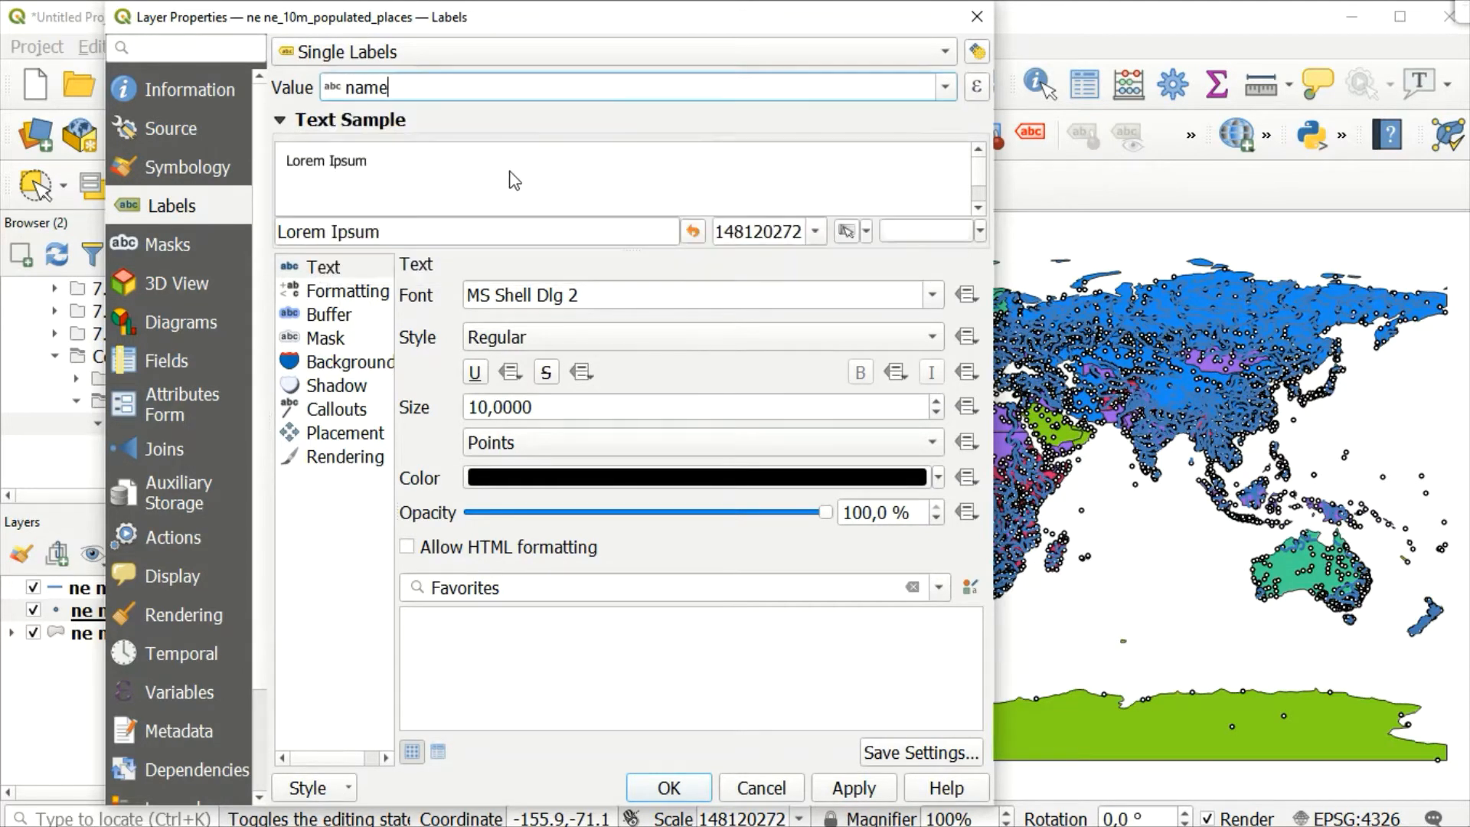
pyautogui.click(862, 800)
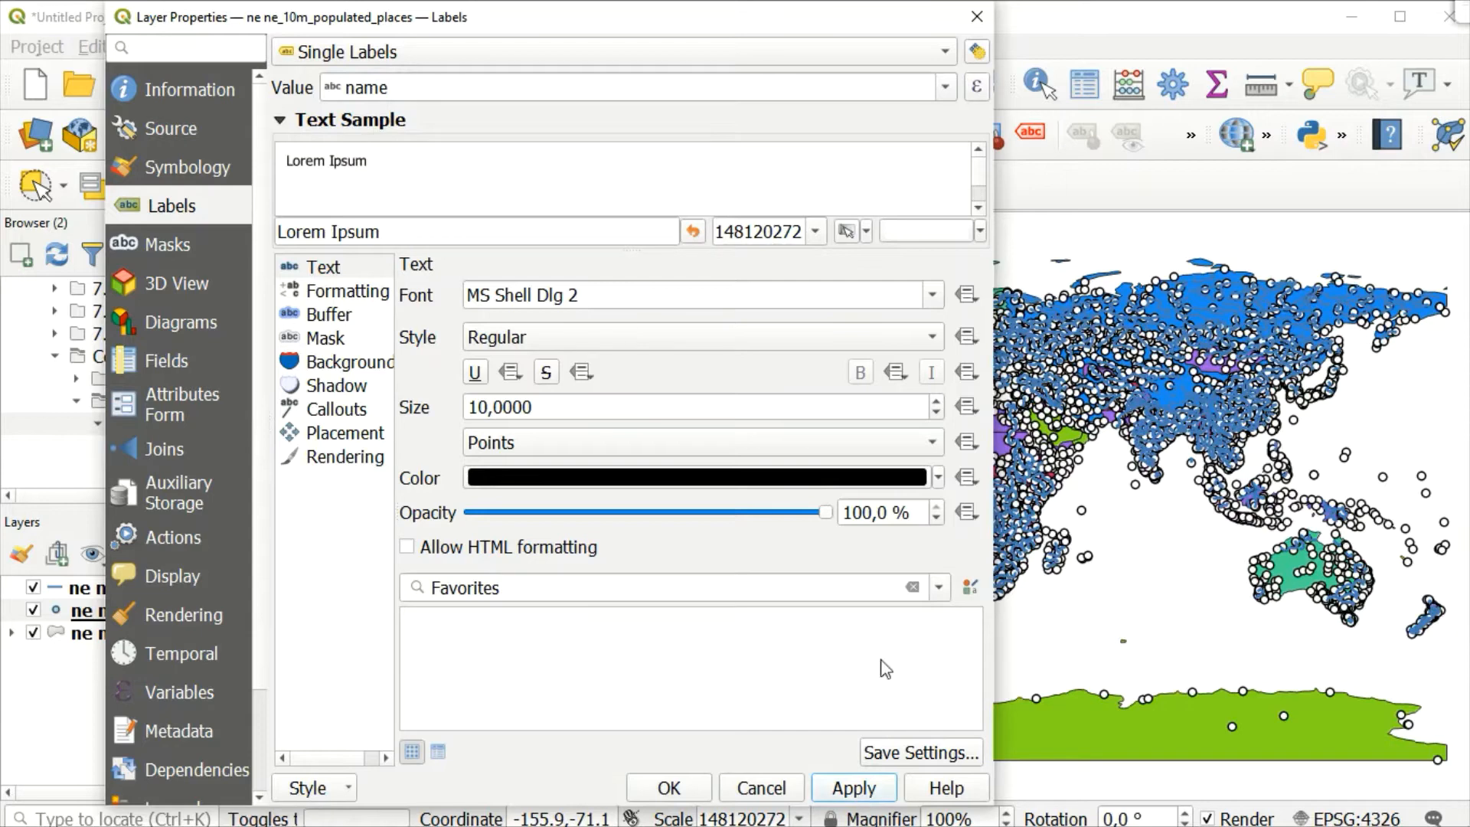
pyautogui.moveTo(728, 27); pyautogui.dragTo(367, 27)
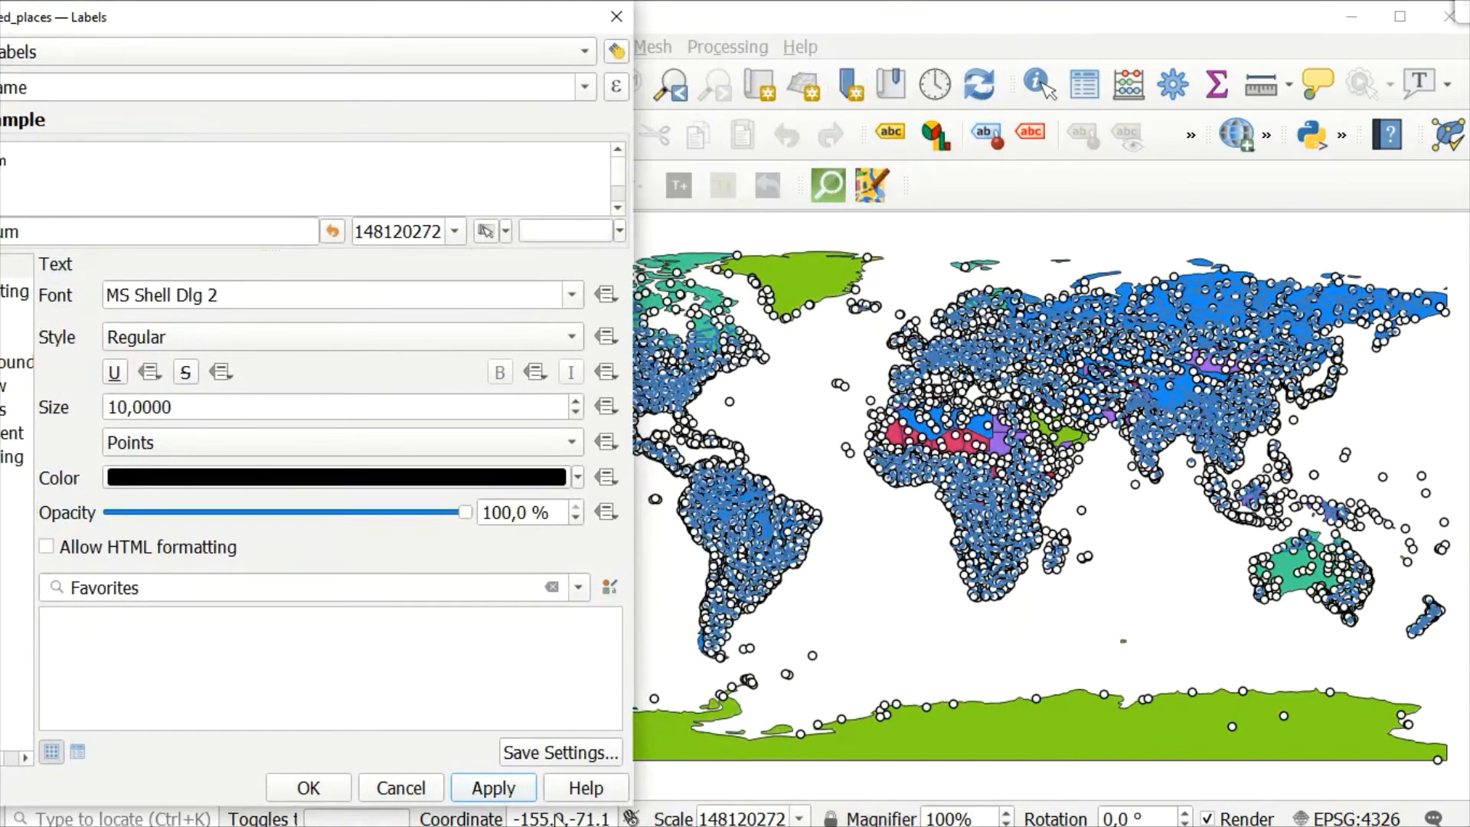
pyautogui.click(499, 793)
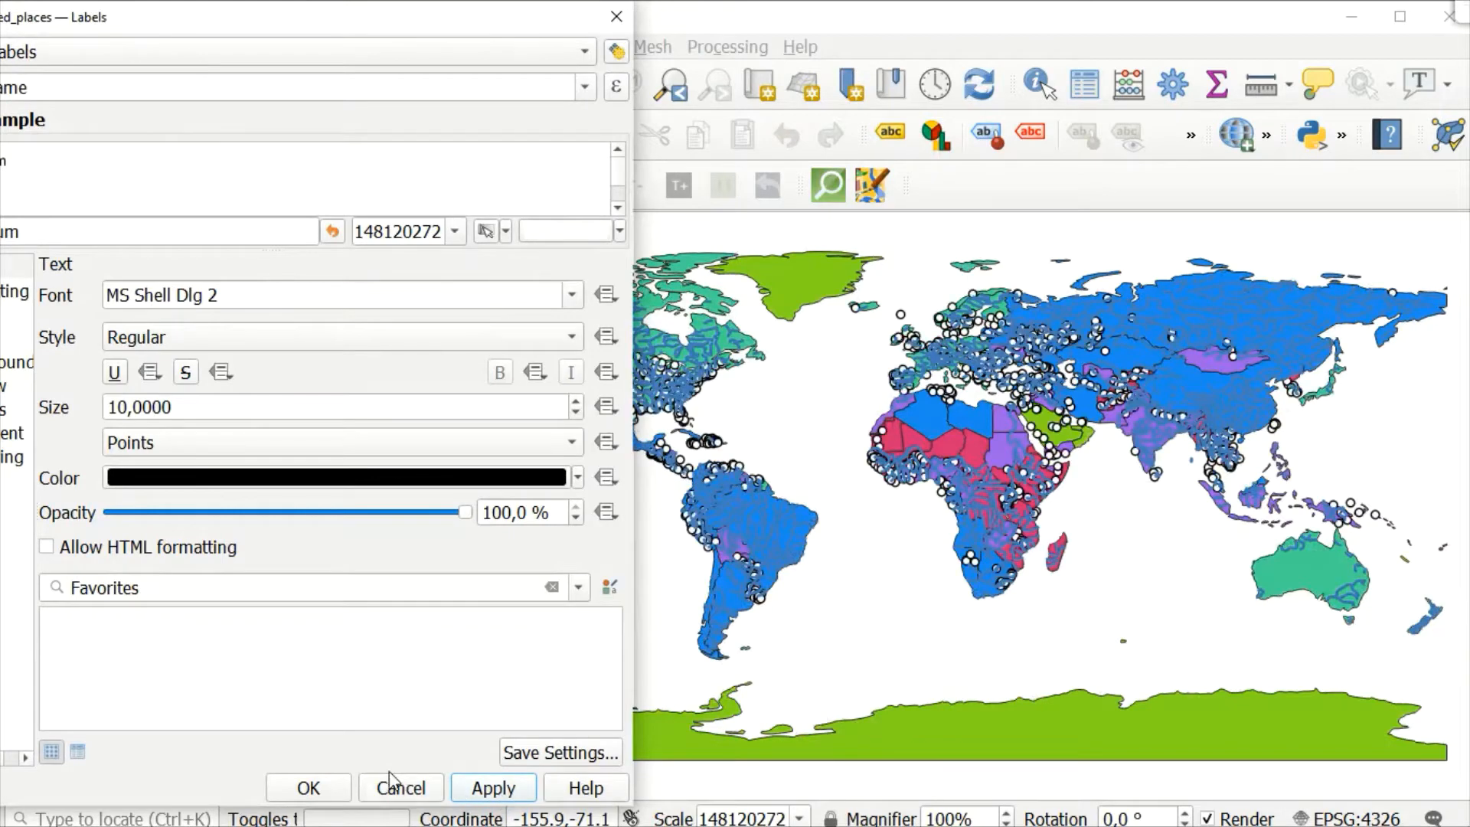
pyautogui.click(321, 790)
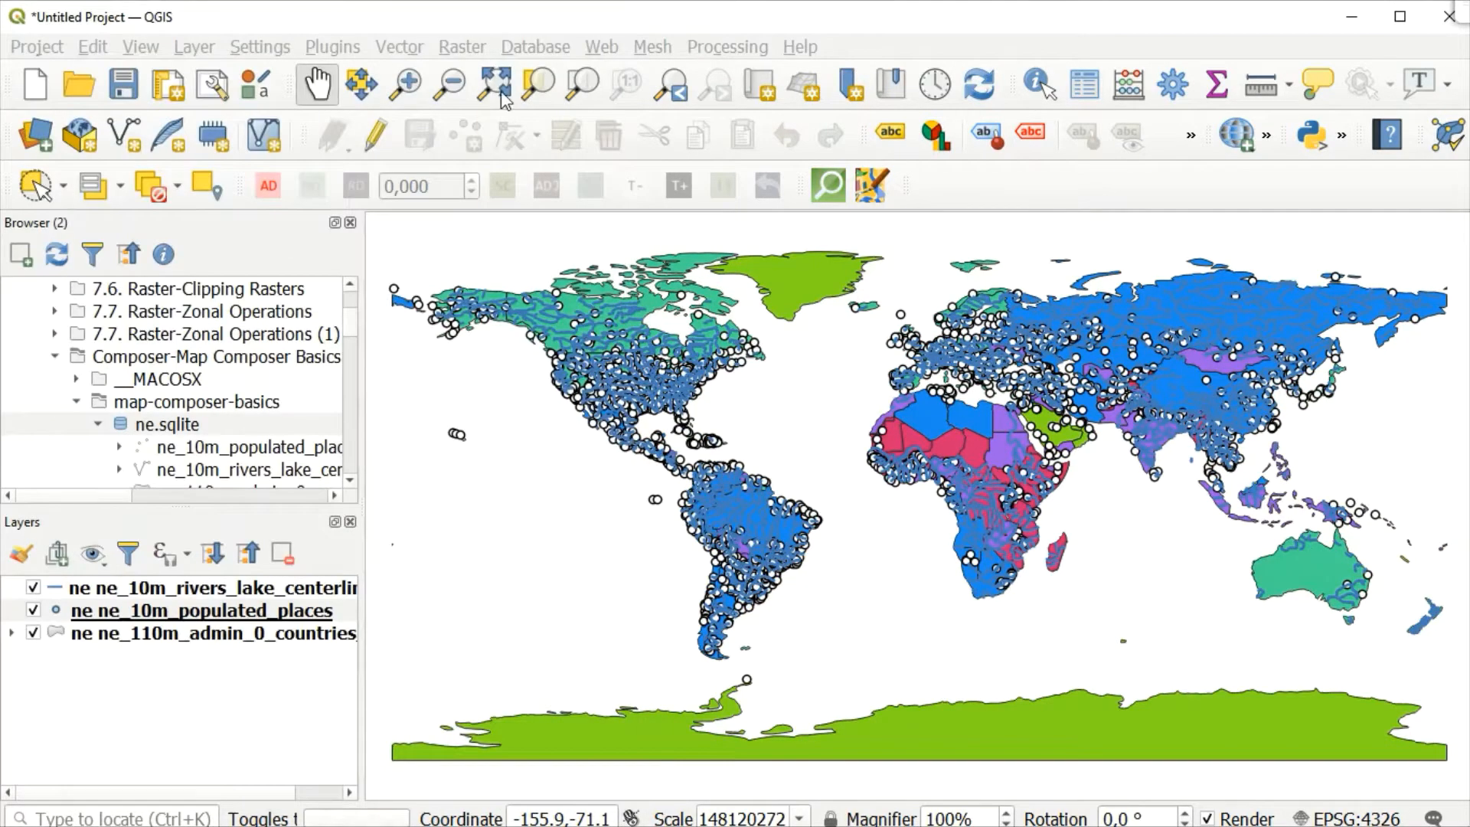
# Step: Zoom in on southern Africa to inspect the populated place labels
pyautogui.click(405, 82)
pyautogui.moveTo(953, 540); pyautogui.dragTo(1040, 611)
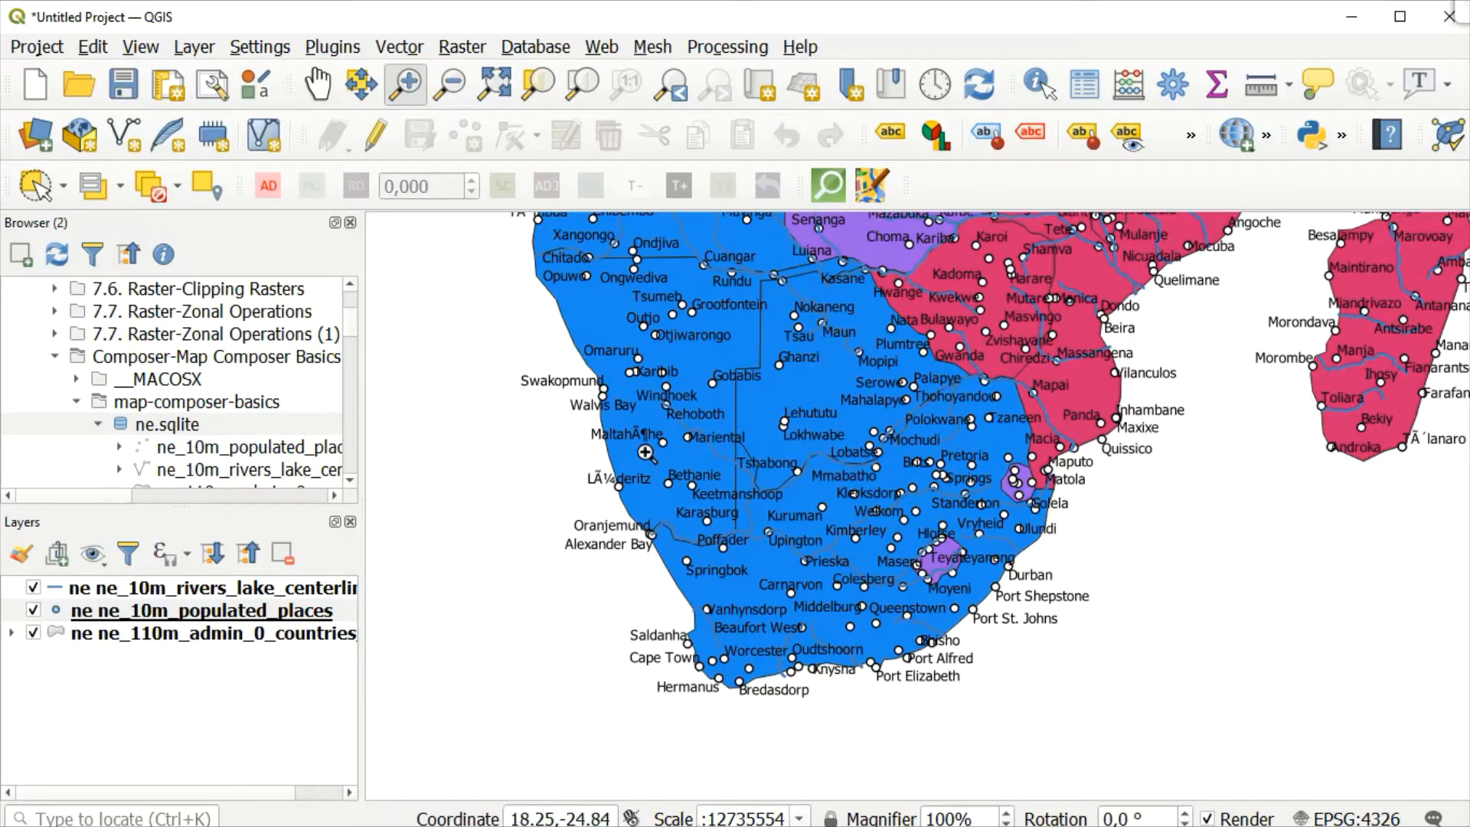
# Step: Review the label and symbology settings of the ne_10m_rivers_lake_centerlines layer, keeping No Labels and the blue line symbol
pyautogui.click(109, 591)
pyautogui.rightClick(110, 591)
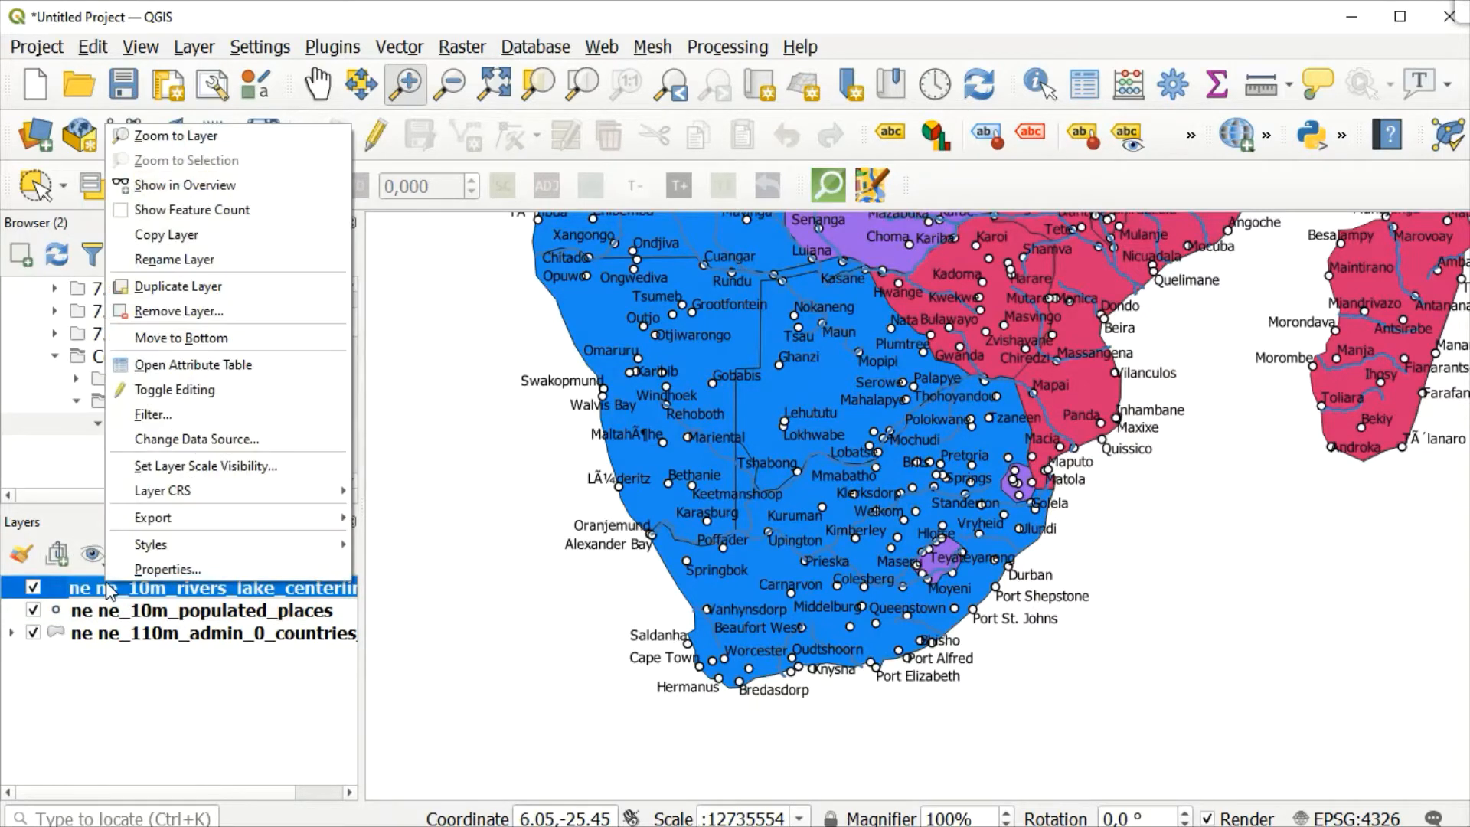
pyautogui.click(190, 569)
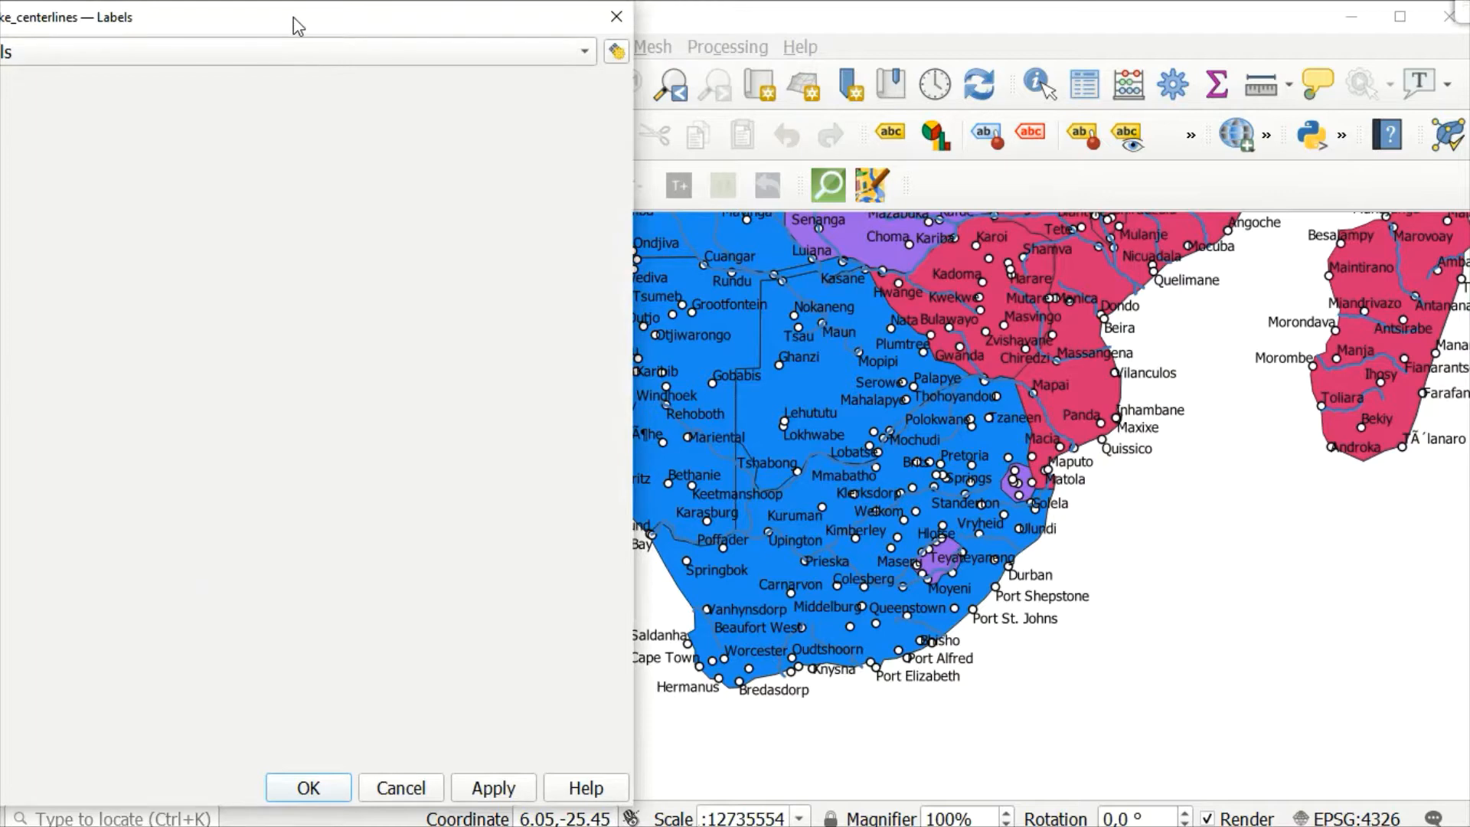
pyautogui.moveTo(295, 26); pyautogui.dragTo(612, 44)
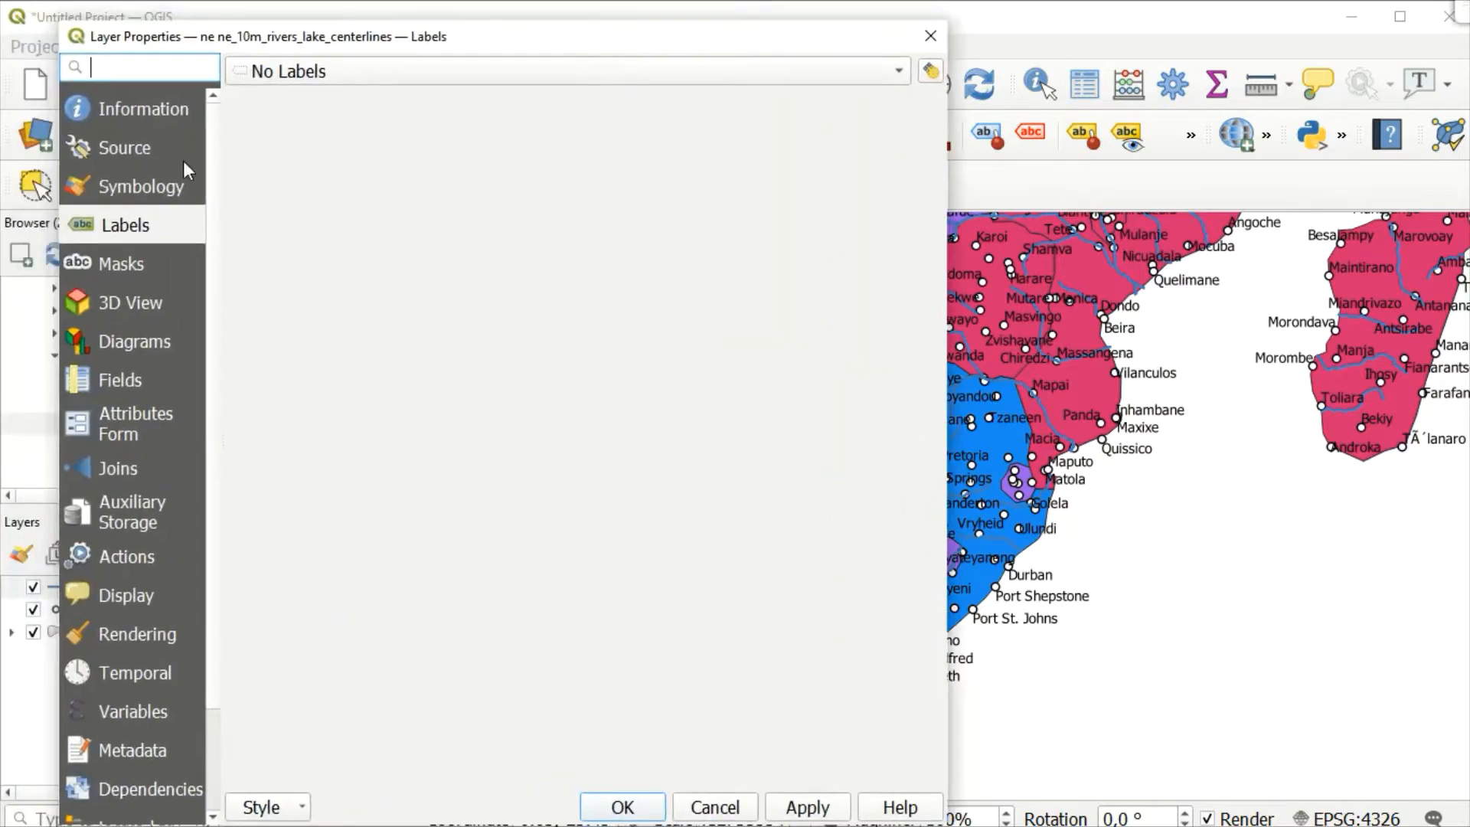
pyautogui.click(455, 72)
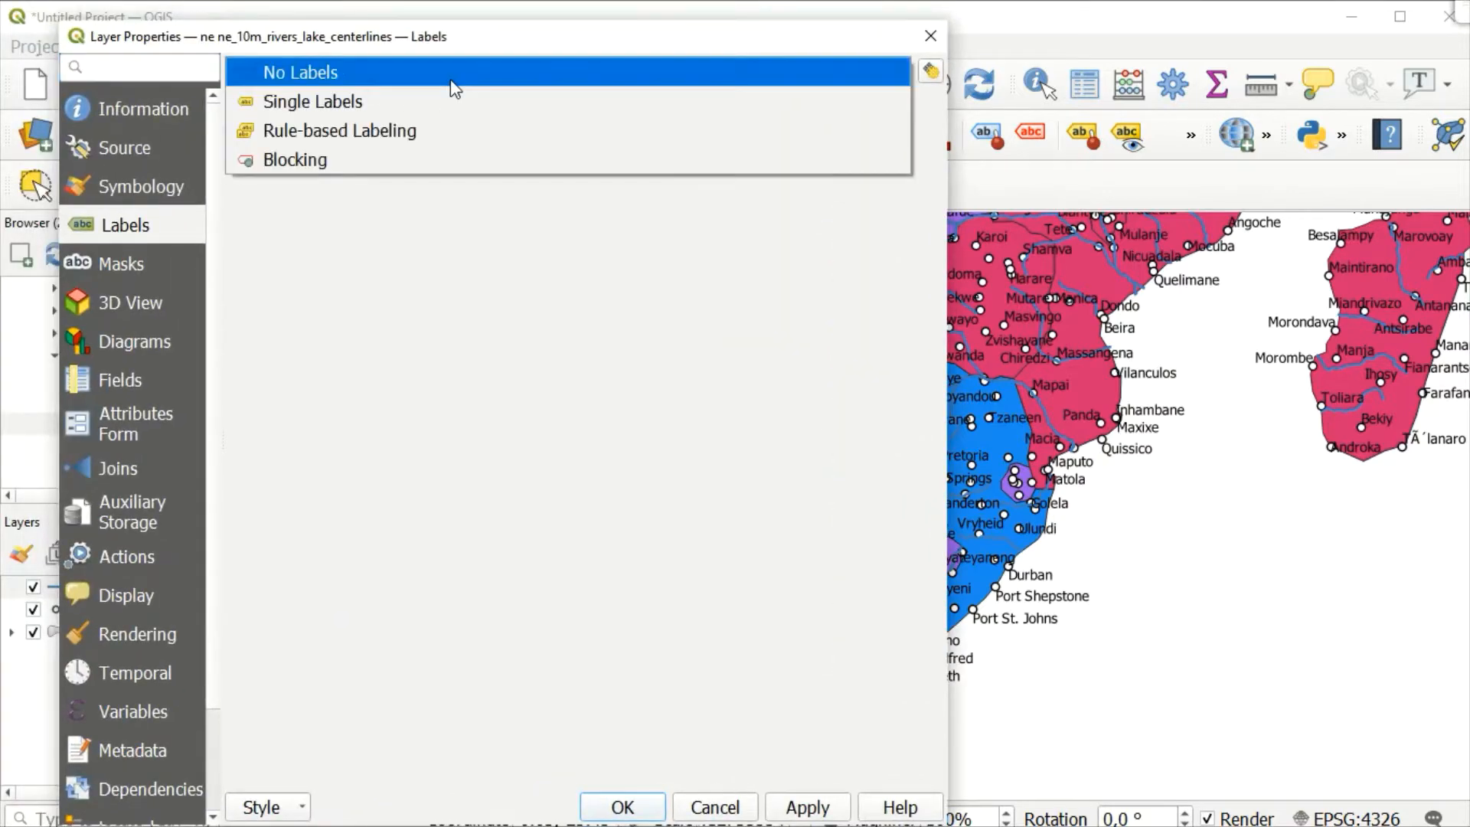
pyautogui.click(452, 80)
pyautogui.click(162, 188)
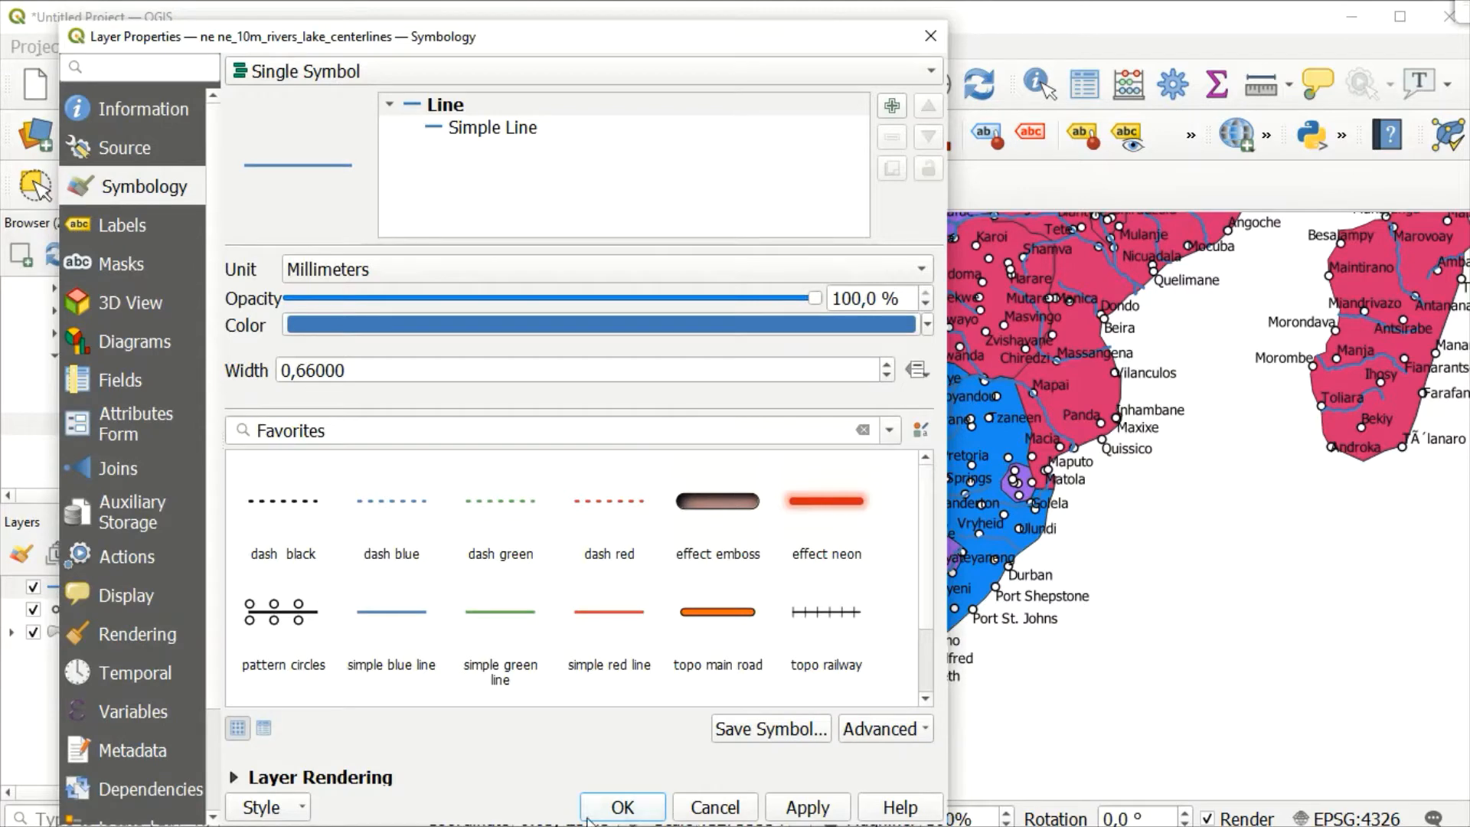
pyautogui.click(620, 810)
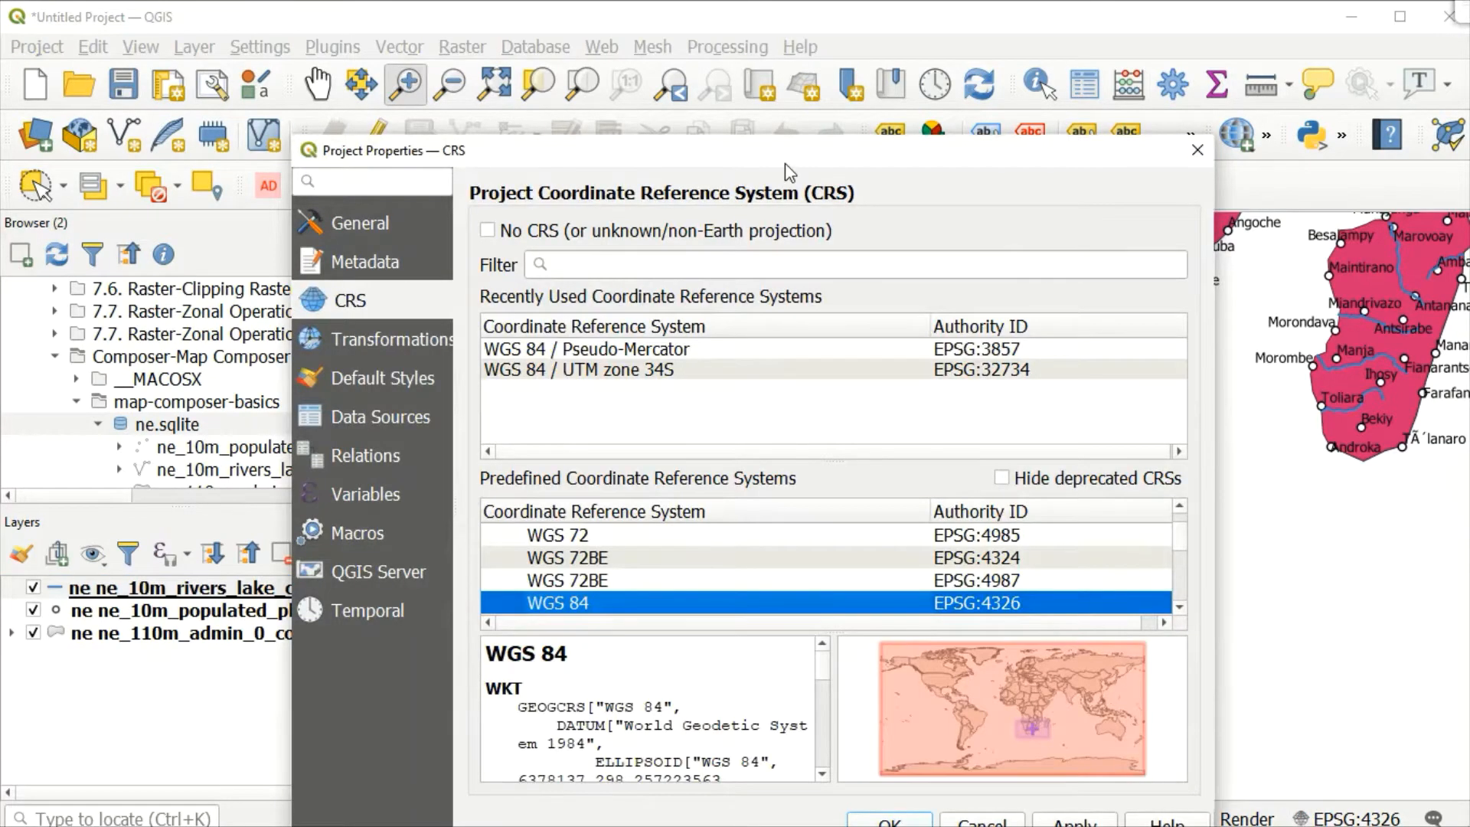
# Step: Set the project coordinate reference system to WGS 84 / Pseudo-Mercator (EPSG:3857) and apply it
pyautogui.moveTo(786, 164); pyautogui.dragTo(717, 116)
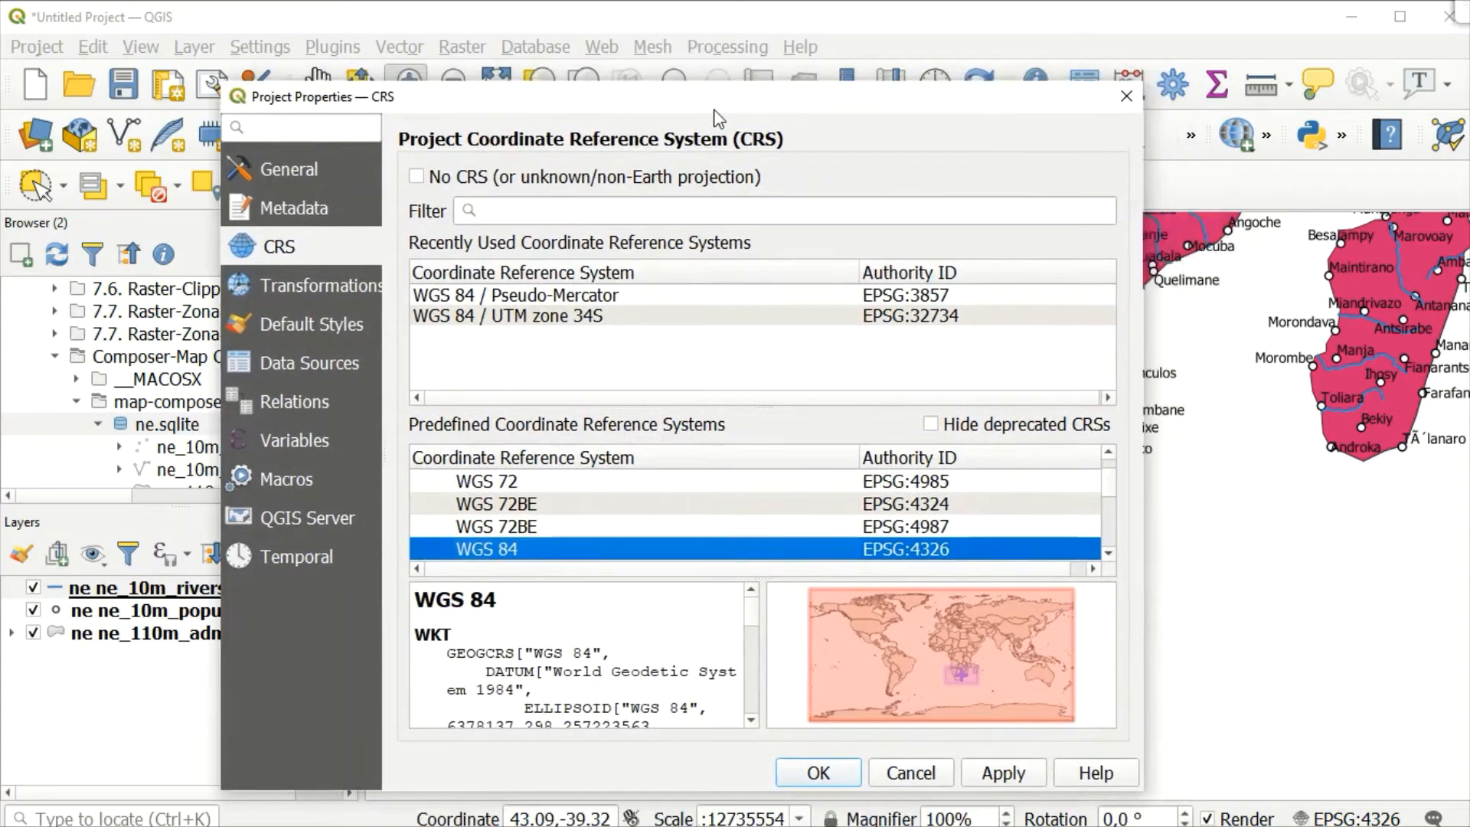
pyautogui.click(532, 204)
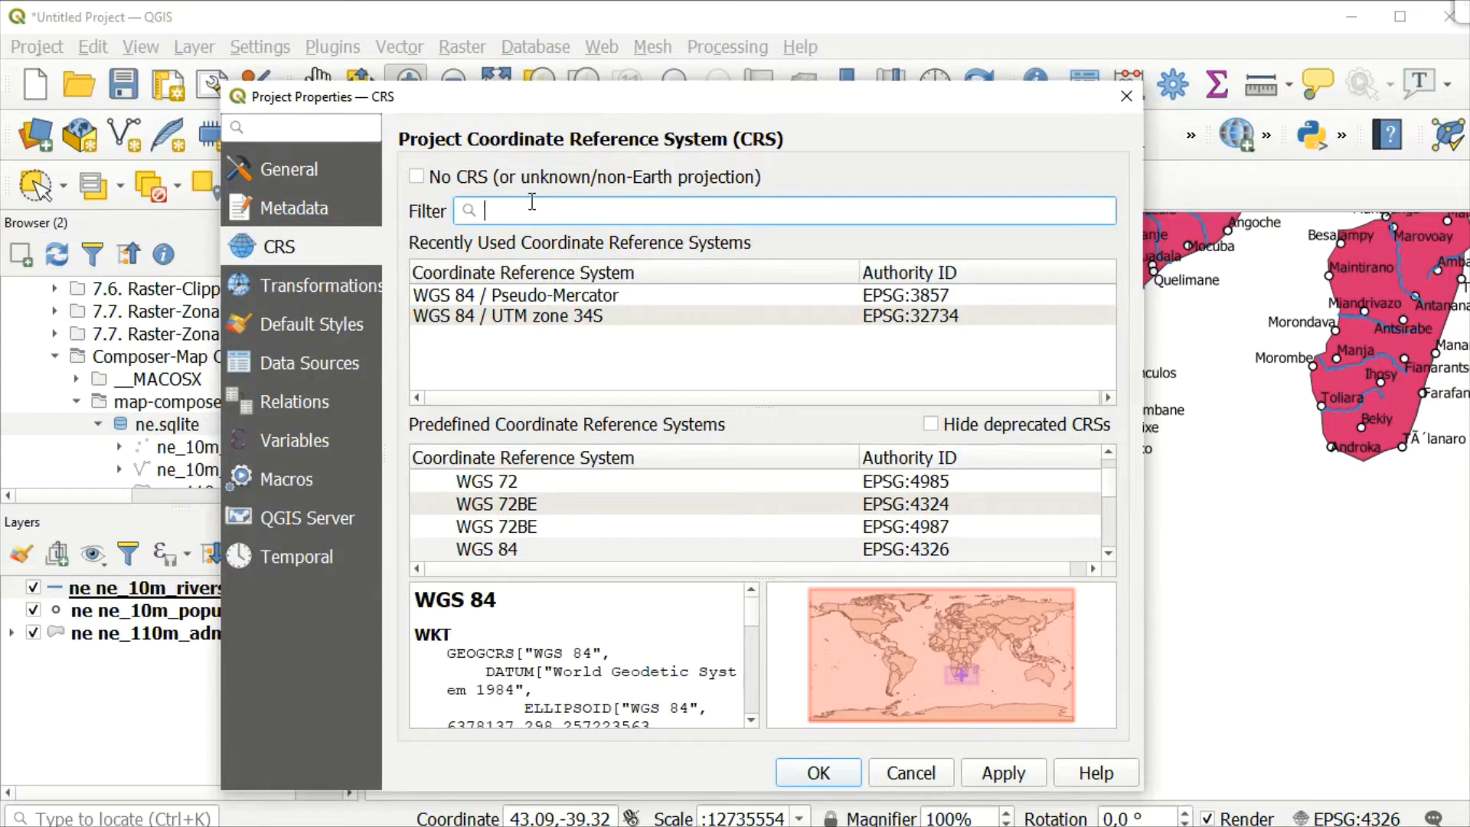
pyautogui.click(553, 300)
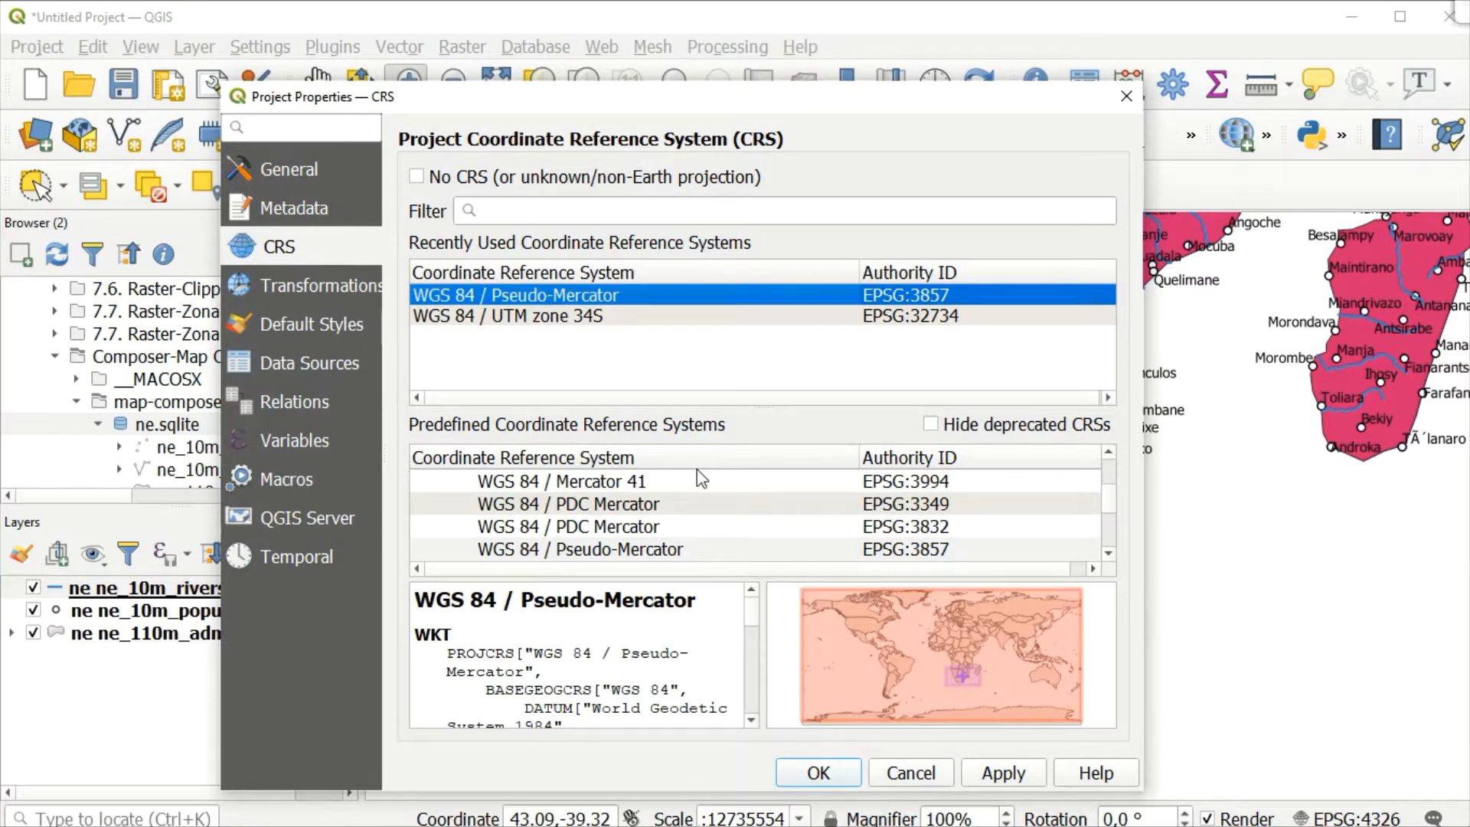
pyautogui.click(1000, 774)
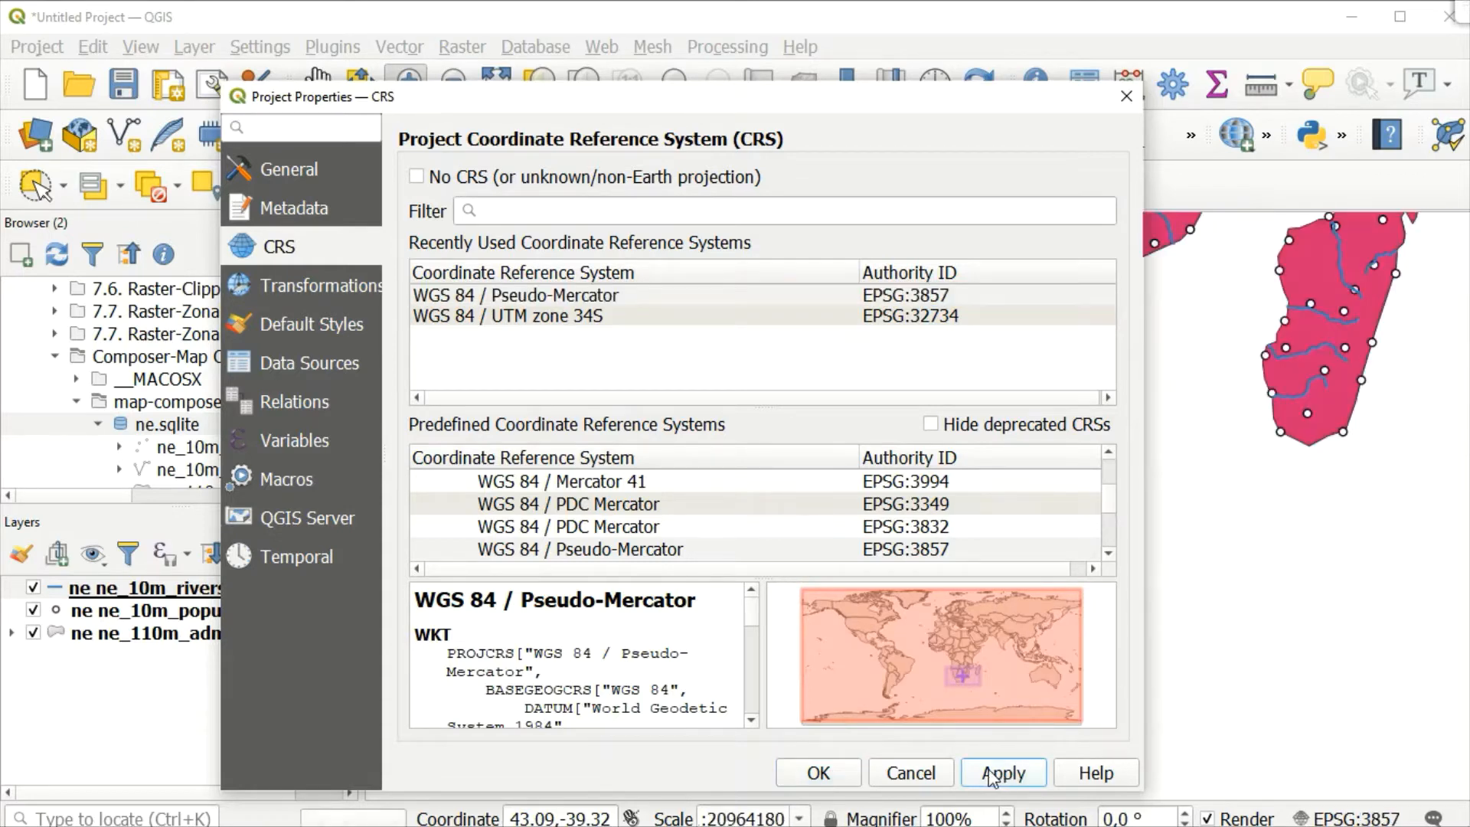
pyautogui.click(821, 773)
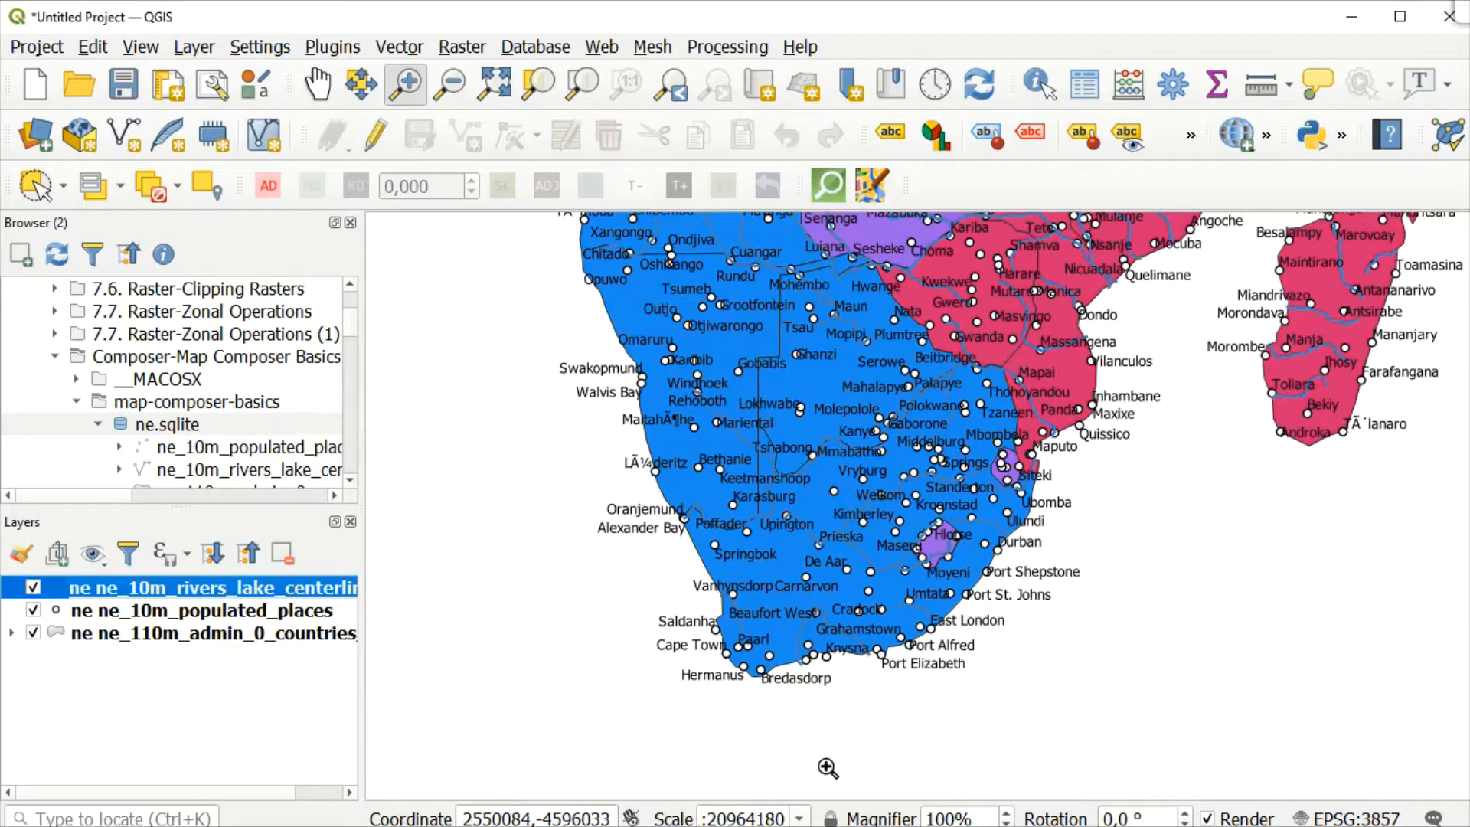
# Step: Create a new print layout titled Map1 and open the properties of its page
pyautogui.click(168, 90)
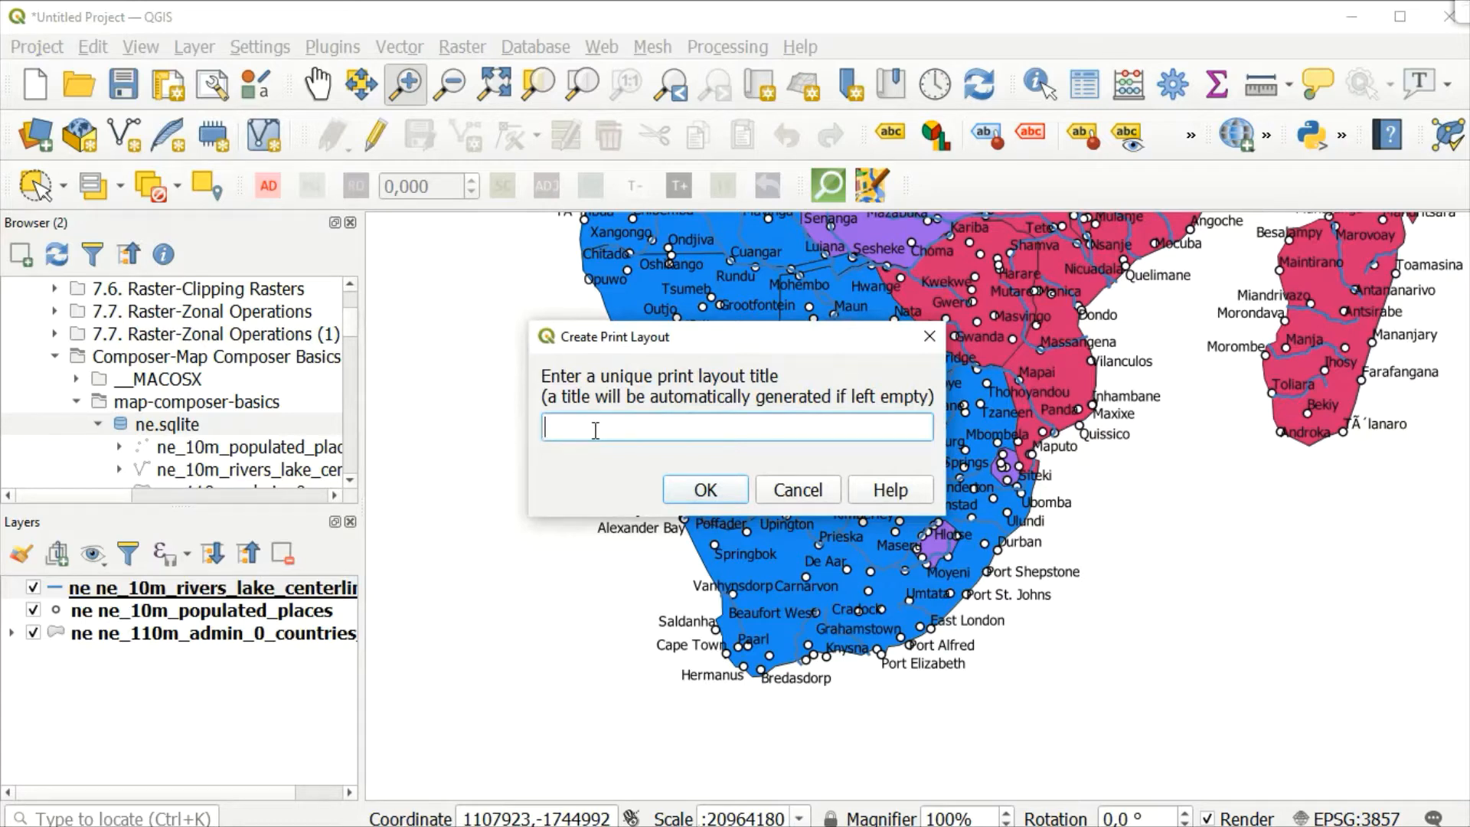
pyautogui.write('Map1')
pyautogui.click(706, 490)
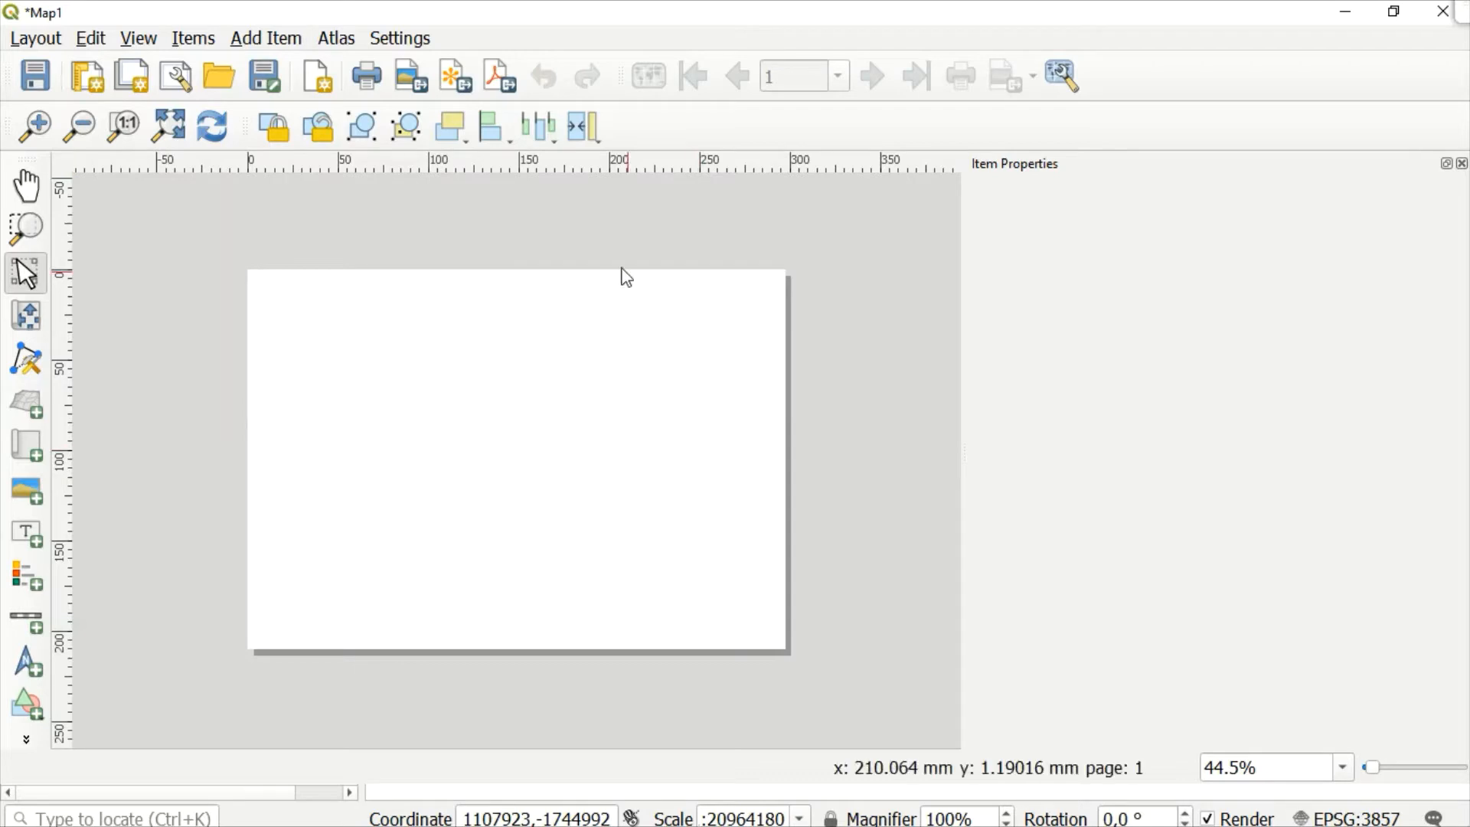
pyautogui.rightClick(543, 396)
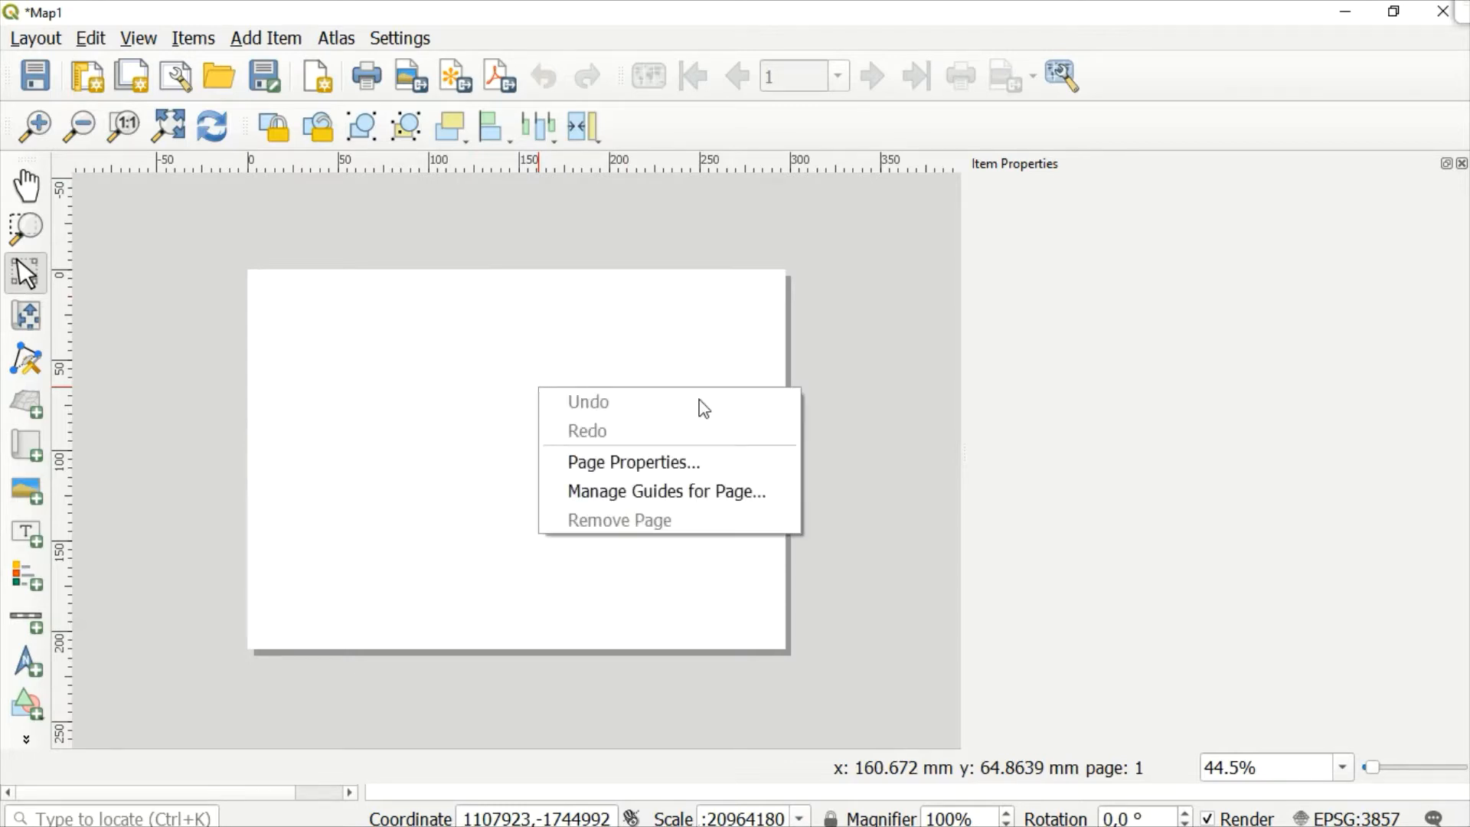
pyautogui.click(673, 470)
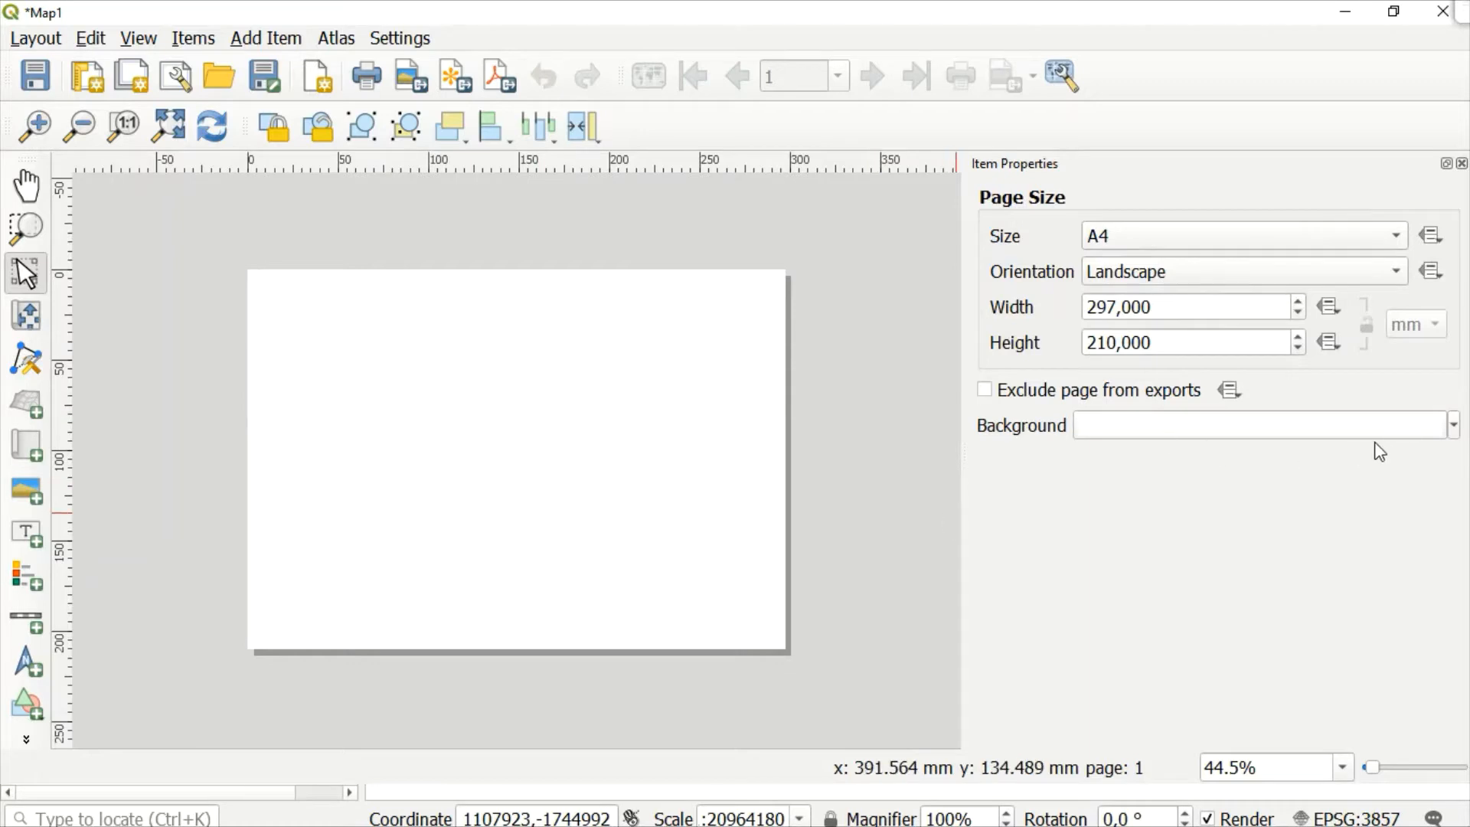
# Step: Try a black page background and restore it to white
pyautogui.click(1453, 426)
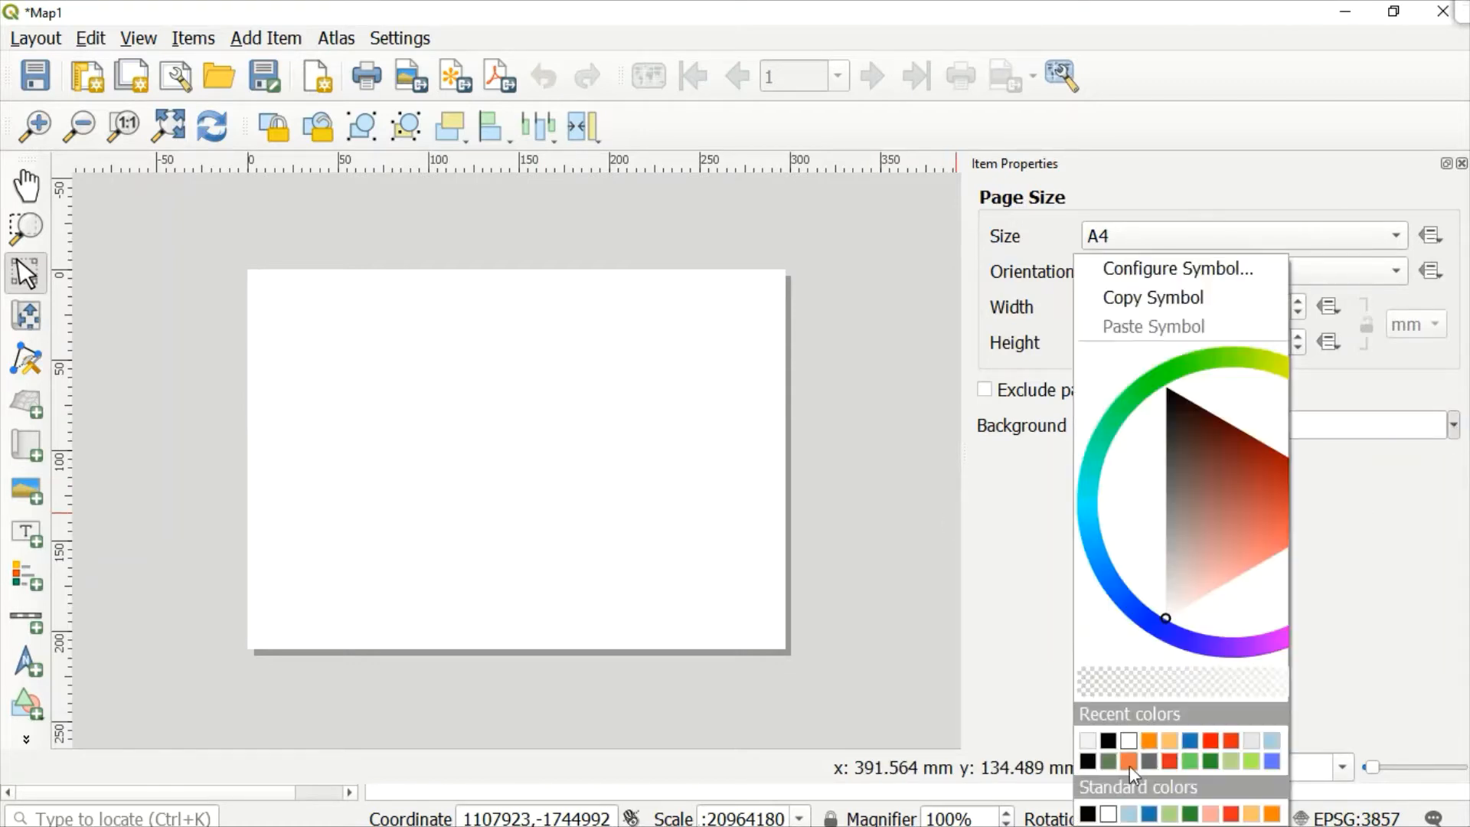
pyautogui.click(1093, 761)
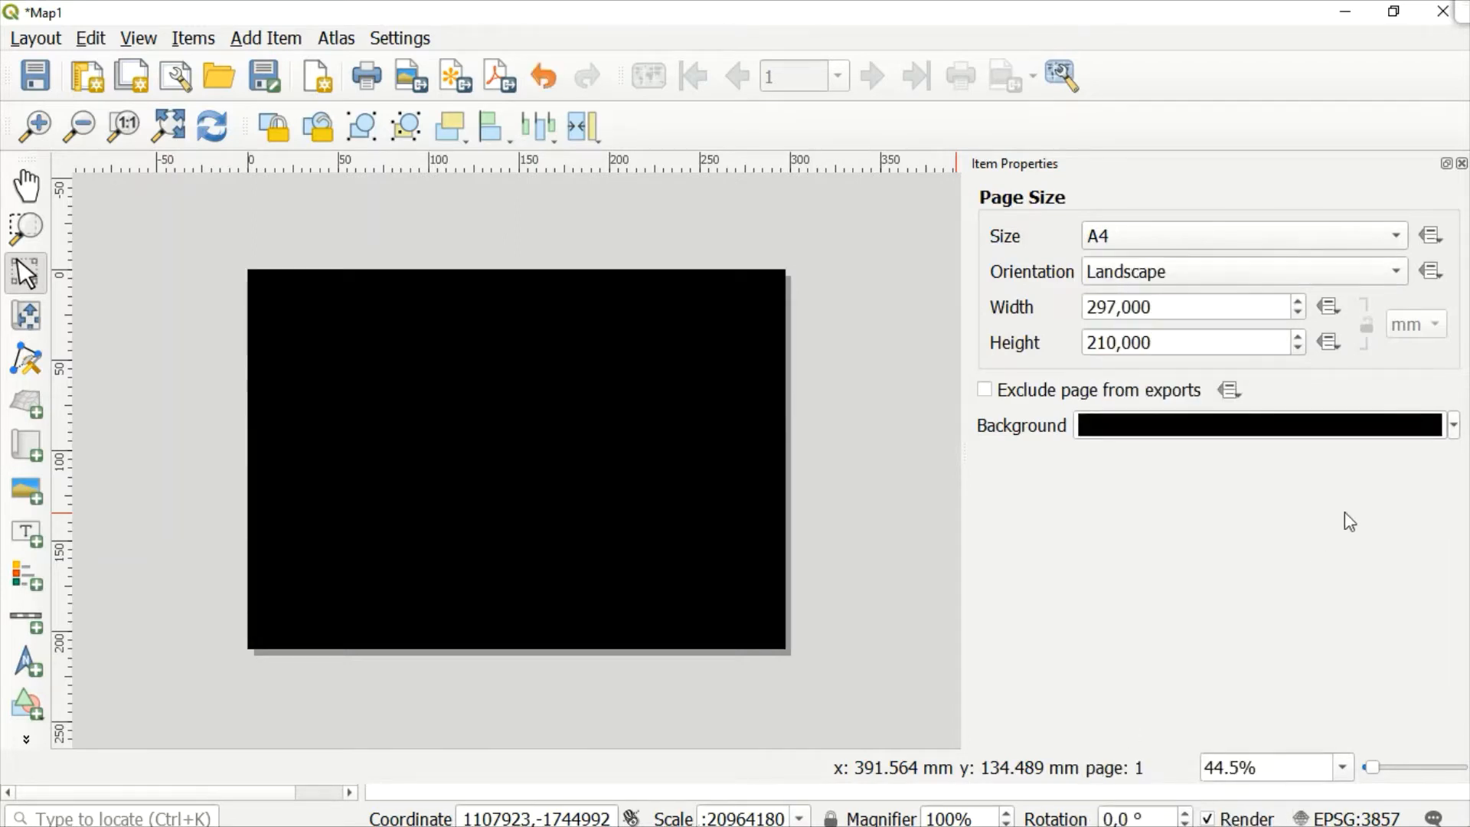
pyautogui.click(1453, 426)
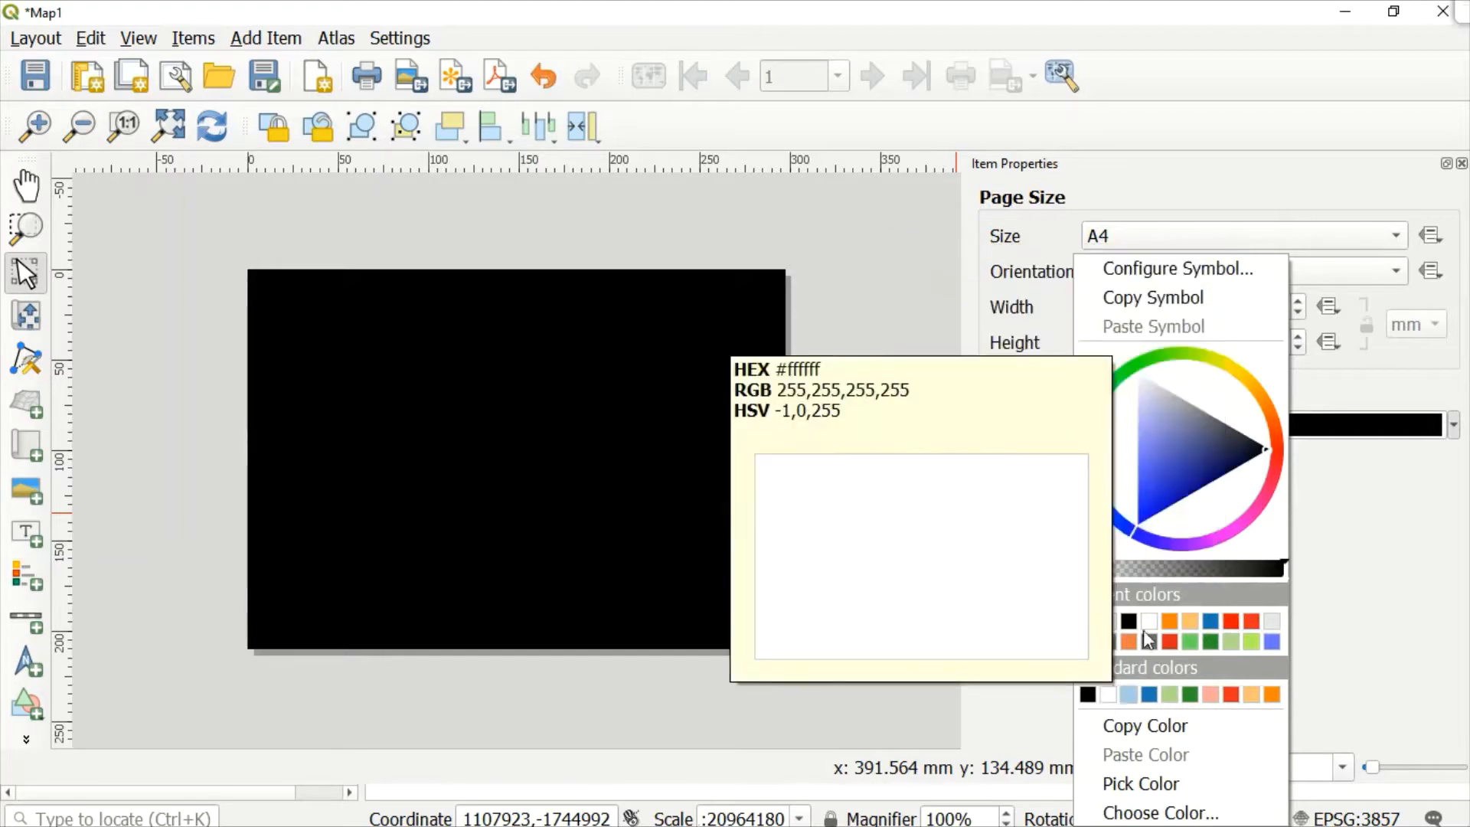
pyautogui.click(1108, 694)
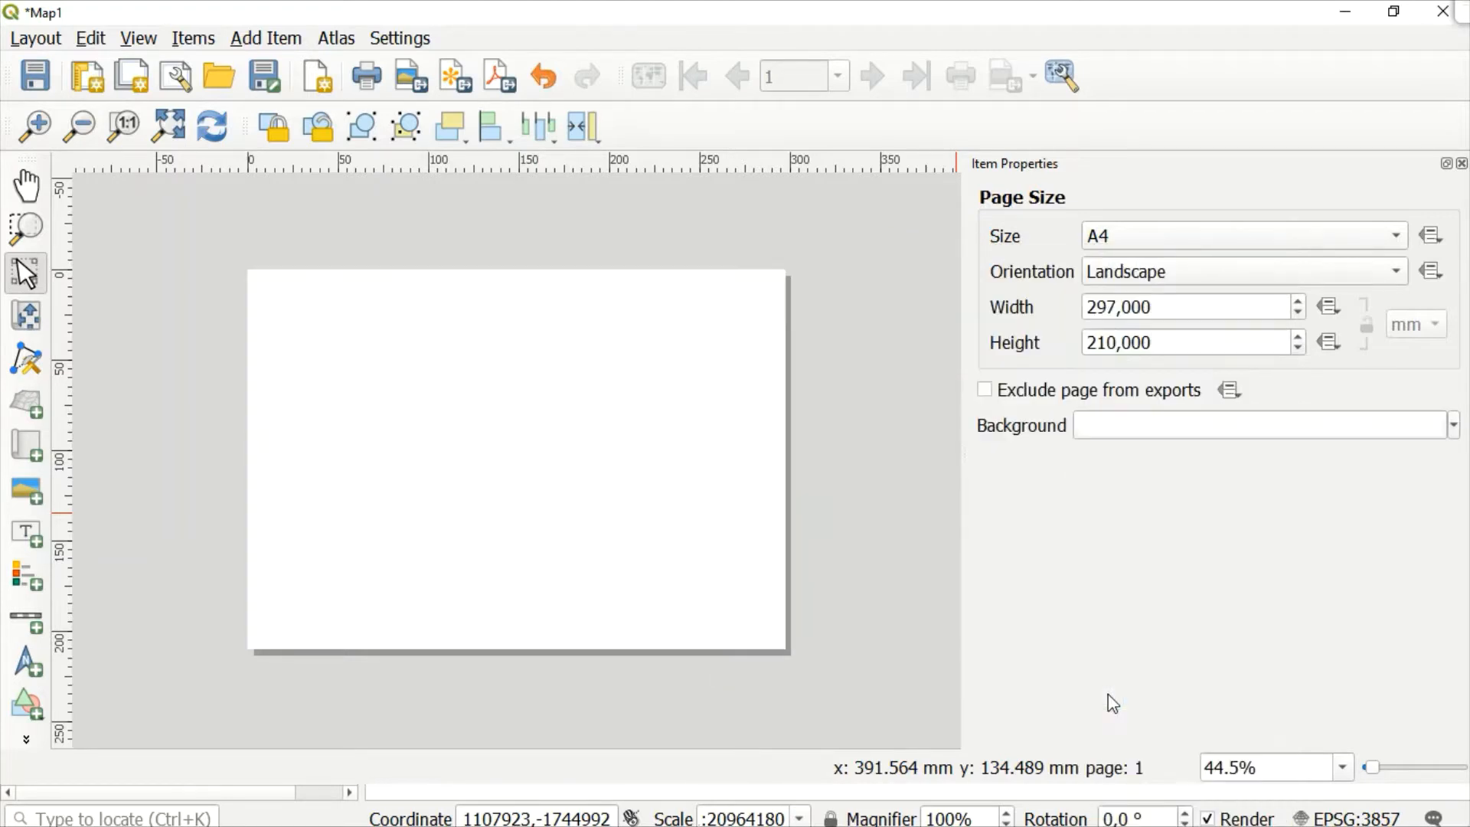
# Step: Keep the page size at A4 and set the page orientation to Portrait
pyautogui.click(1267, 238)
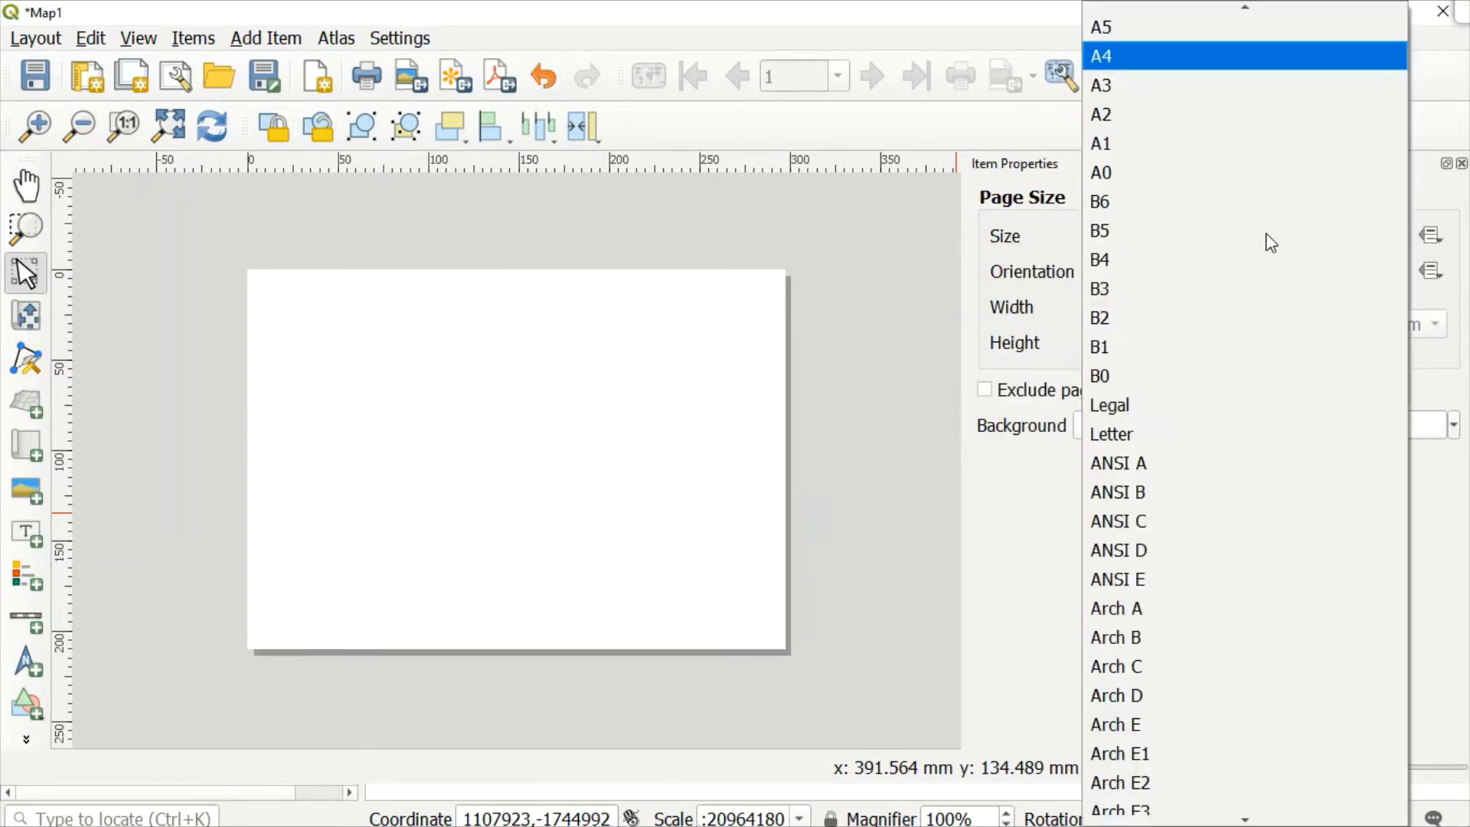
pyautogui.click(1001, 440)
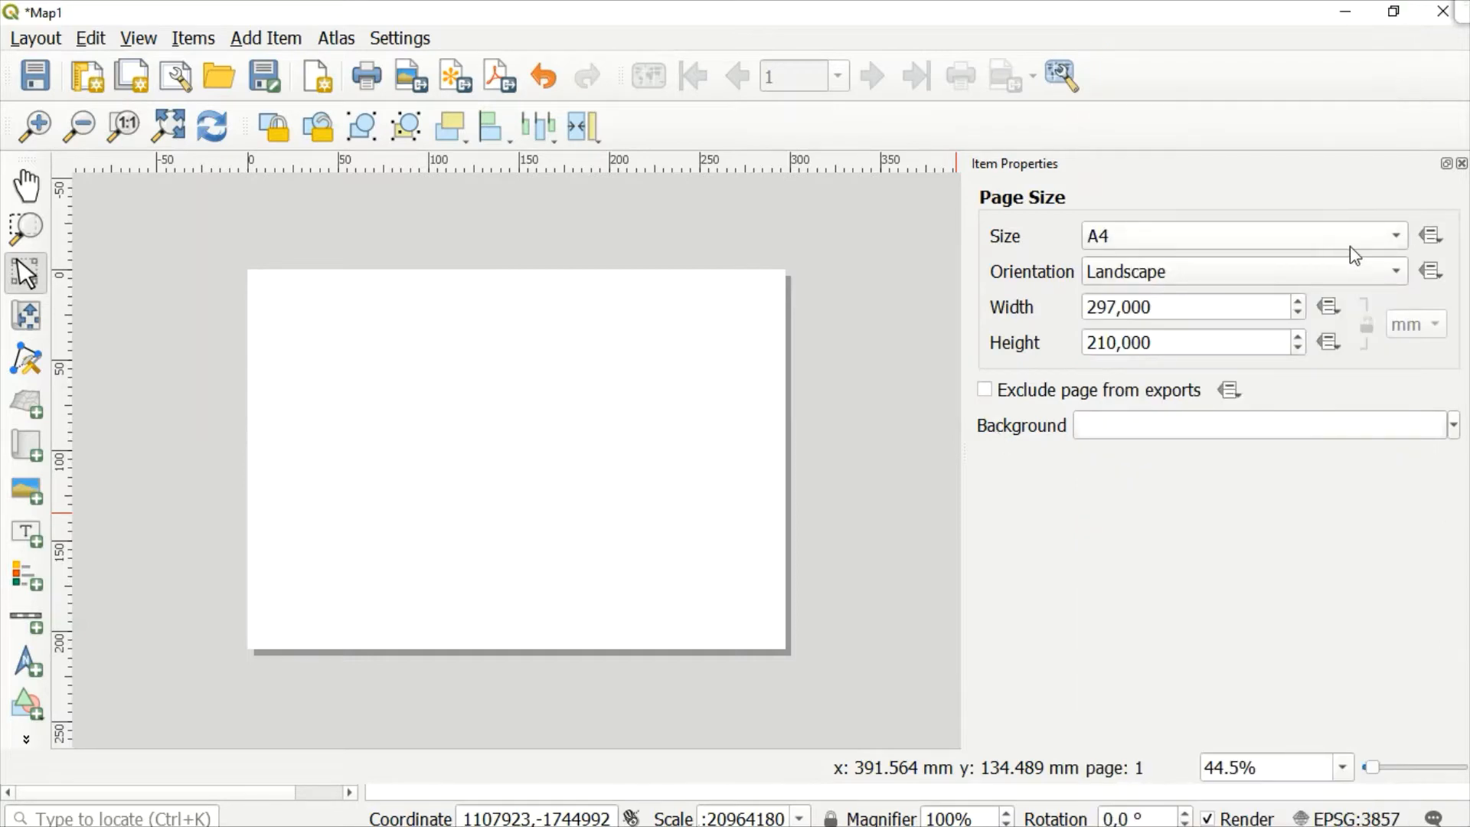
pyautogui.click(1343, 272)
pyautogui.click(1169, 249)
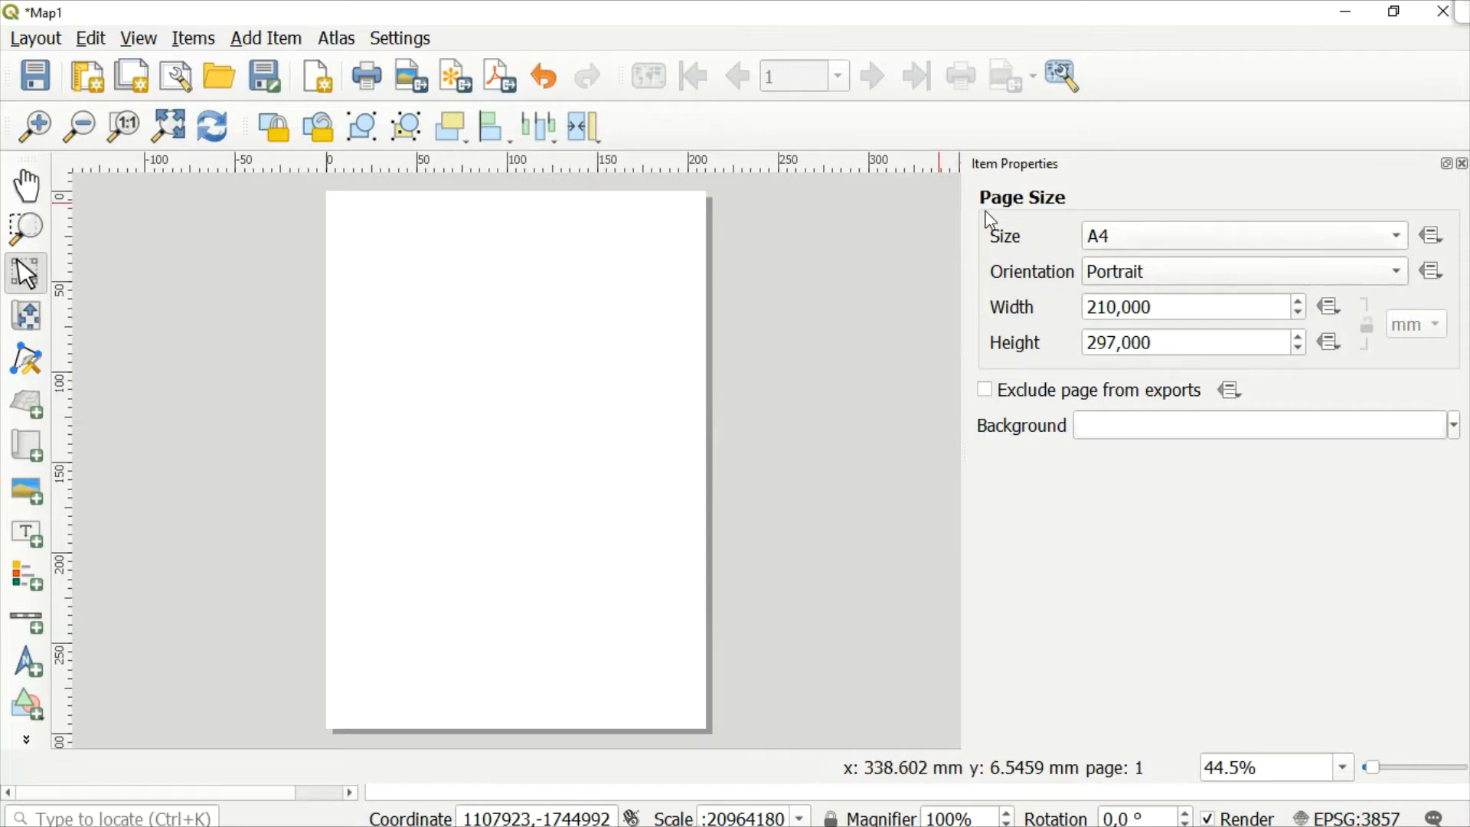
# Step: Add a map item to the layout that covers the whole portrait page
pyautogui.click(271, 43)
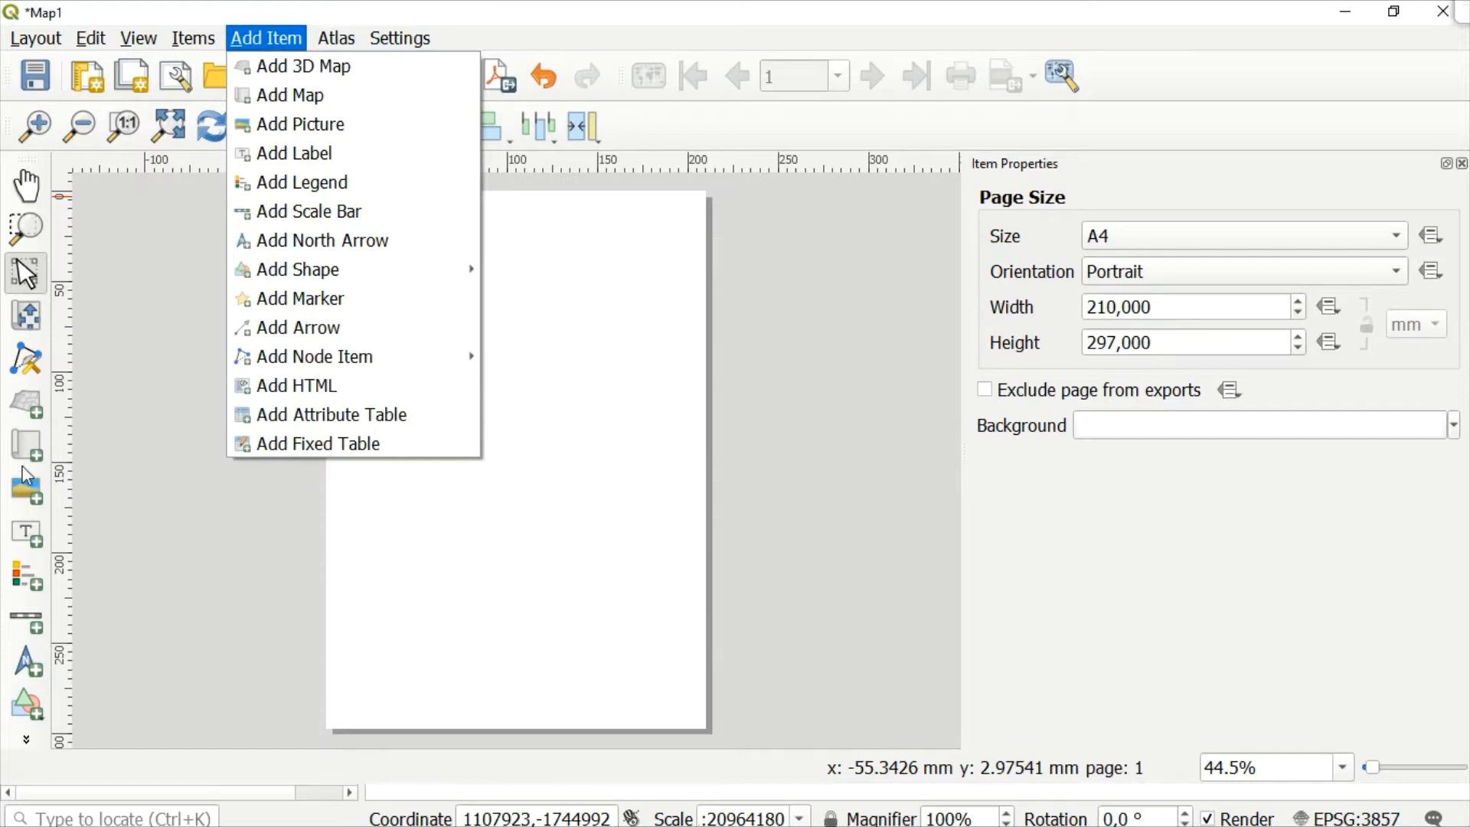
pyautogui.click(466, 11)
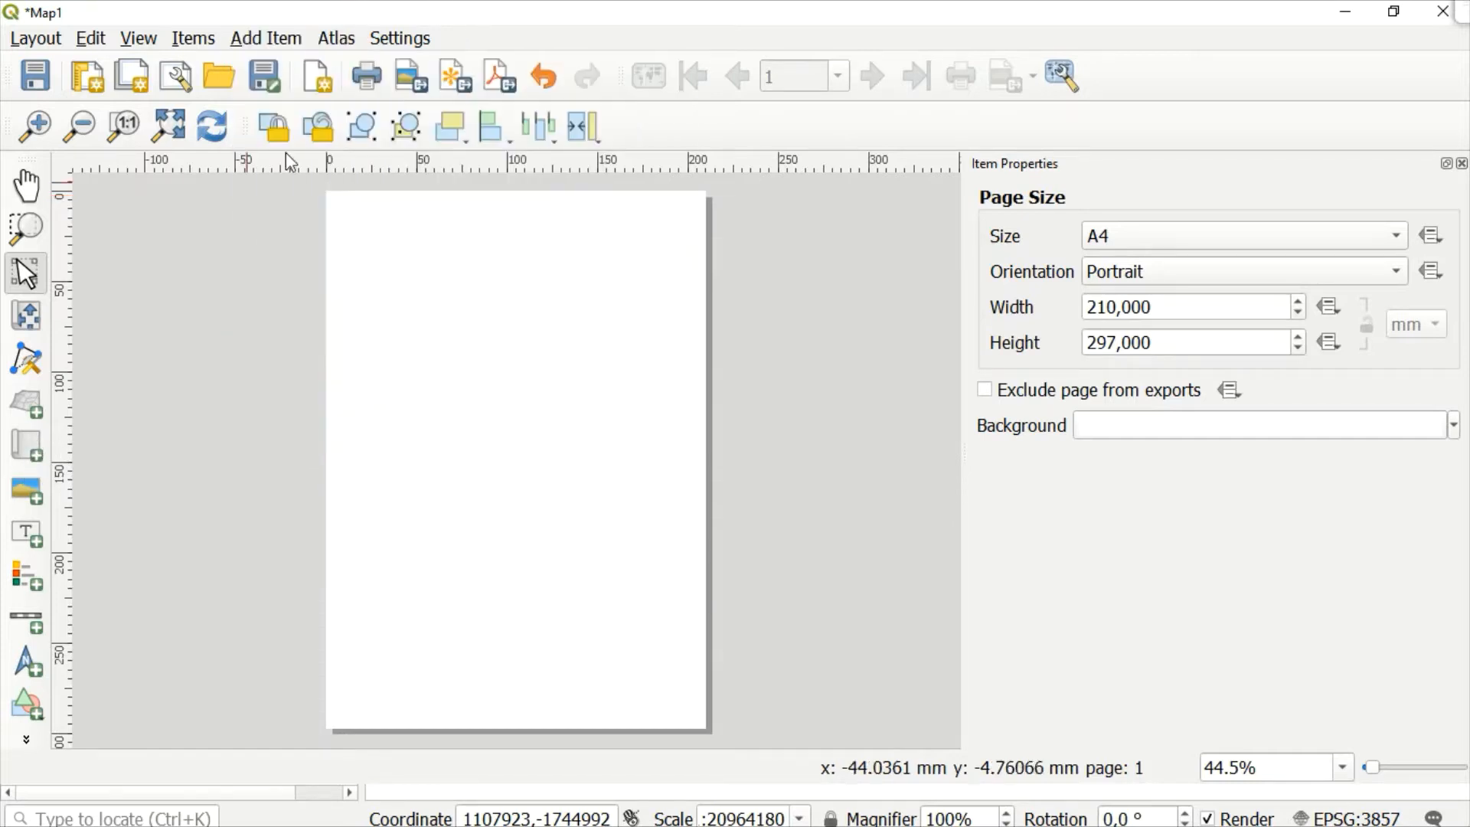
pyautogui.click(23, 451)
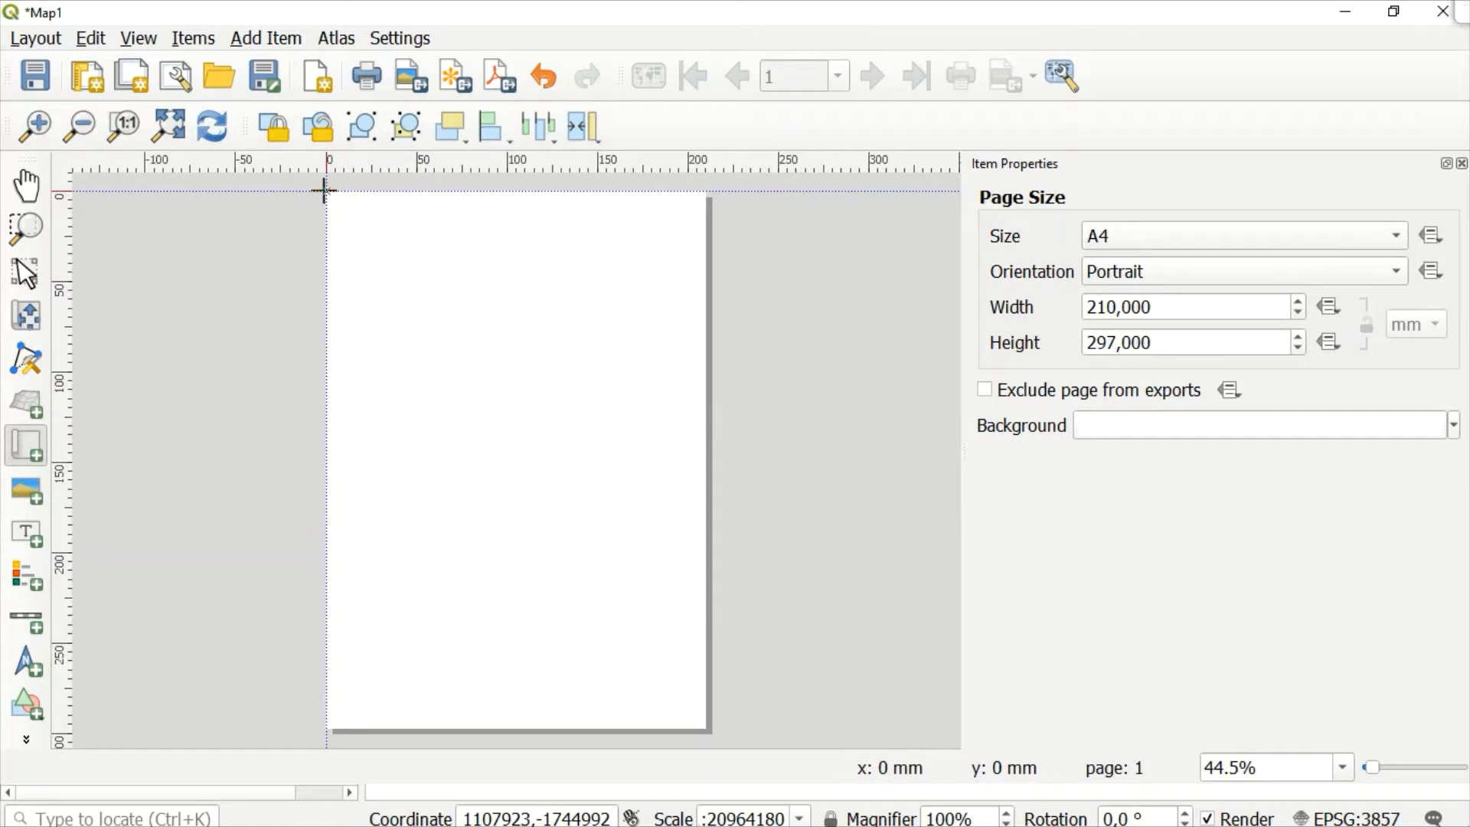
pyautogui.moveTo(329, 191); pyautogui.dragTo(702, 734)
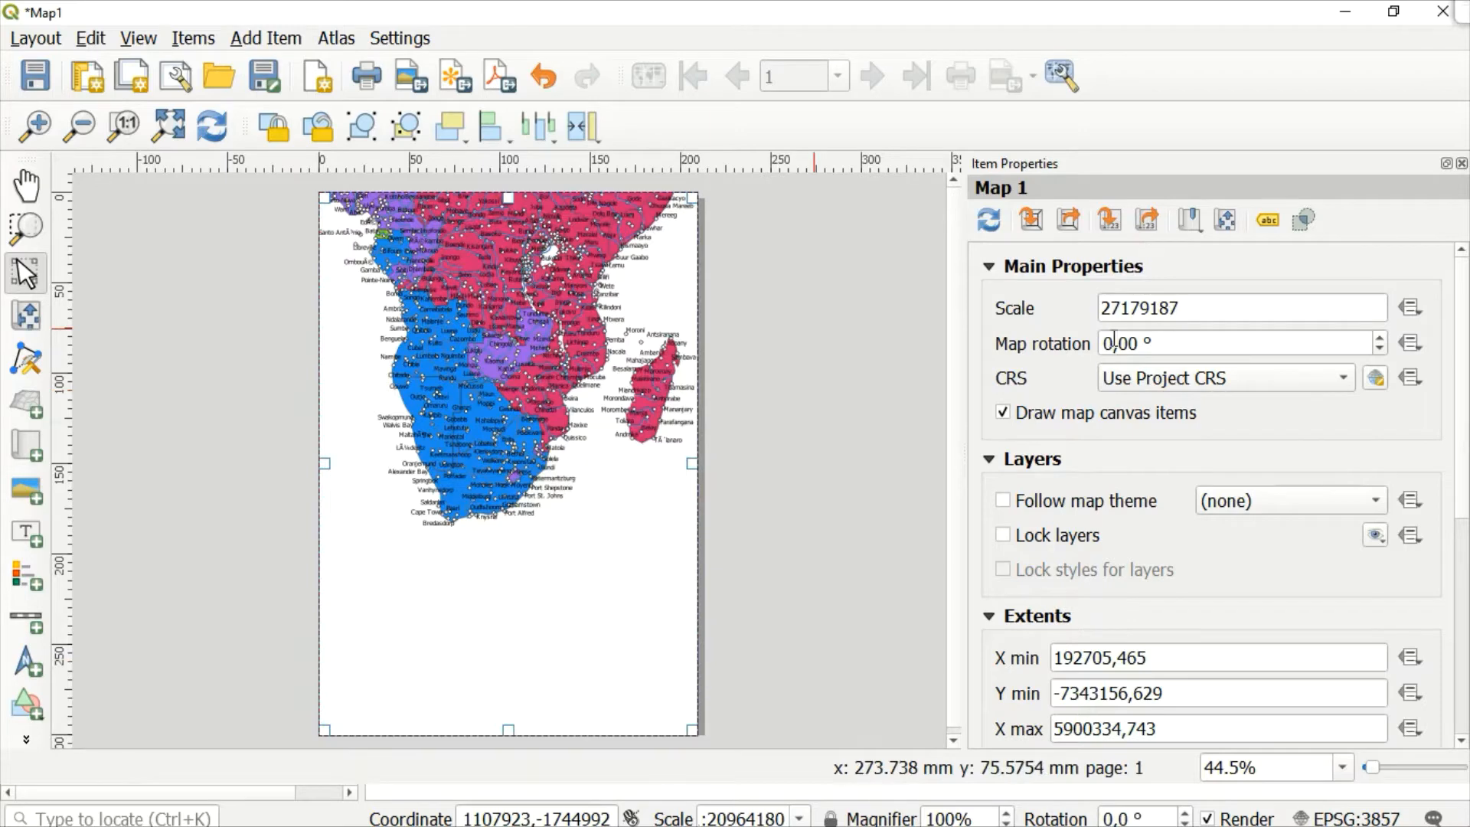
# Step: Set the scale of the map item to 24179187
pyautogui.click(1122, 314)
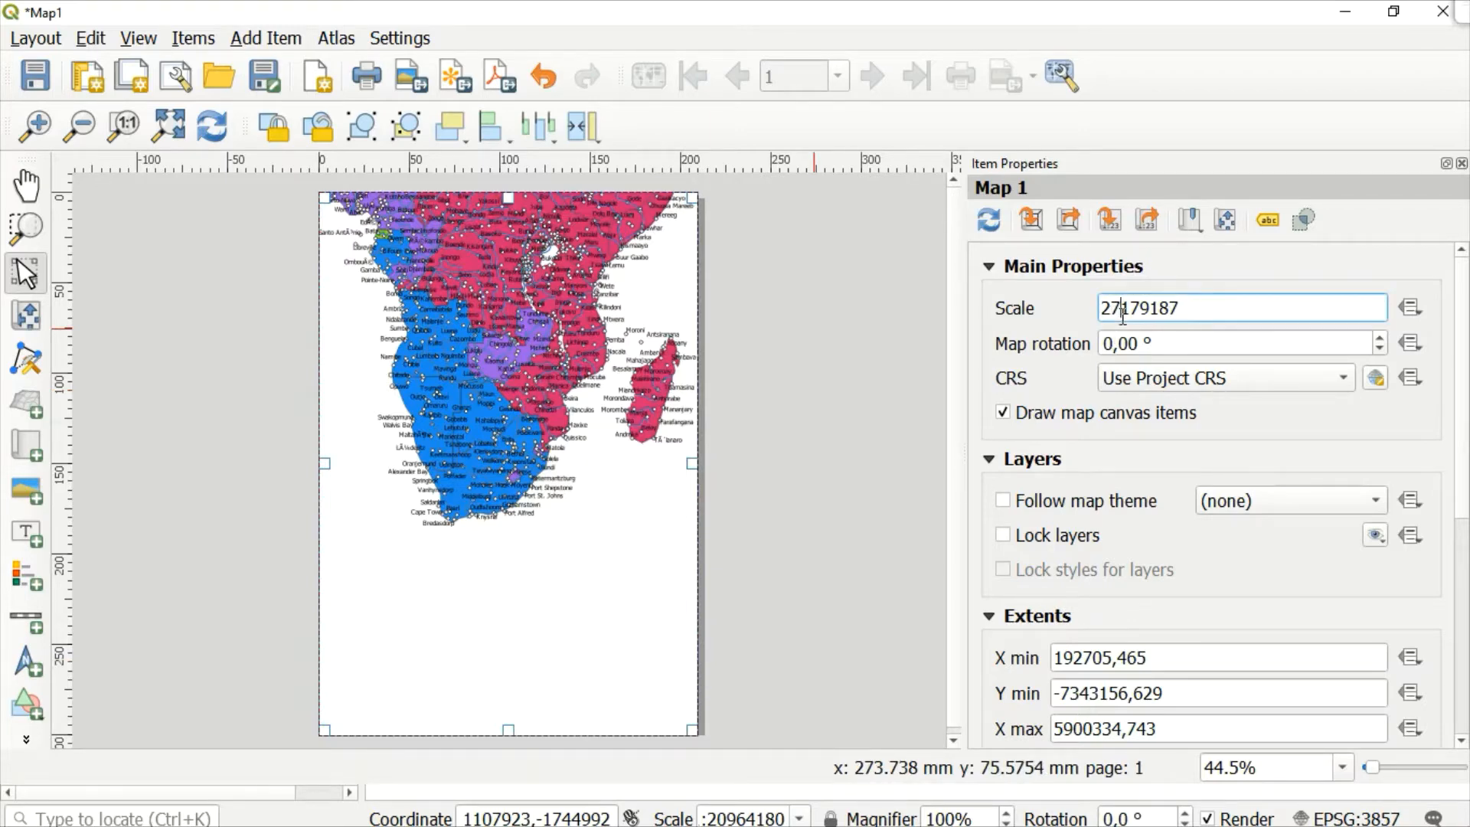
pyautogui.press('BackSpace')
pyautogui.write('3')
pyautogui.press('BackSpace')
pyautogui.write('4')
pyautogui.press('Return')
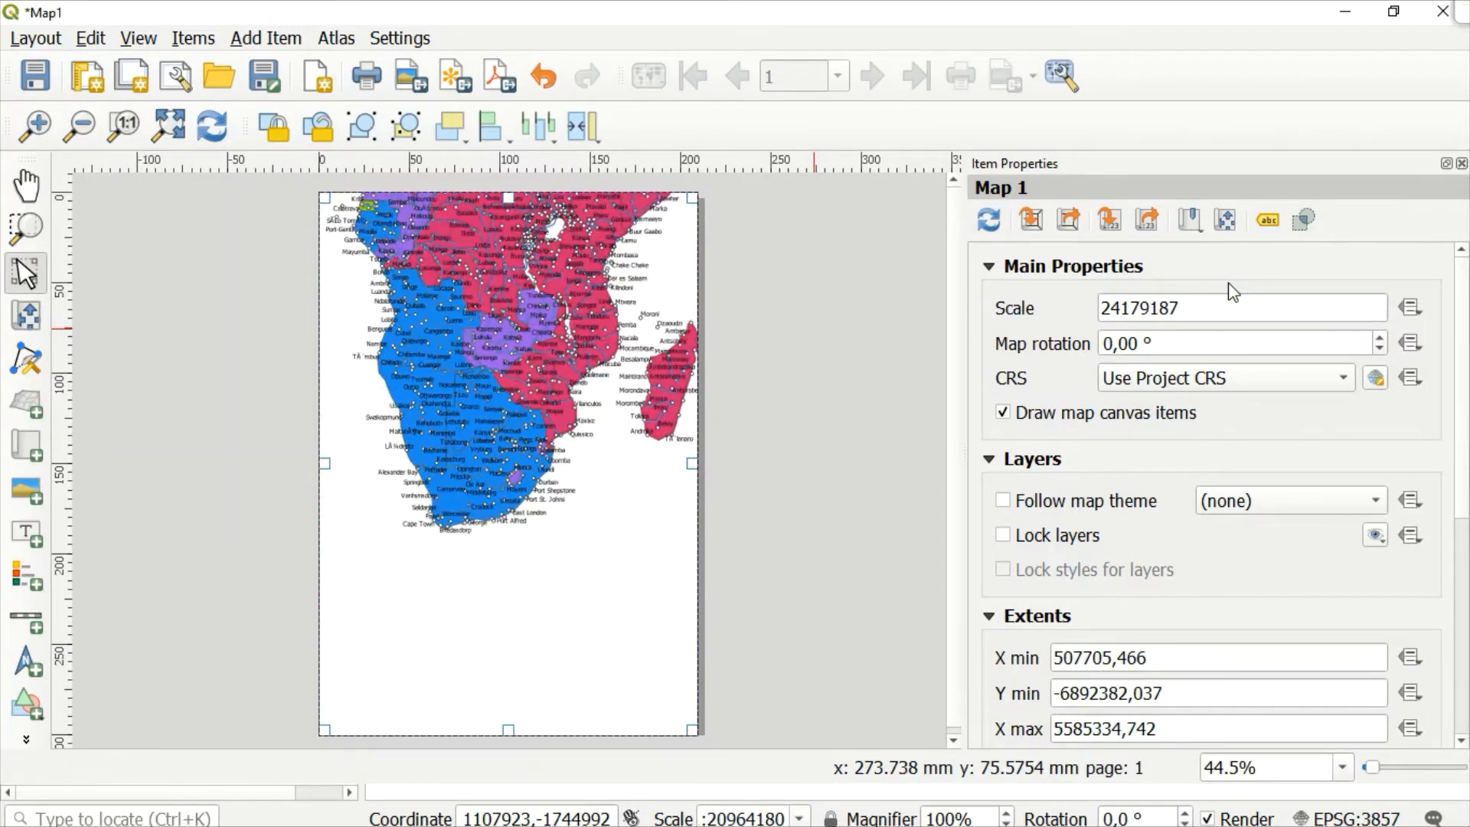
# Step: Set the scale of the map item to 21179187
pyautogui.click(1120, 308)
pyautogui.press('Delete')
pyautogui.write('1')
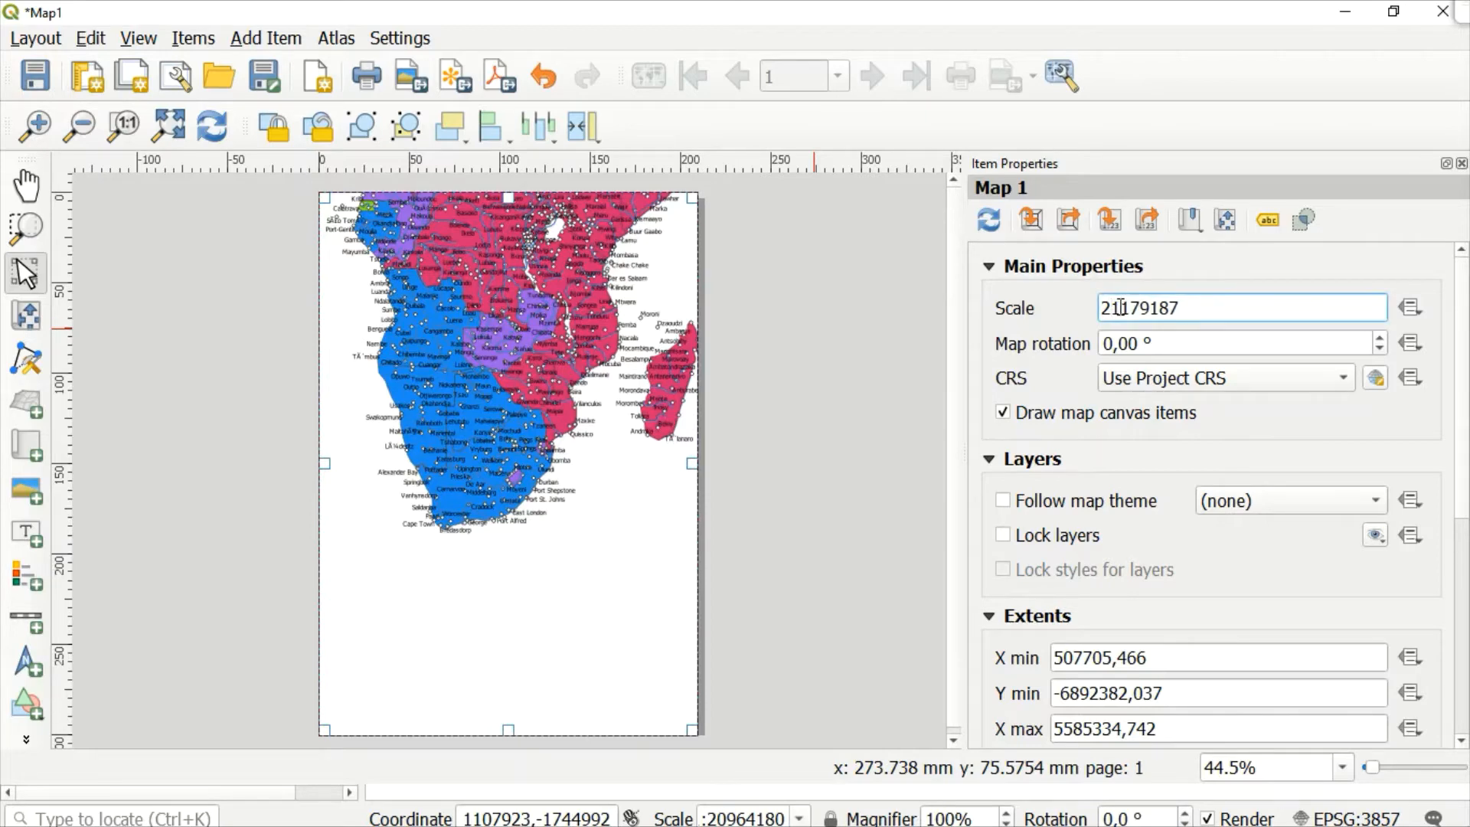
pyautogui.press('Return')
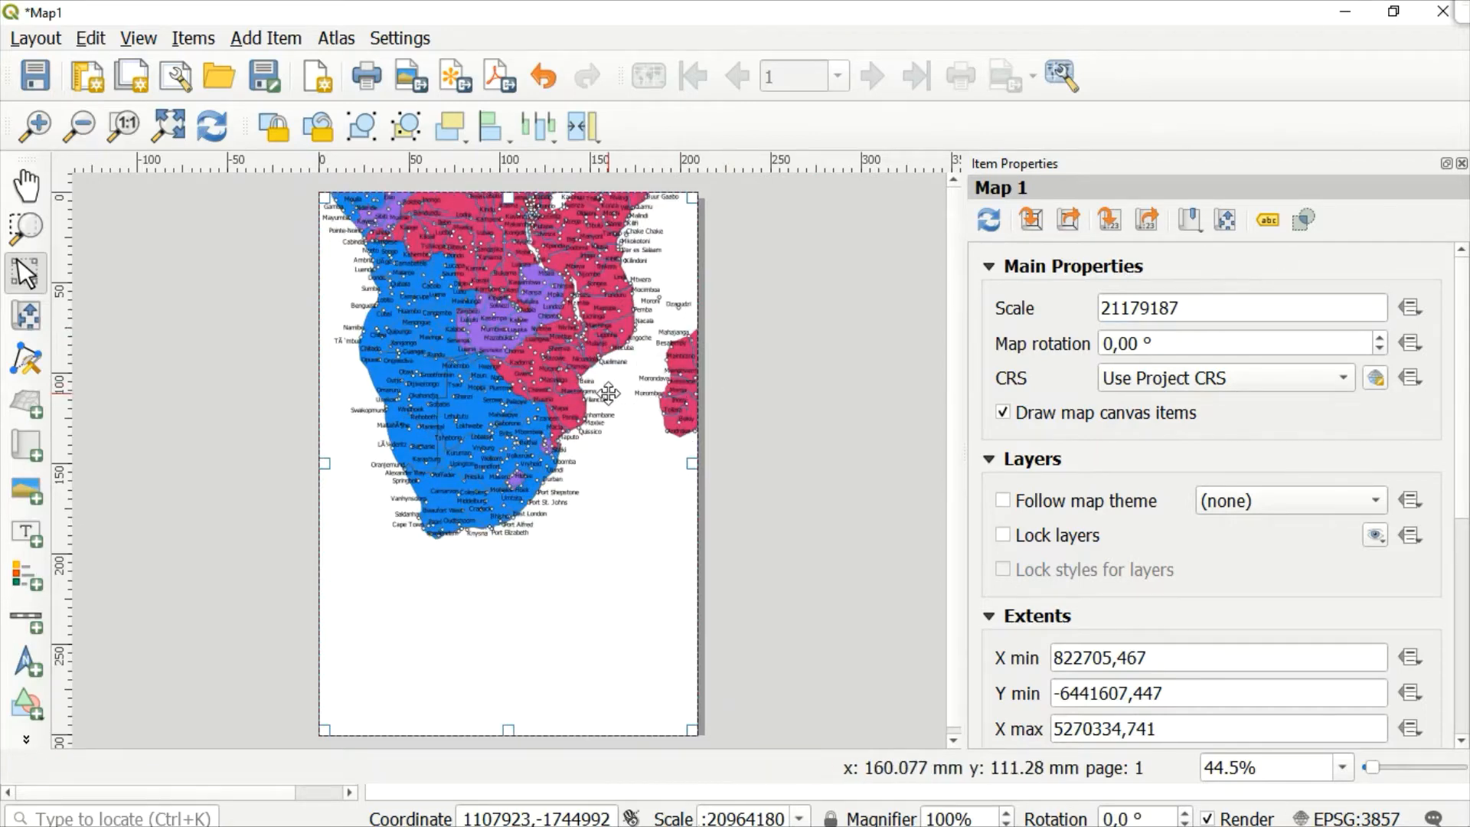
# Step: Move the map item's content downward so southern Africa sits lower within the frame
pyautogui.moveTo(608, 394)
pyautogui.mouseDown()
pyautogui.moveTo(587, 424)
pyautogui.moveTo(606, 392)
pyautogui.mouseUp()
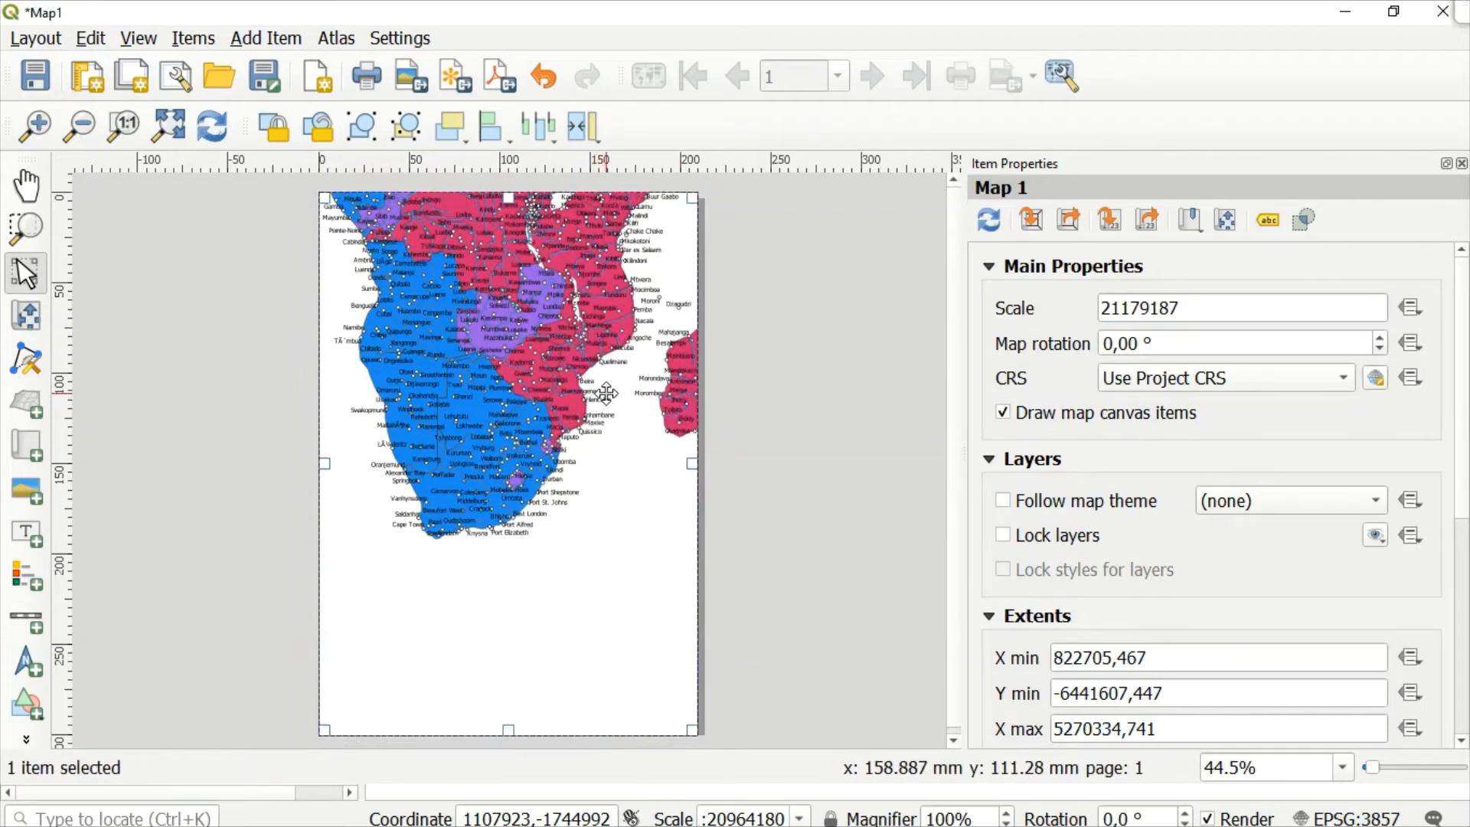
pyautogui.click(24, 316)
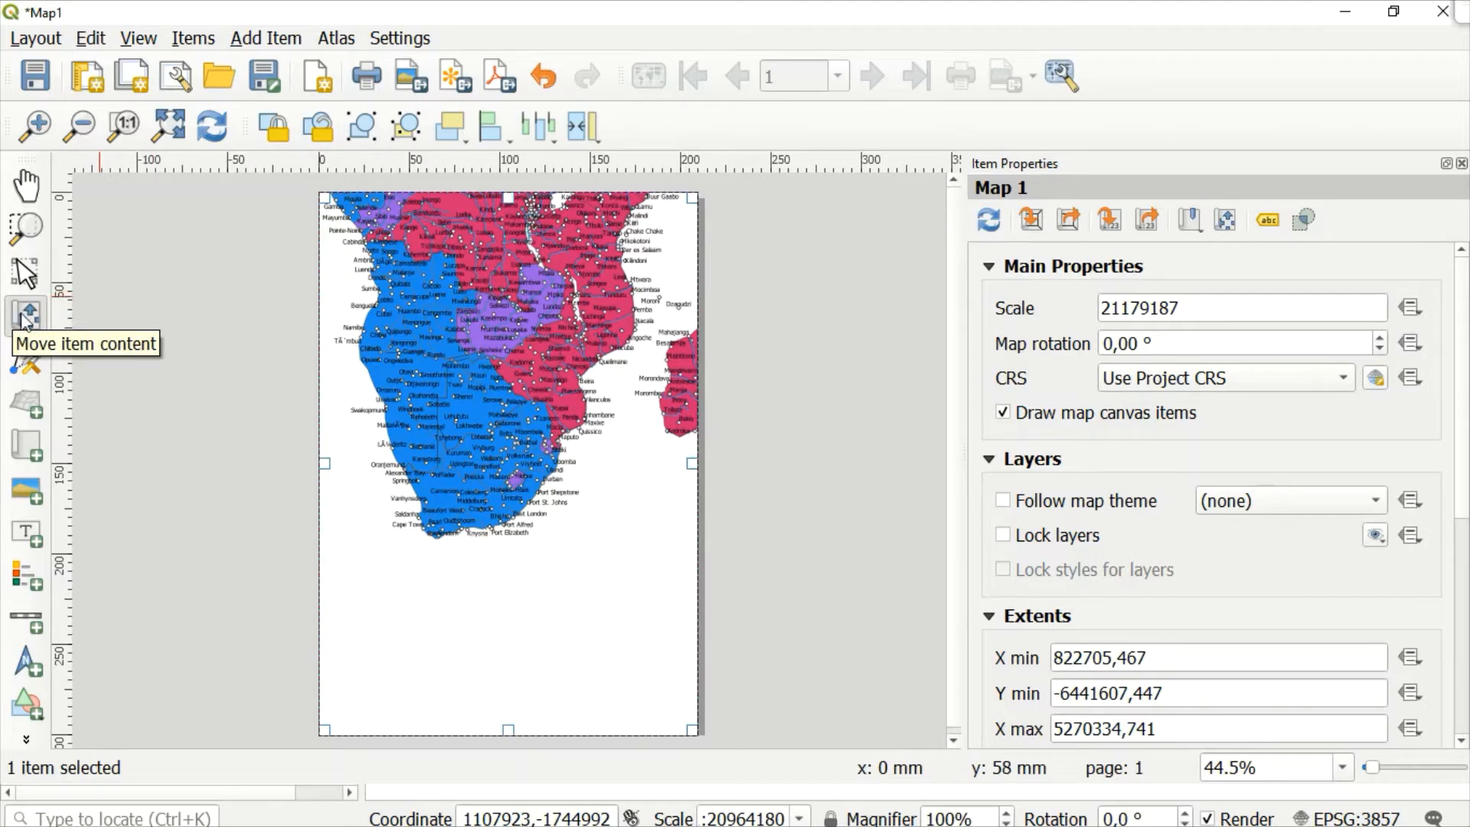
pyautogui.moveTo(475, 411)
pyautogui.mouseDown()
pyautogui.moveTo(439, 447)
pyautogui.moveTo(470, 429)
pyautogui.mouseUp()
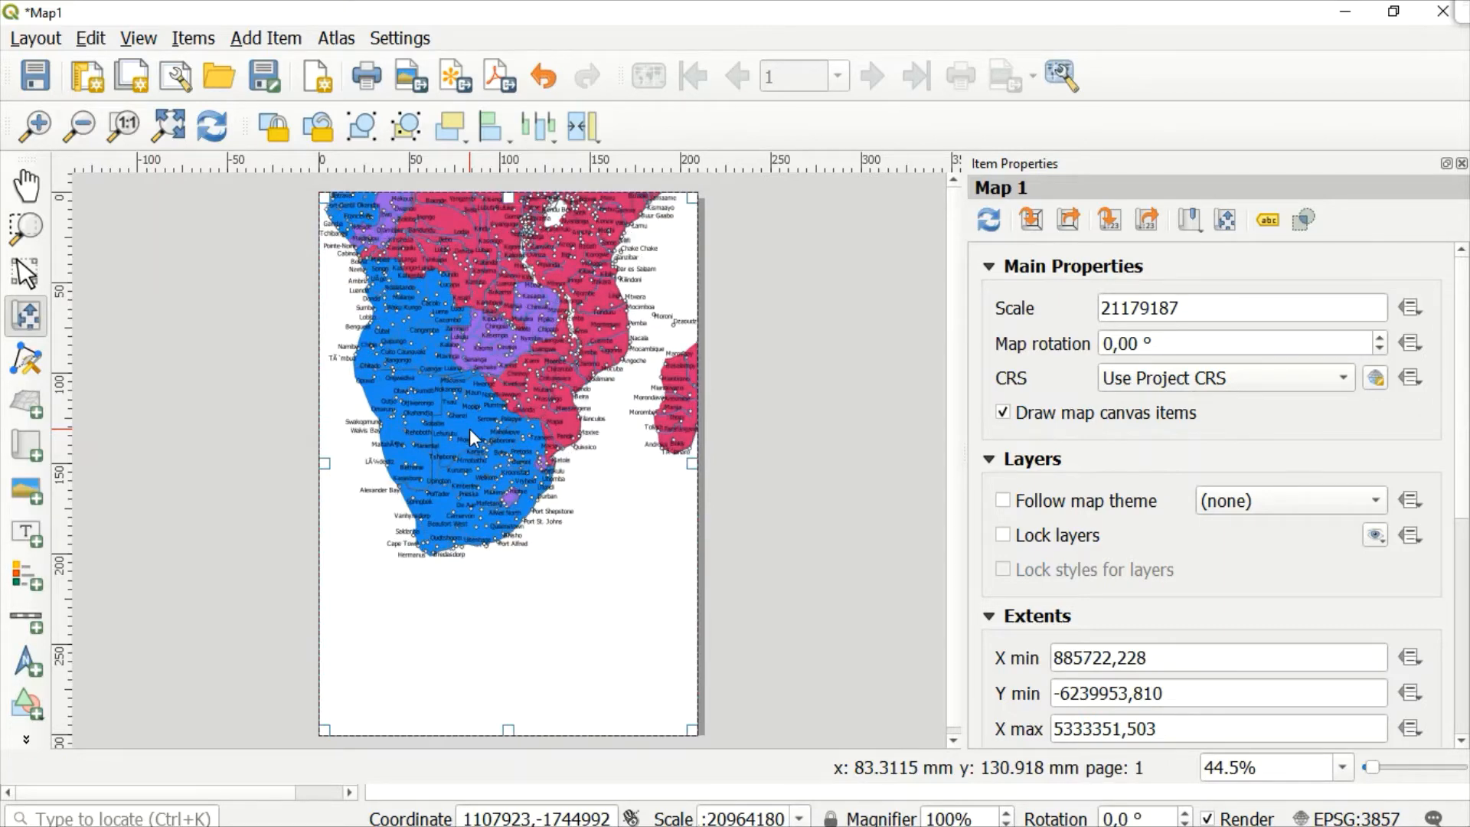
pyautogui.moveTo(470, 429); pyautogui.dragTo(471, 475)
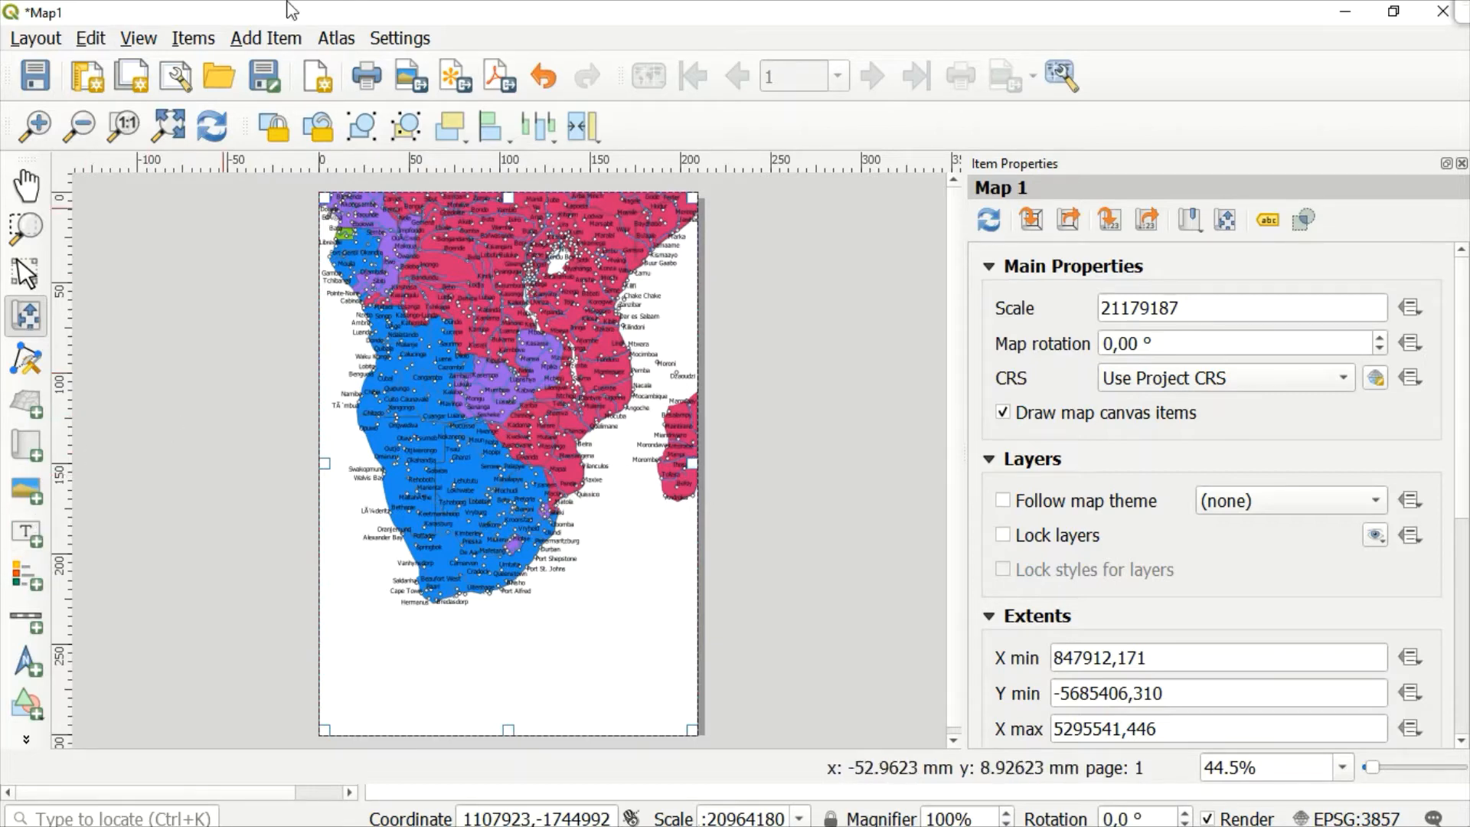
# Step: Add a north arrow to the layout in the blank area at the page's lower-left corner
pyautogui.click(262, 40)
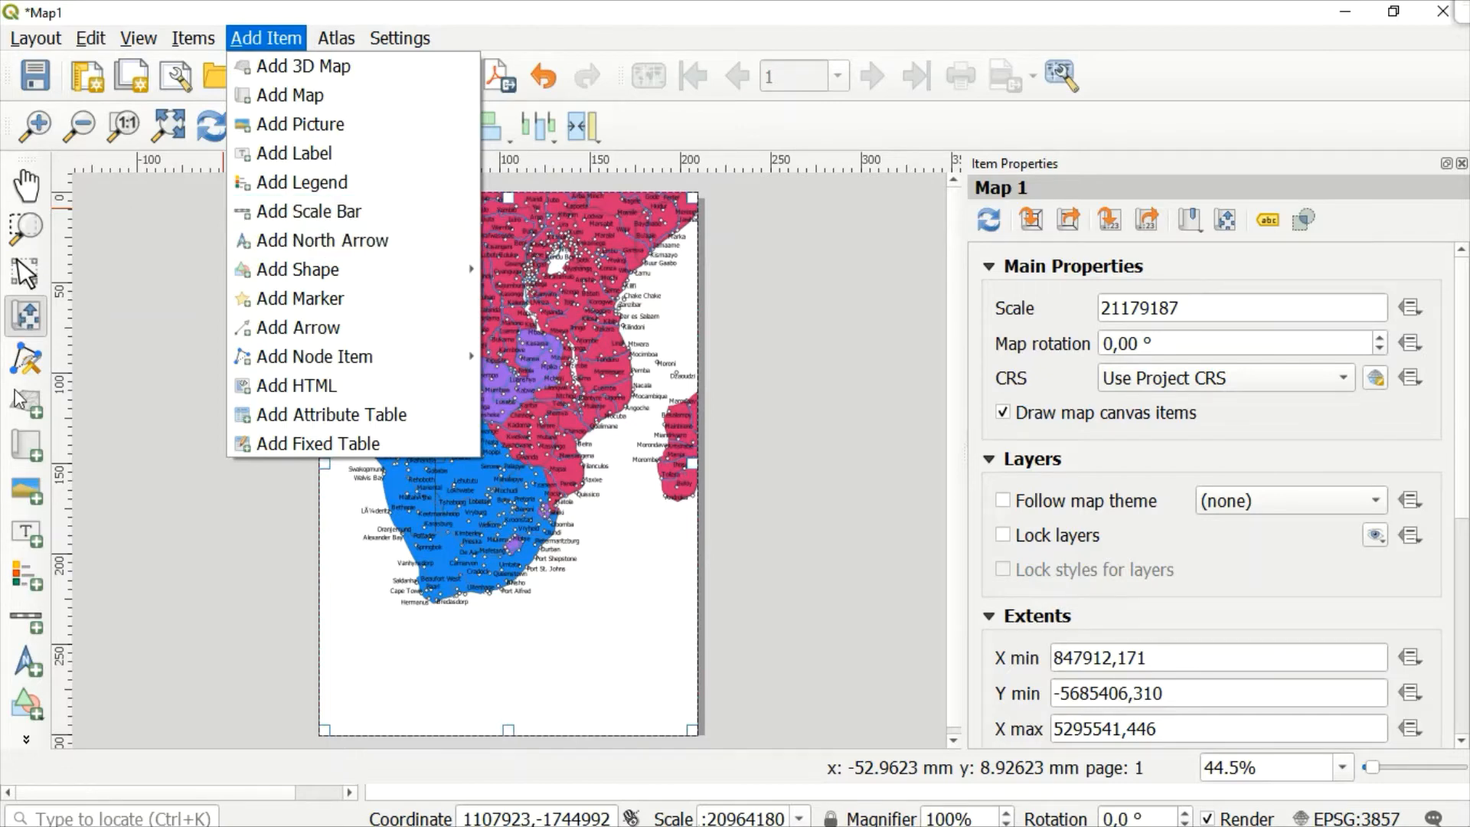
pyautogui.click(28, 667)
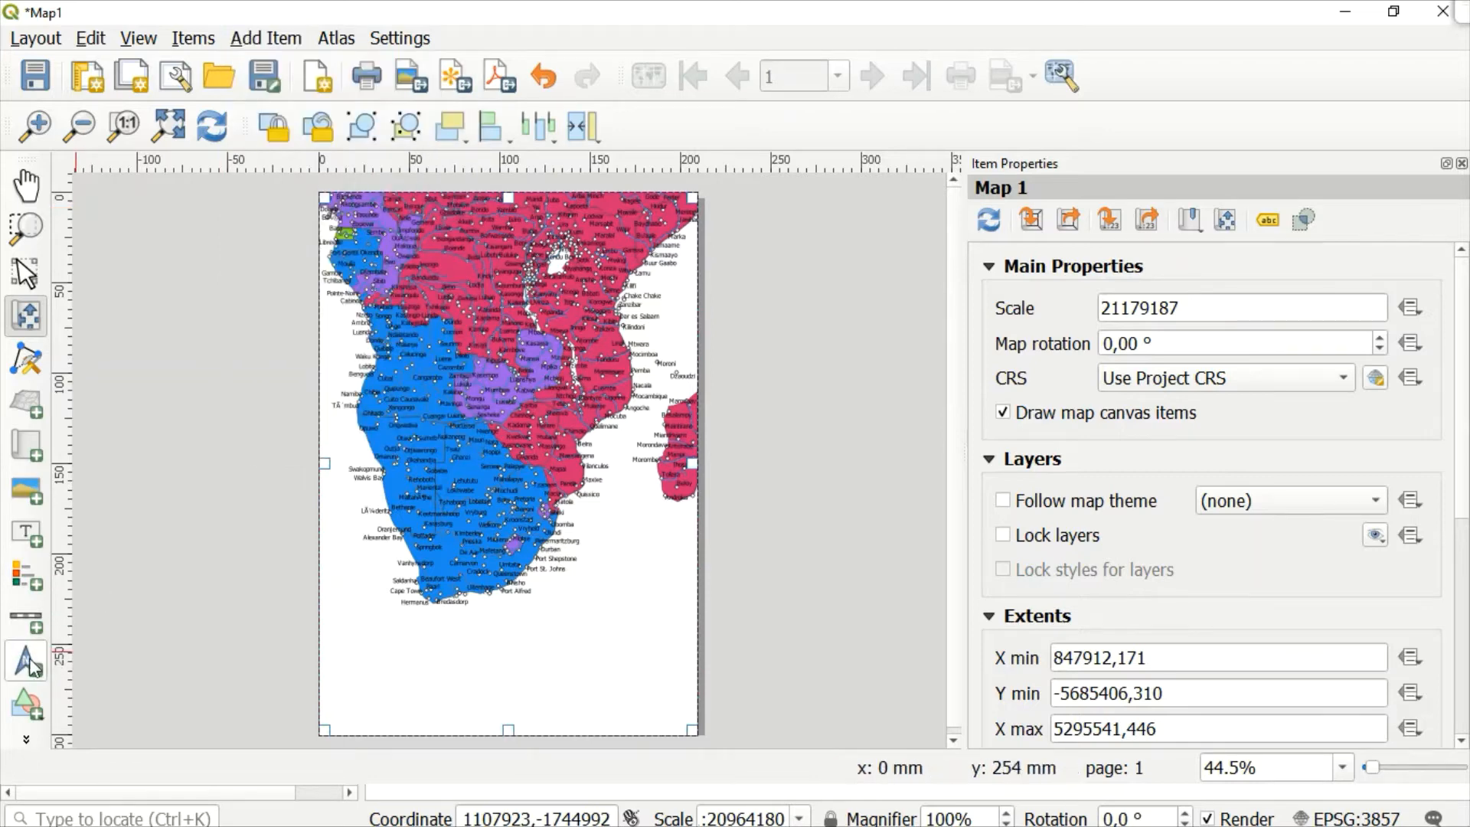
pyautogui.click(28, 663)
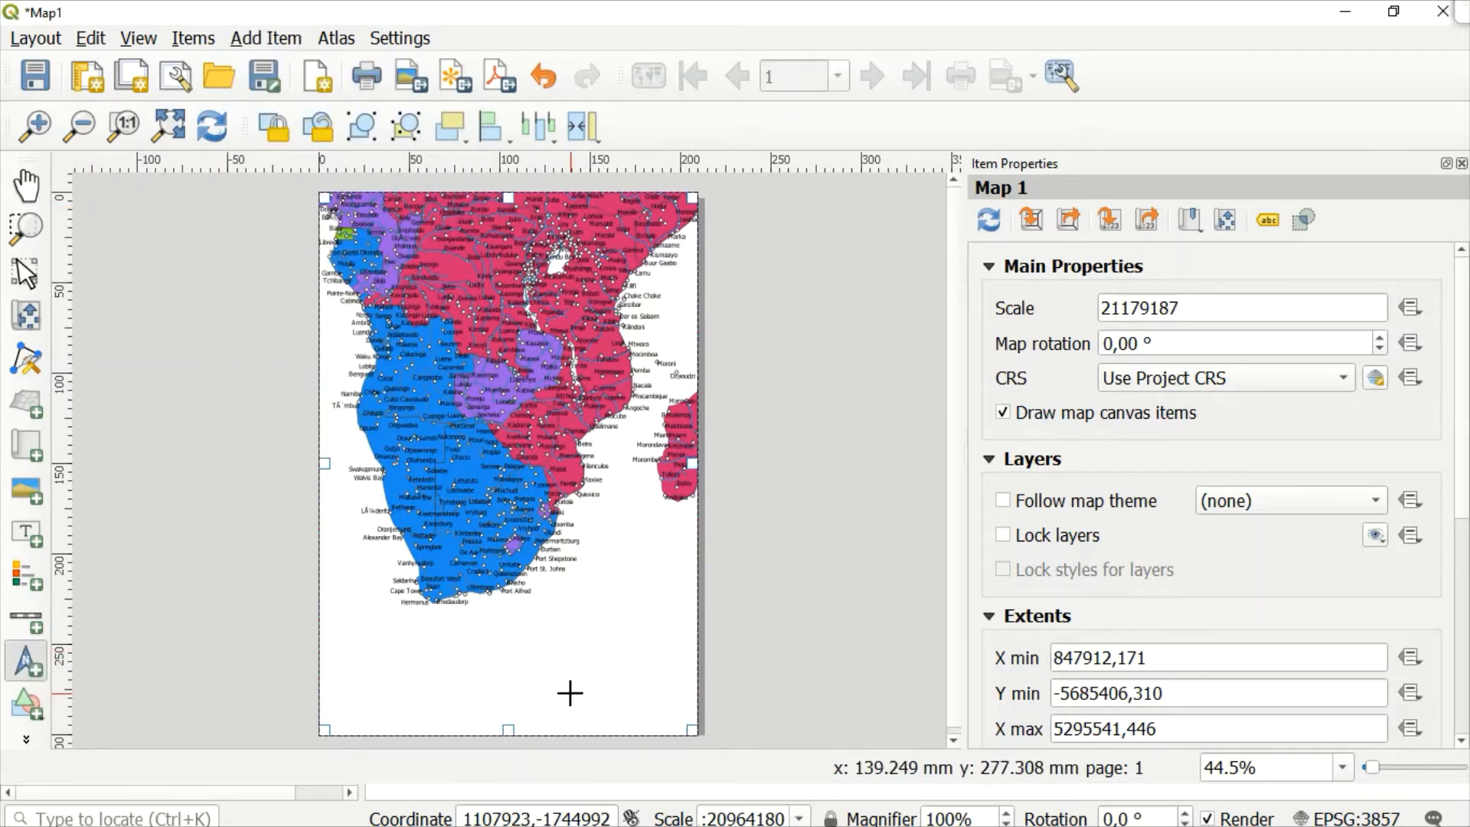
pyautogui.moveTo(334, 663); pyautogui.dragTo(406, 721)
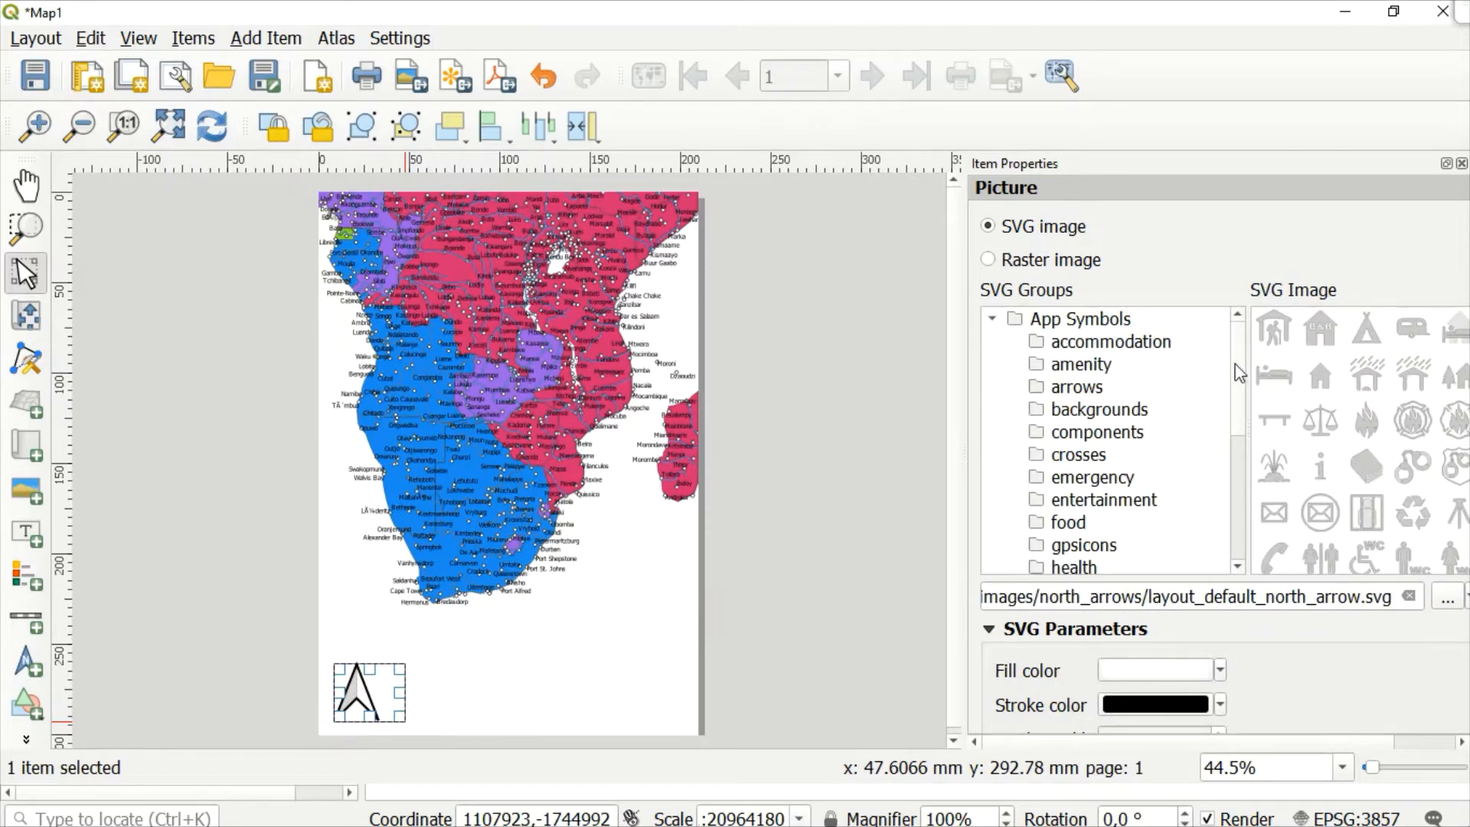
# Step: Change the north arrow's symbol to NorthArrow_11.svg from the arrows group of the app symbols
pyautogui.moveTo(1238, 362); pyautogui.dragTo(1239, 392)
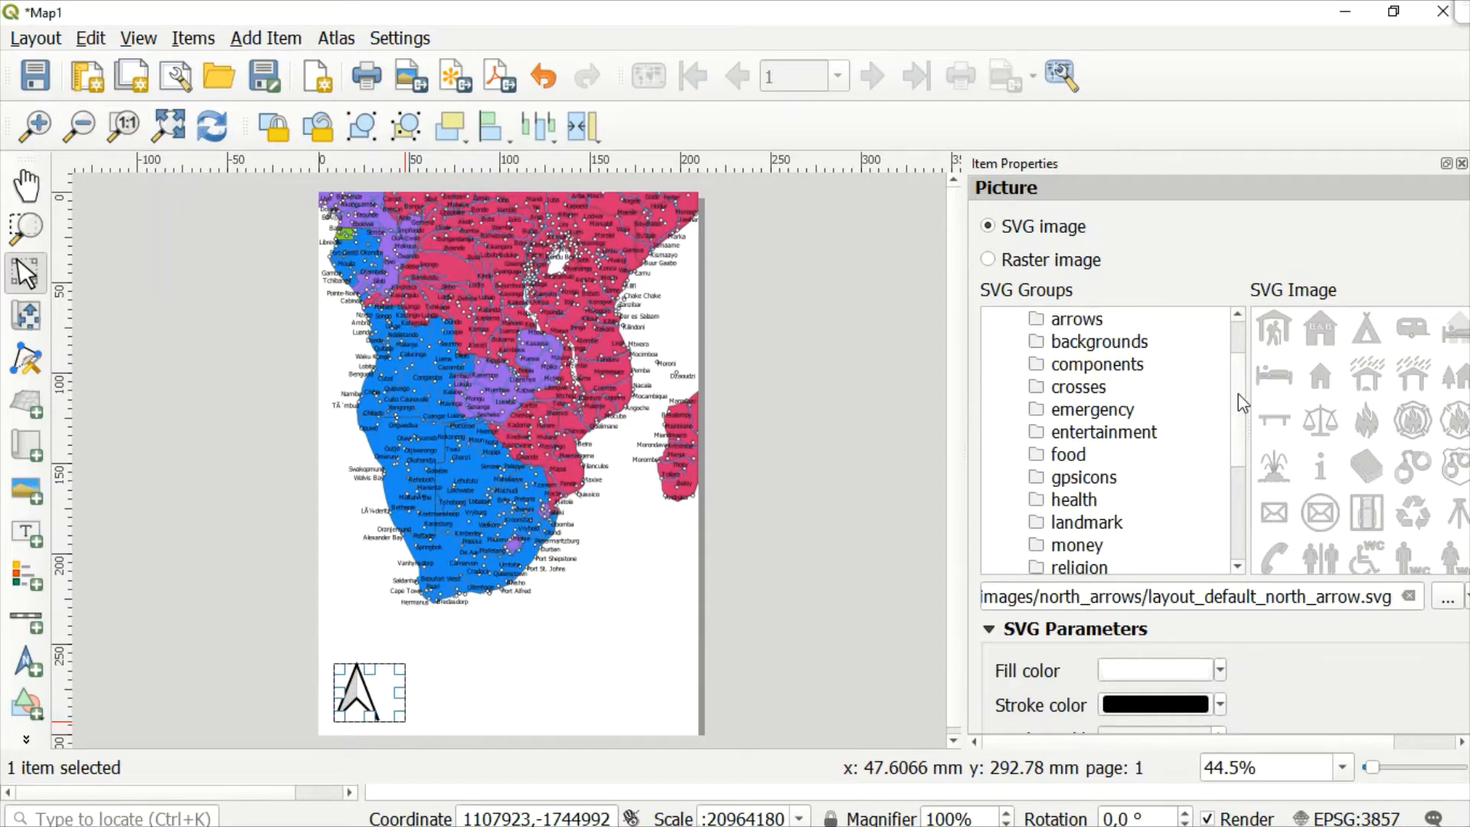
pyautogui.scroll(1, 1238, 393)
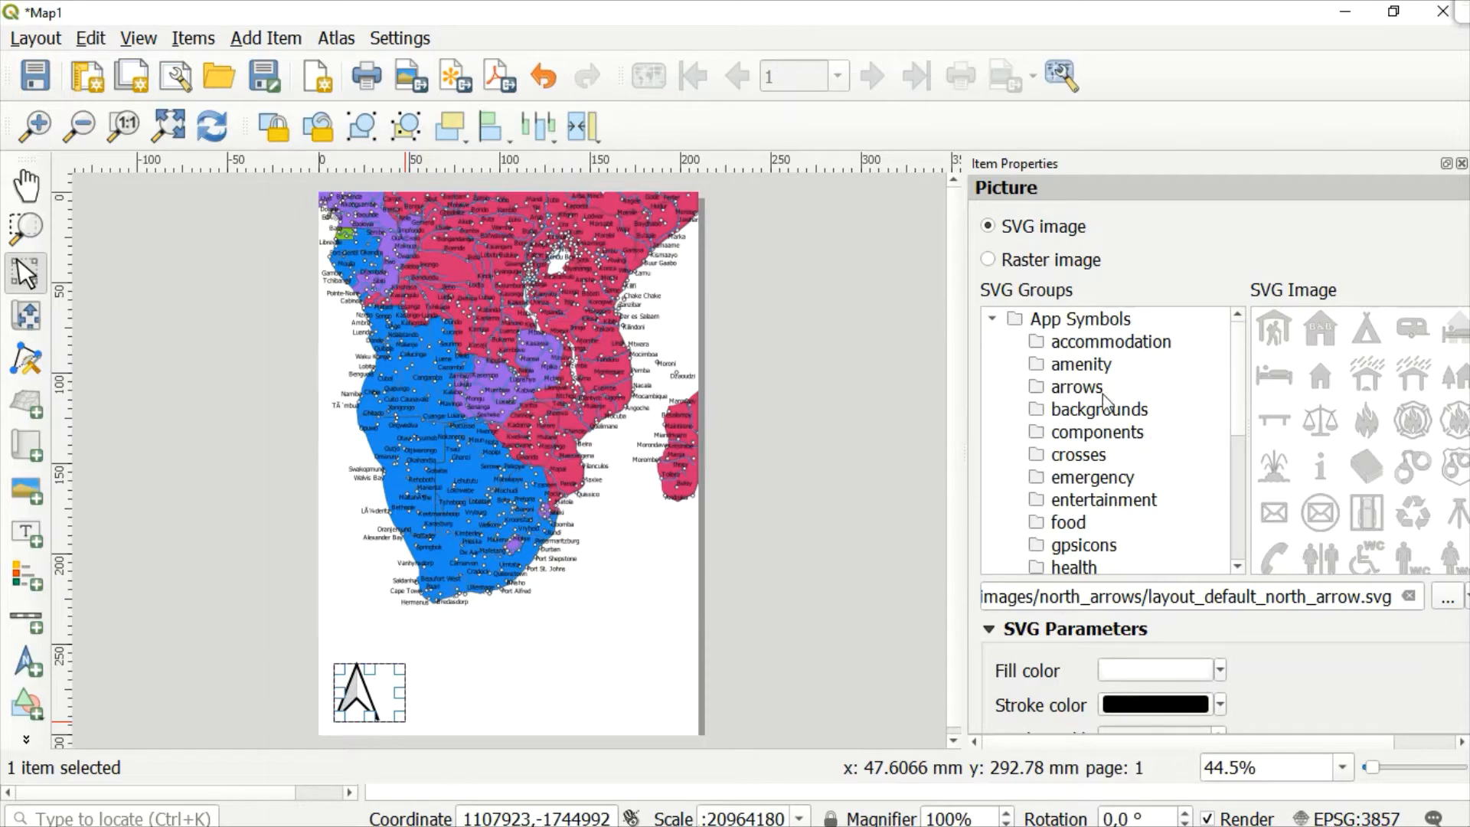
pyautogui.click(1088, 373)
pyautogui.click(1074, 393)
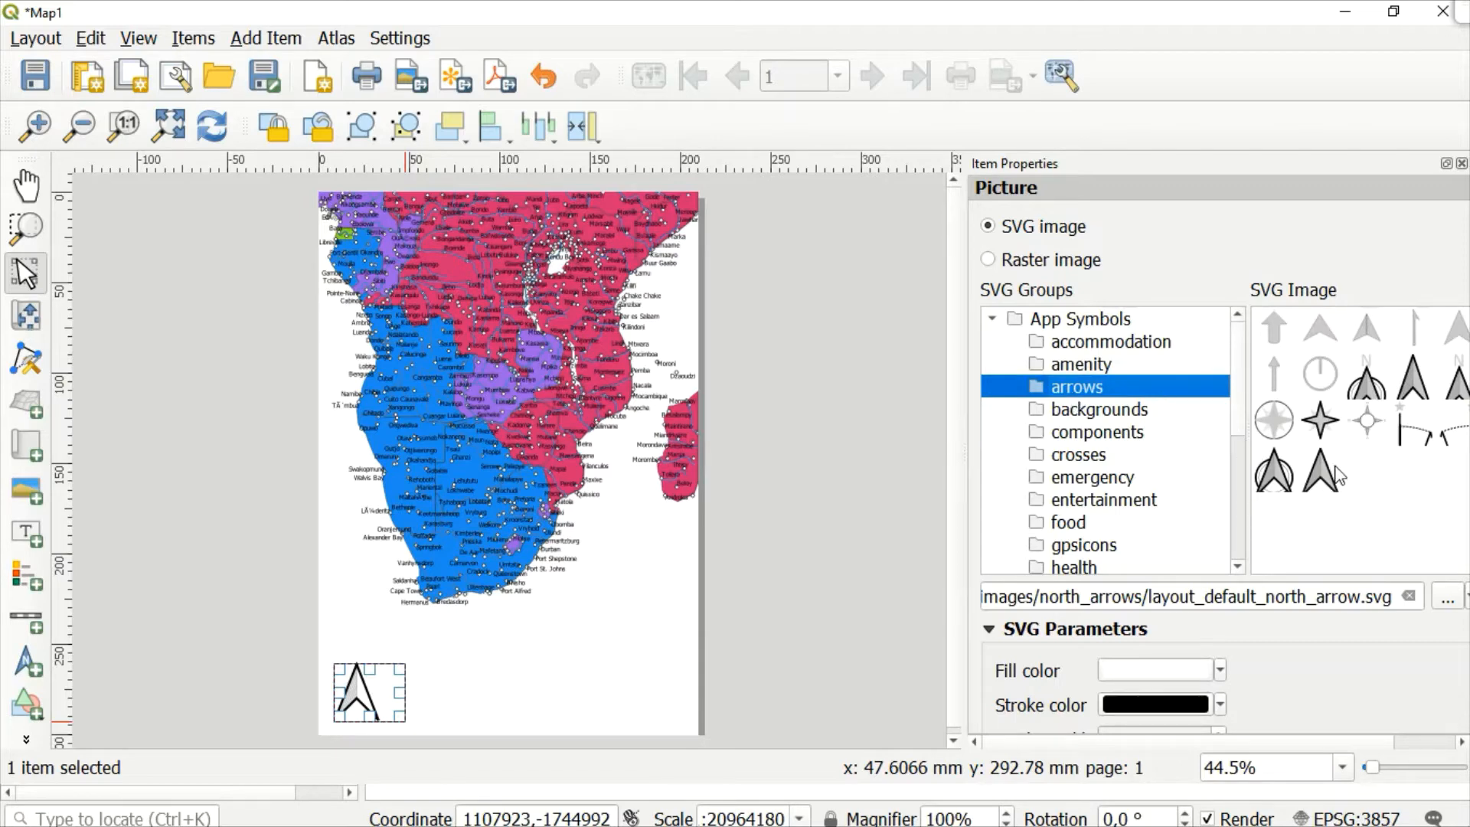
pyautogui.click(1312, 473)
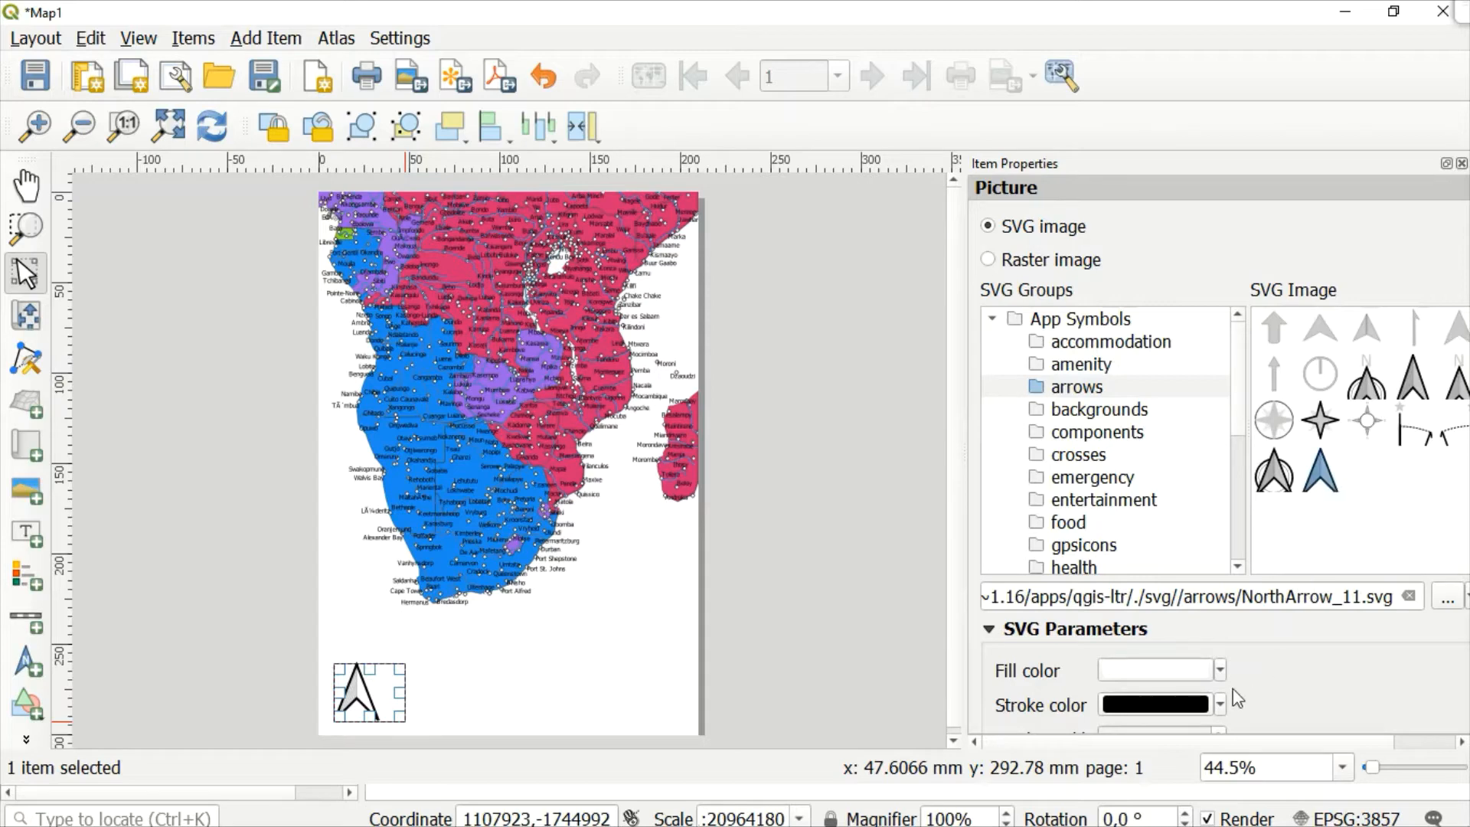
# Step: Set the north arrow's fill color to black
pyautogui.scroll(-3, 1339, 711)
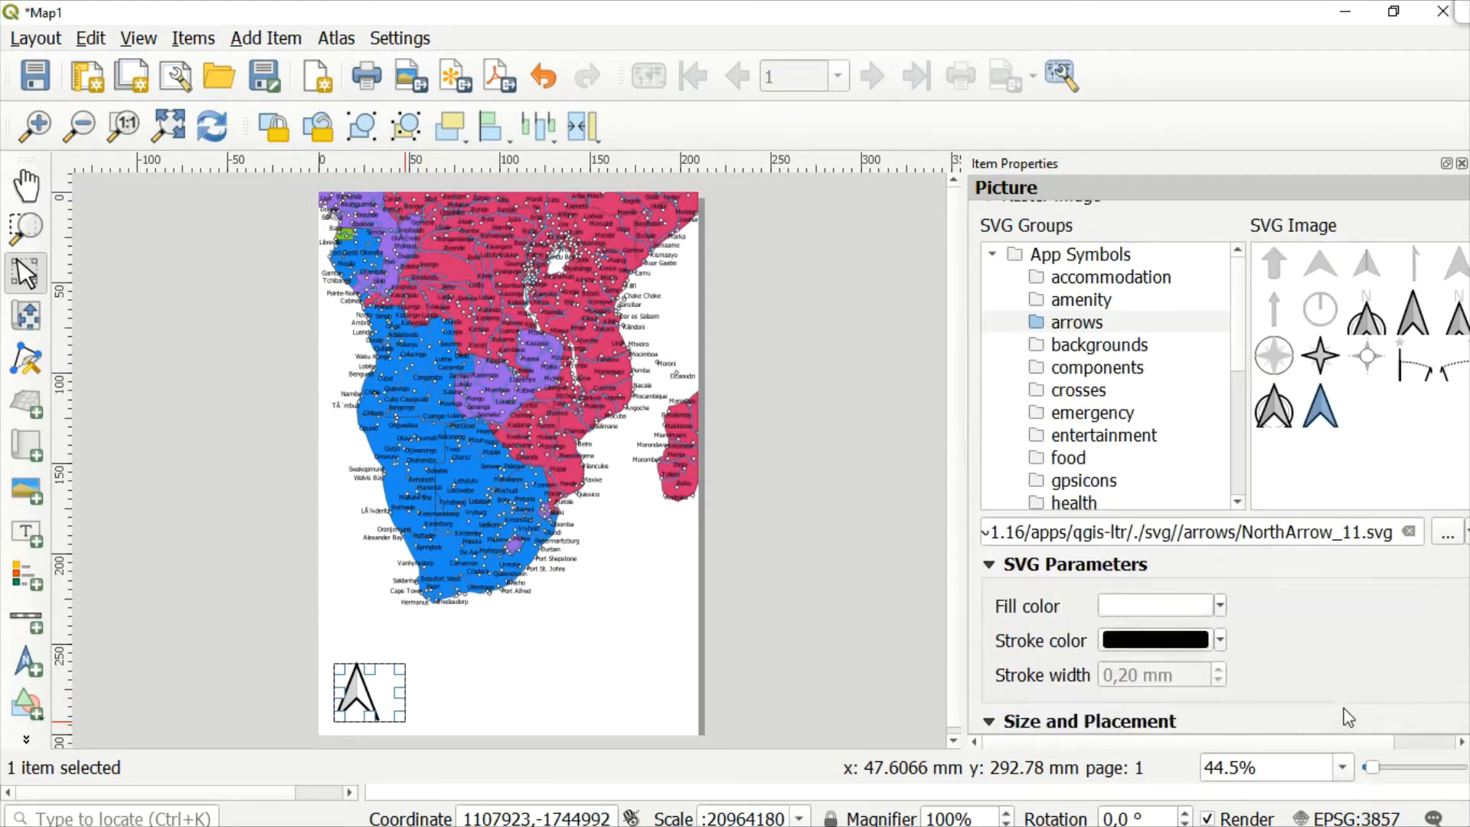
pyautogui.scroll(-3, 1348, 718)
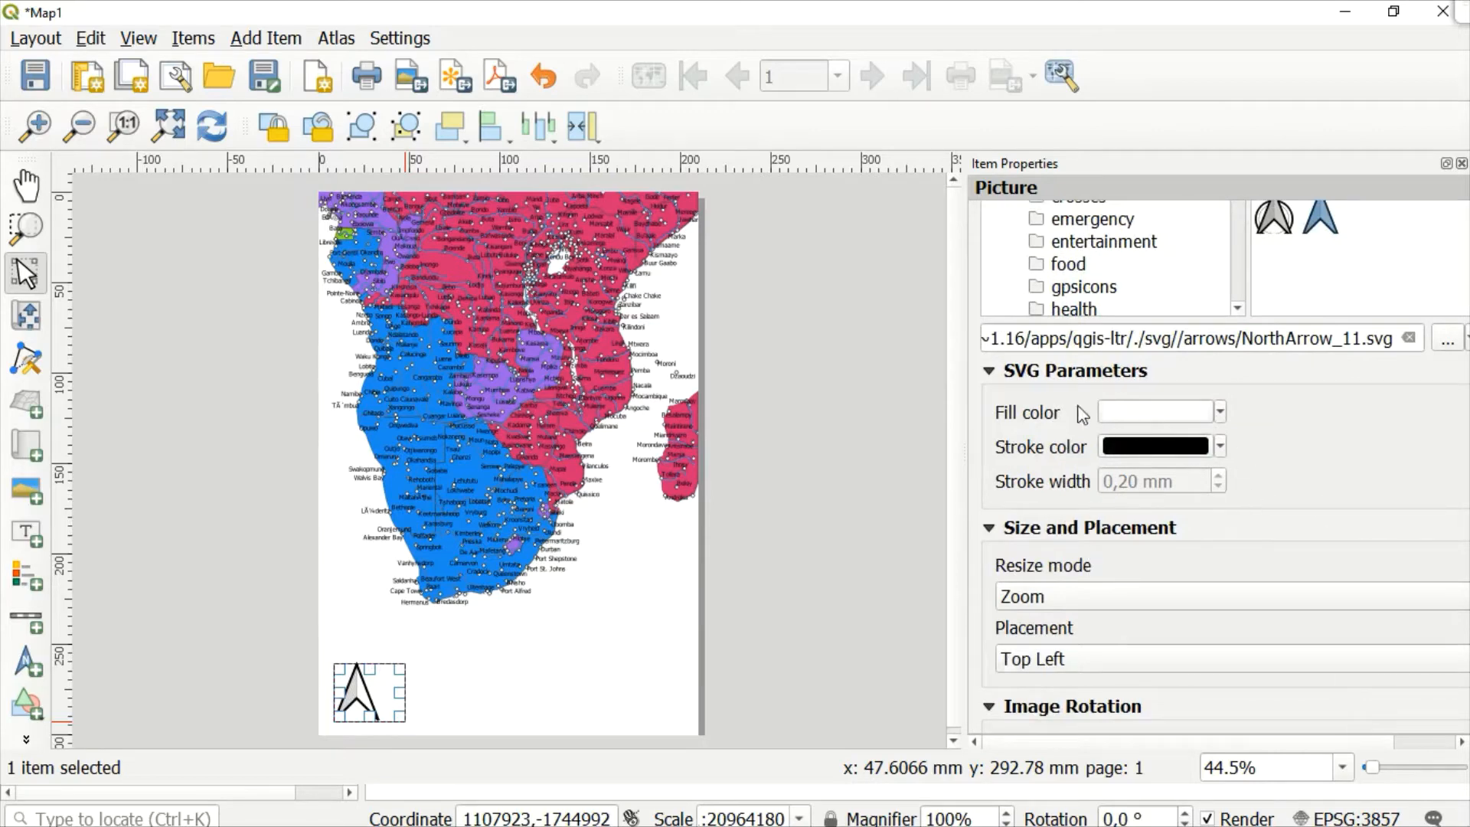
pyautogui.click(1218, 413)
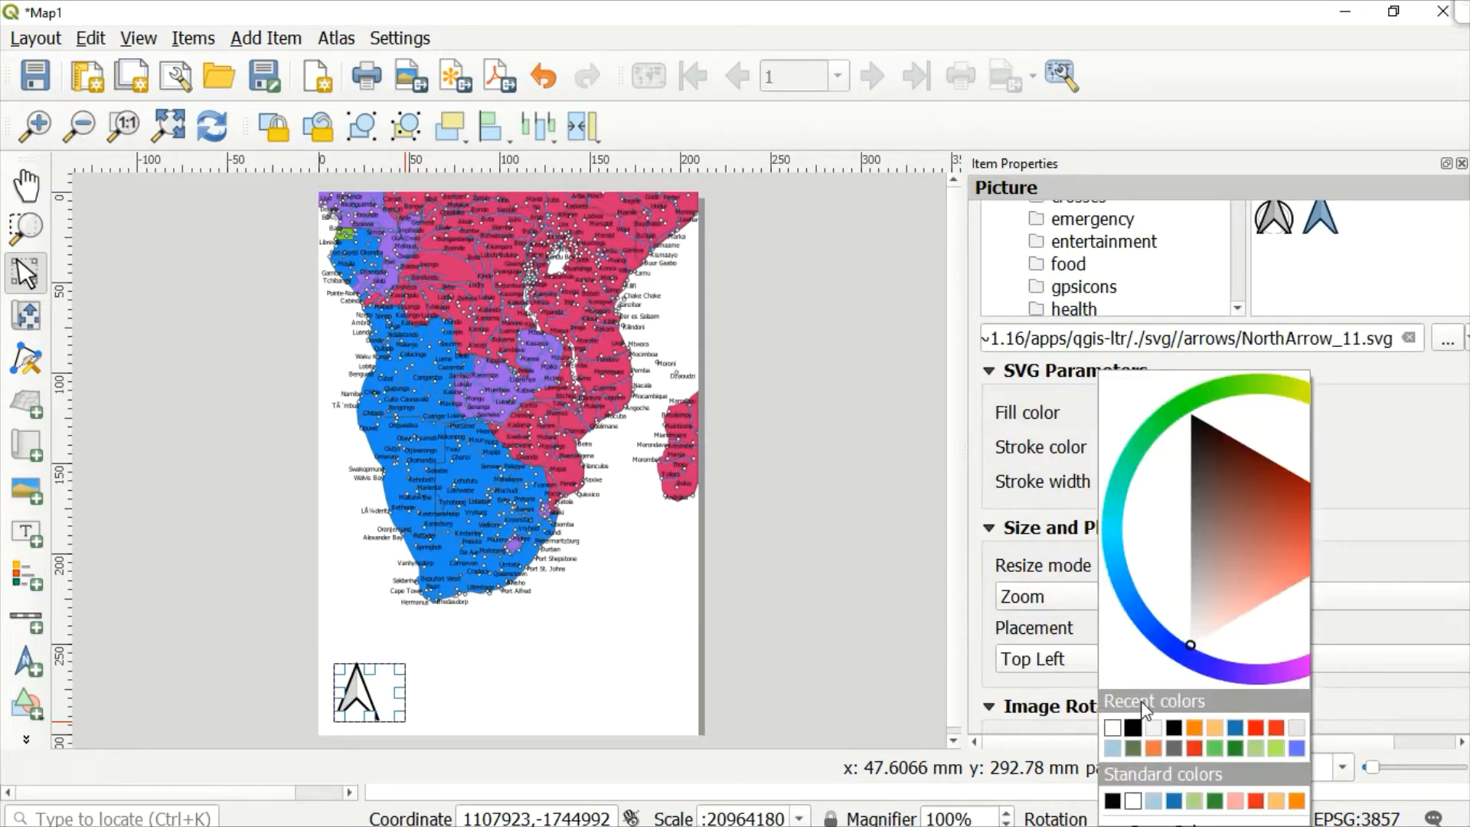
pyautogui.click(1133, 733)
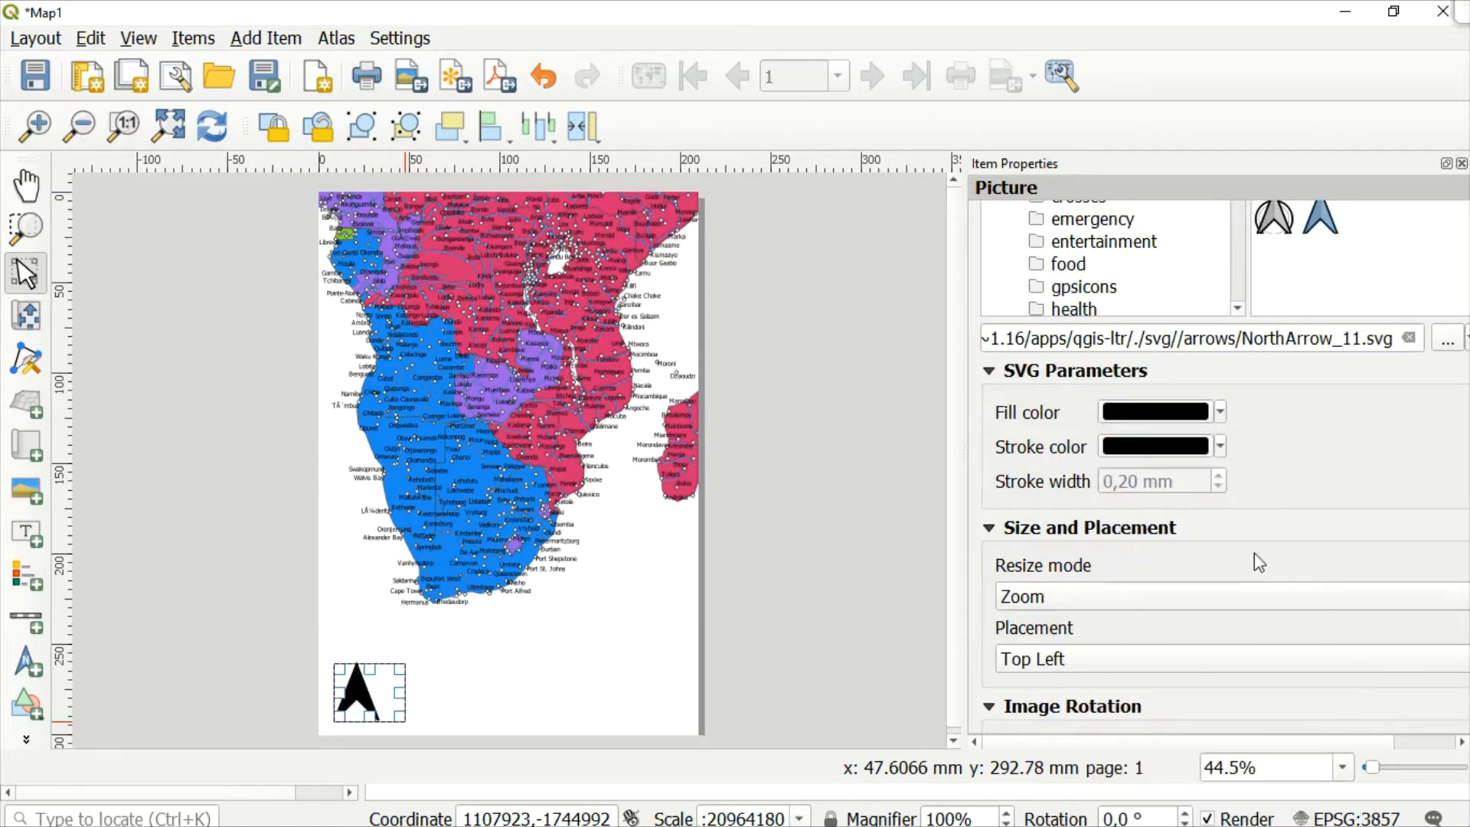
# Step: Set the north arrow's placement within its frame to Middle
pyautogui.scroll(-3, 1254, 552)
pyautogui.click(1135, 539)
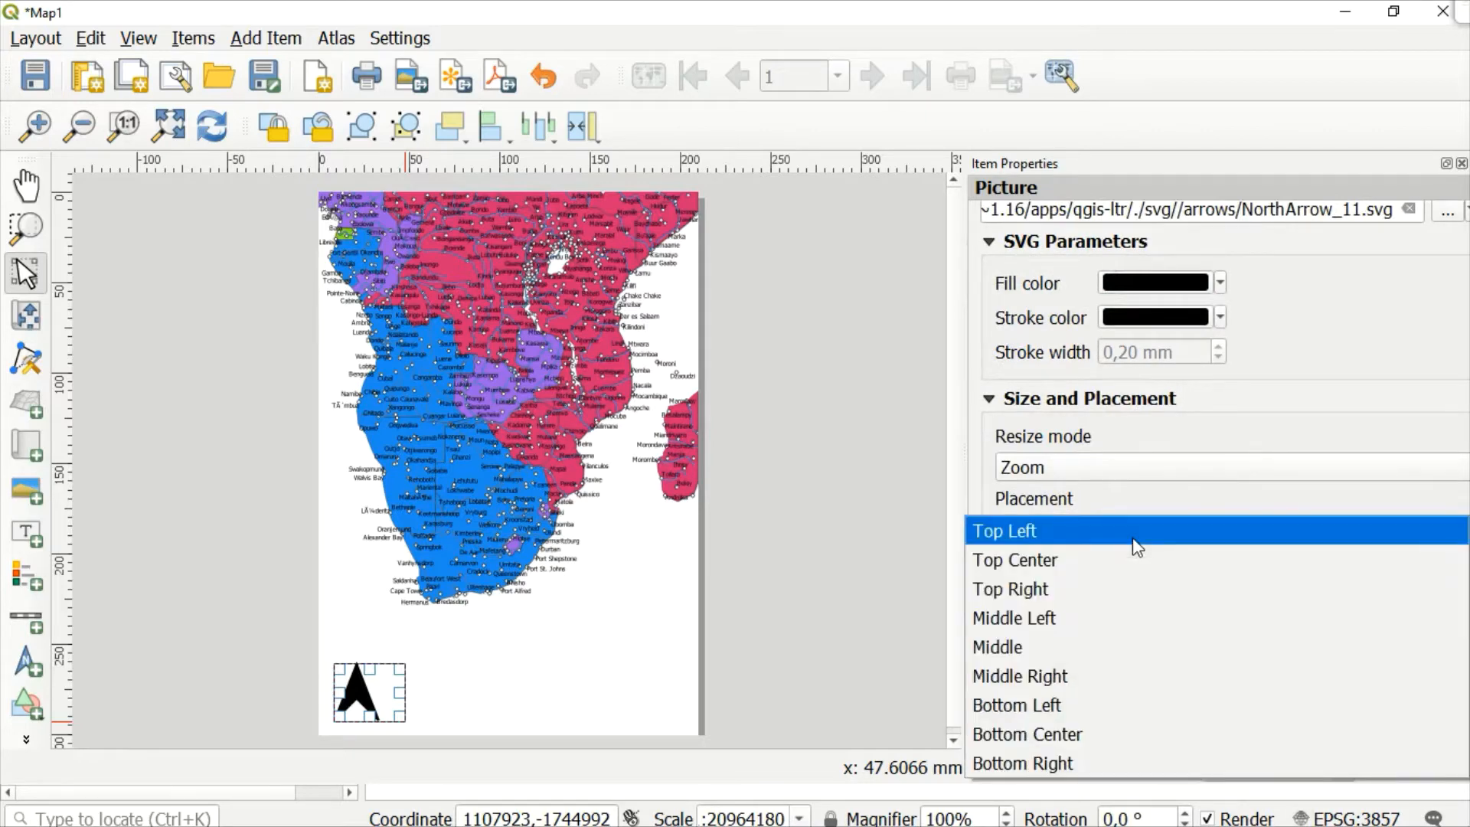
pyautogui.click(1040, 648)
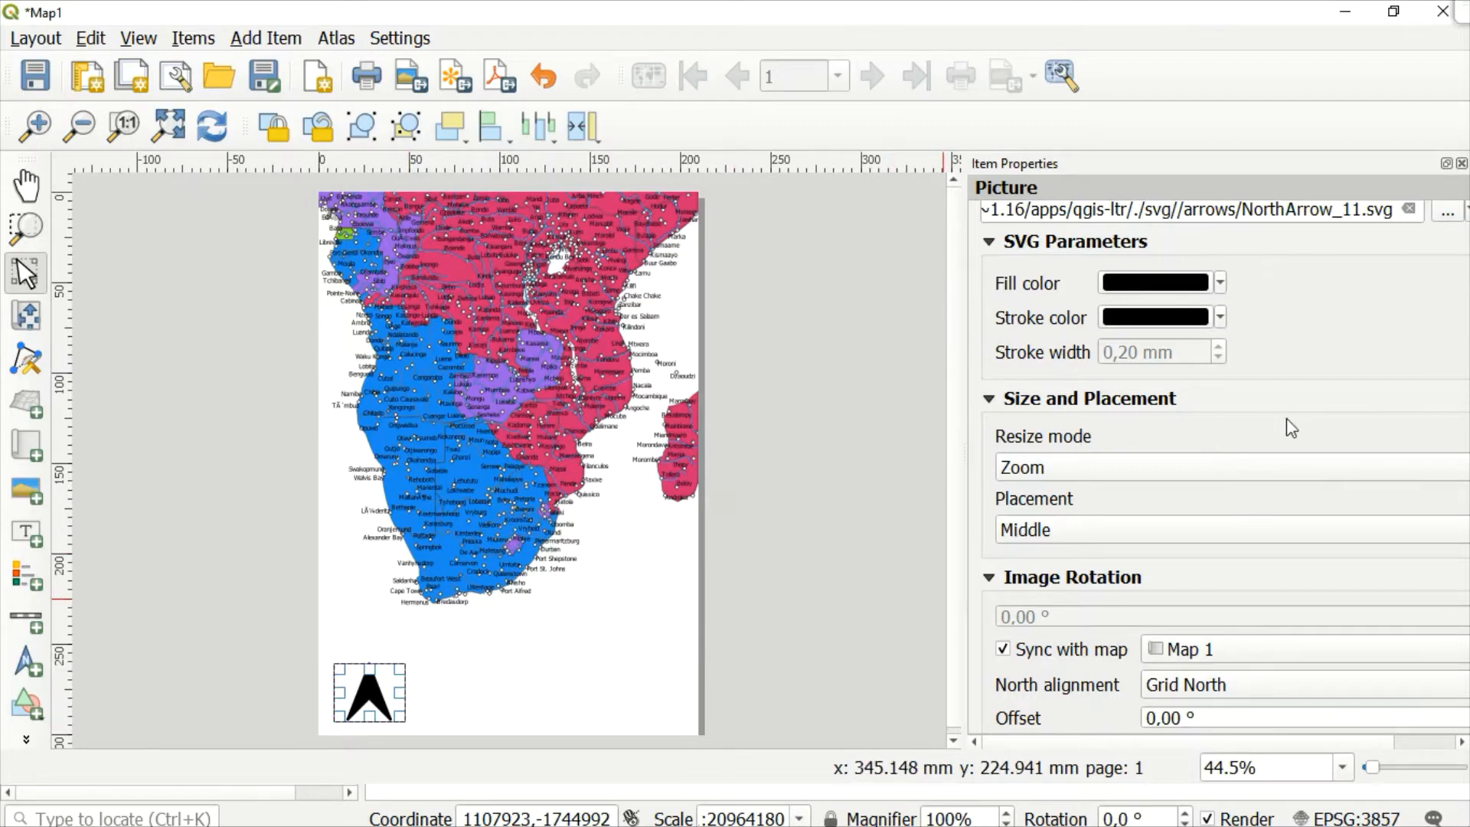
pyautogui.scroll(-1, 1289, 425)
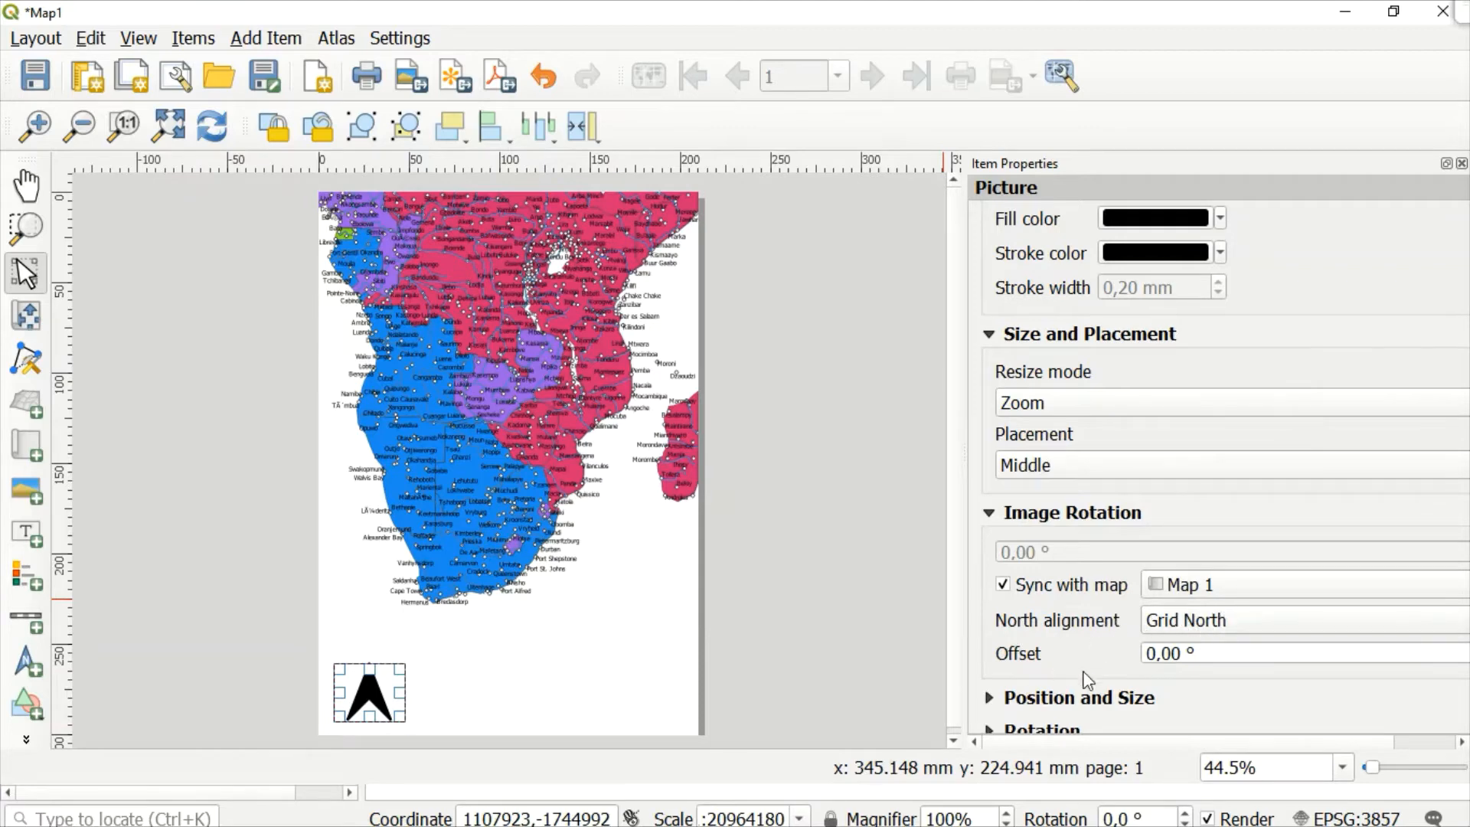
pyautogui.scroll(-3, 1093, 680)
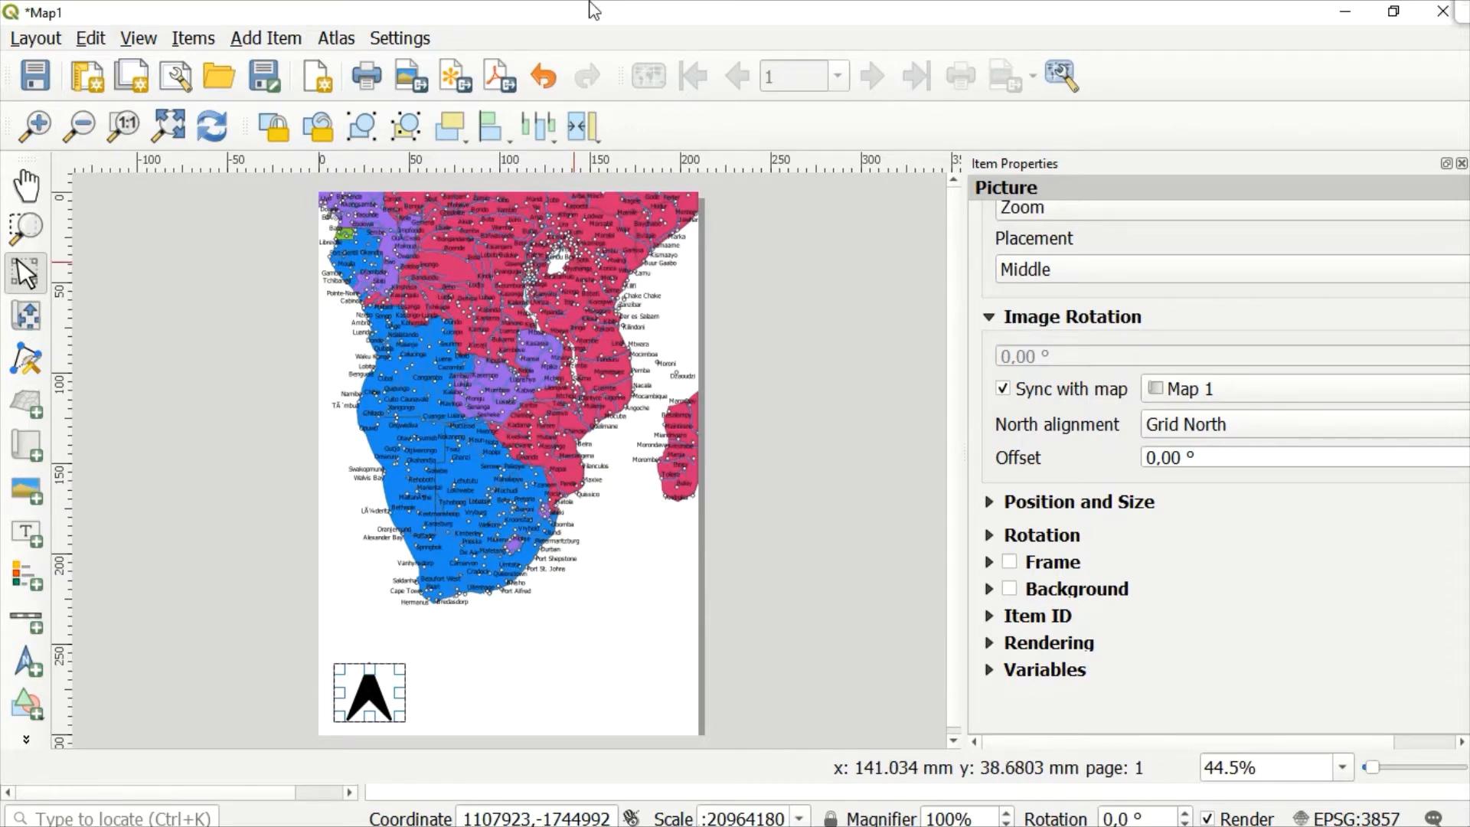
# Step: Add a raster image picture item about 55 mm wide and 32 mm high just to the right of the north arrow
pyautogui.click(30, 490)
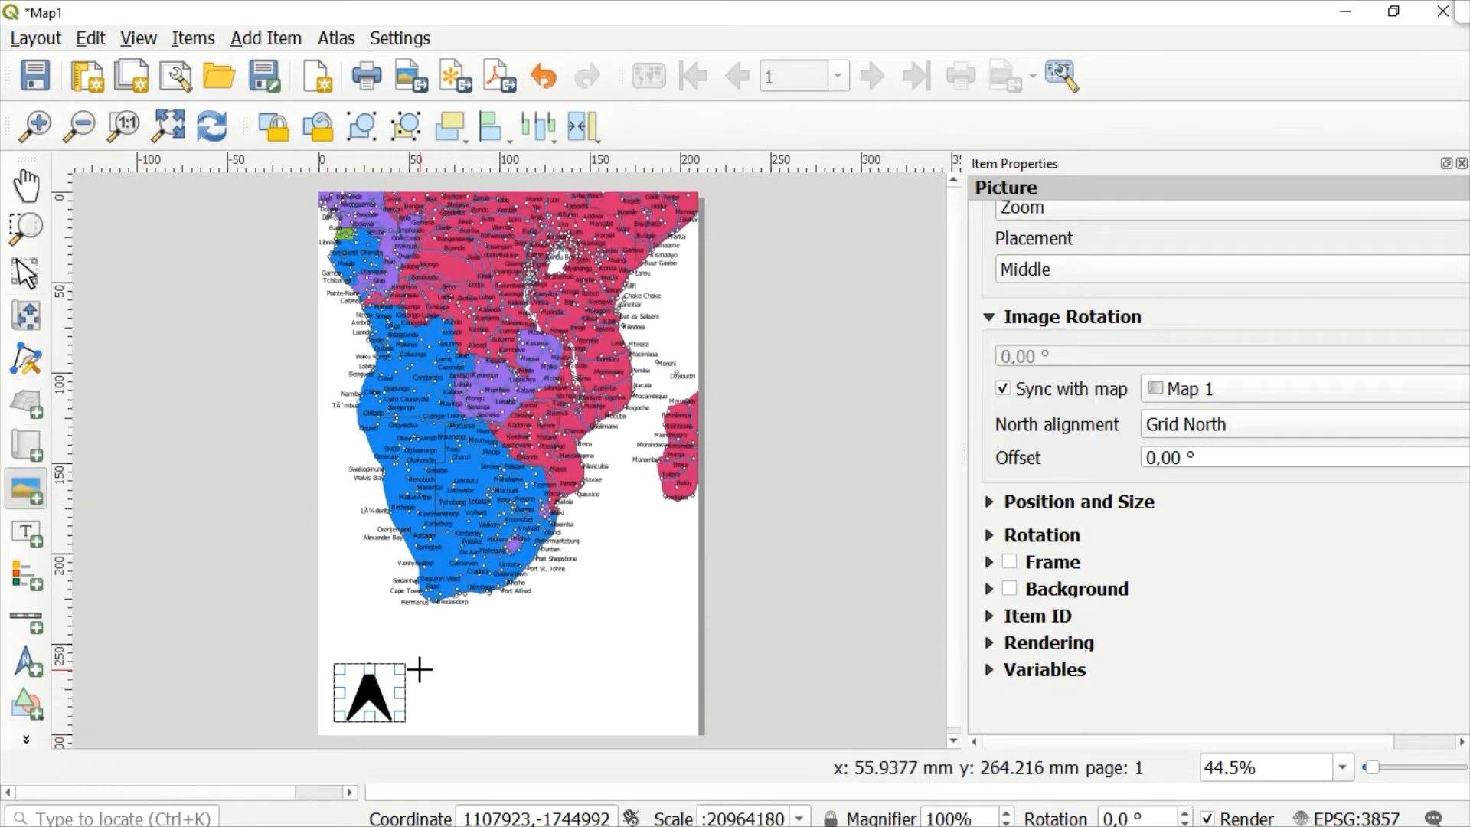
pyautogui.moveTo(414, 663); pyautogui.dragTo(515, 721)
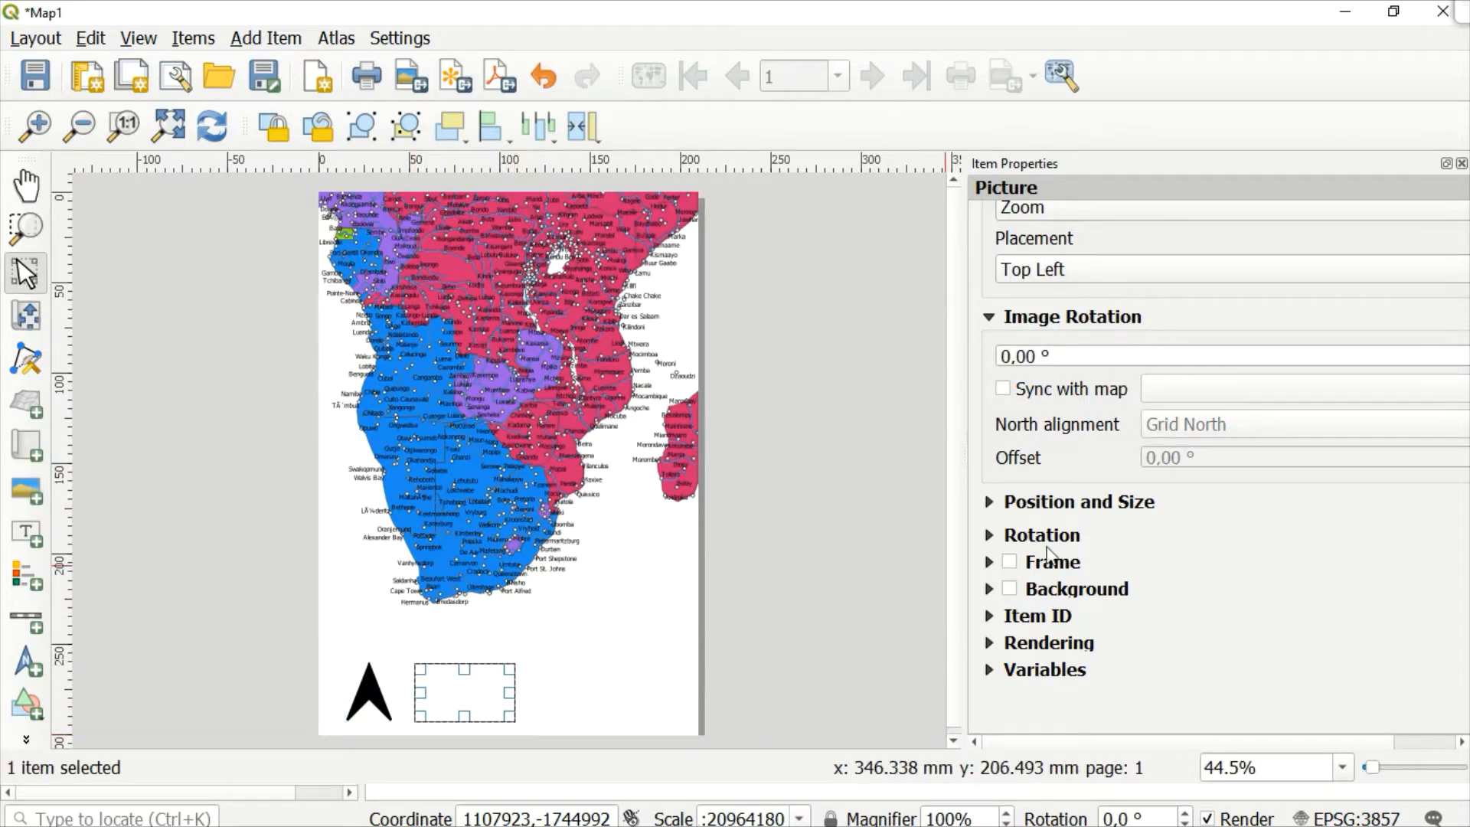
pyautogui.scroll(10, 1310, 596)
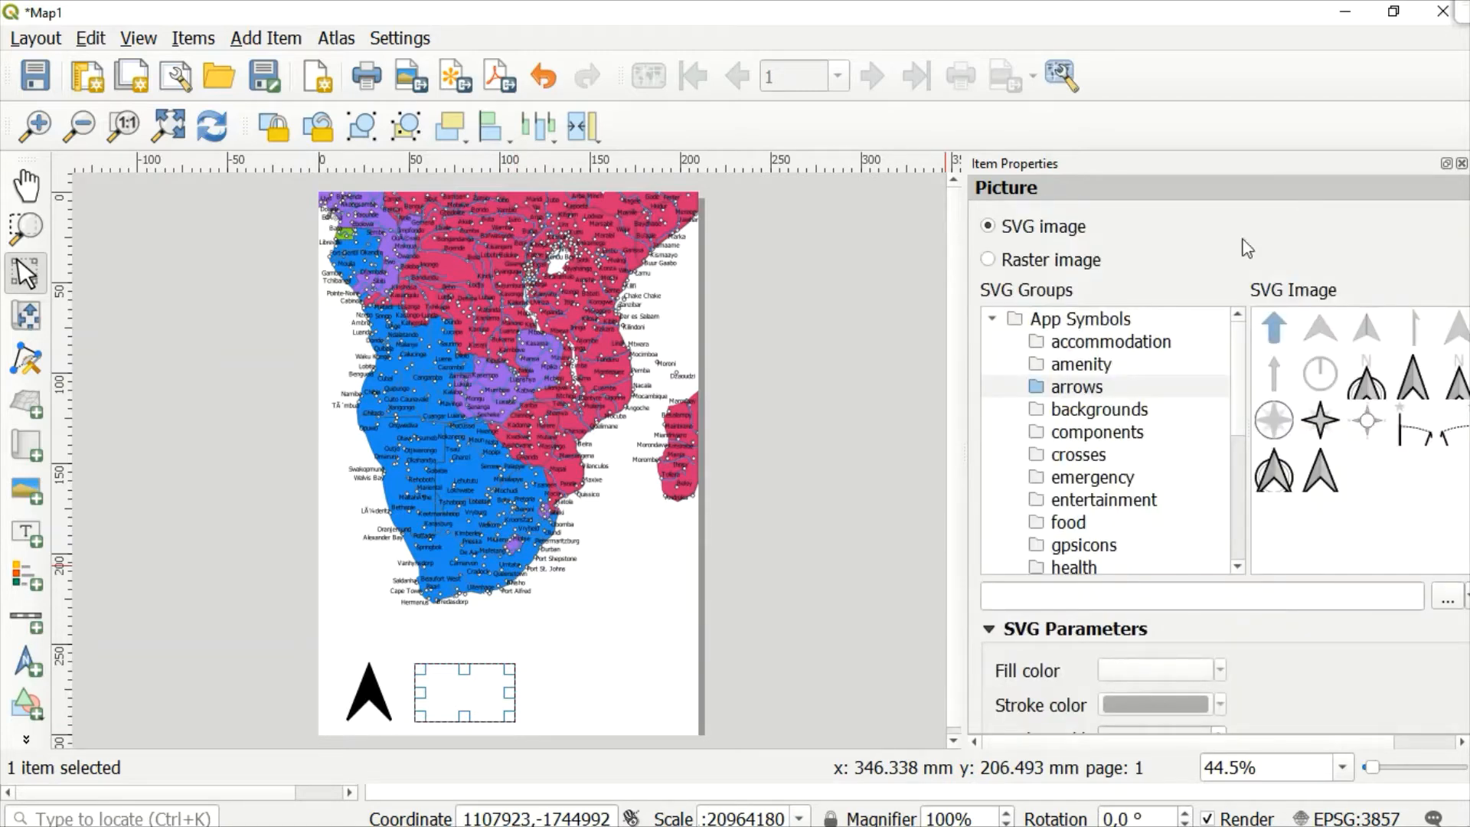
pyautogui.click(989, 260)
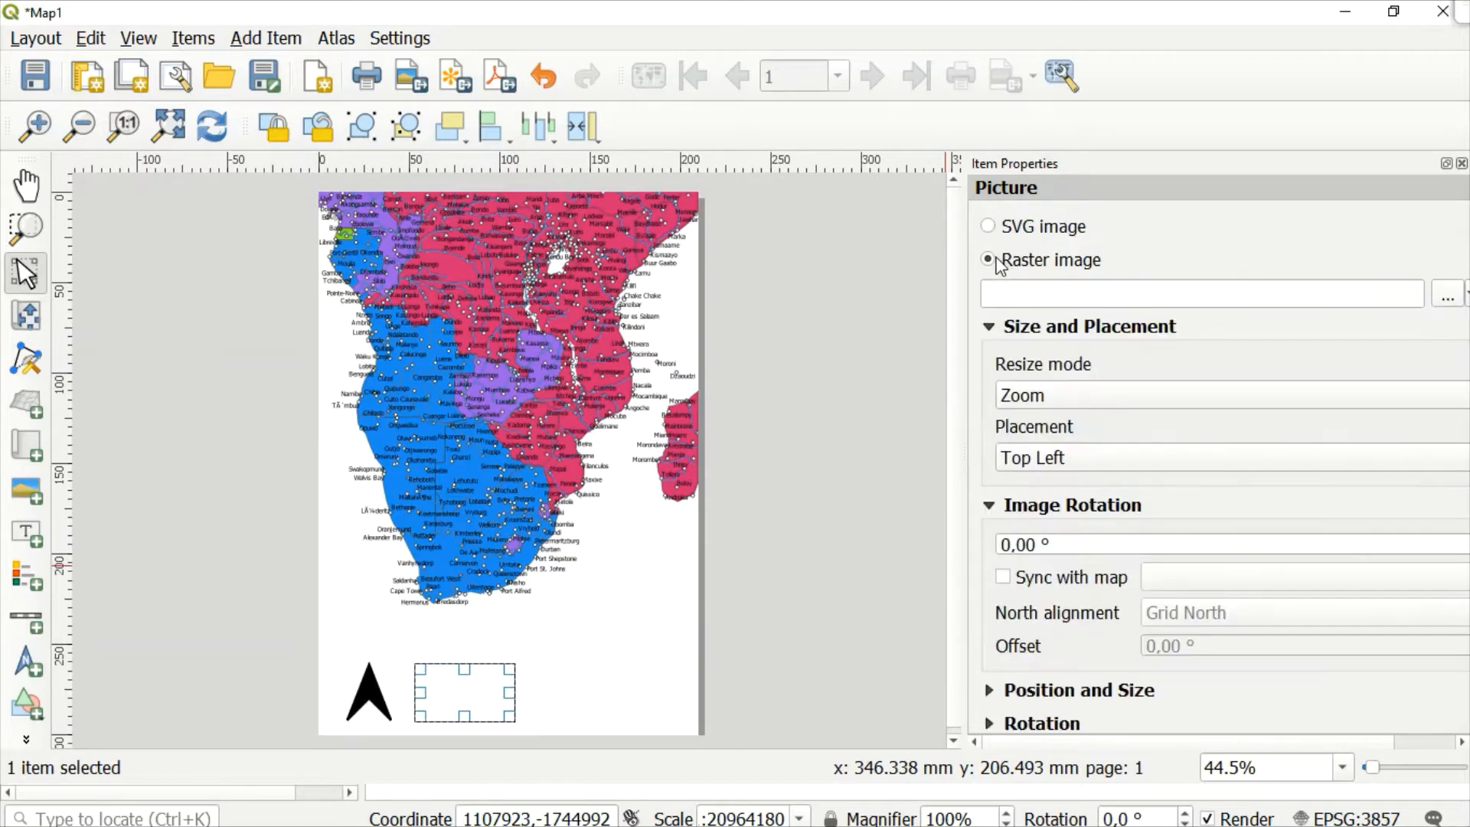
# Step: Load download.png from the QGIS Training folder as the picture item's image source
pyautogui.click(1448, 300)
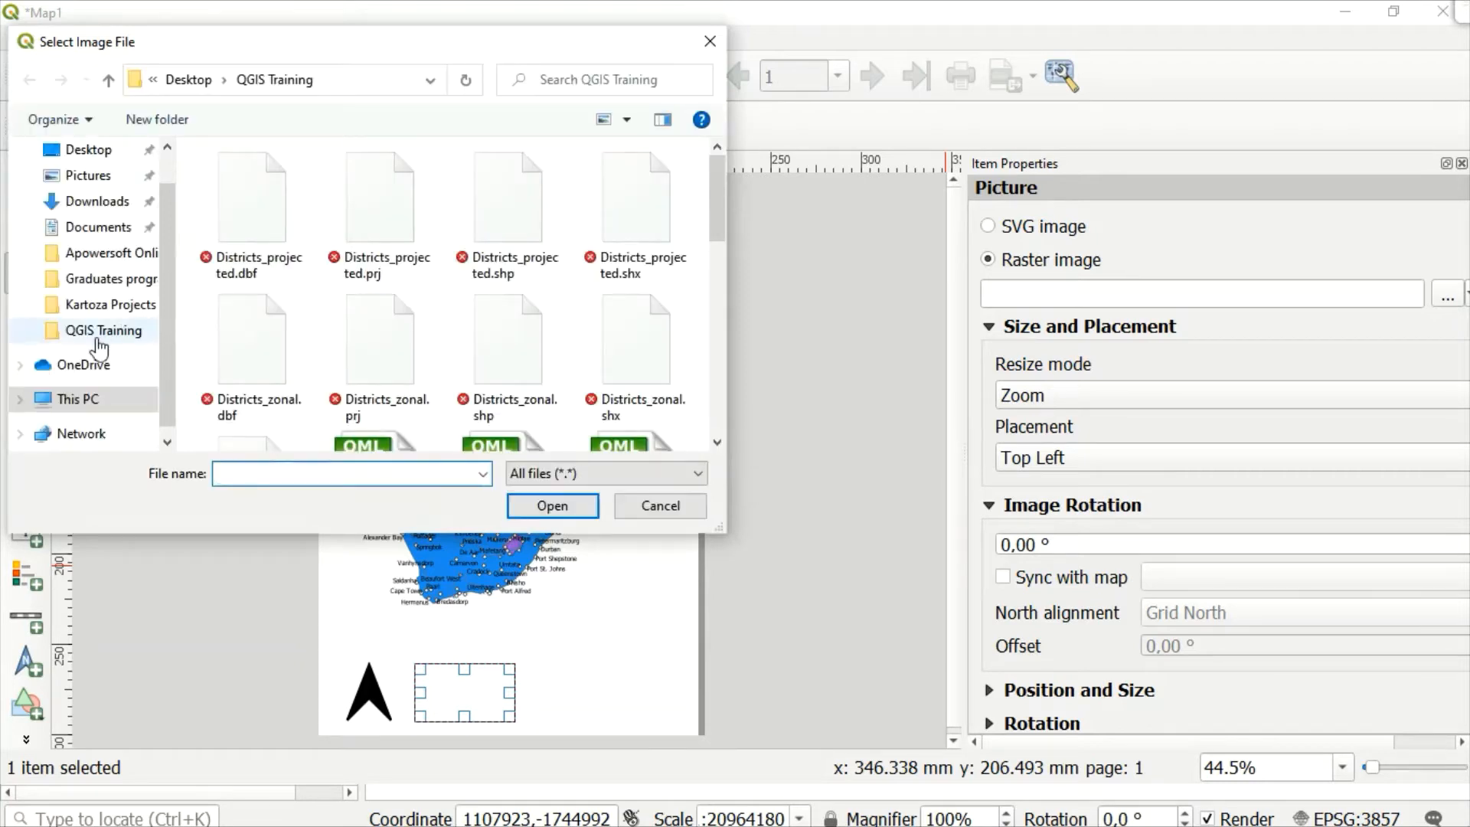
pyautogui.click(95, 337)
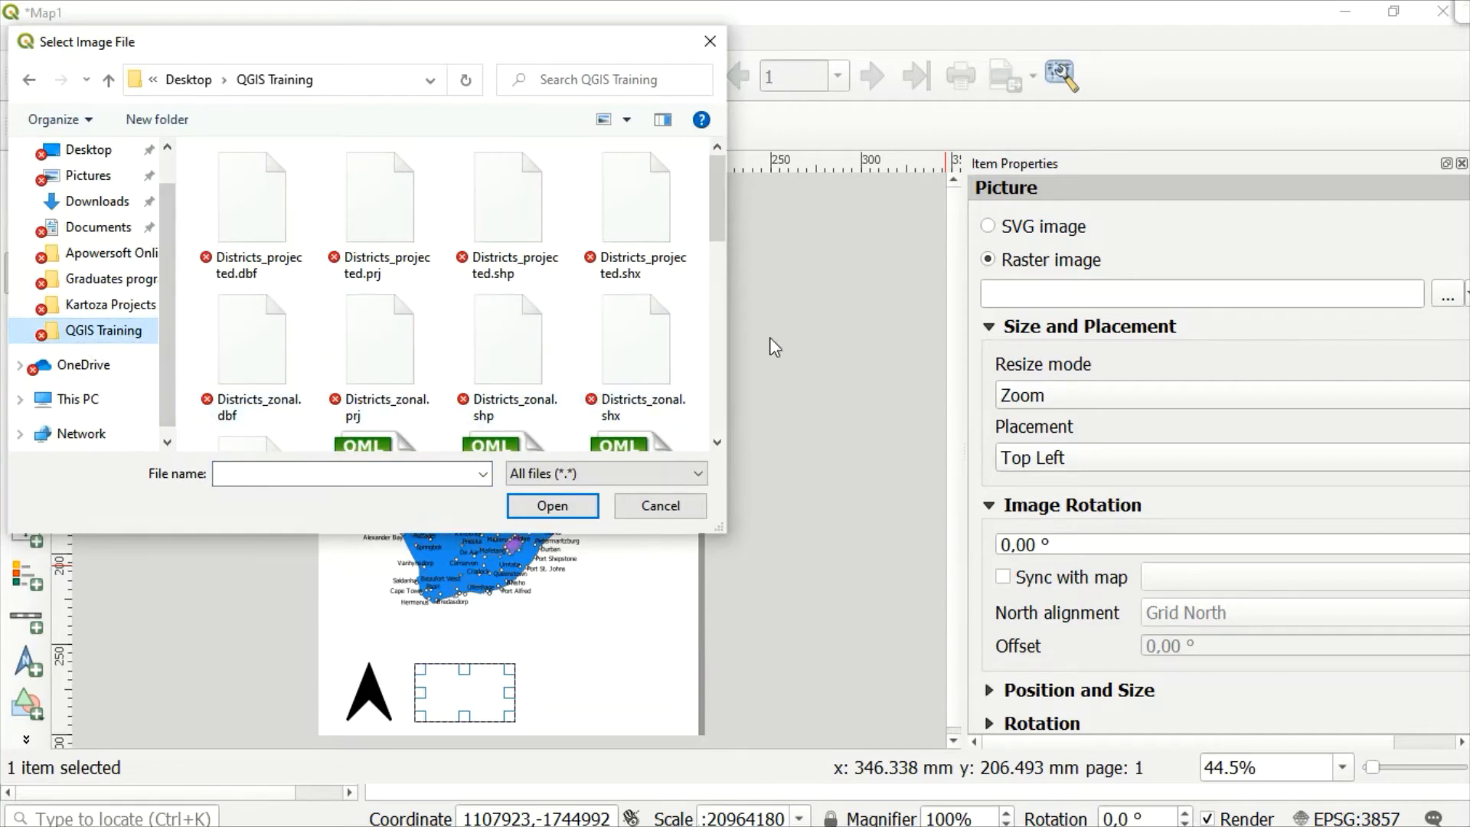
pyautogui.scroll(-2, 719, 440)
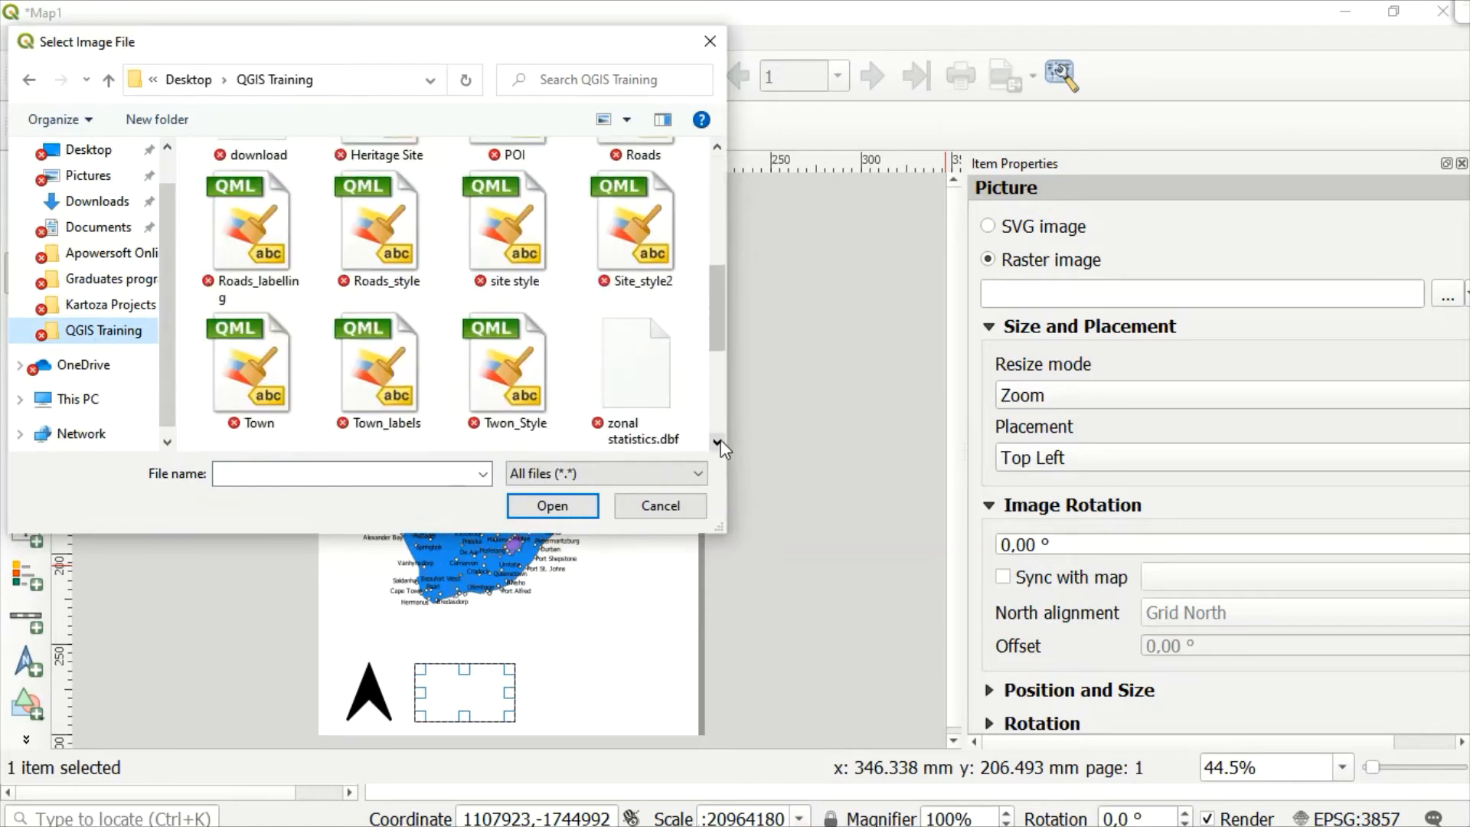
pyautogui.click(717, 149)
pyautogui.click(253, 190)
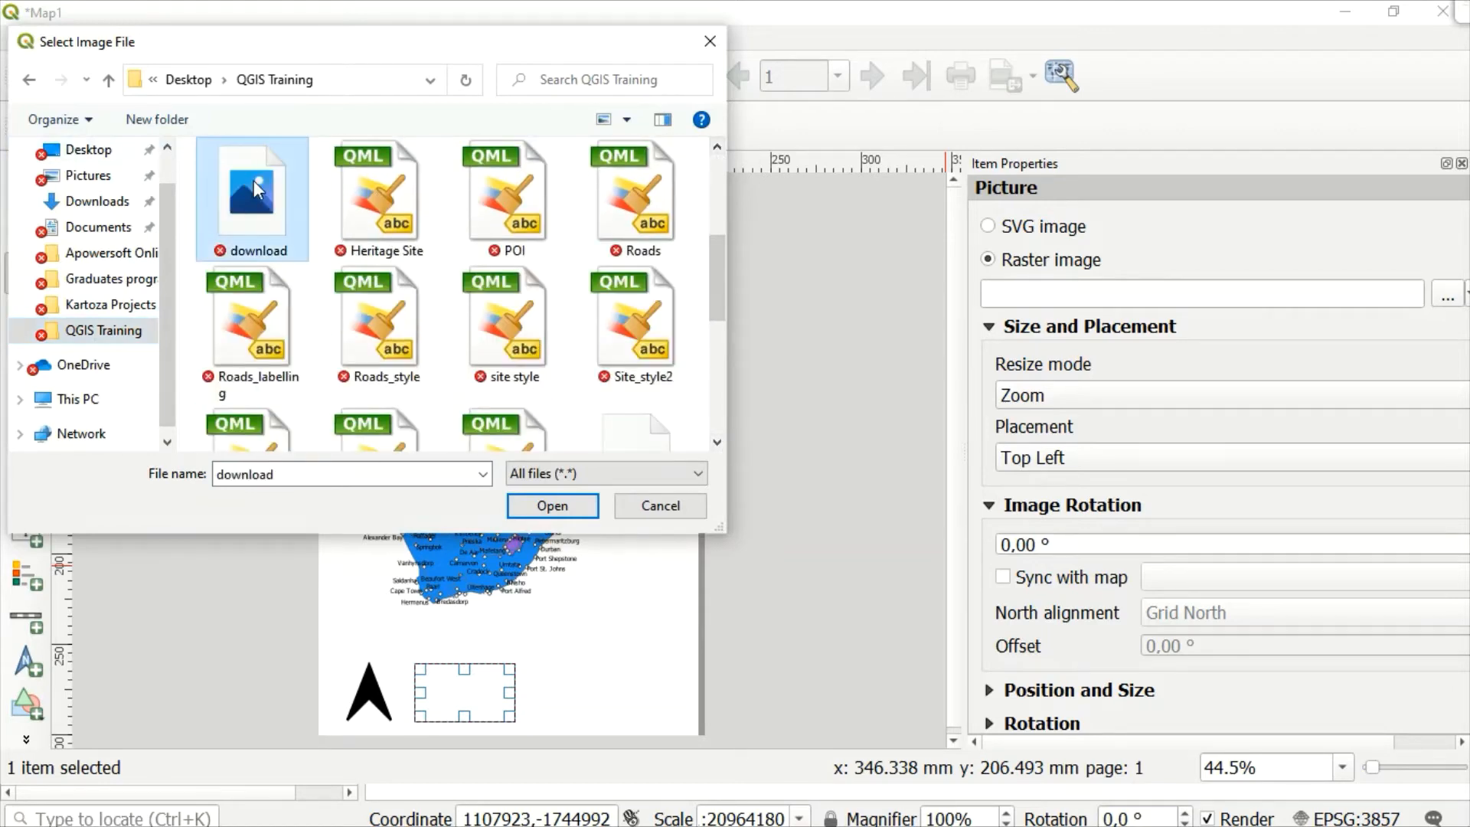
pyautogui.click(587, 494)
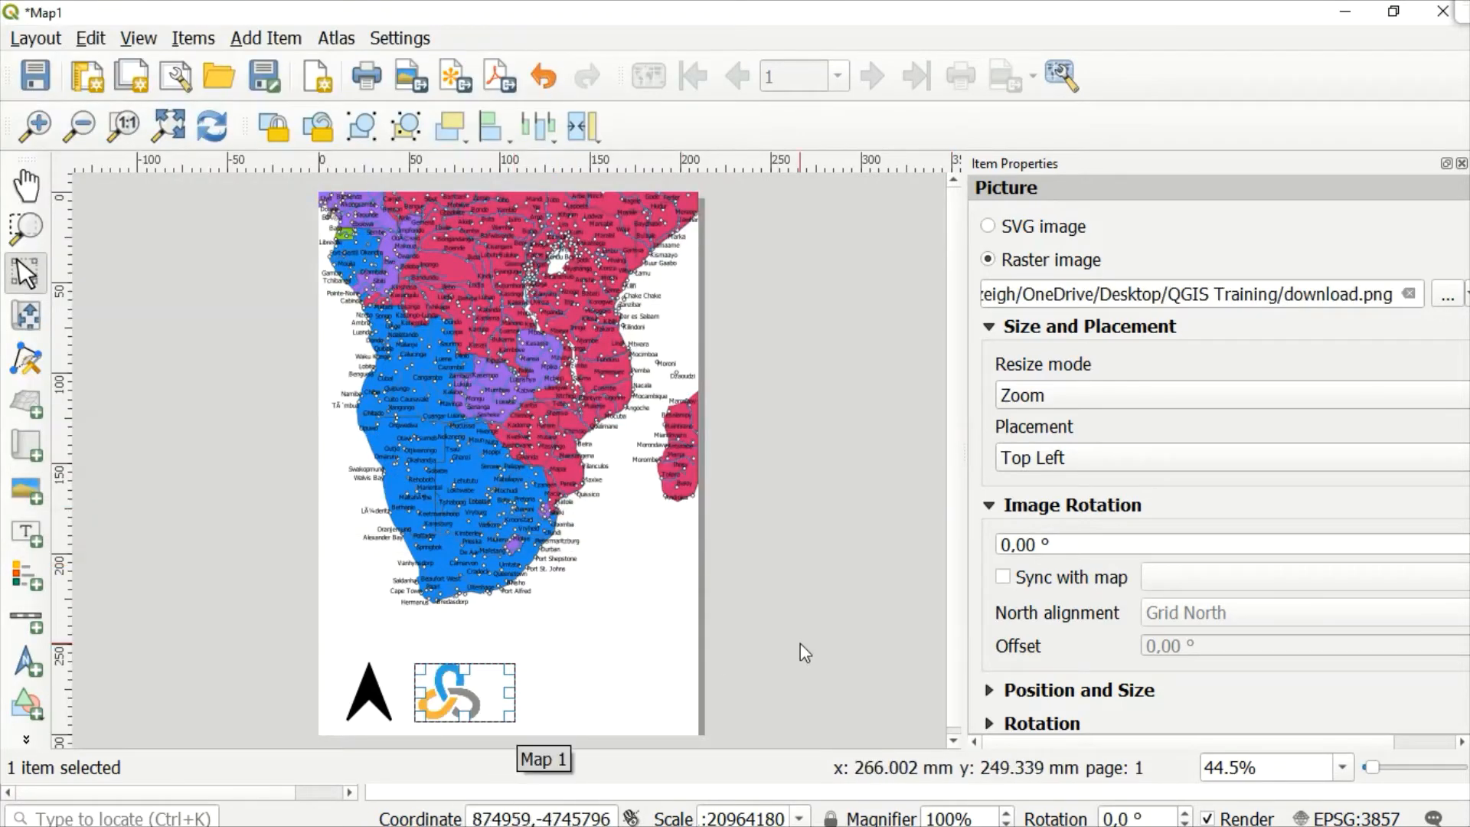
# Step: Set the logo picture's placement to Middle and expand its position and size settings
pyautogui.click(1152, 458)
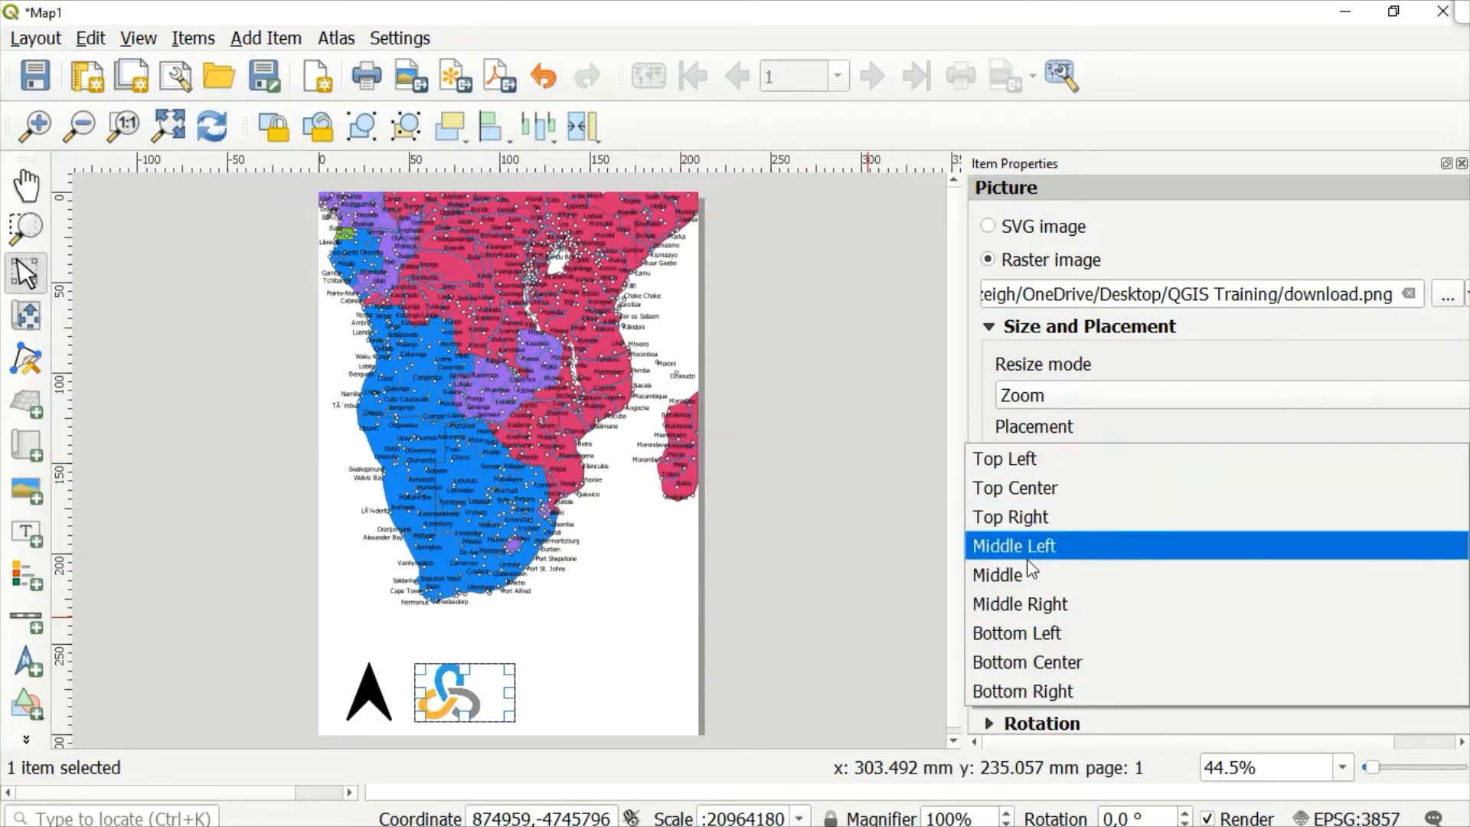
pyautogui.click(1007, 570)
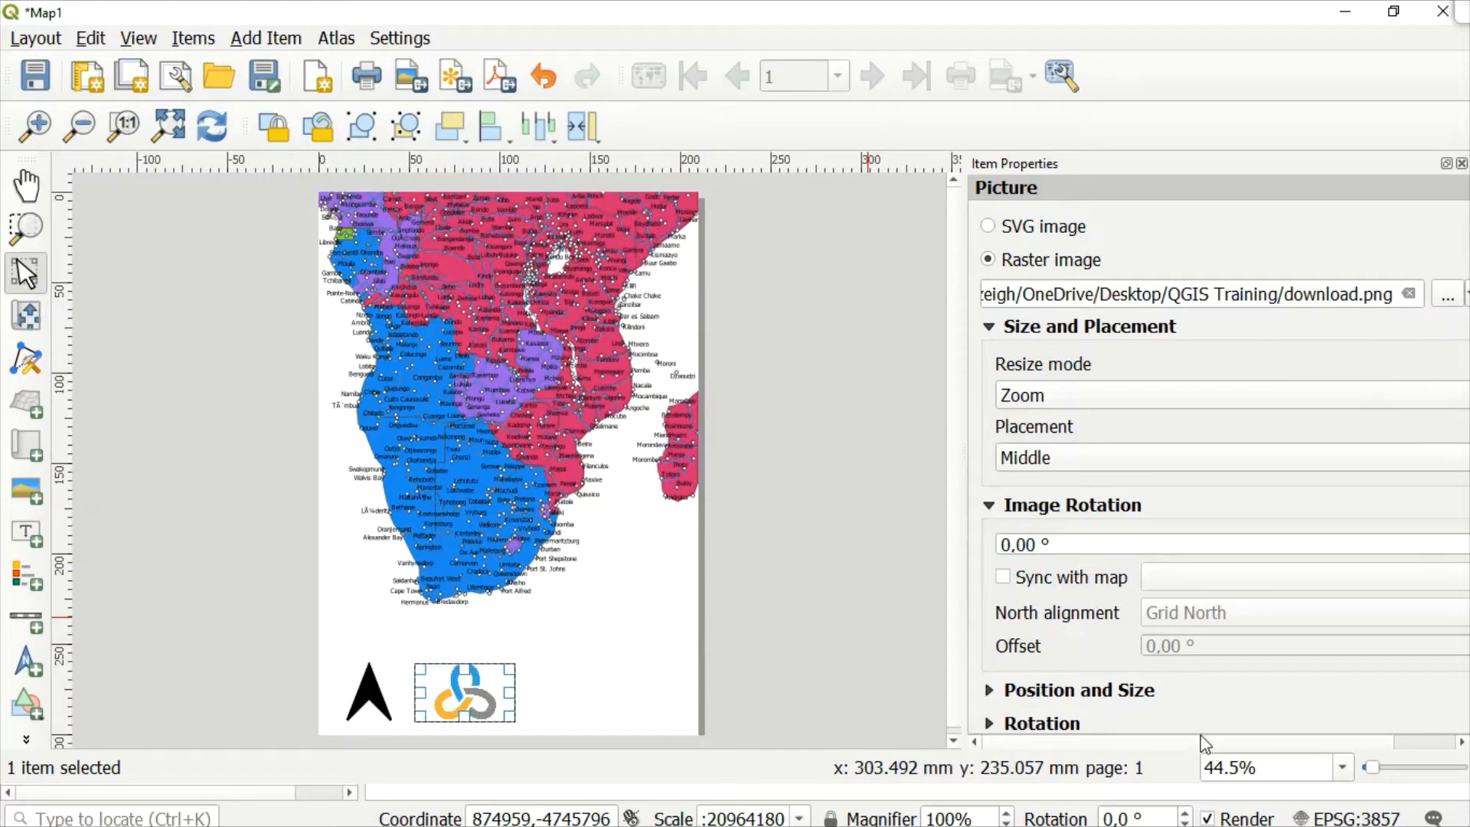
pyautogui.hscroll(2, 1200, 735)
pyautogui.hscroll(-2, 1200, 734)
pyautogui.click(988, 693)
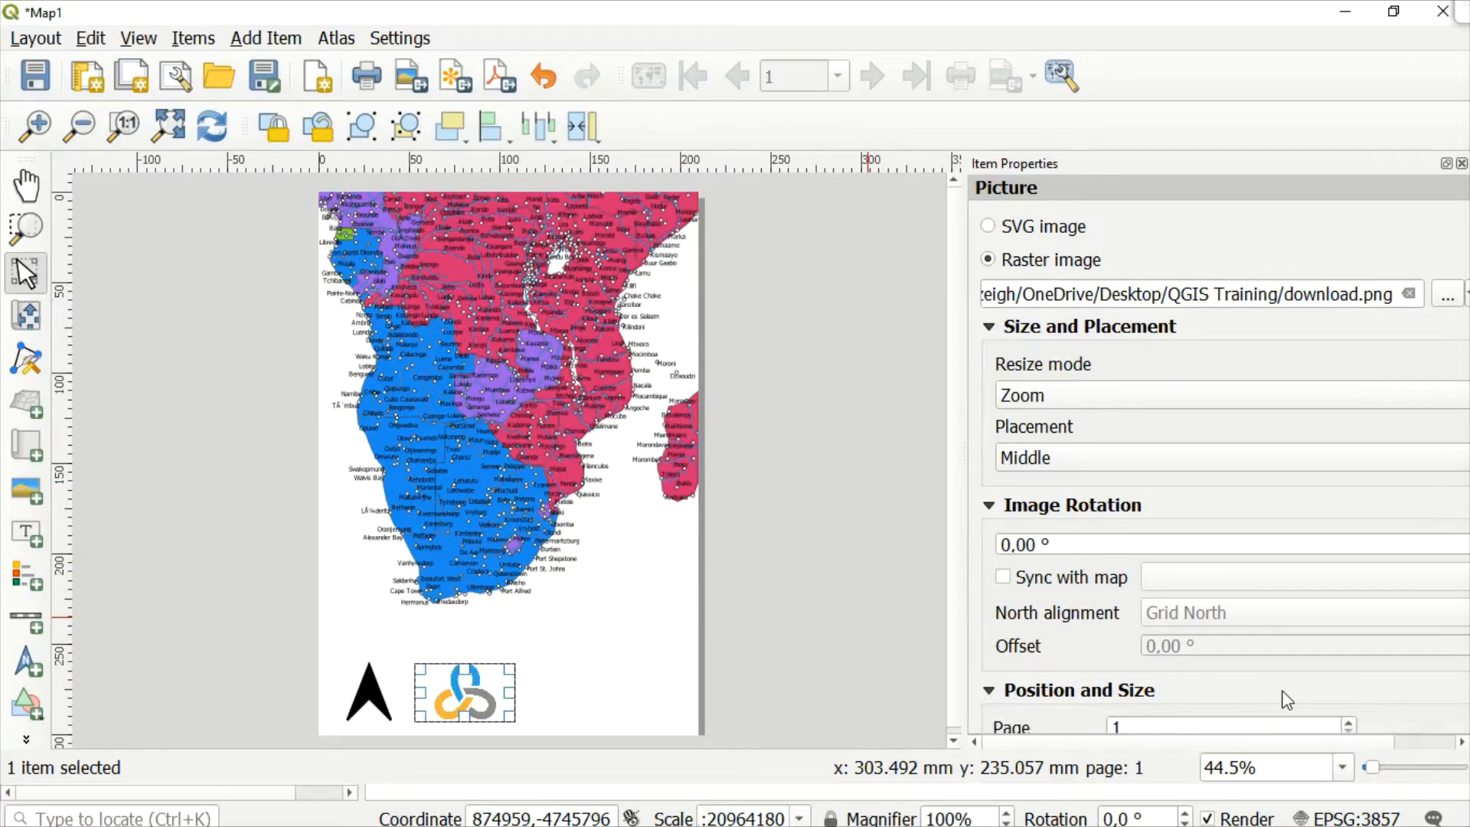
pyautogui.scroll(-5, 1285, 698)
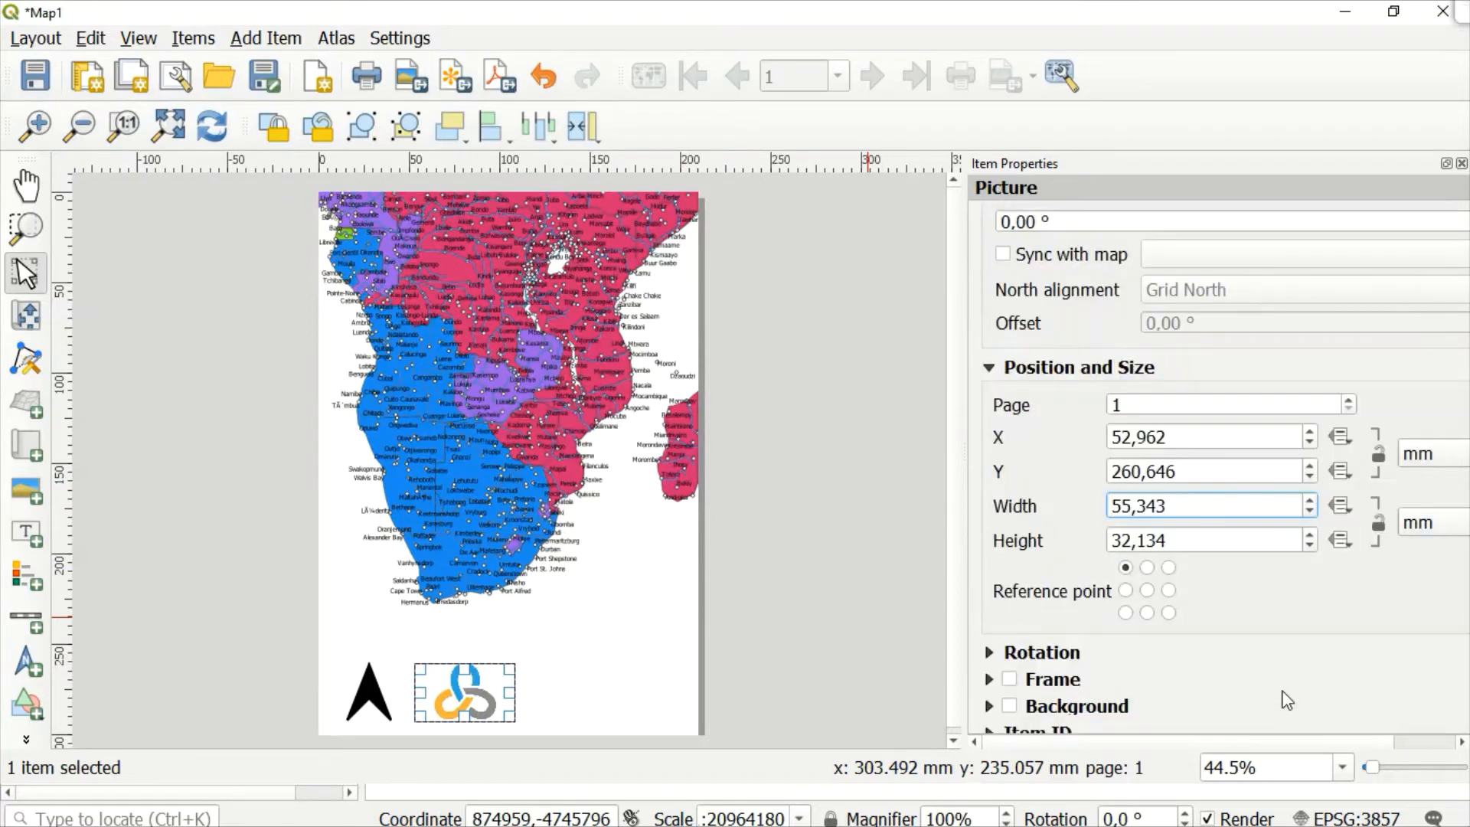
pyautogui.scroll(-1, 1286, 700)
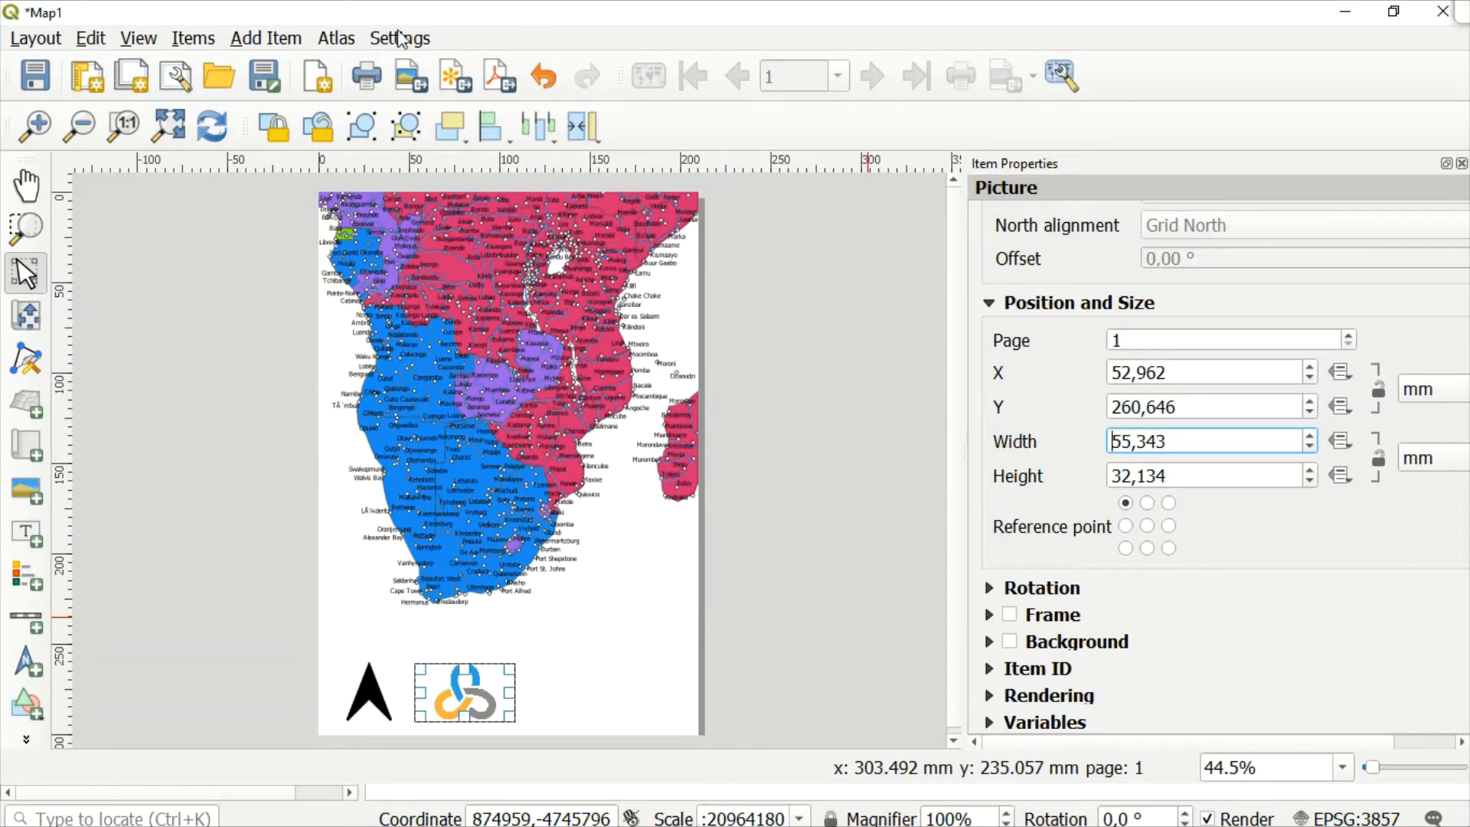
# Step: Add a label item as a wide rectangle across the top of the map, leaving a margin on both sides
pyautogui.click(193, 40)
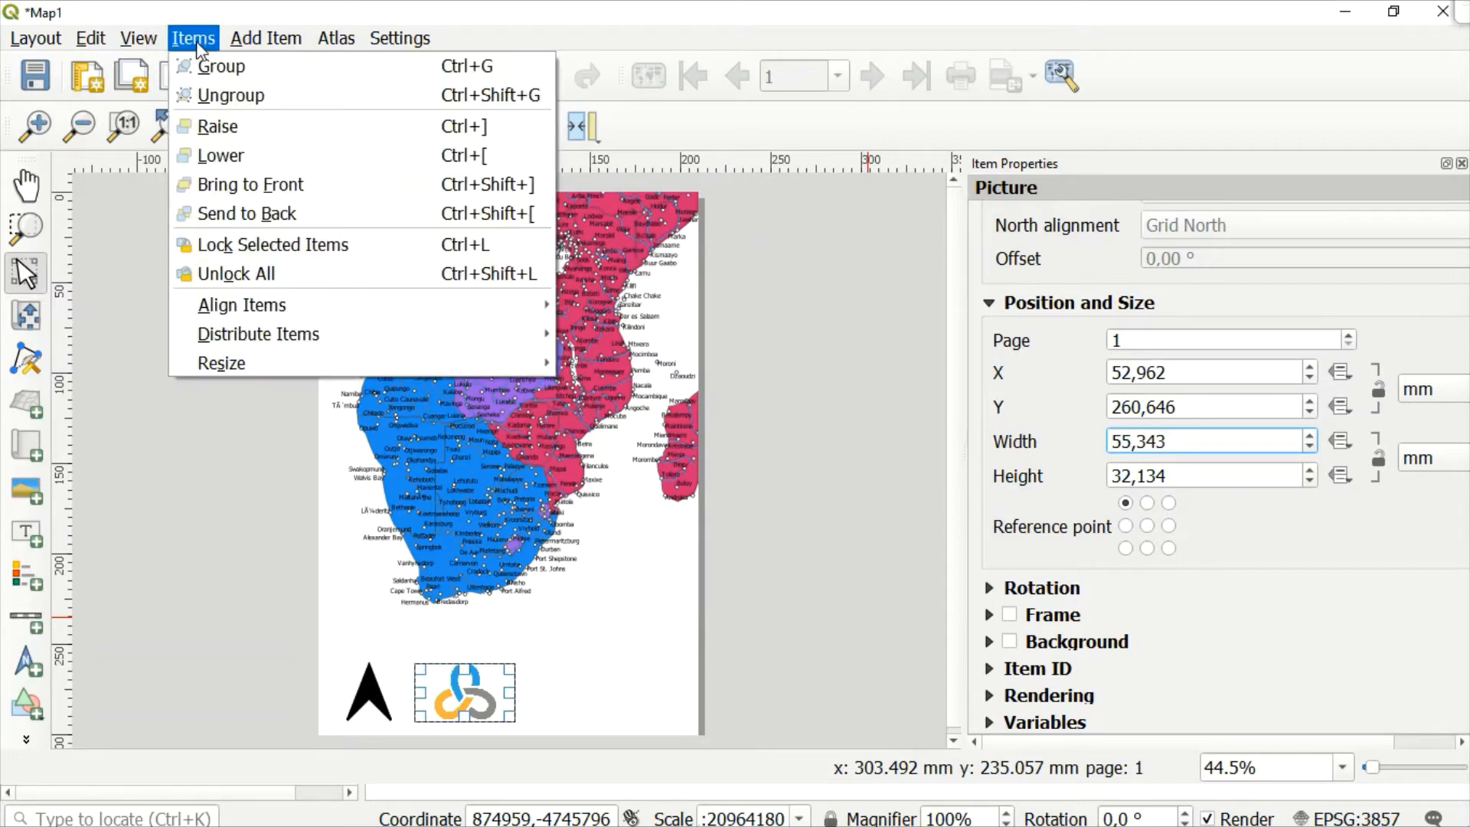
pyautogui.moveTo(264, 40)
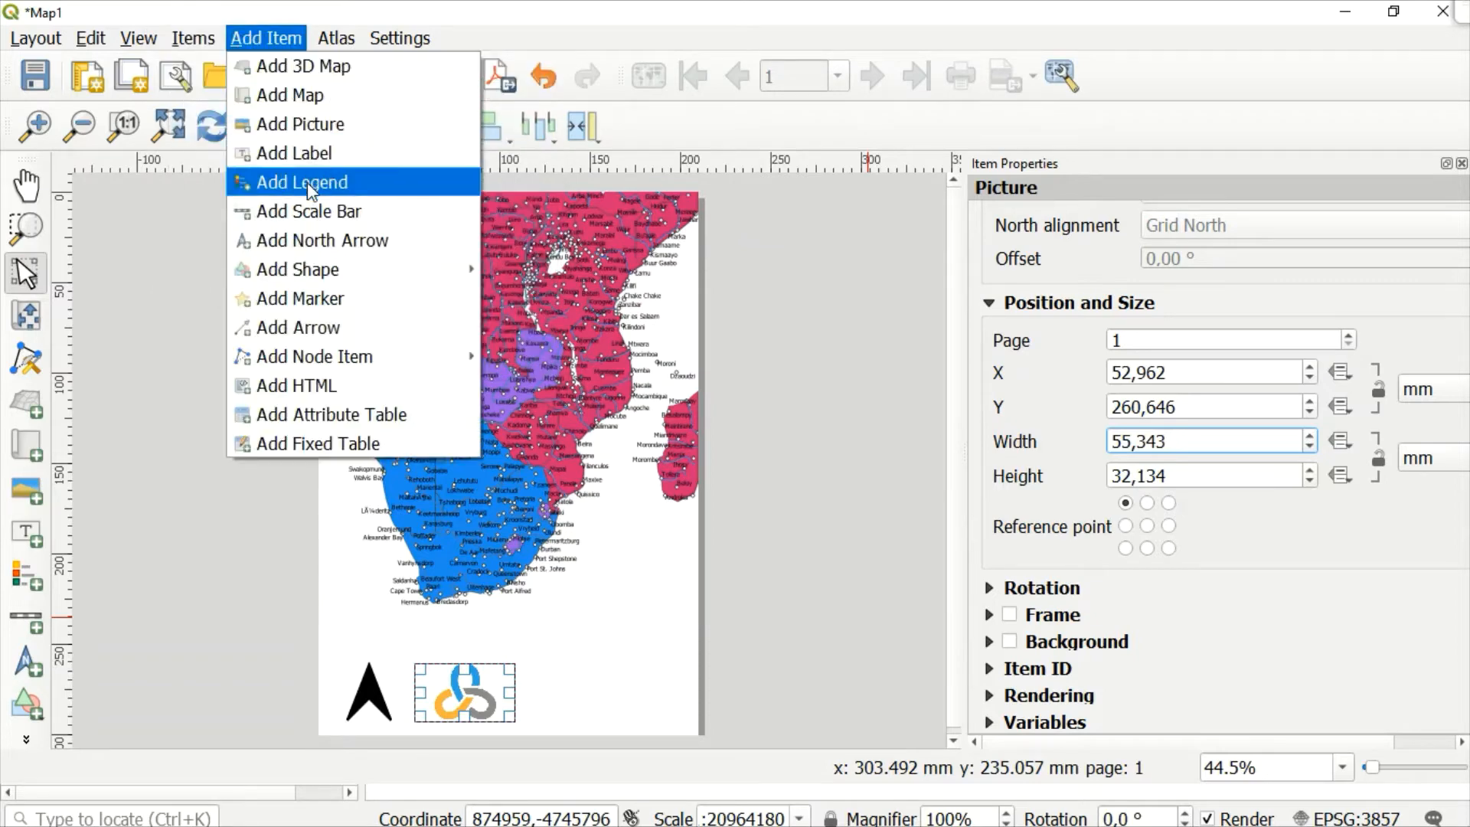
pyautogui.click(289, 156)
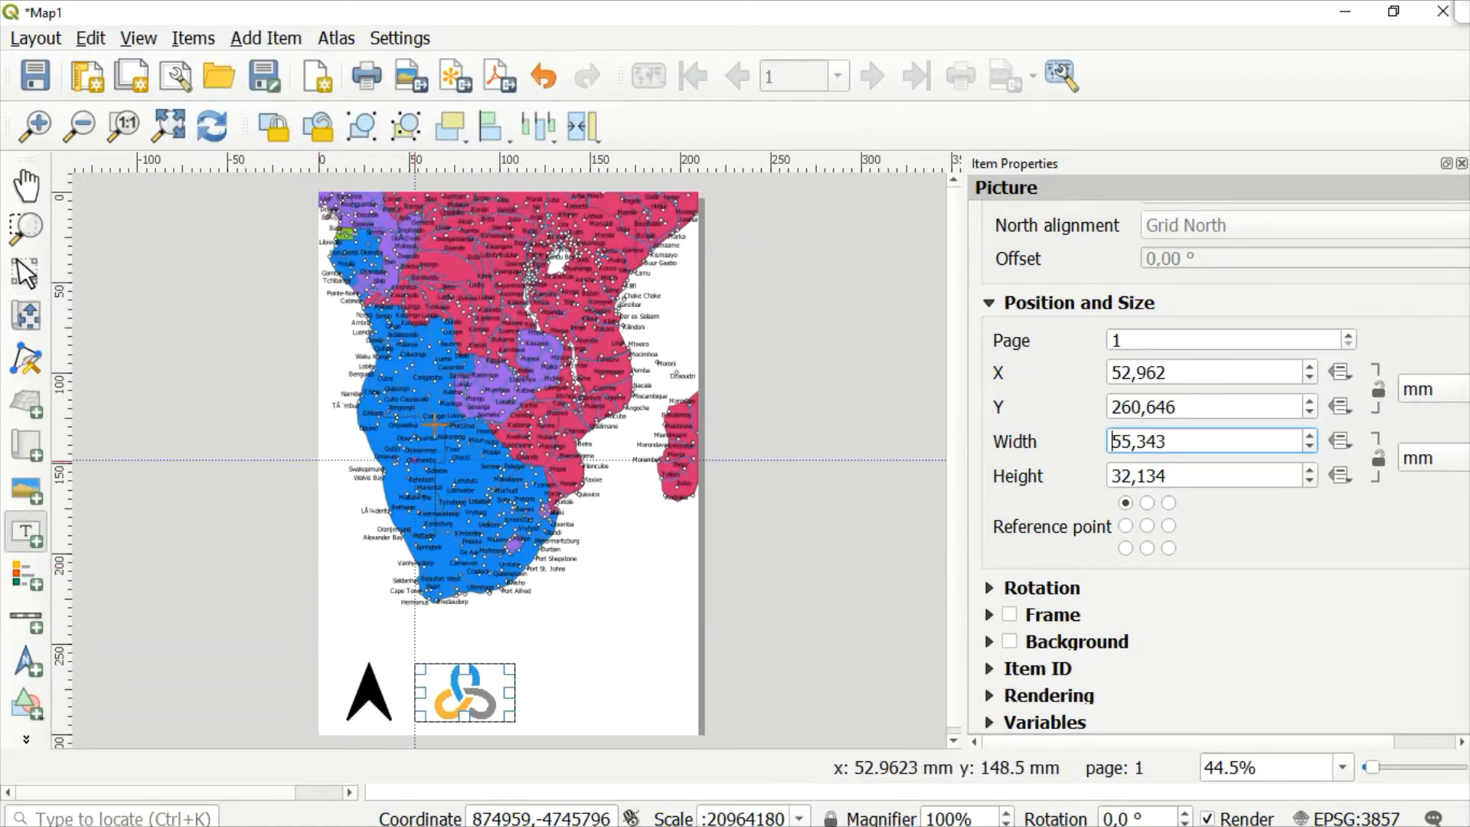
pyautogui.moveTo(370, 203); pyautogui.dragTo(651, 240)
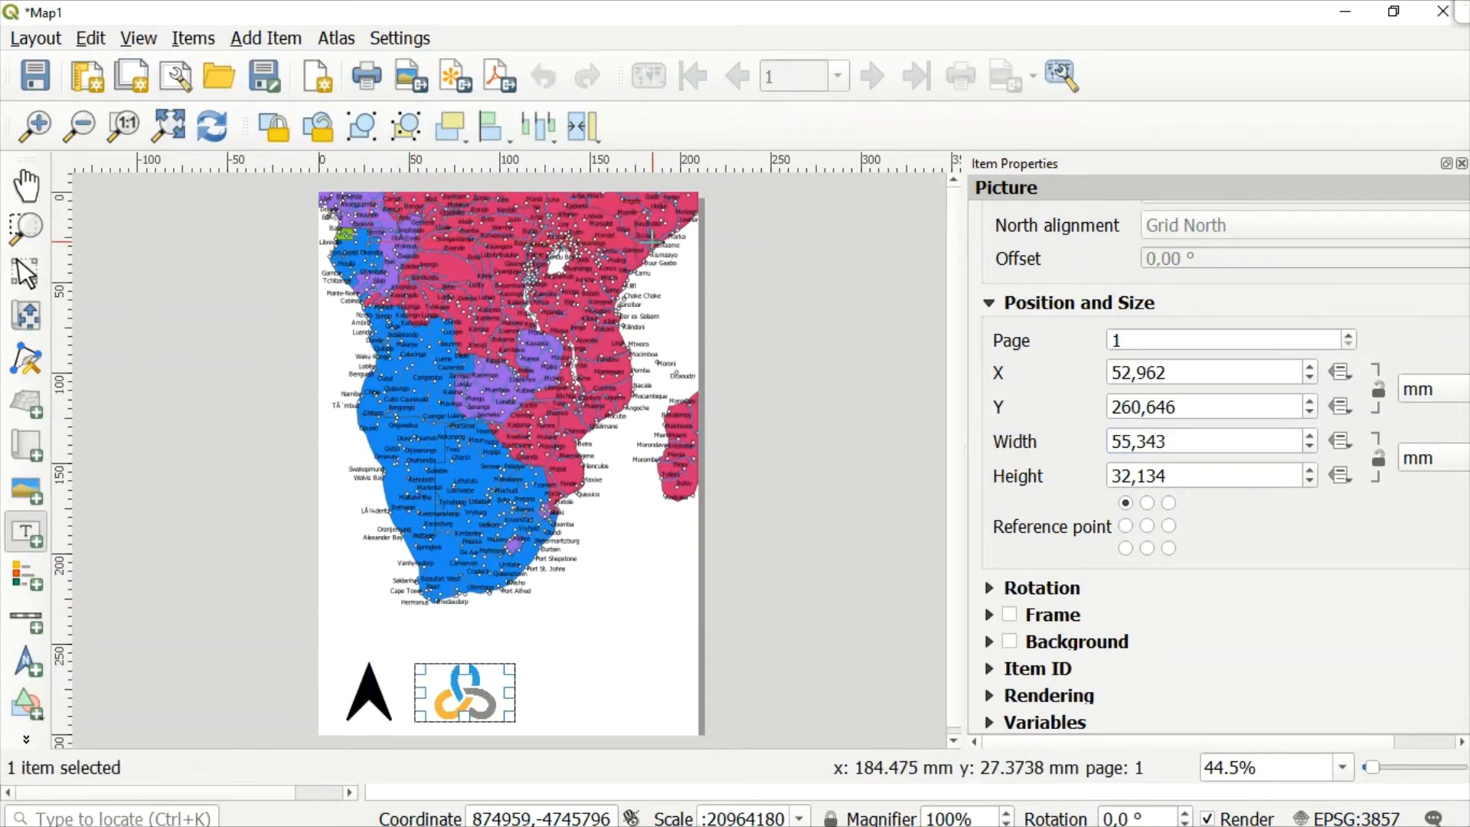
# Step: Replace the label's placeholder text with "Map showing administrative boundaries"
pyautogui.click(1141, 278)
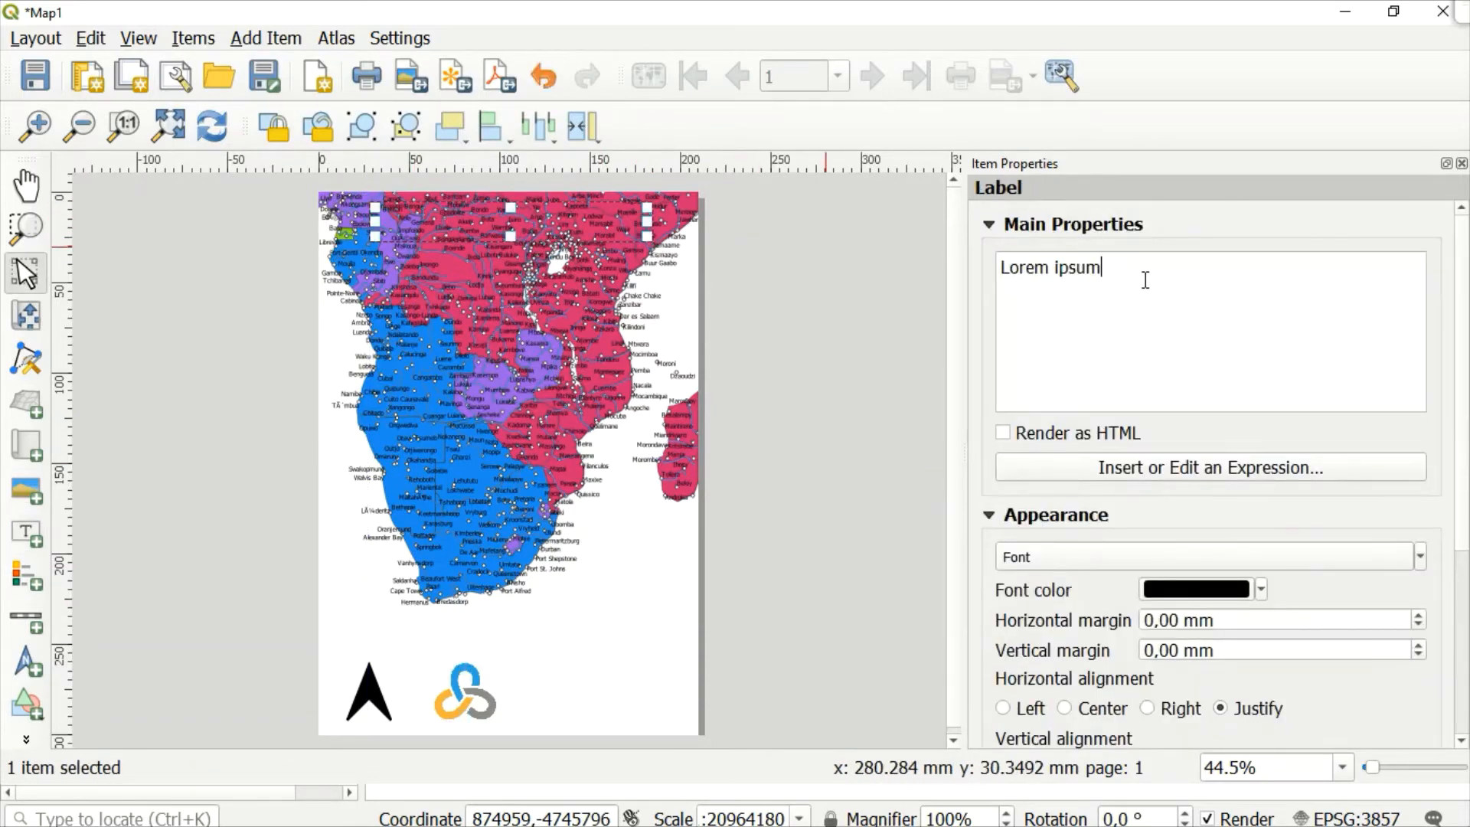
pyautogui.hotkey('ctrl', 'a')
pyautogui.press('BackSpace')
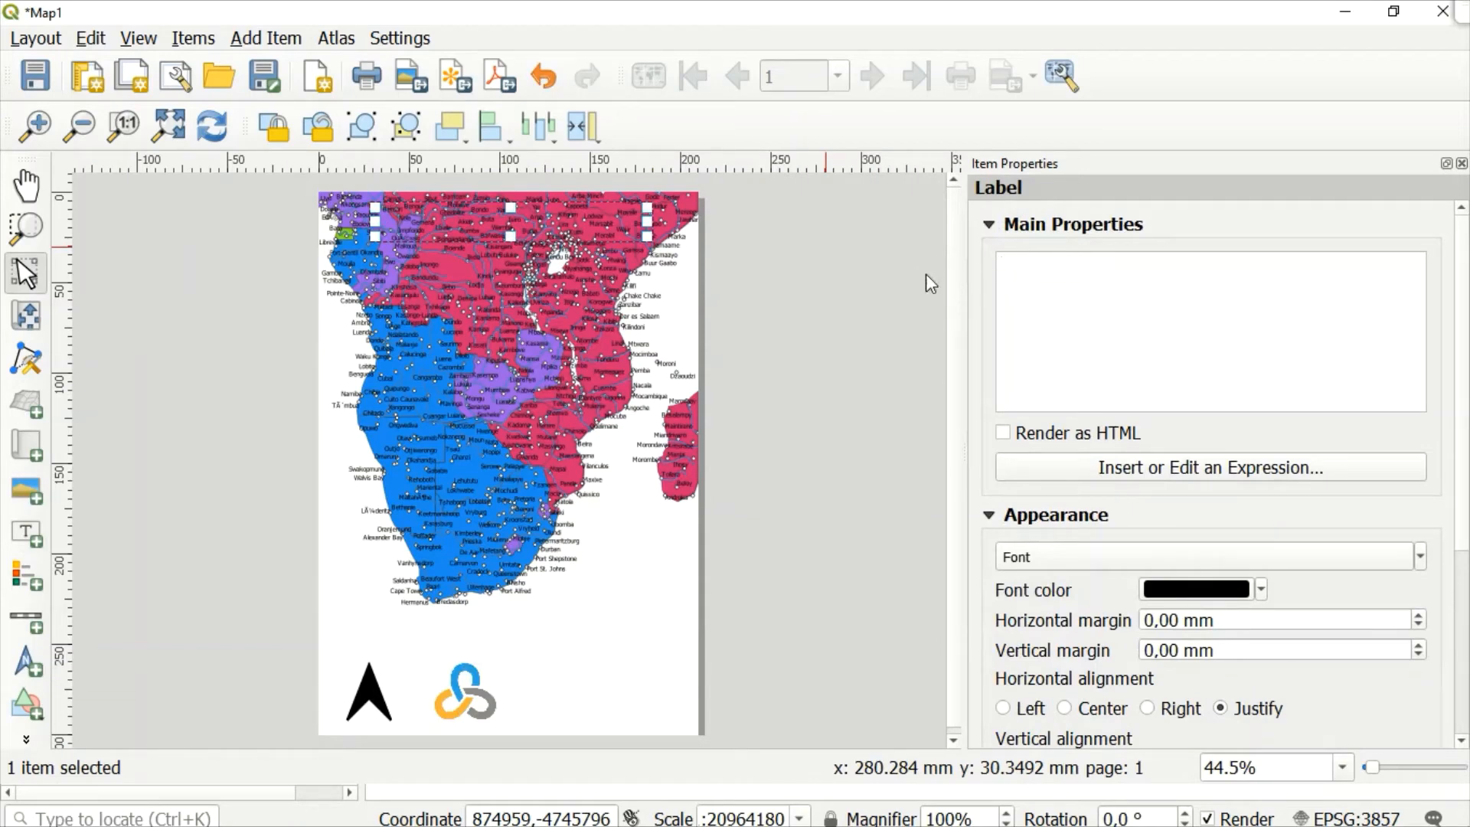
pyautogui.write('Map showing')
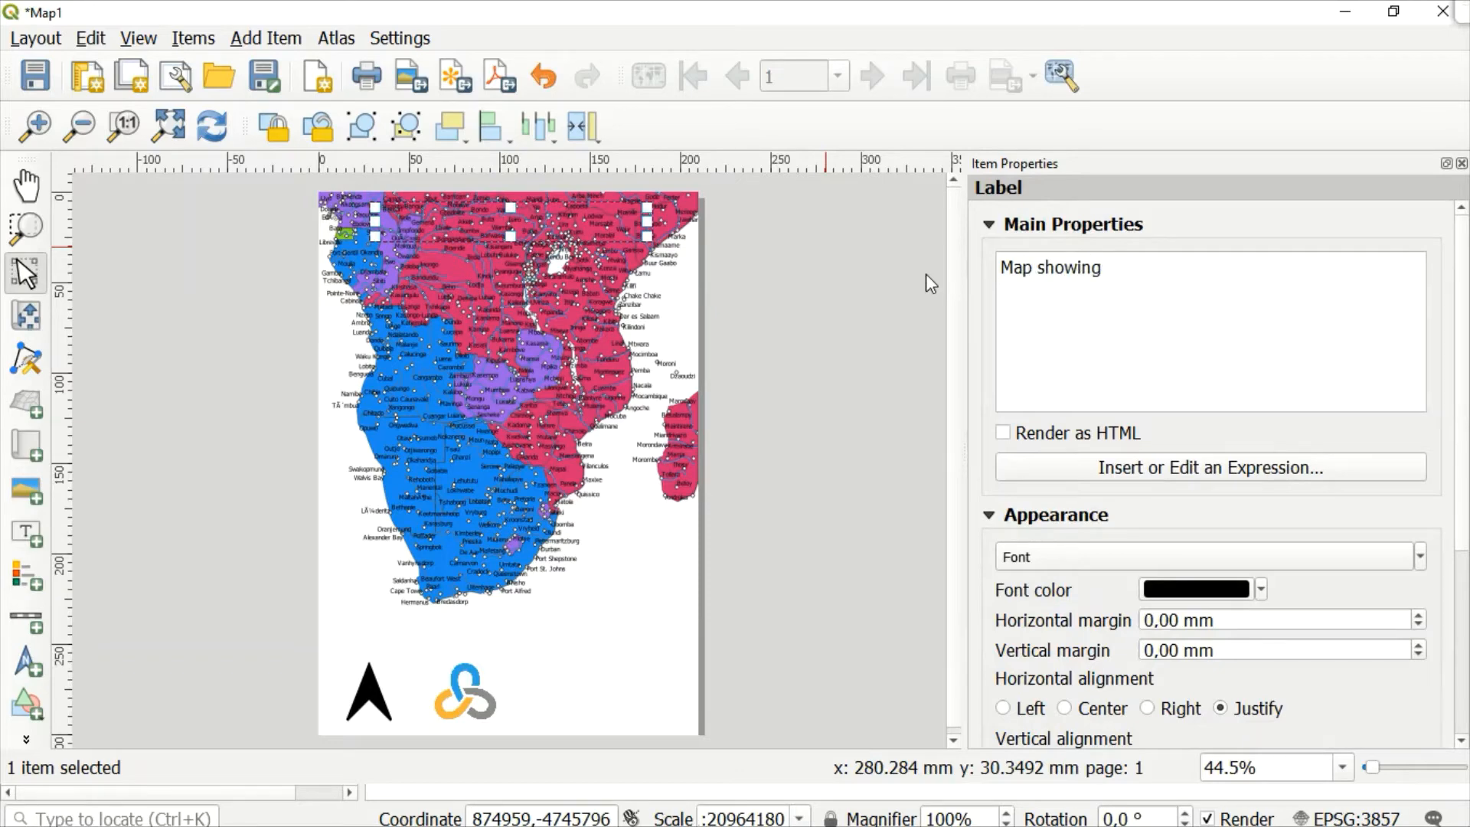
pyautogui.write(' administrati')
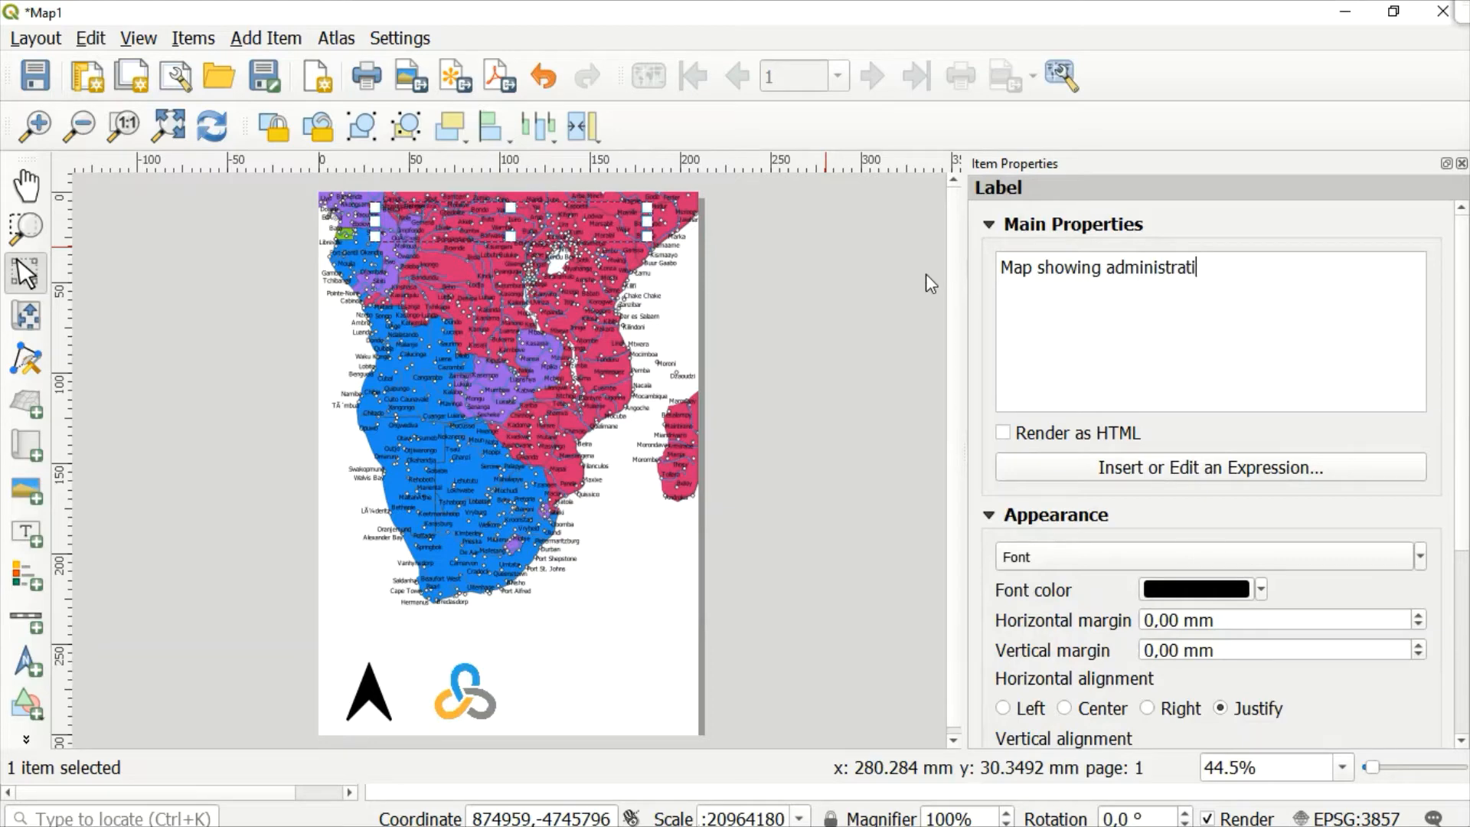
pyautogui.write('ve boundaries')
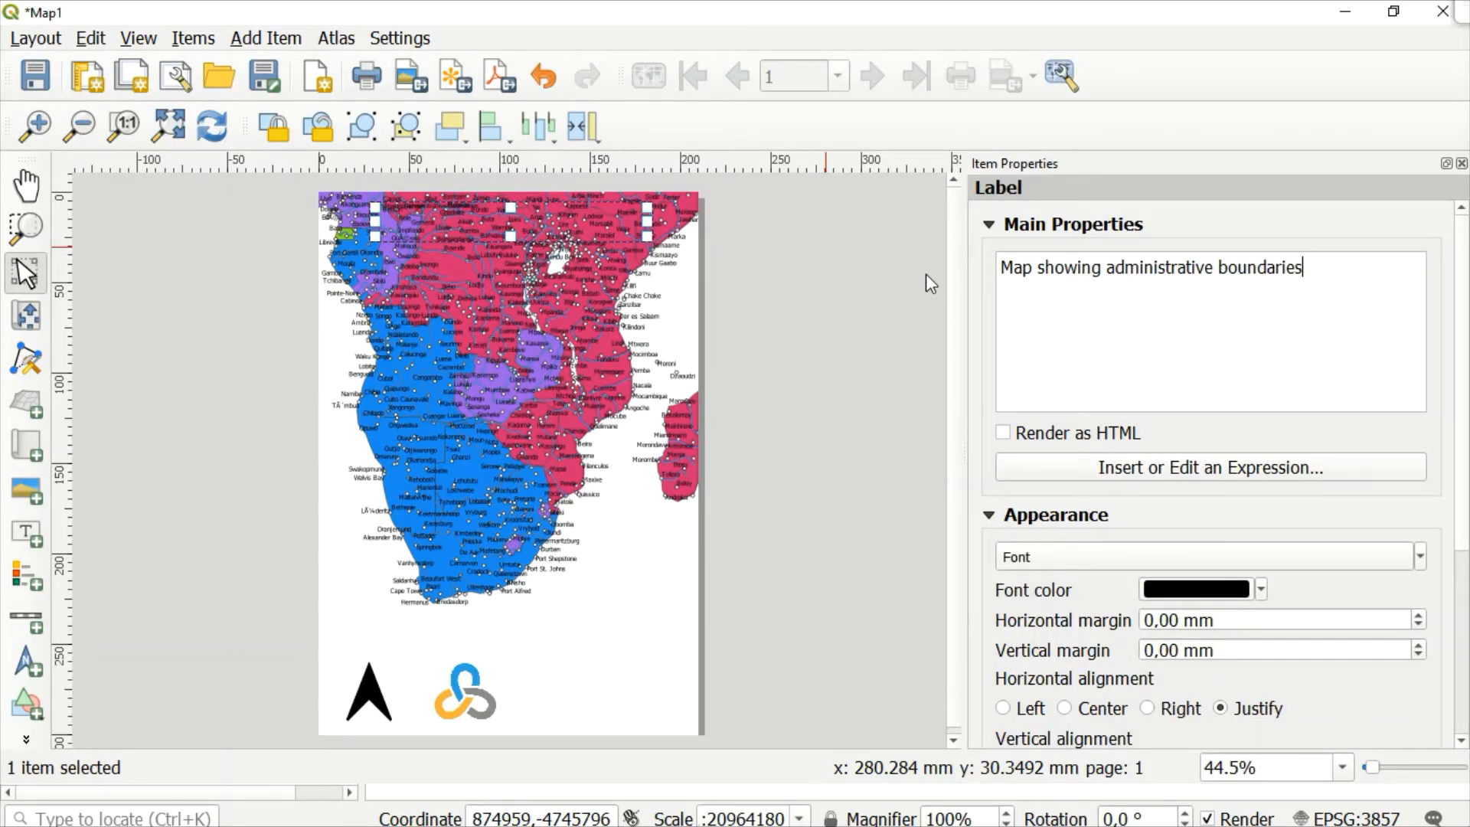
# Step: Set the title label's font style to Bold and its size to 22, keeping the MS Shell Dlg 2 font
pyautogui.click(1227, 564)
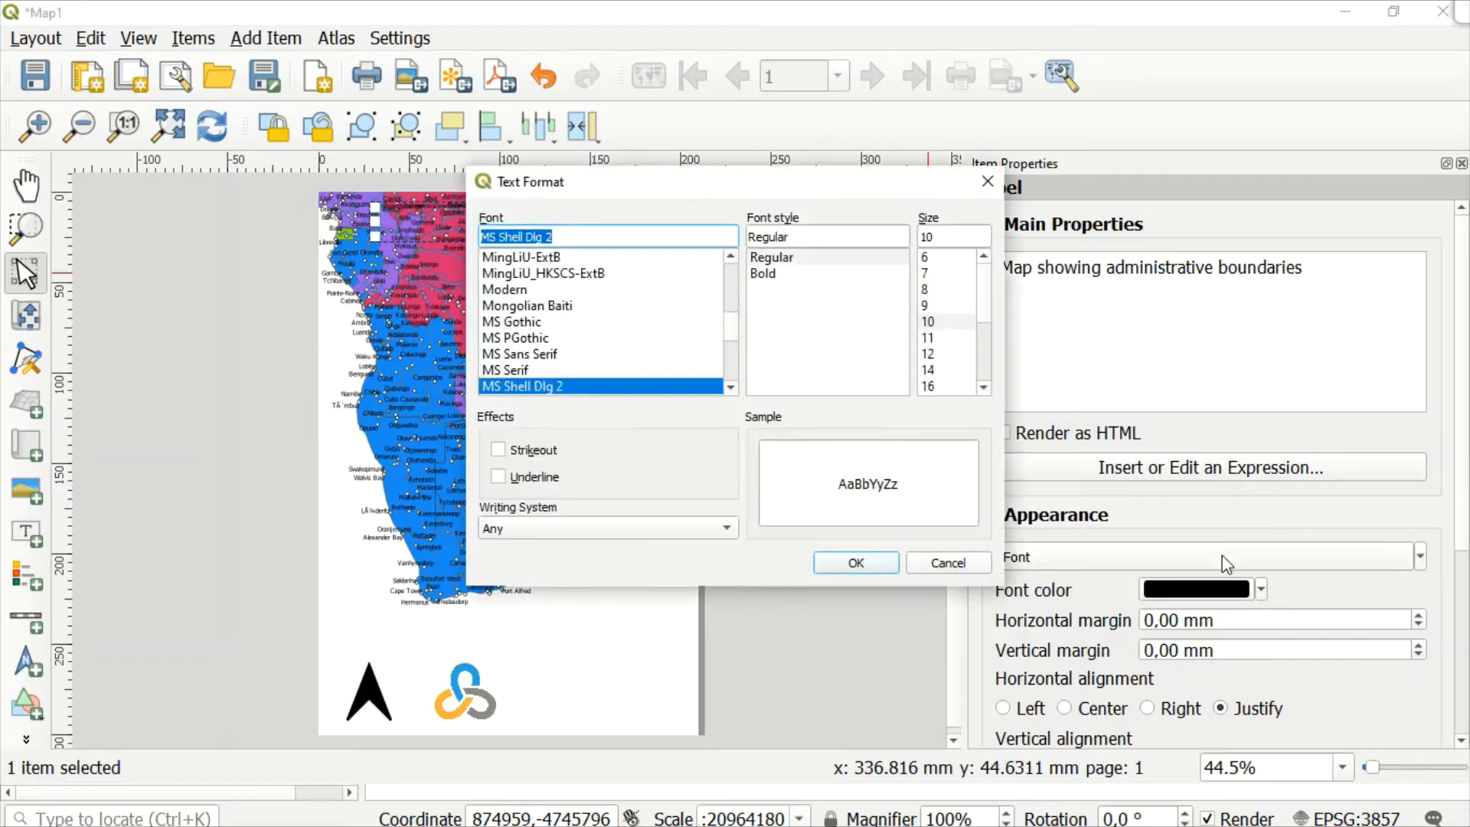
pyautogui.click(766, 273)
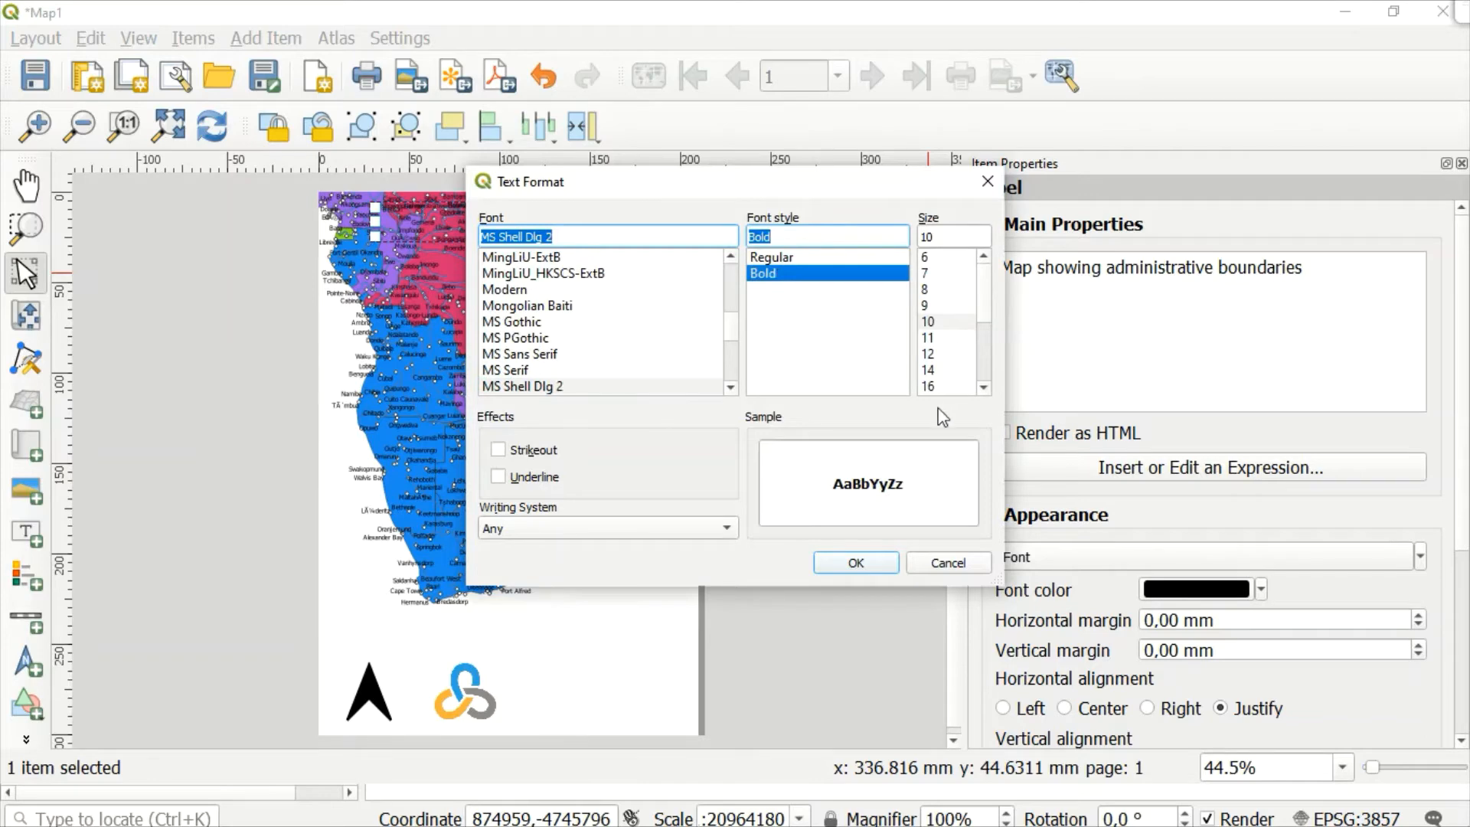
pyautogui.click(928, 386)
pyautogui.click(984, 388)
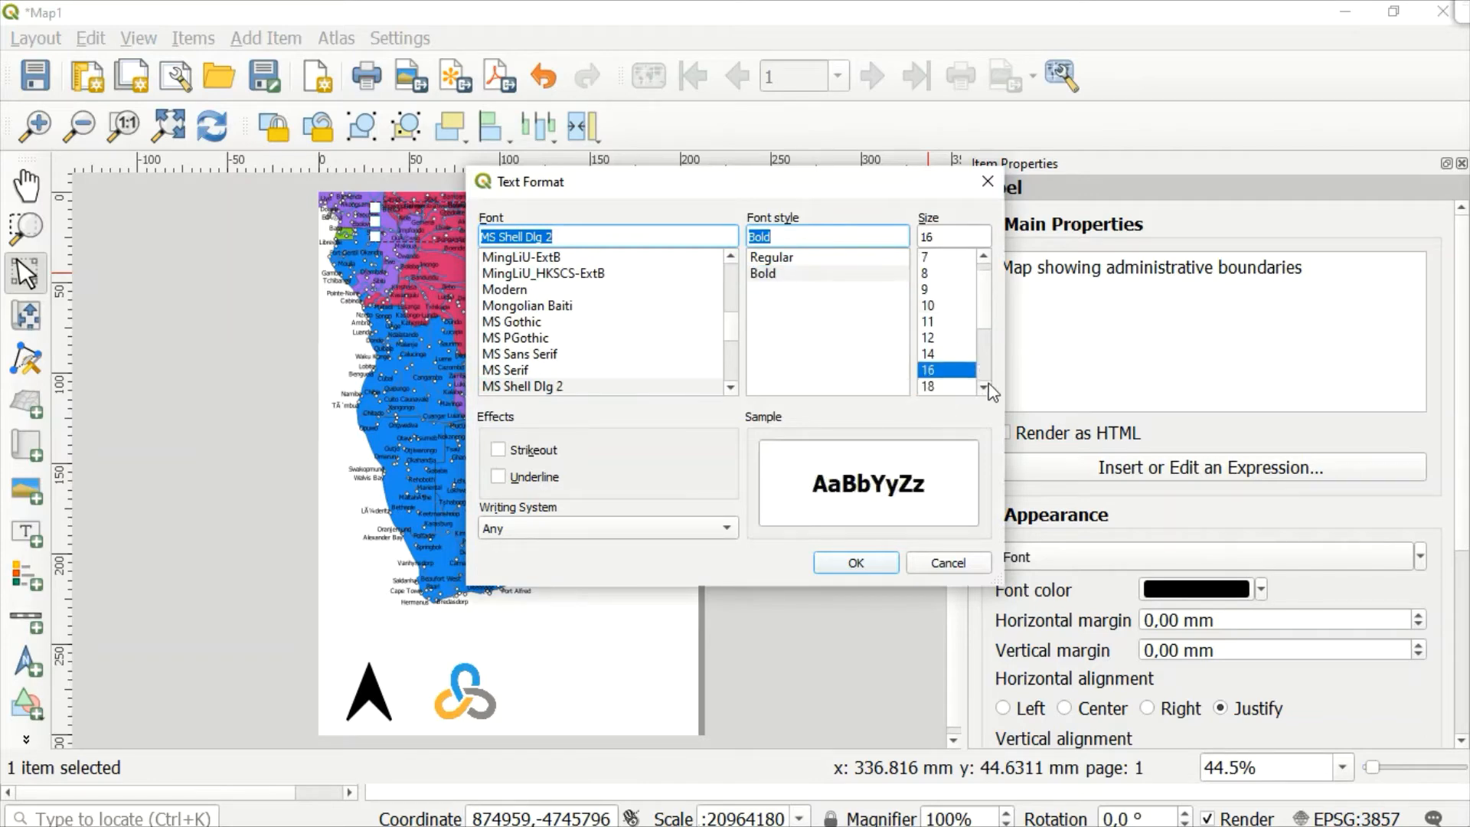
pyautogui.click(983, 387)
pyautogui.click(984, 388)
pyautogui.click(984, 388)
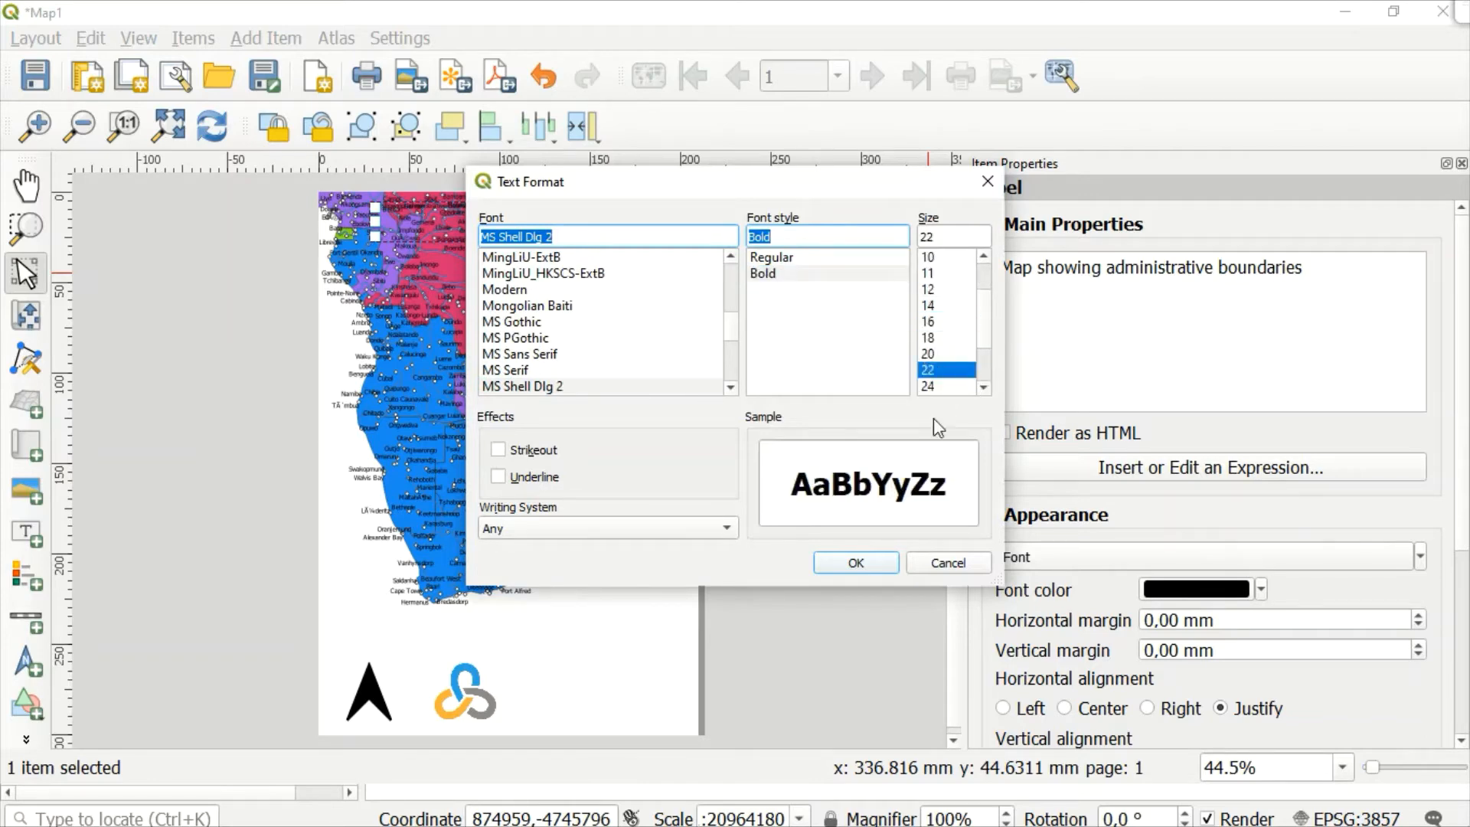
pyautogui.click(853, 567)
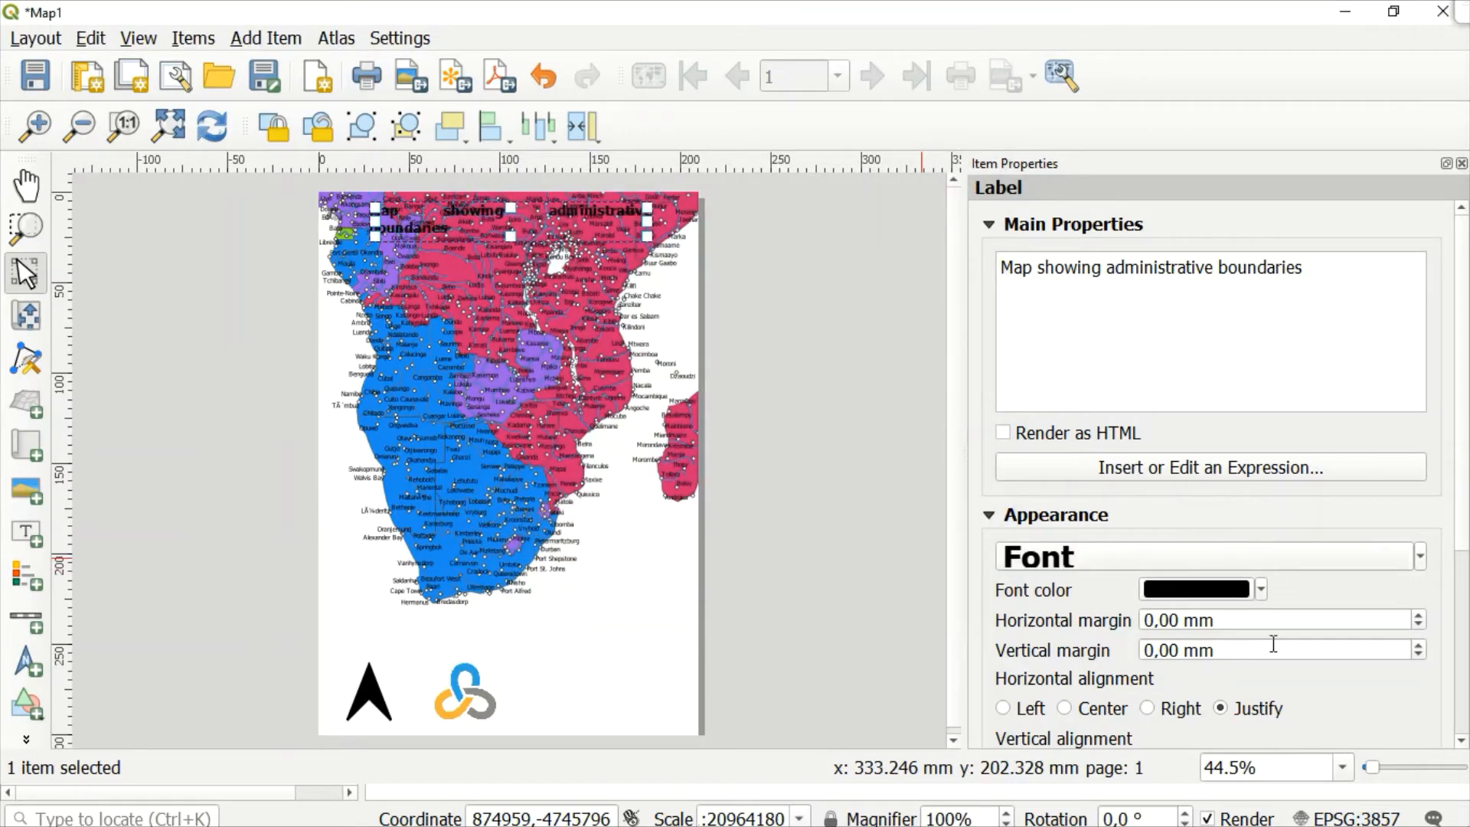
# Step: Align the title label's text to Center horizontally and Middle vertically
pyautogui.click(1065, 709)
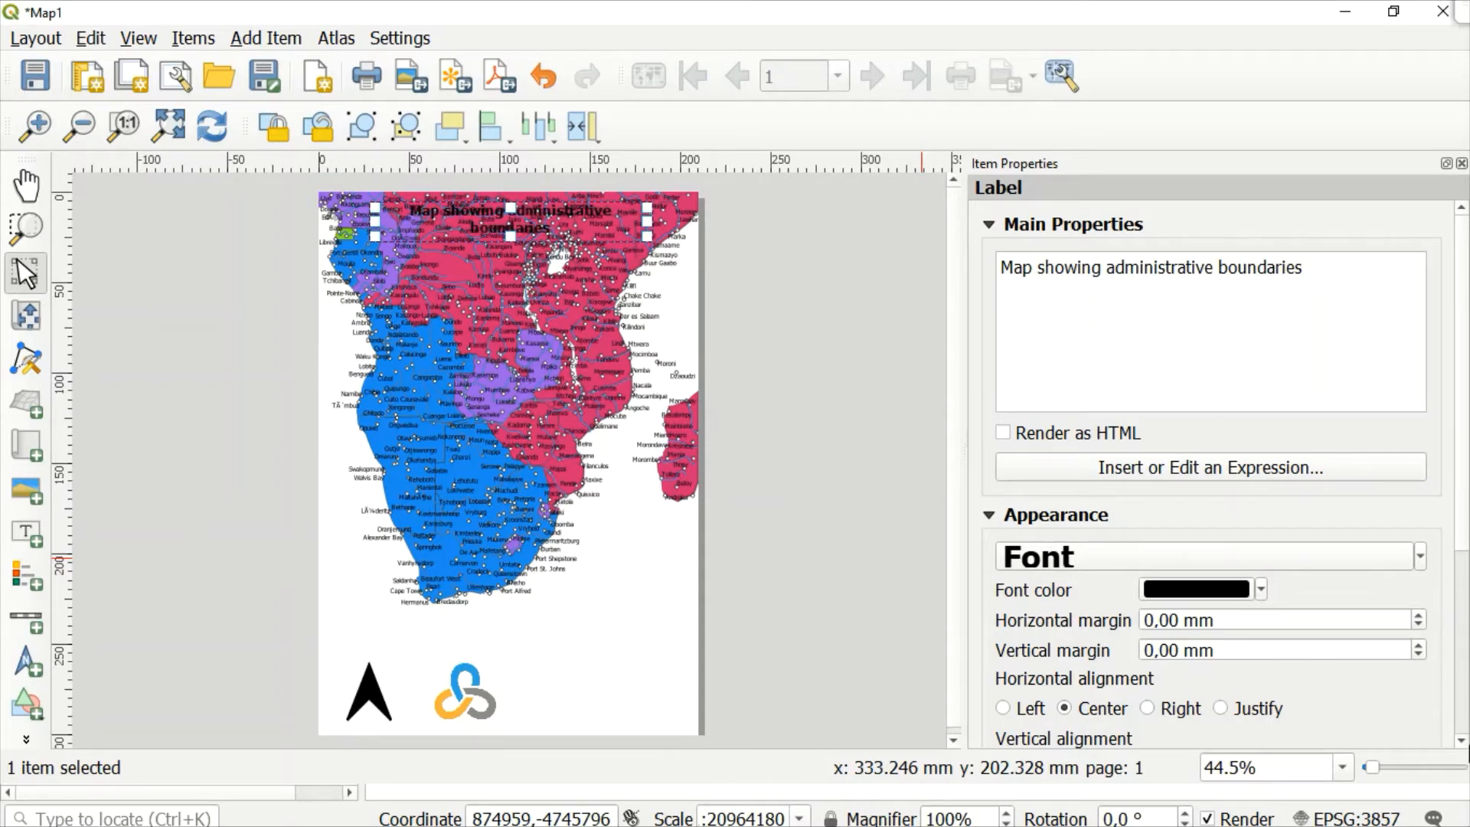
pyautogui.scroll(-3, 1462, 741)
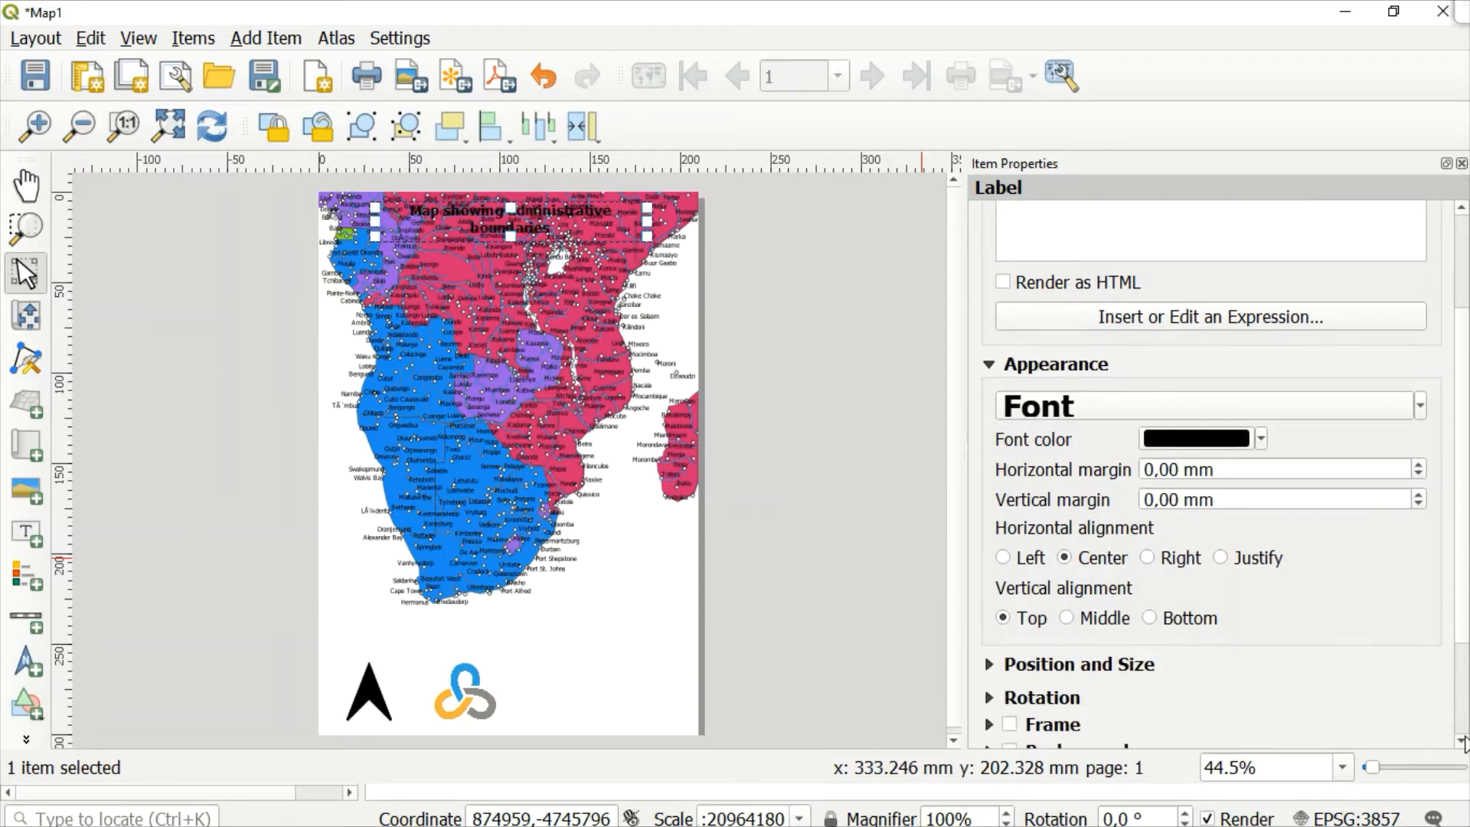
pyautogui.click(1066, 618)
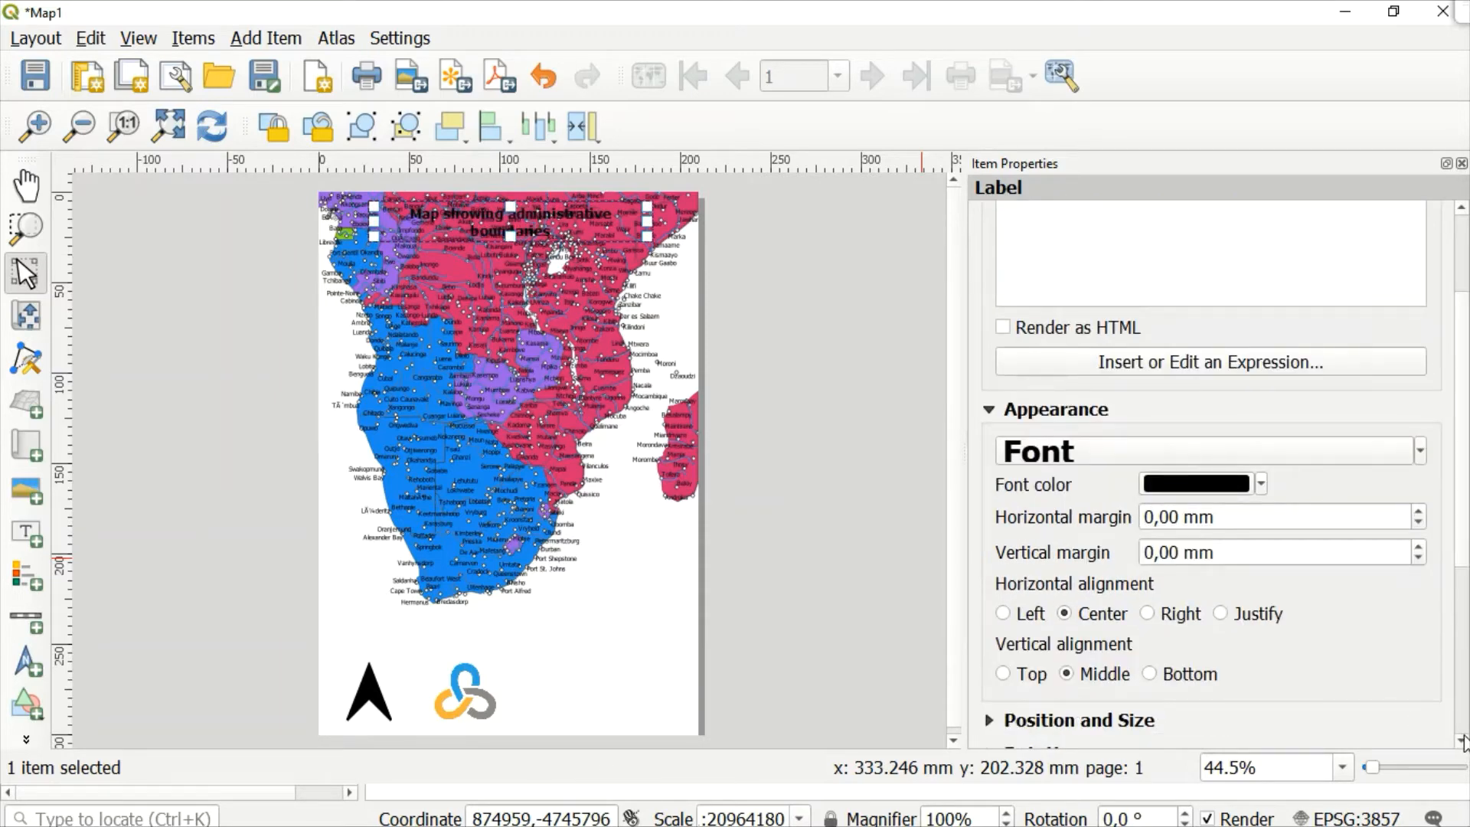
# Step: Enable a frame around the title label and set its thickness to 0,60 mm
pyautogui.scroll(-3, 1462, 741)
pyautogui.scroll(-4, 1462, 741)
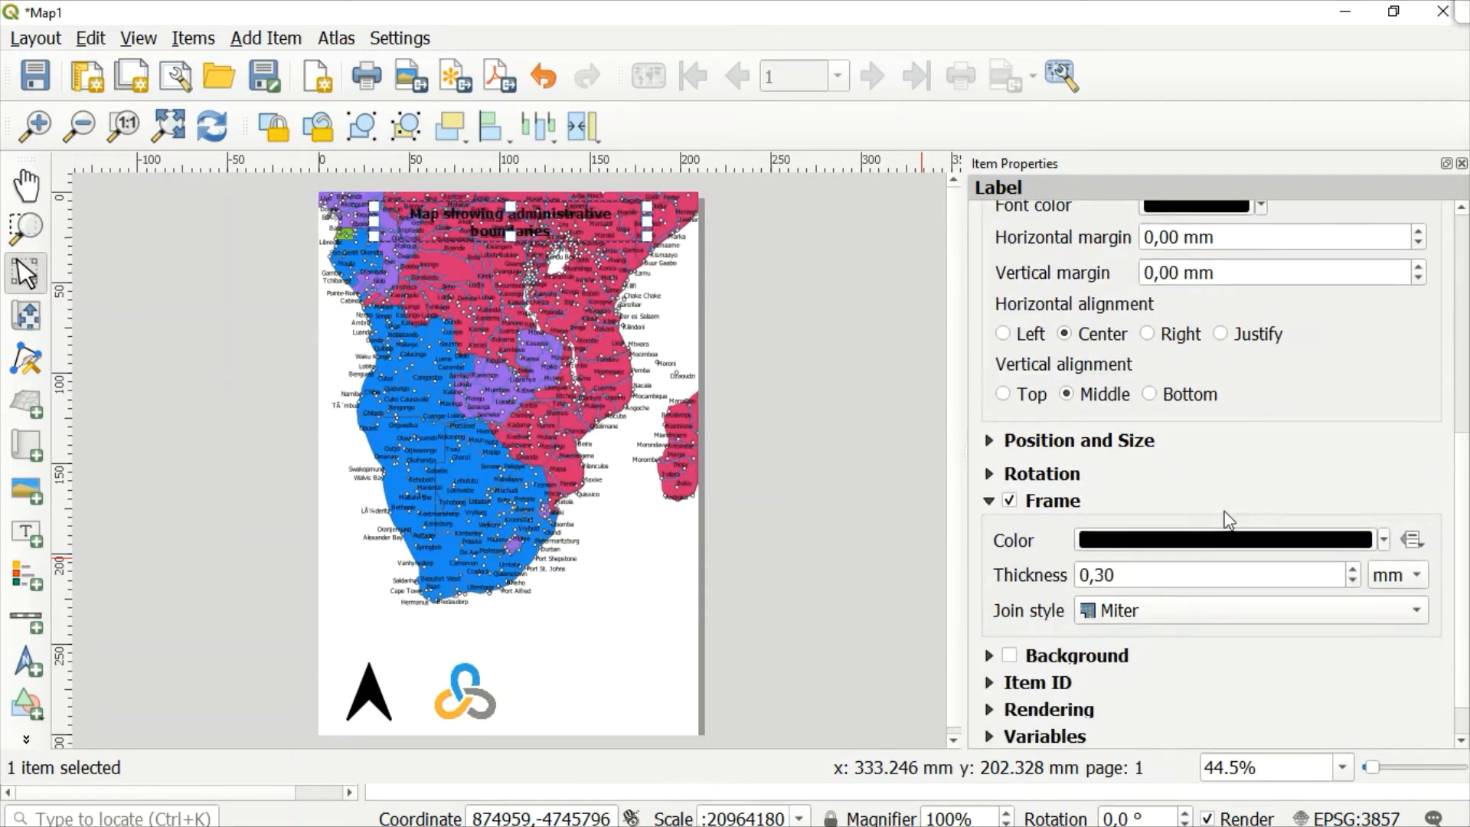
pyautogui.doubleClick(1106, 568)
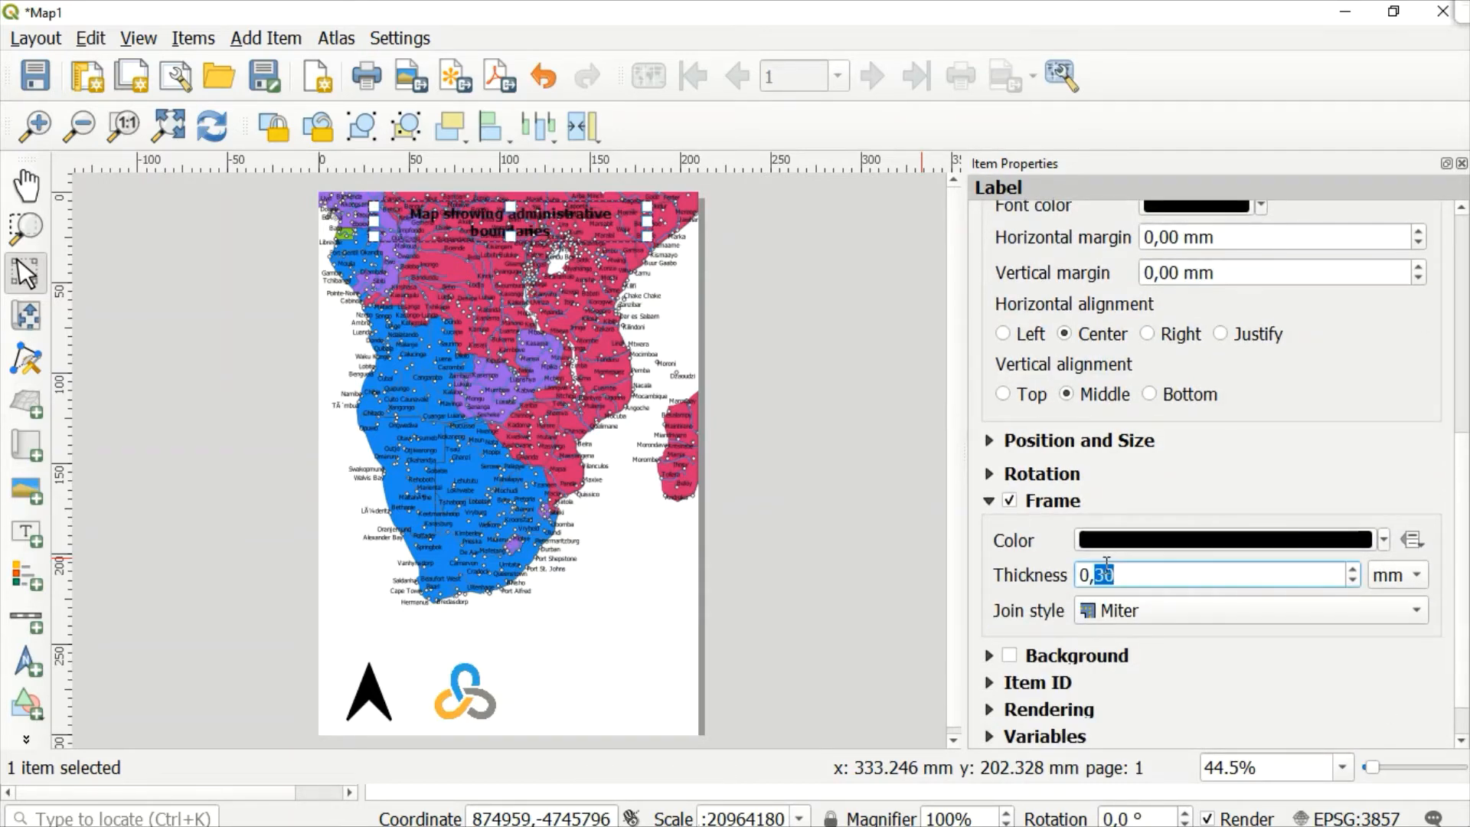
pyautogui.click(1119, 580)
pyautogui.press('Left')
pyautogui.press('BackSpace')
pyautogui.write('6')
pyautogui.click(1207, 509)
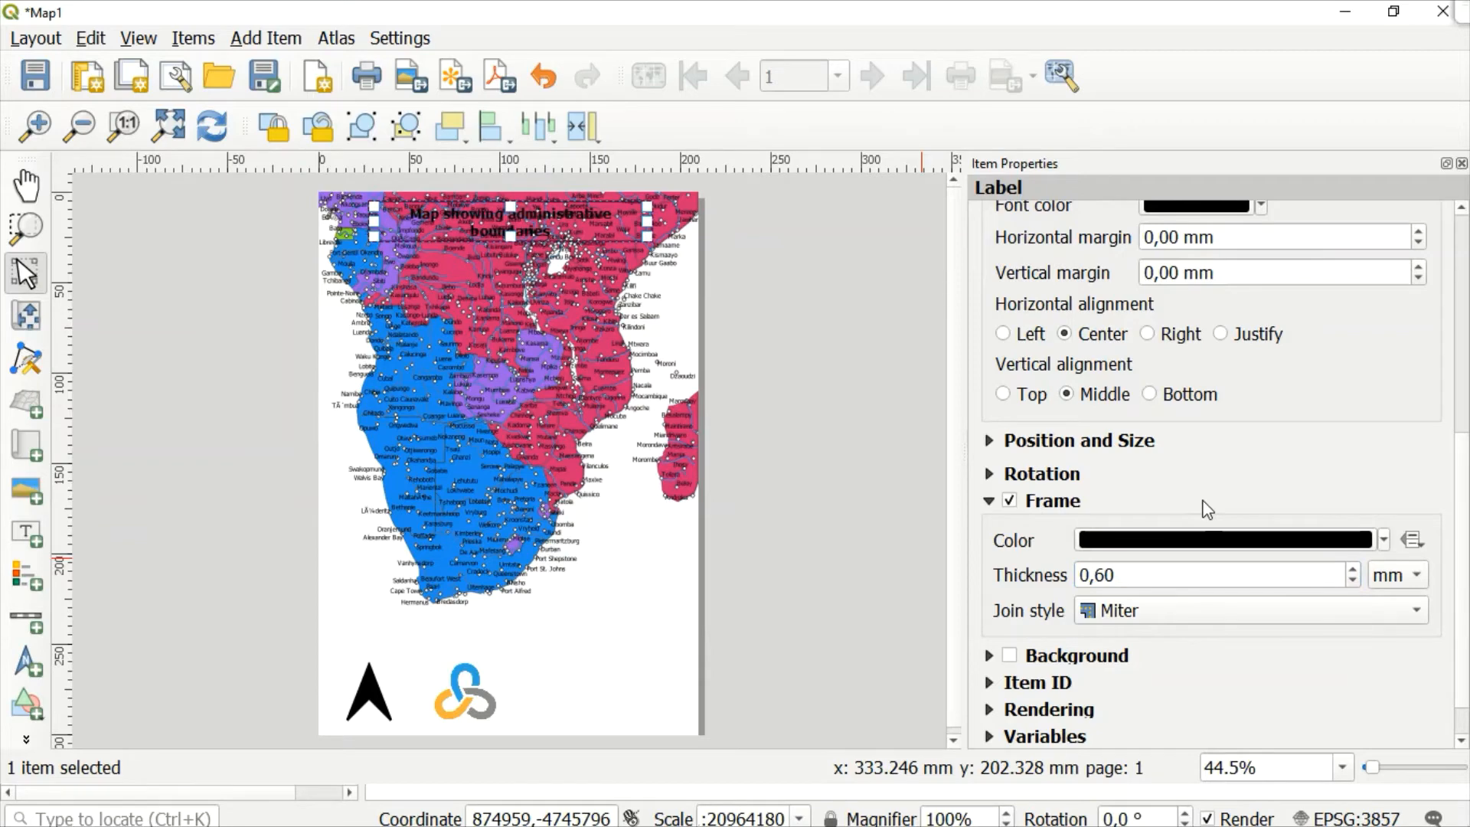
# Step: Enable the title label's background so that it has a white fill behind the text
pyautogui.scroll(-1, 1207, 509)
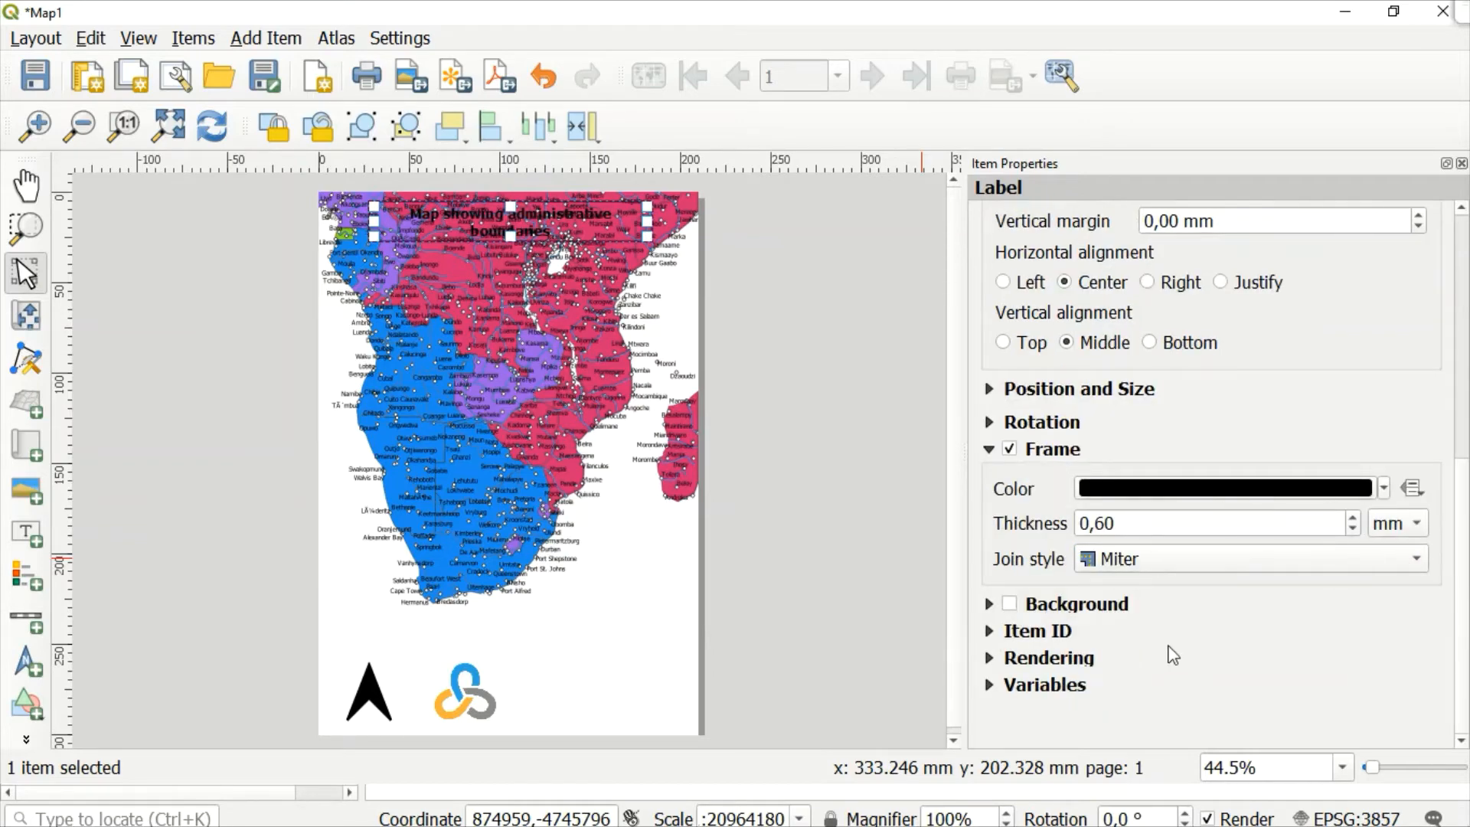
pyautogui.click(987, 604)
pyautogui.click(1010, 604)
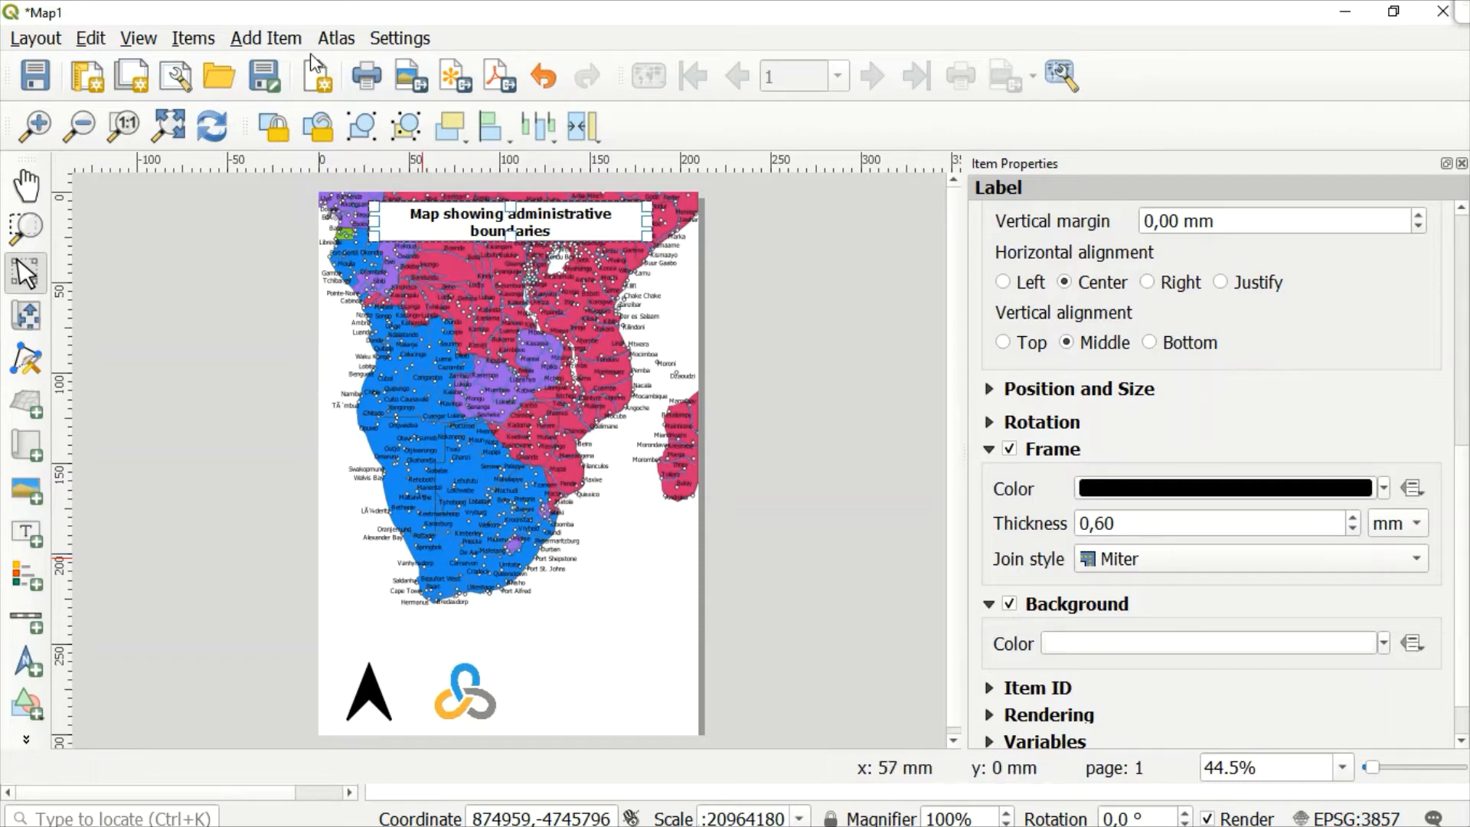
# Step: Add a legend item in the lower right corner of the page, beside the southern tip of the map
pyautogui.click(263, 42)
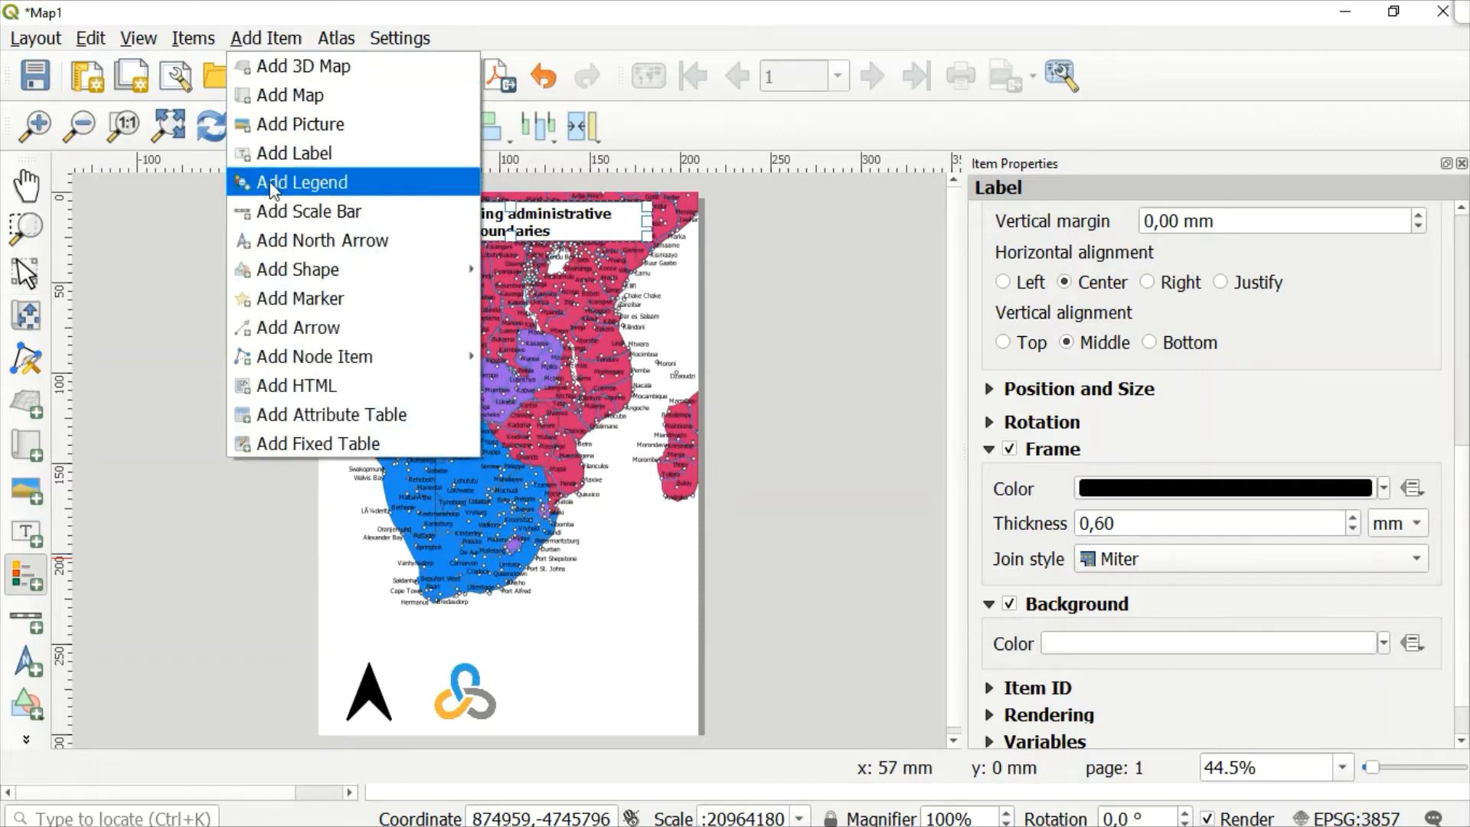
pyautogui.click(301, 182)
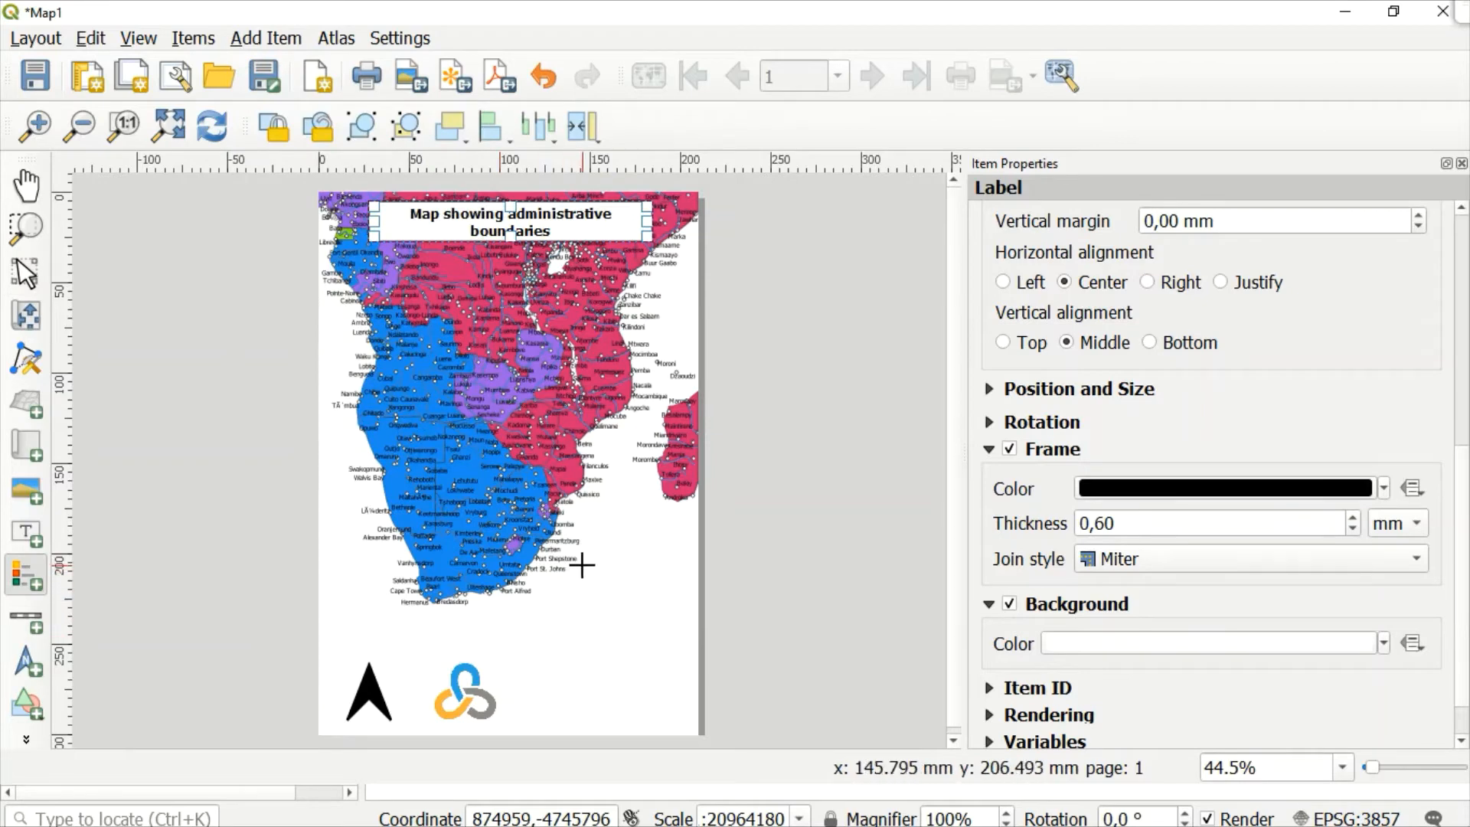
pyautogui.moveTo(574, 567); pyautogui.dragTo(689, 726)
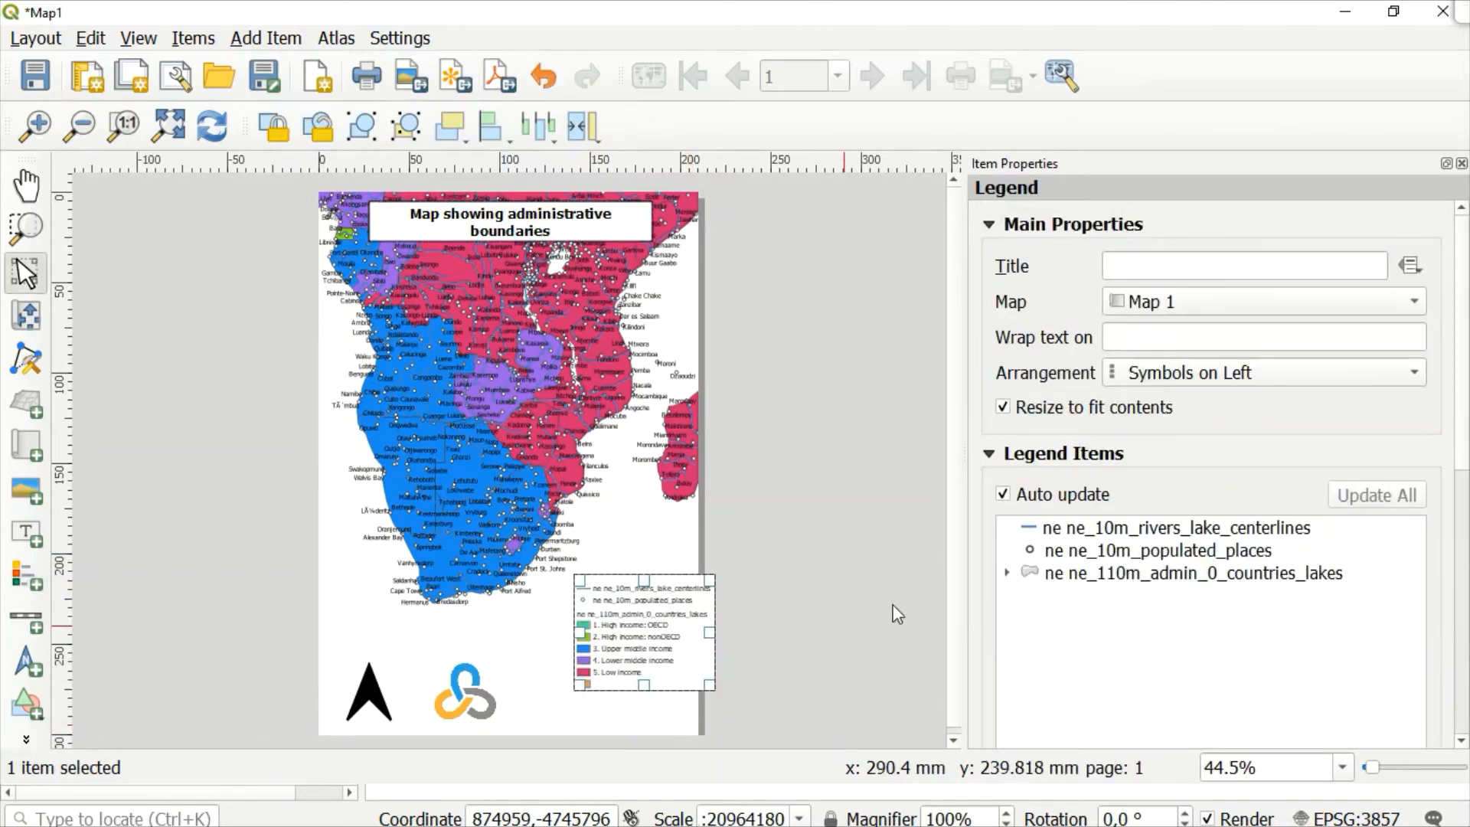
# Step: Turn off automatic updating of the legend so its items can be edited manually
pyautogui.click(1004, 499)
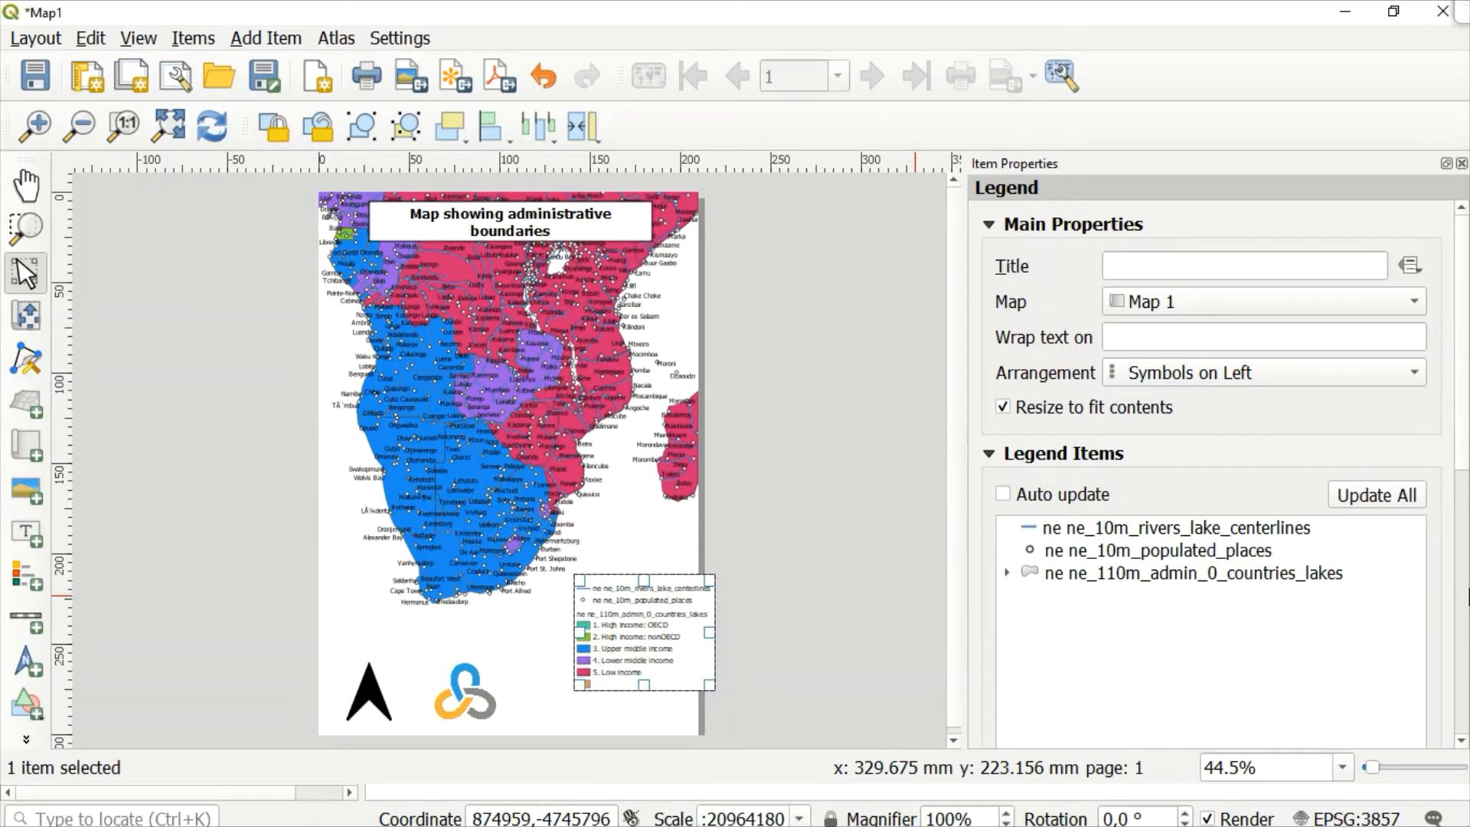
pyautogui.click(1462, 741)
pyautogui.scroll(-4, 1462, 746)
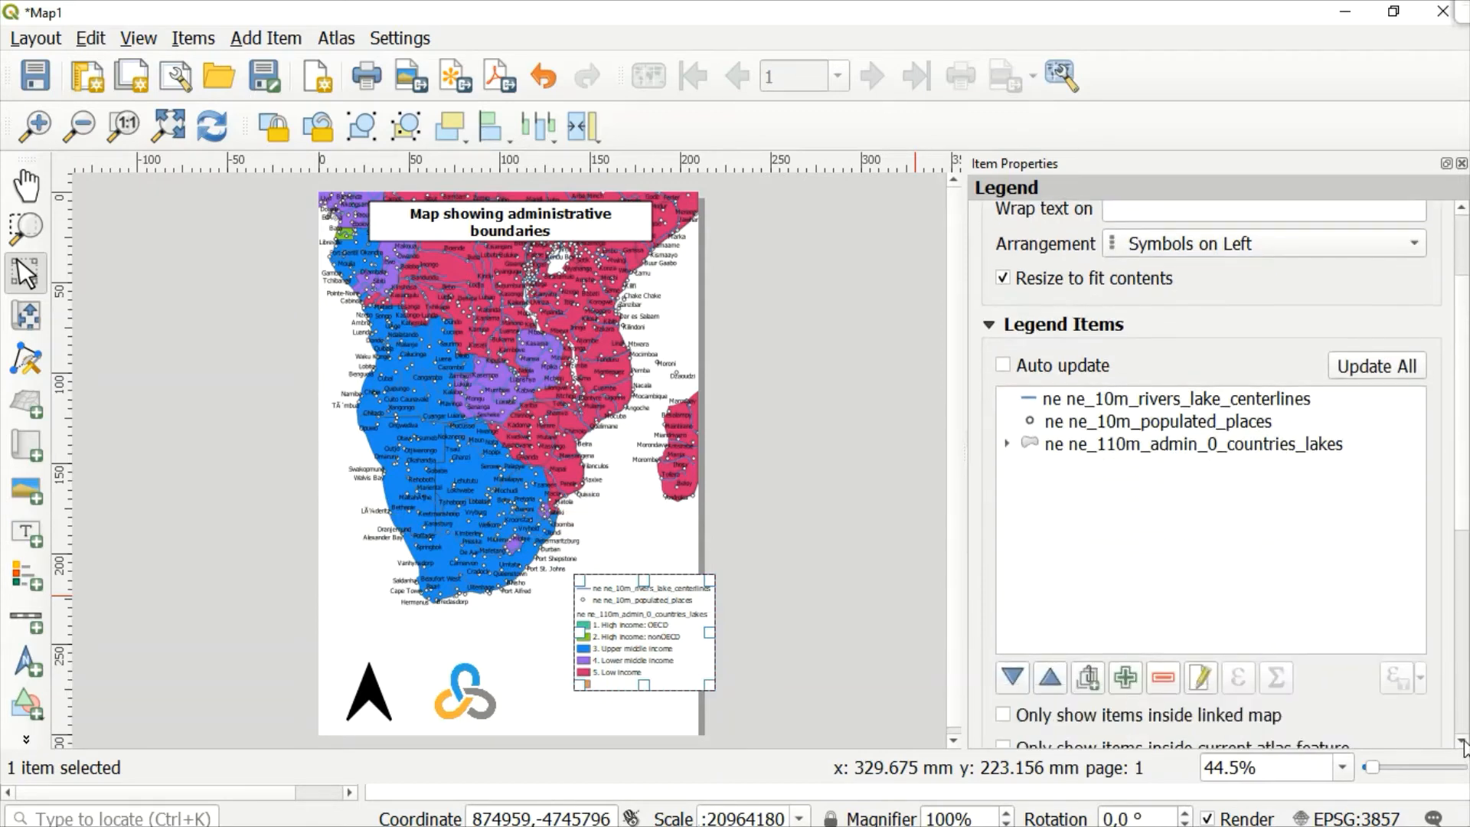
# Step: Shorten the rivers legend item's label to "rivers_lake_centerlines" by removing its "ne ne_10m_" prefix, and return to the legend properties
pyautogui.click(1179, 337)
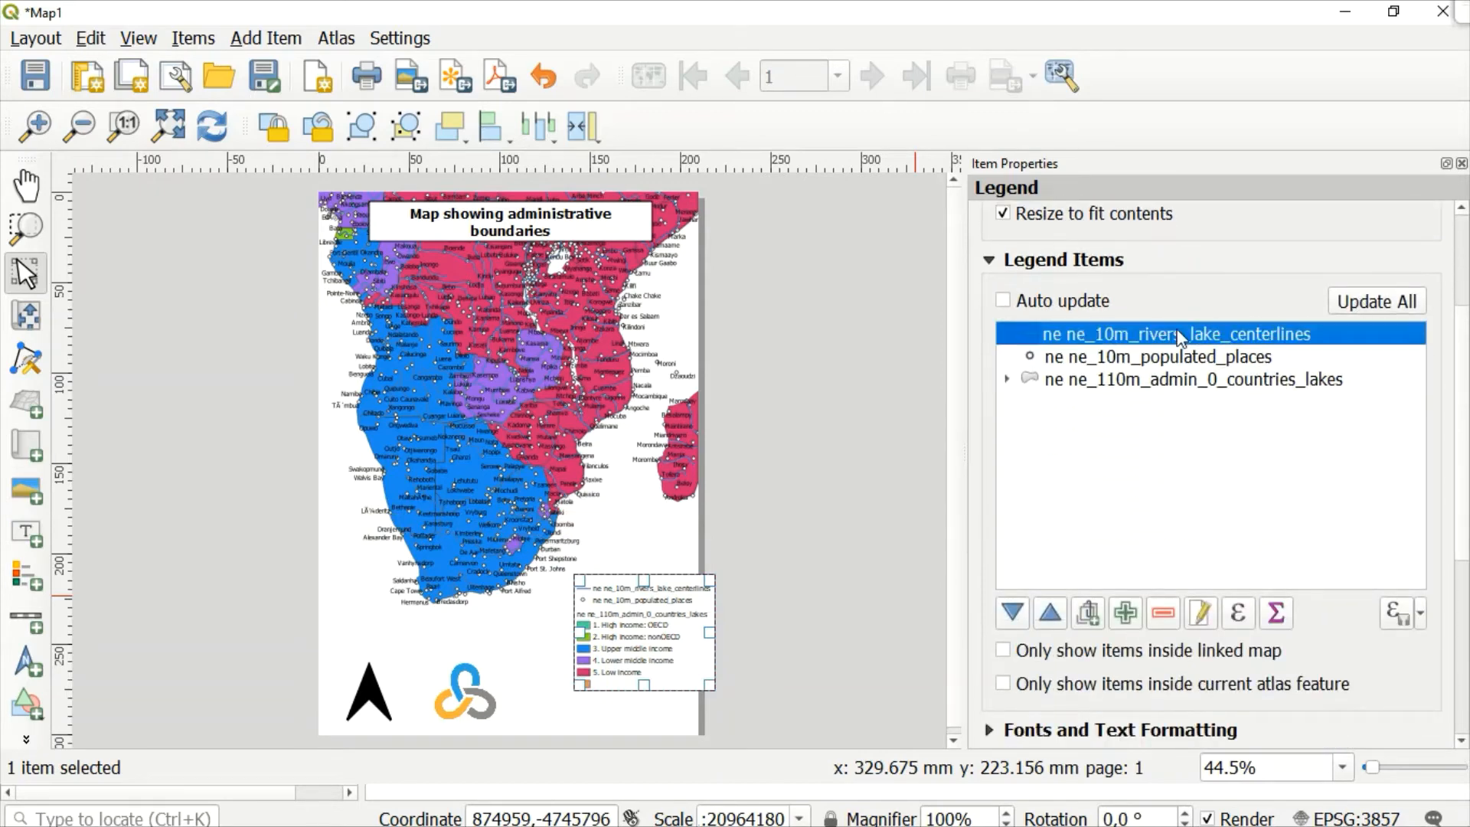
pyautogui.click(1211, 434)
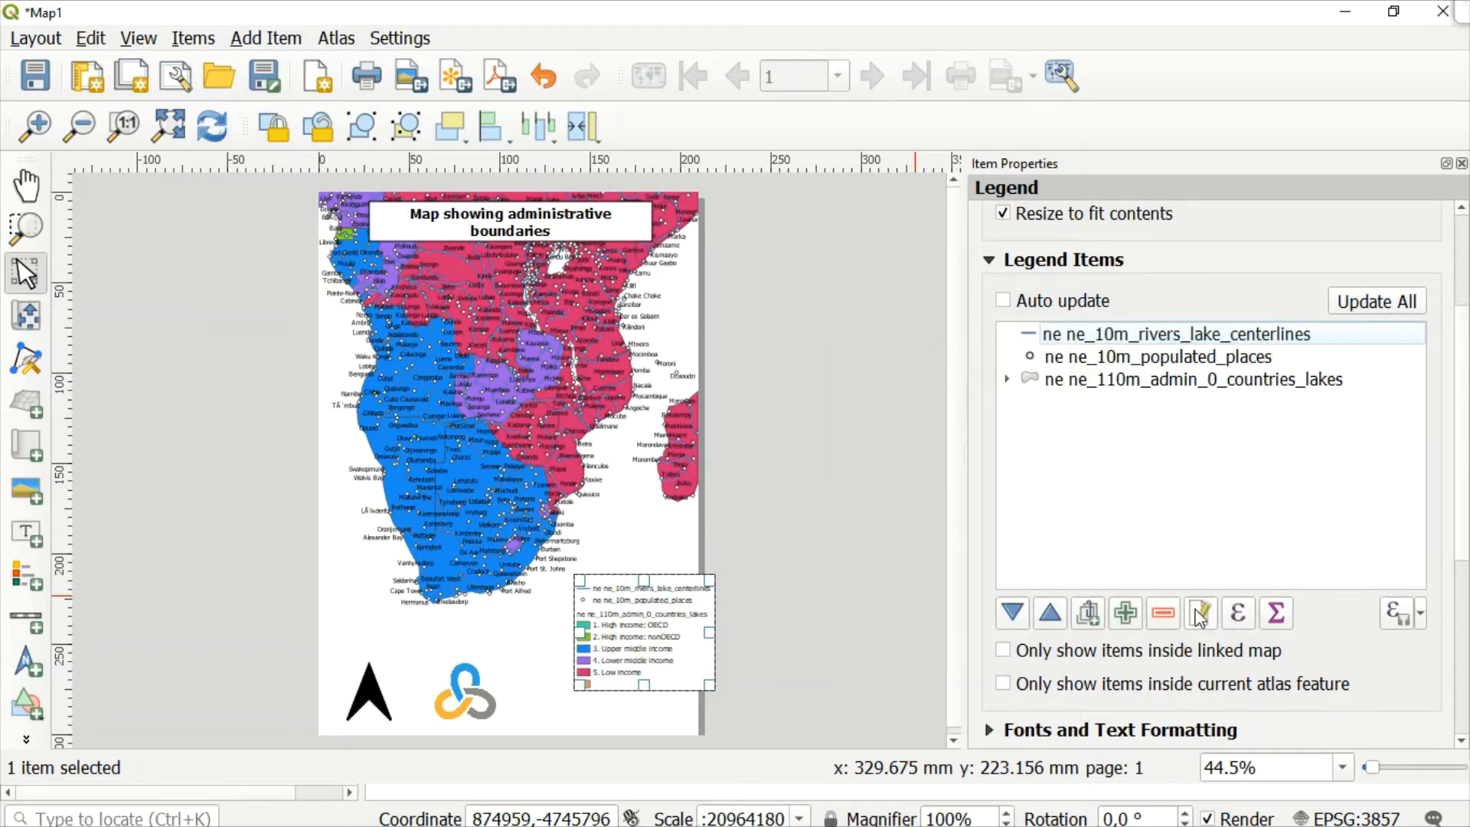
pyautogui.click(1122, 339)
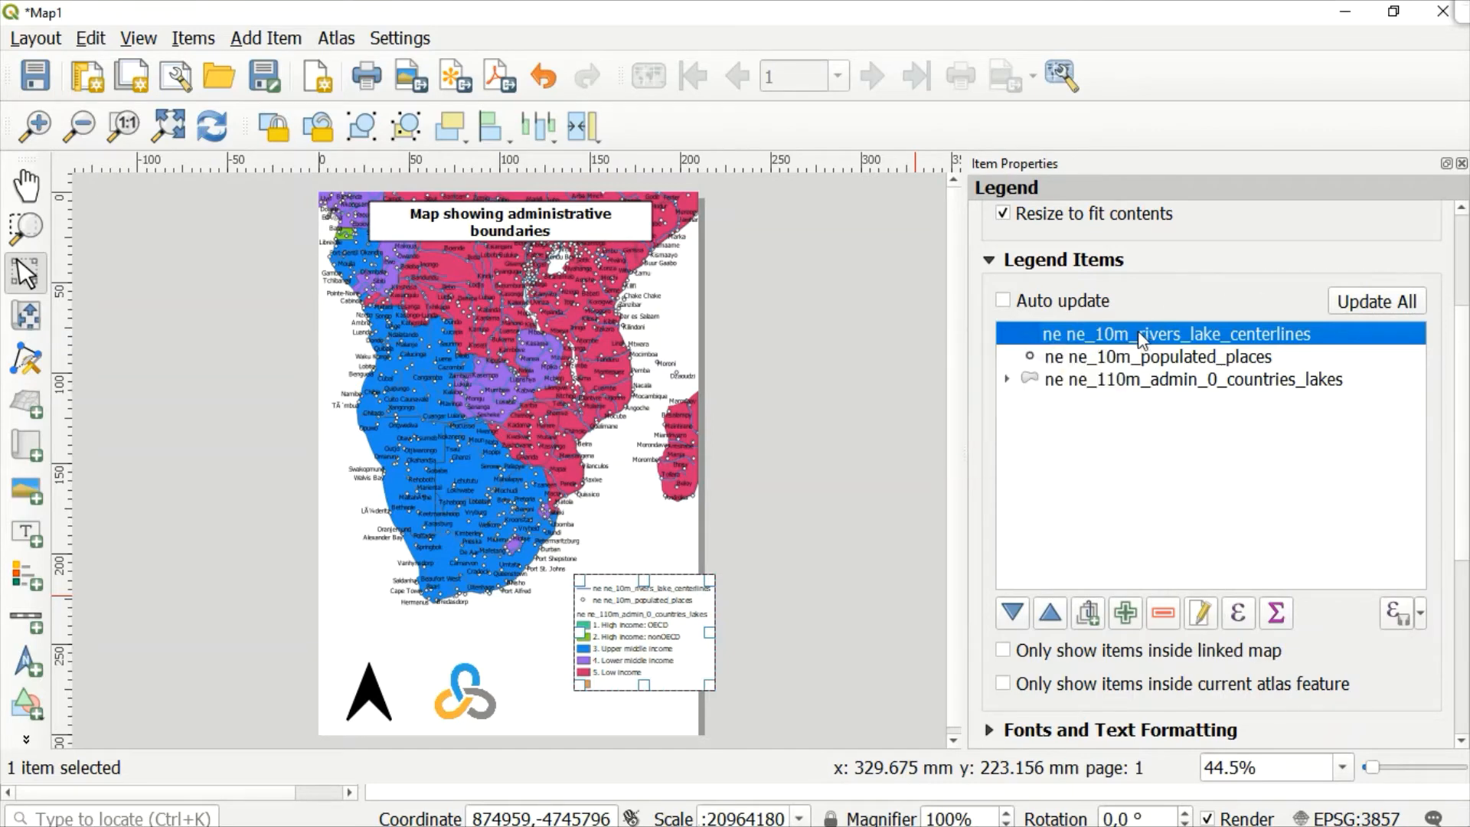
pyautogui.click(1198, 621)
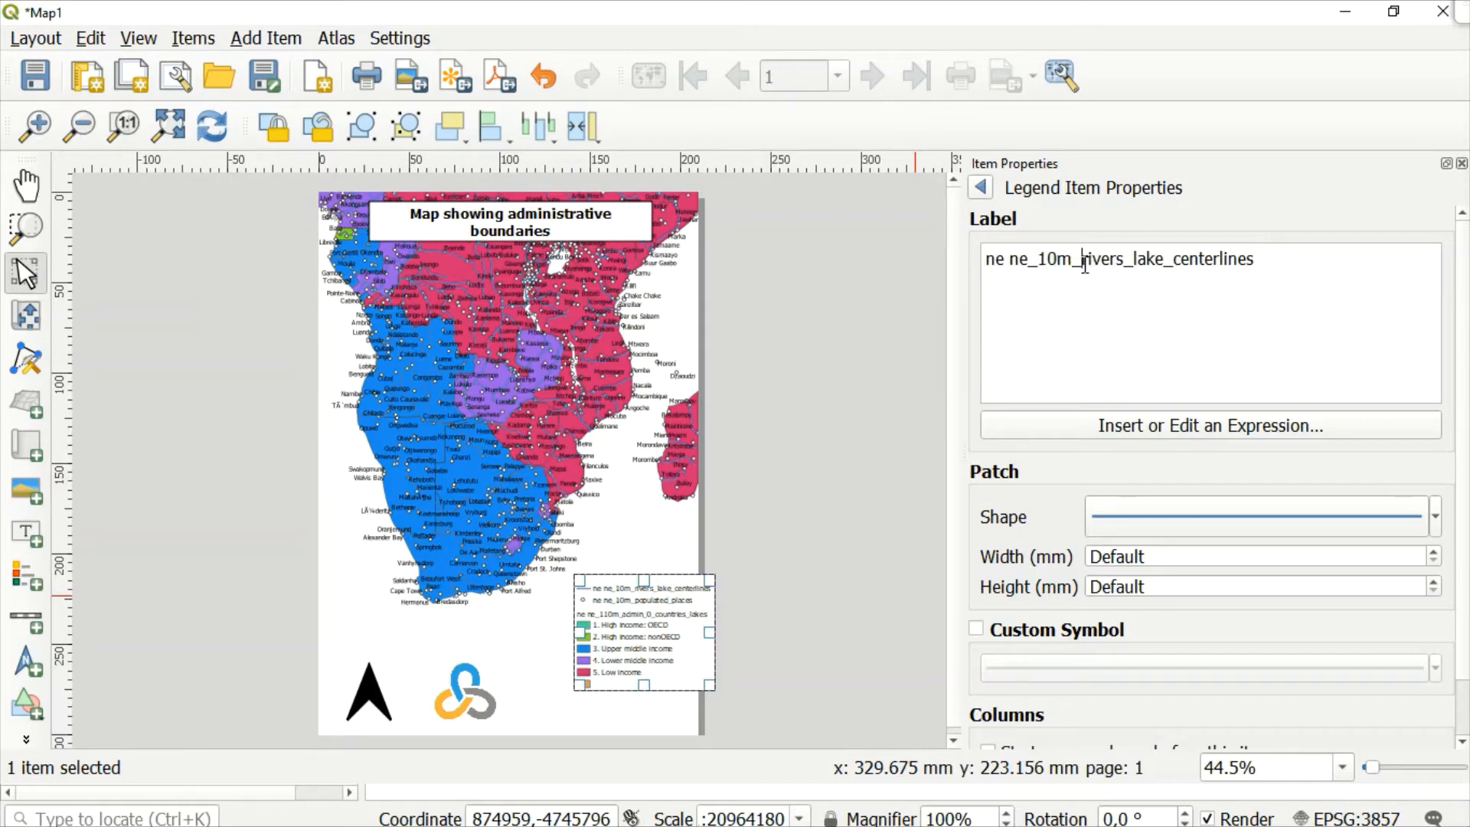
pyautogui.press('BackSpace')
pyautogui.press('BackSpace')
pyautogui.press('BackSpace')
pyautogui.press('BackSpace')
pyautogui.press('BackSpace')
pyautogui.press('BackSpace')
pyautogui.press('BackSpace')
pyautogui.press('BackSpace')
pyautogui.press('BackSpace')
pyautogui.press('BackSpace')
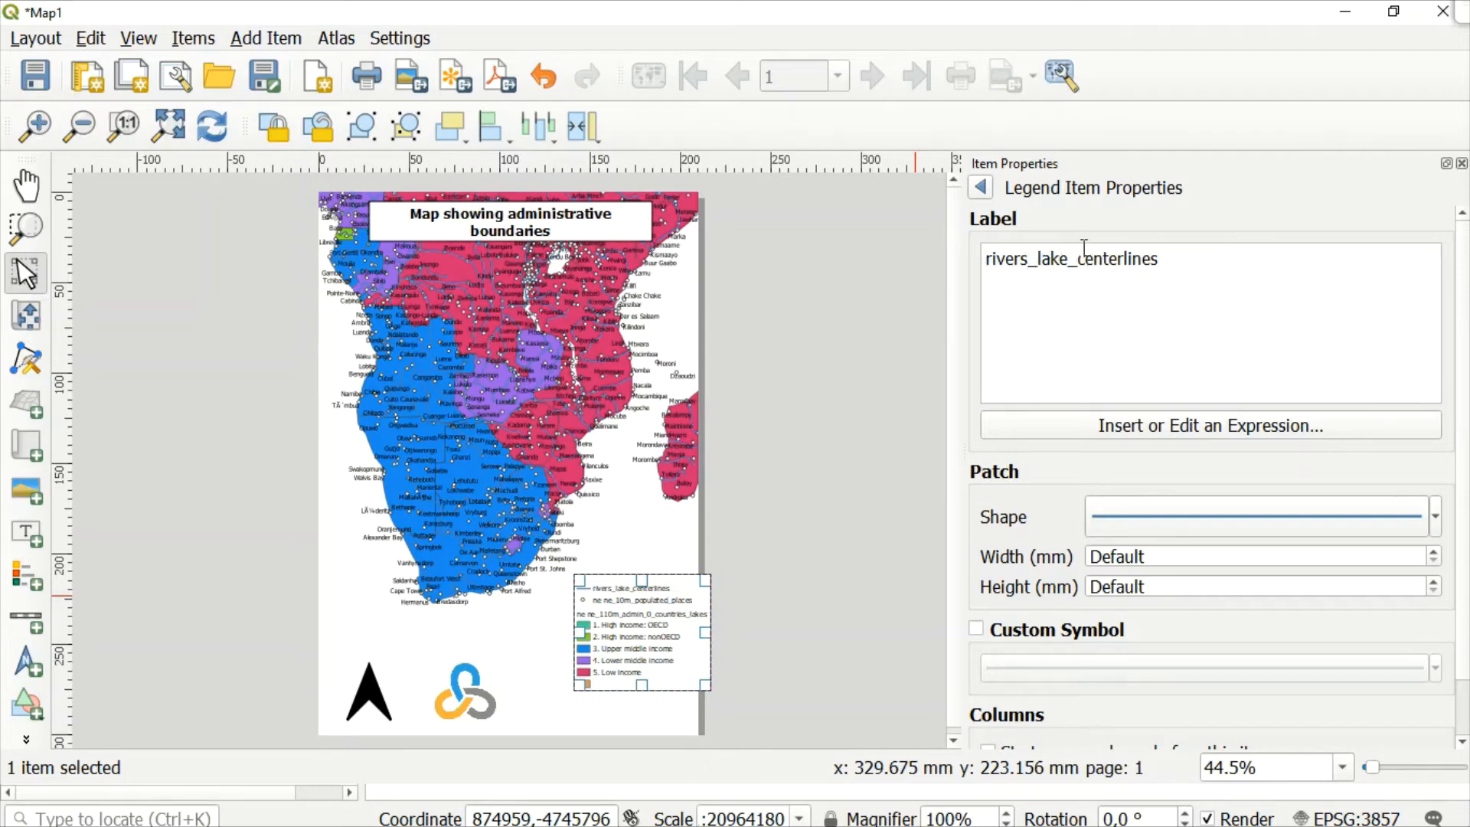
pyautogui.click(979, 188)
# Step: Shorten the populated places legend item's label to "populated_places" by removing its "ne ne_10m_" prefix
pyautogui.click(1198, 360)
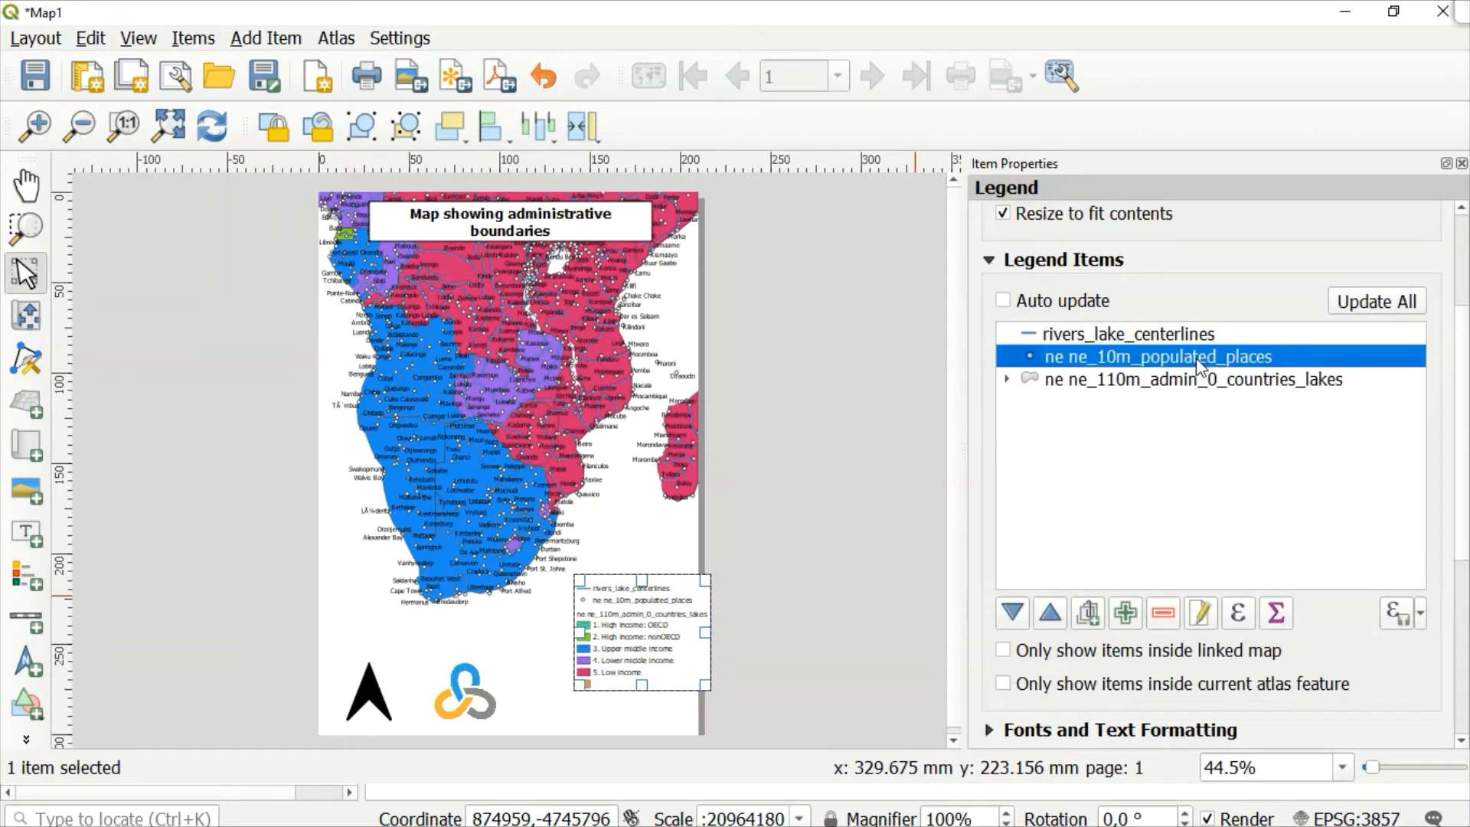
pyautogui.click(1203, 617)
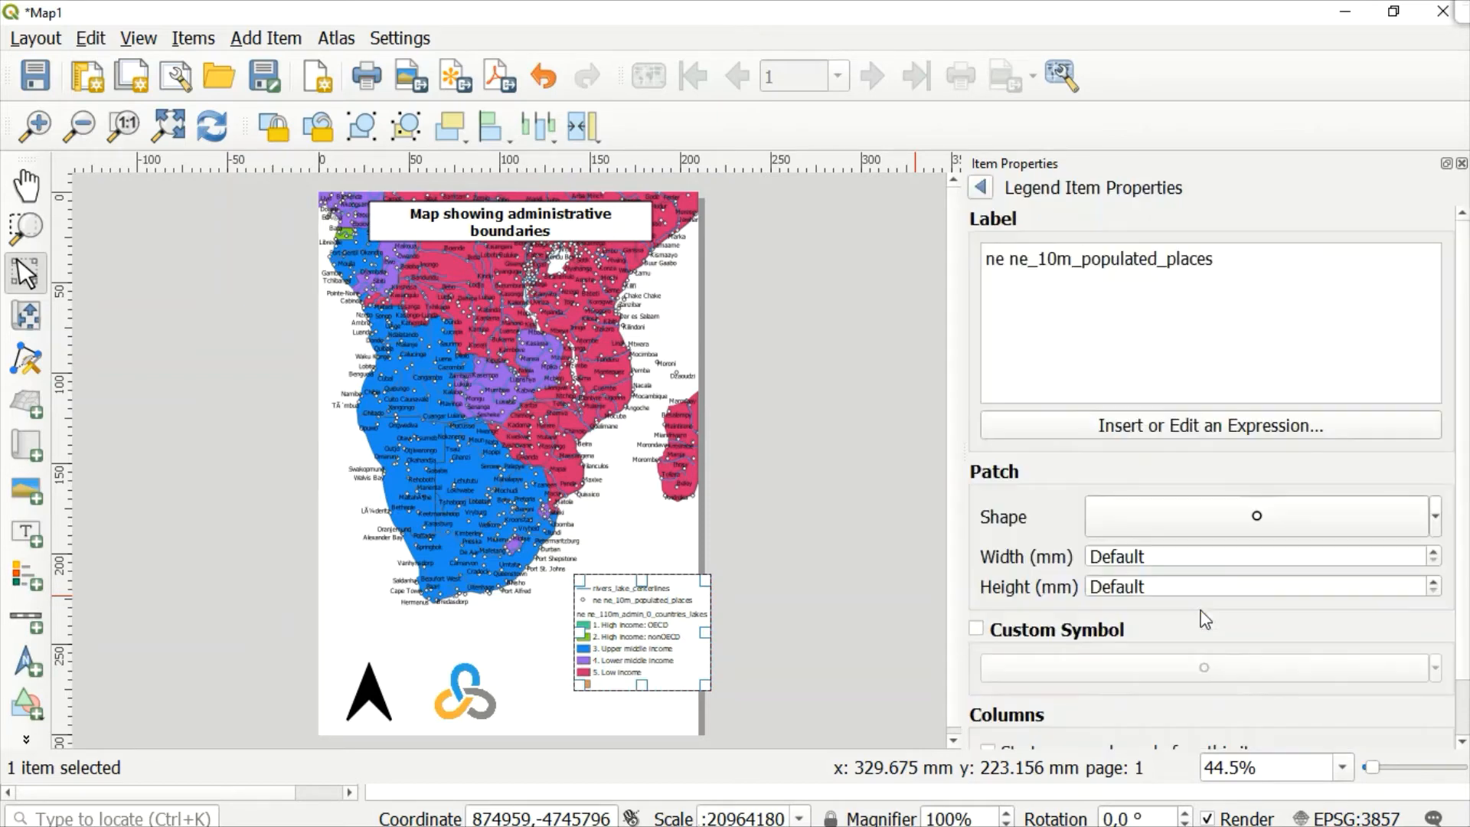
pyautogui.click(1080, 262)
pyautogui.press('BackSpace')
pyautogui.press('BackSpace')
pyautogui.press('BackSpace')
pyautogui.press('BackSpace')
pyautogui.press('BackSpace')
pyautogui.press('BackSpace')
pyautogui.press('BackSpace')
pyautogui.press('BackSpace')
pyautogui.press('BackSpace')
pyautogui.press('BackSpace')
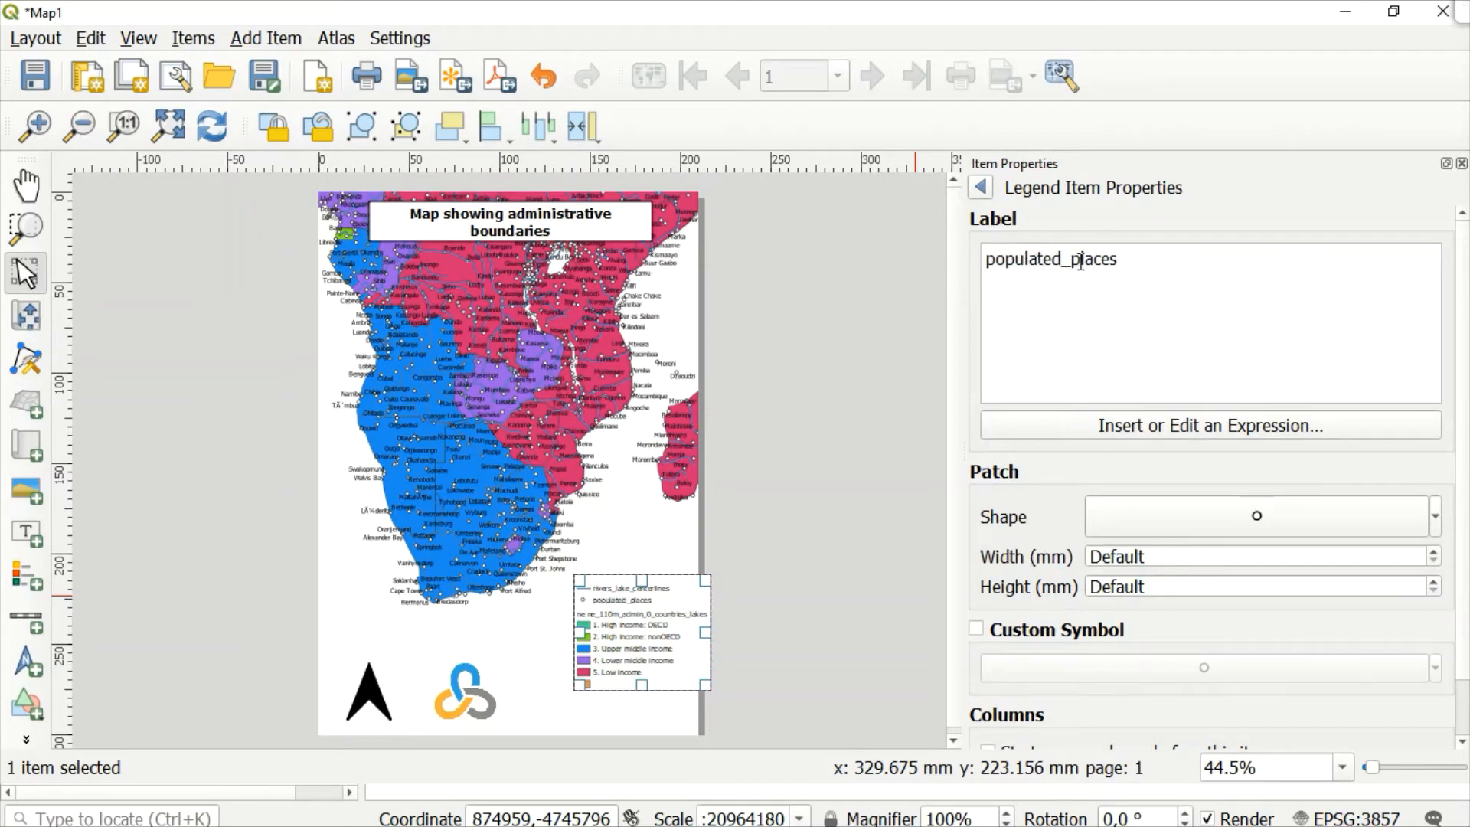
# Step: Replace the underscore in the populated places legend label with a space so it reads "populated places", and return to the legend properties
pyautogui.press('Right')
pyautogui.press('Right')
pyautogui.press('Right')
pyautogui.press('Delete')
pyautogui.click(981, 189)
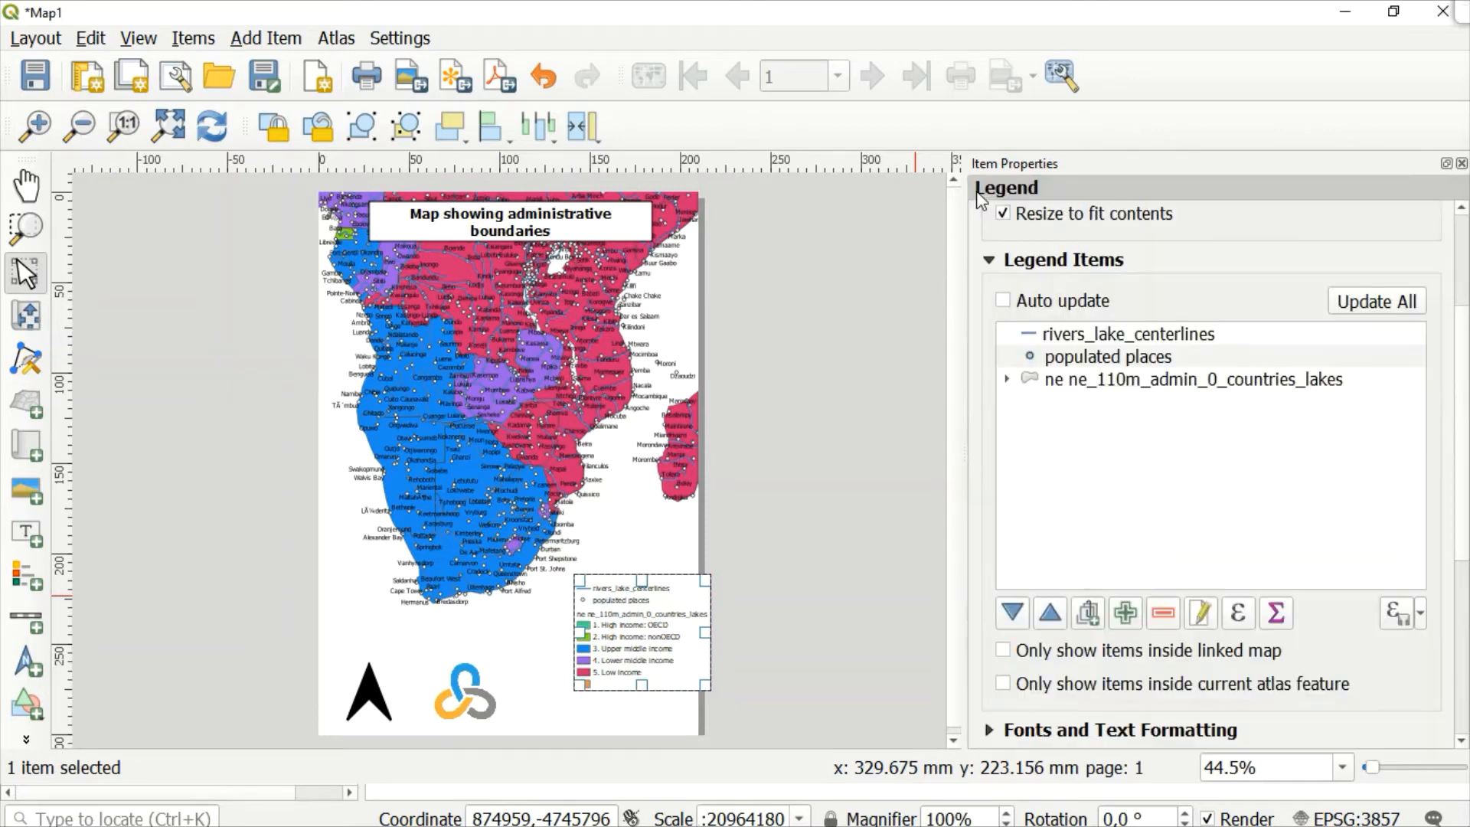
# Step: Shorten the countries legend item's label to "admin_0_countries_lakes" by removing its "ne ne_110m_" prefix
pyautogui.click(1092, 392)
pyautogui.click(1199, 617)
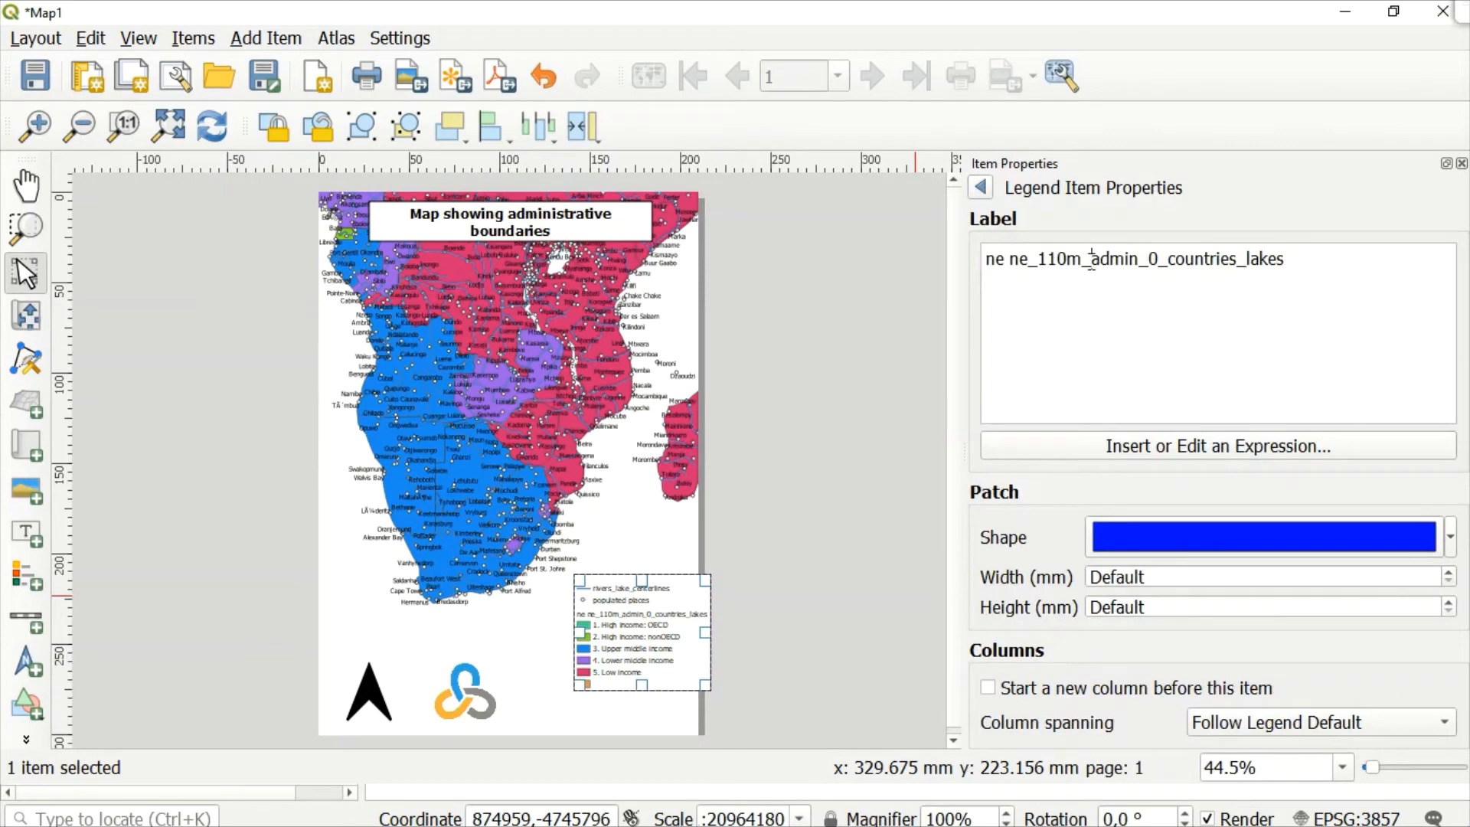
pyautogui.moveTo(1092, 260); pyautogui.dragTo(967, 258)
pyautogui.press('BackSpace')
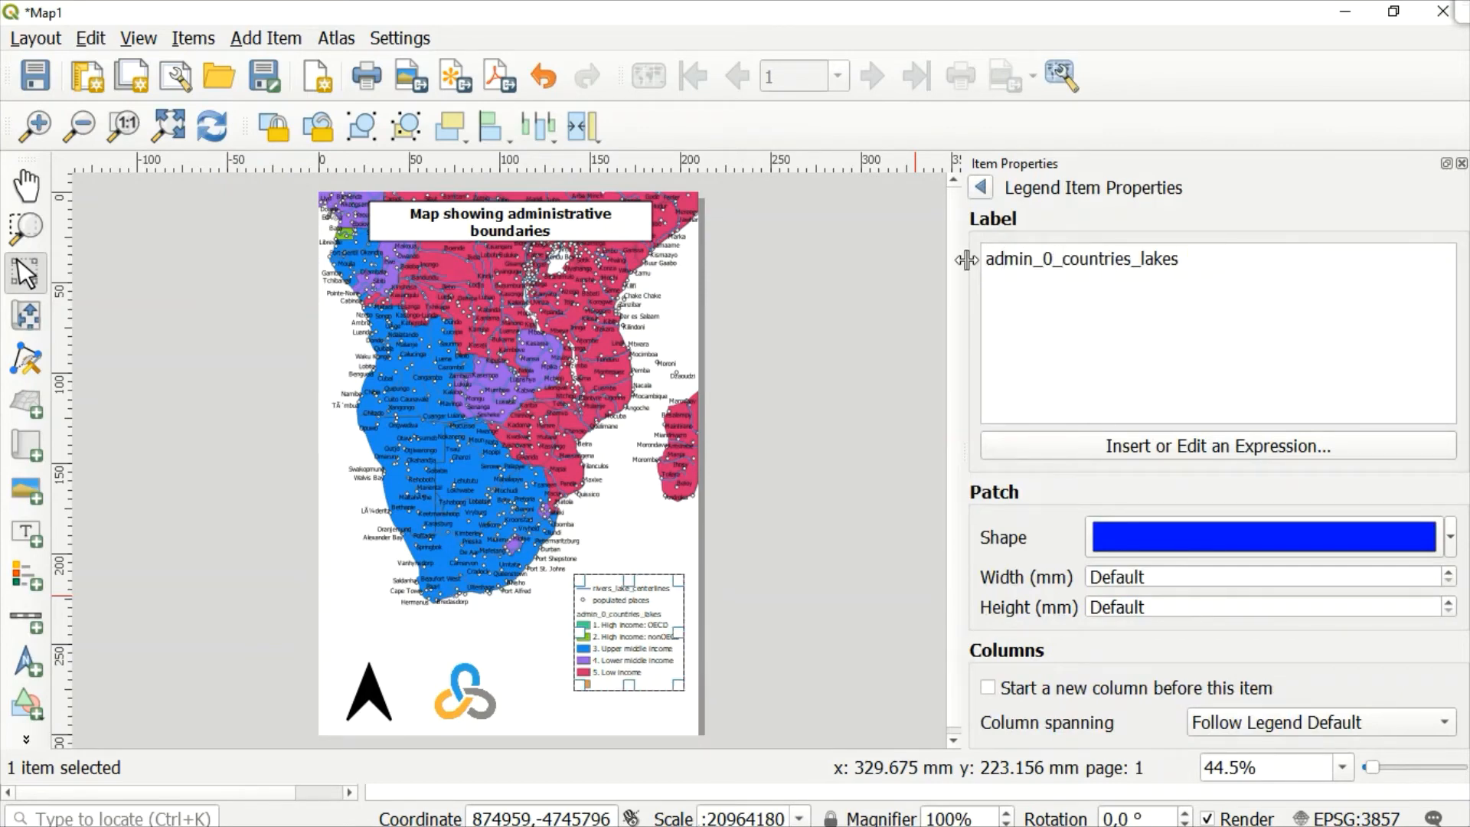
# Step: Clean up the countries legend item's label to read "admin countries lakes" and return to the legend properties
pyautogui.press('Delete')
pyautogui.press('Delete')
pyautogui.press('BackSpace')
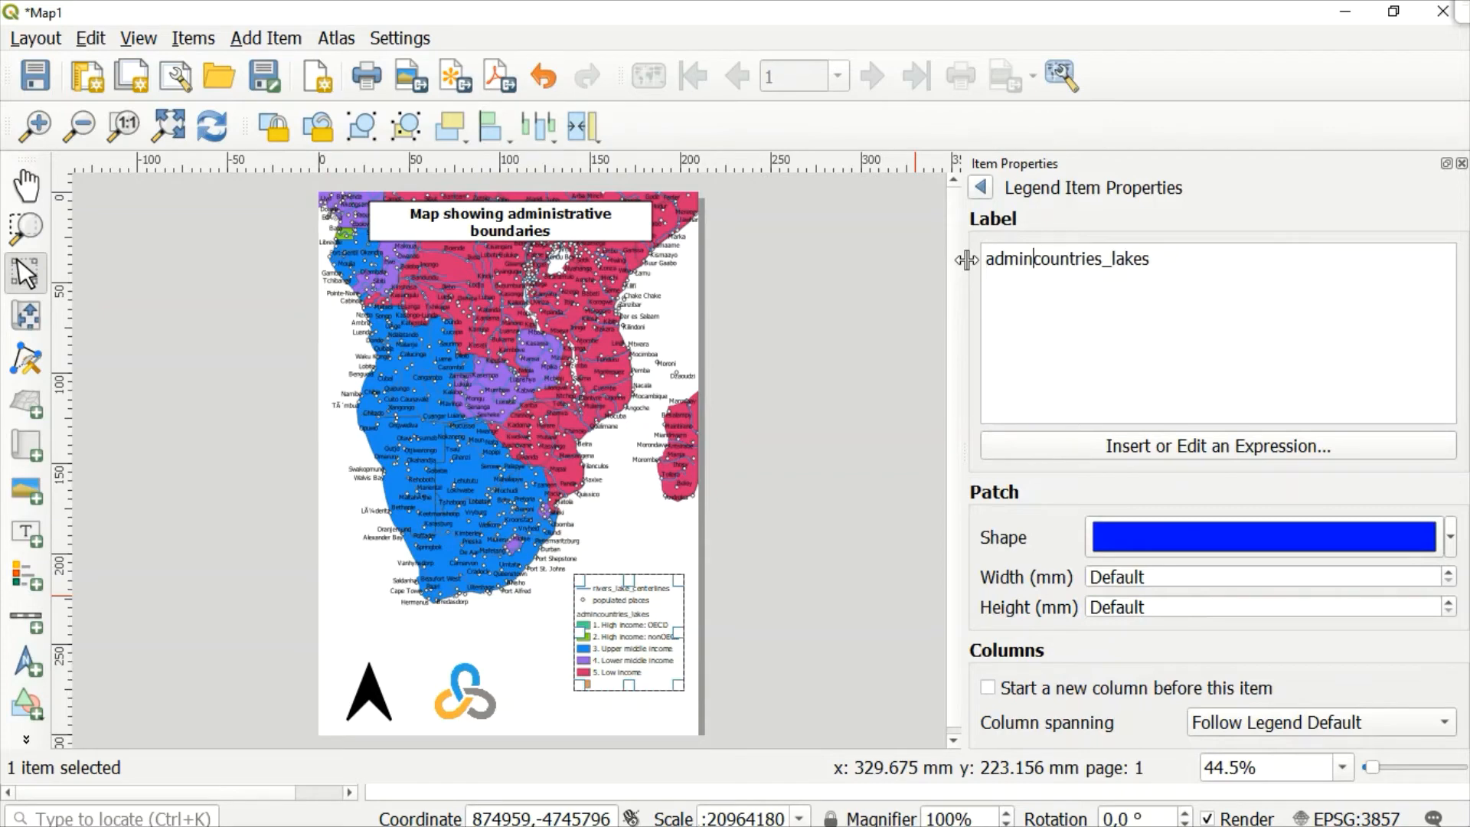
pyautogui.press('Right')
pyautogui.press('Right')
pyautogui.press('Right')
pyautogui.press('Right')
pyautogui.press('Right')
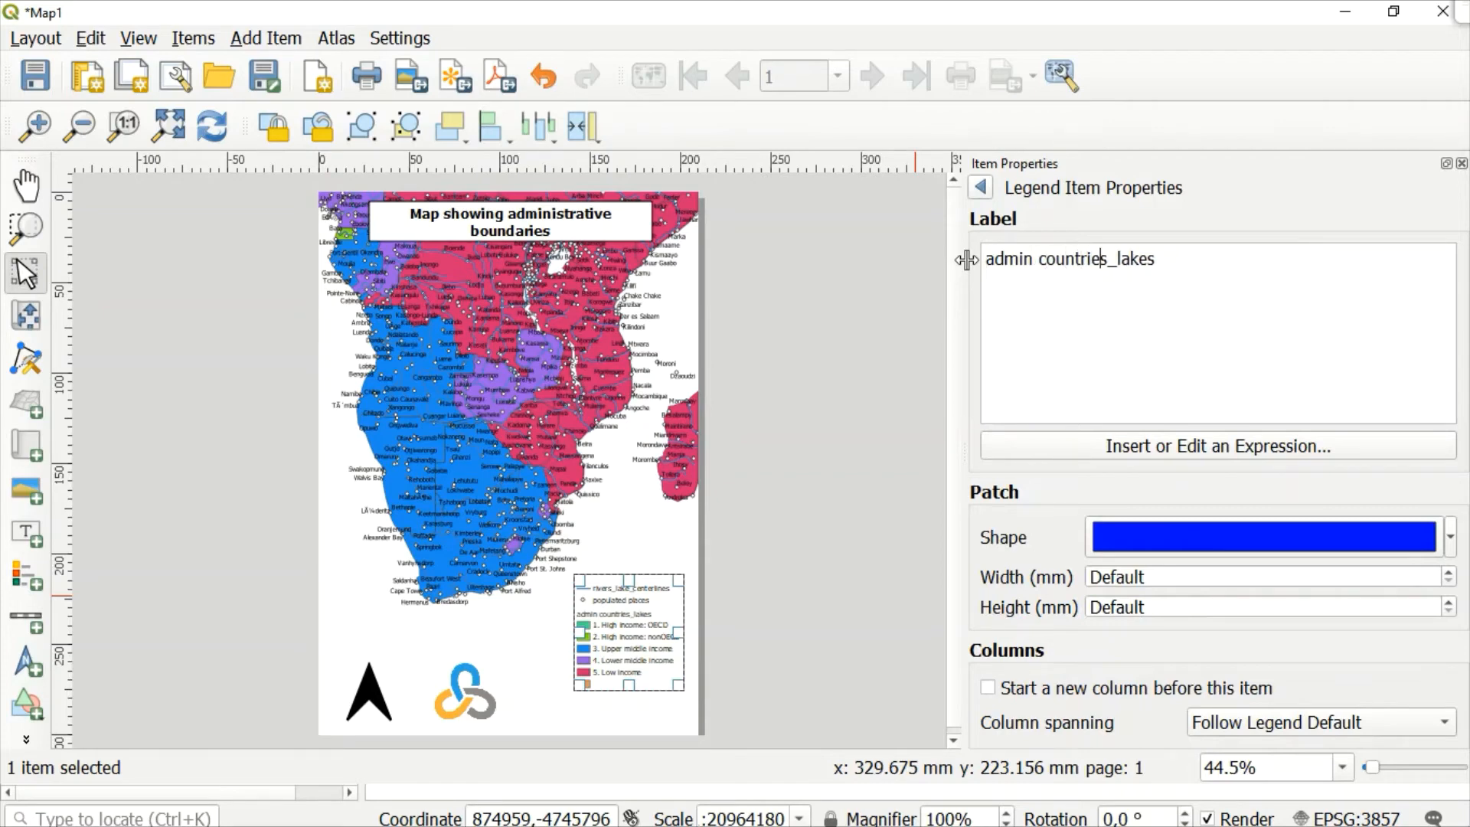
pyautogui.press('BackSpace')
pyautogui.click(980, 187)
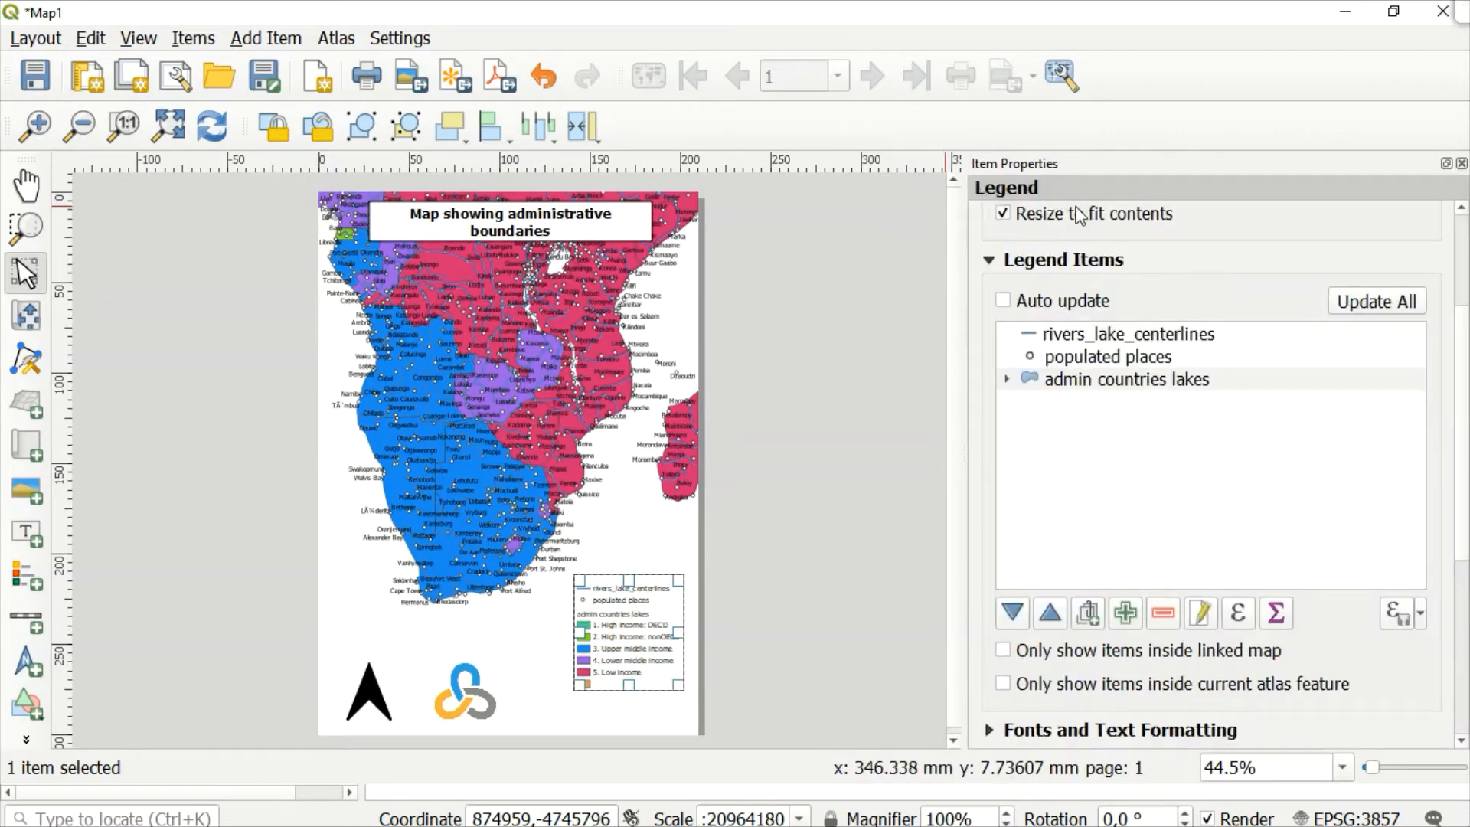
# Step: Frame the legend with a thicker outline and shift it slightly down the page
pyautogui.click(1004, 380)
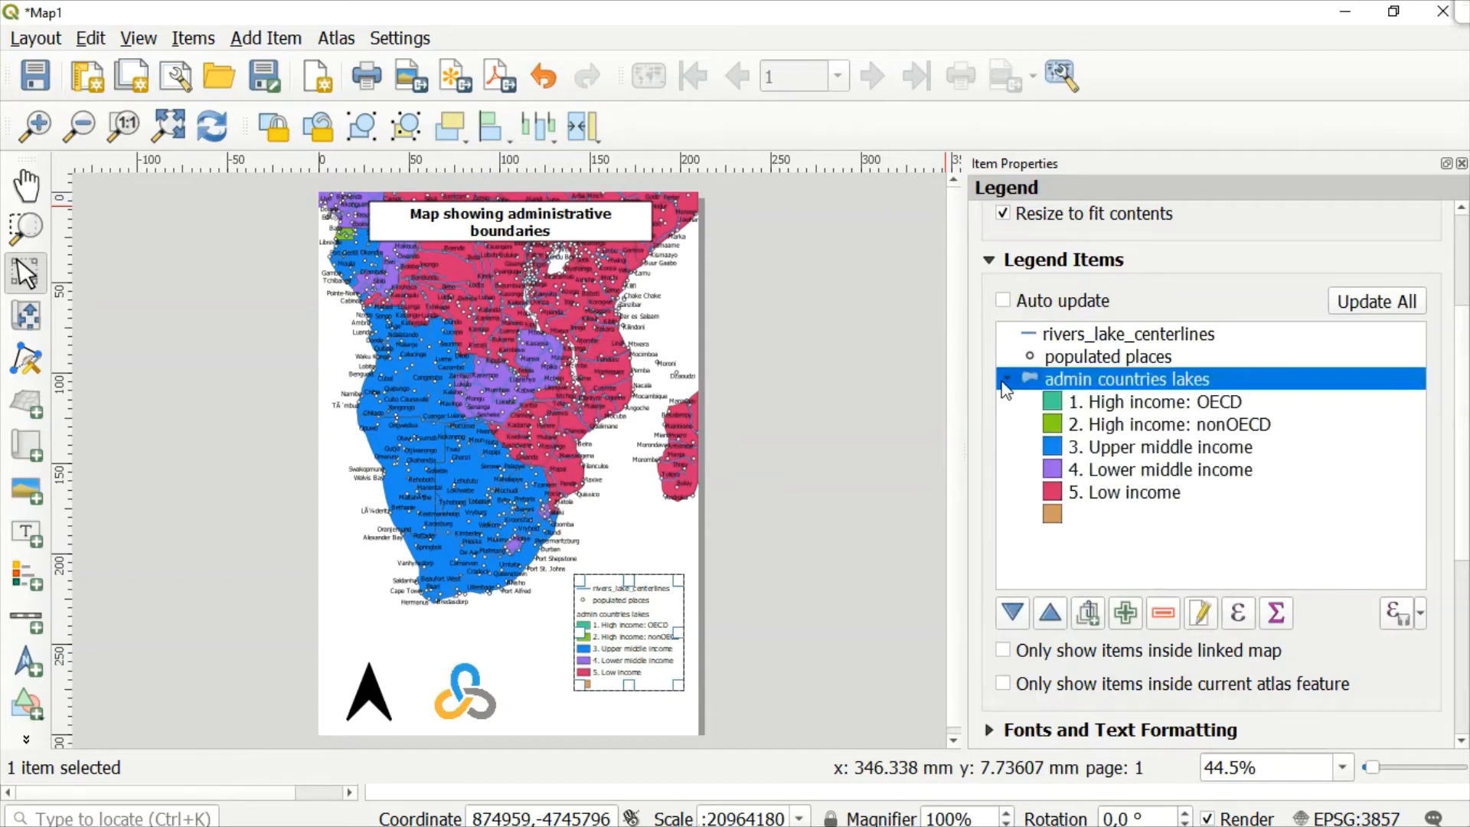
pyautogui.click(1002, 380)
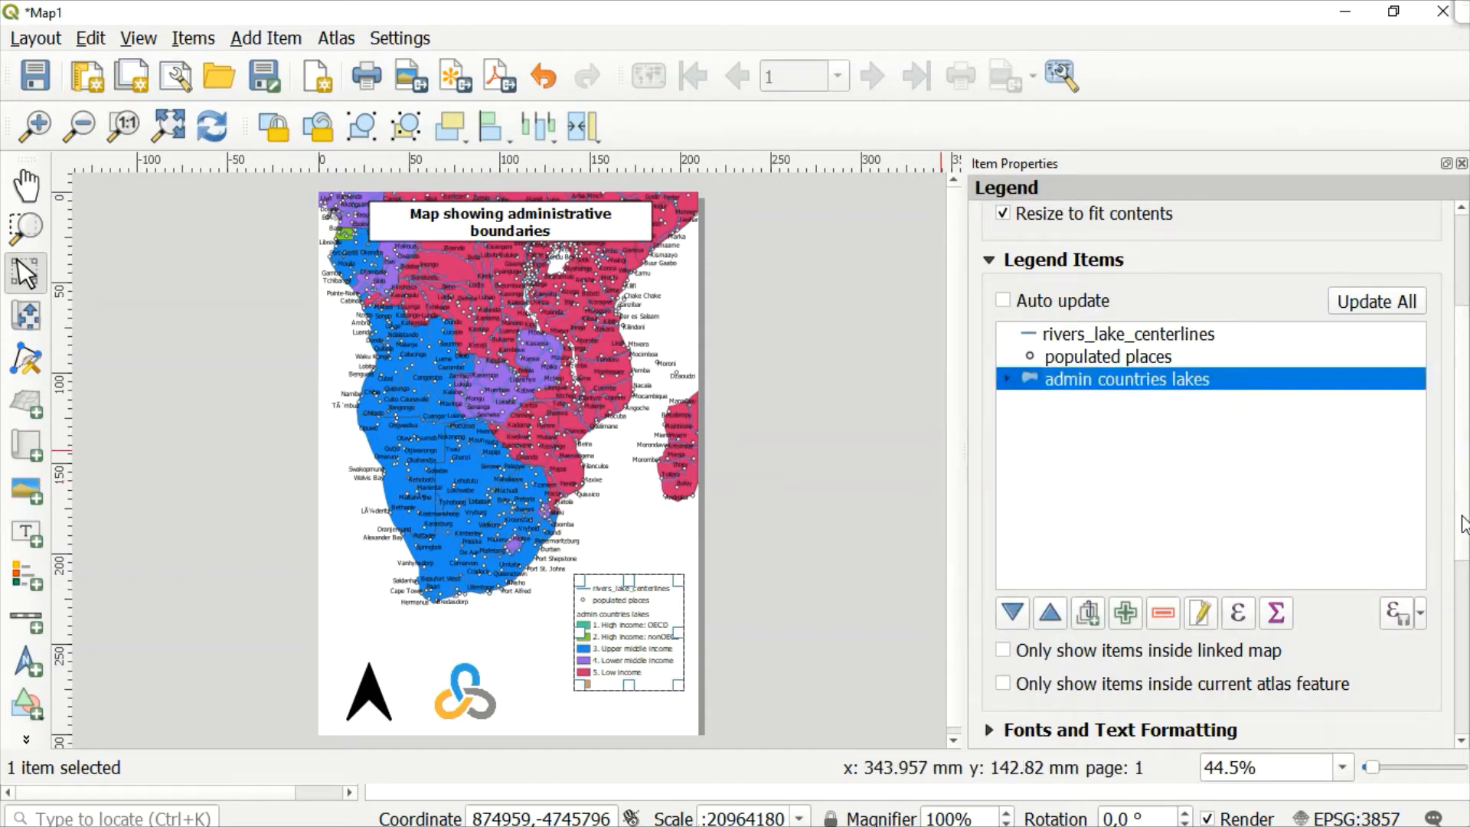
pyautogui.scroll(-2, 1460, 528)
pyautogui.scroll(-5, 1465, 559)
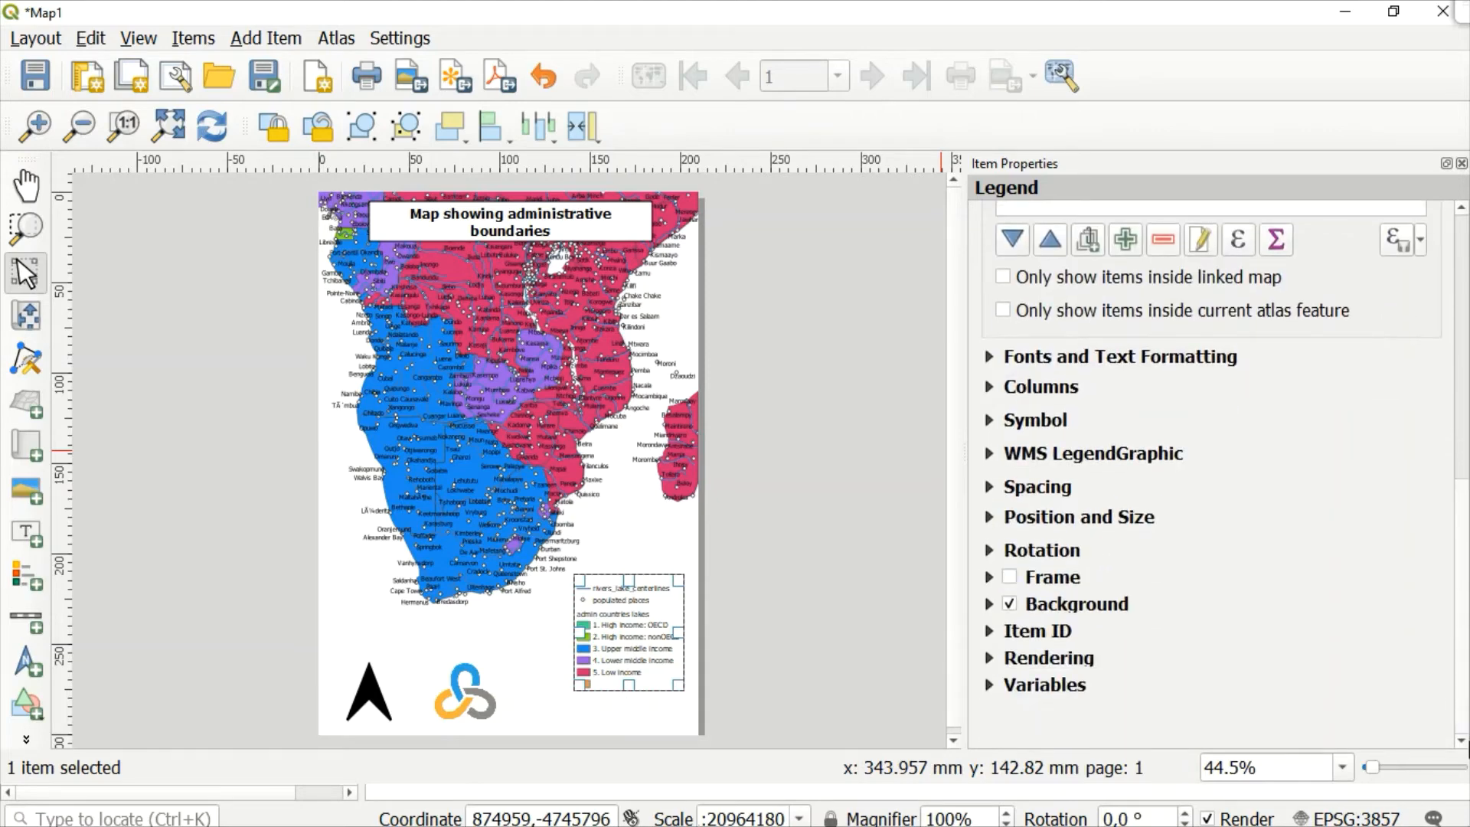
pyautogui.click(1010, 577)
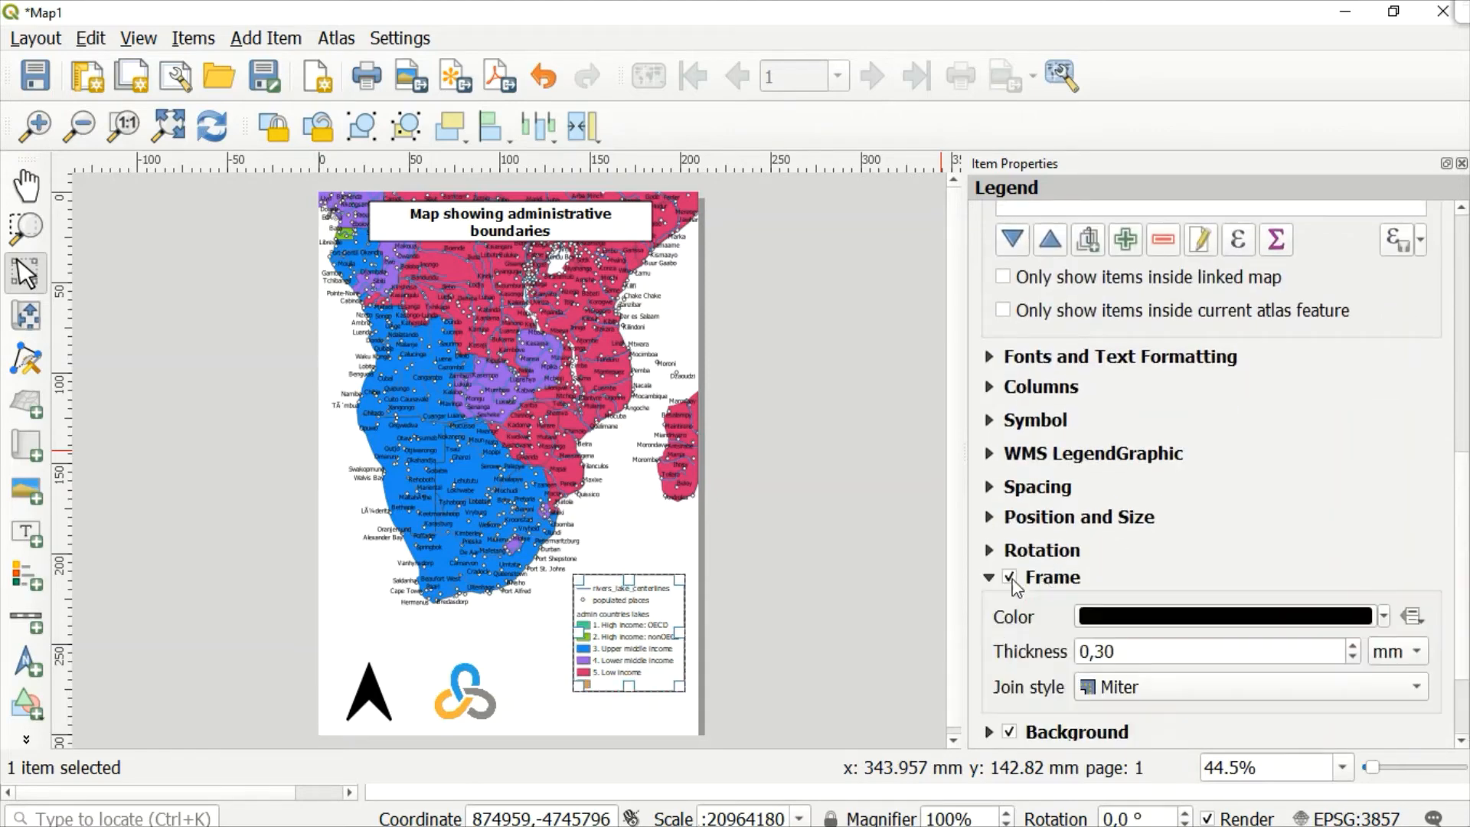
pyautogui.click(1107, 652)
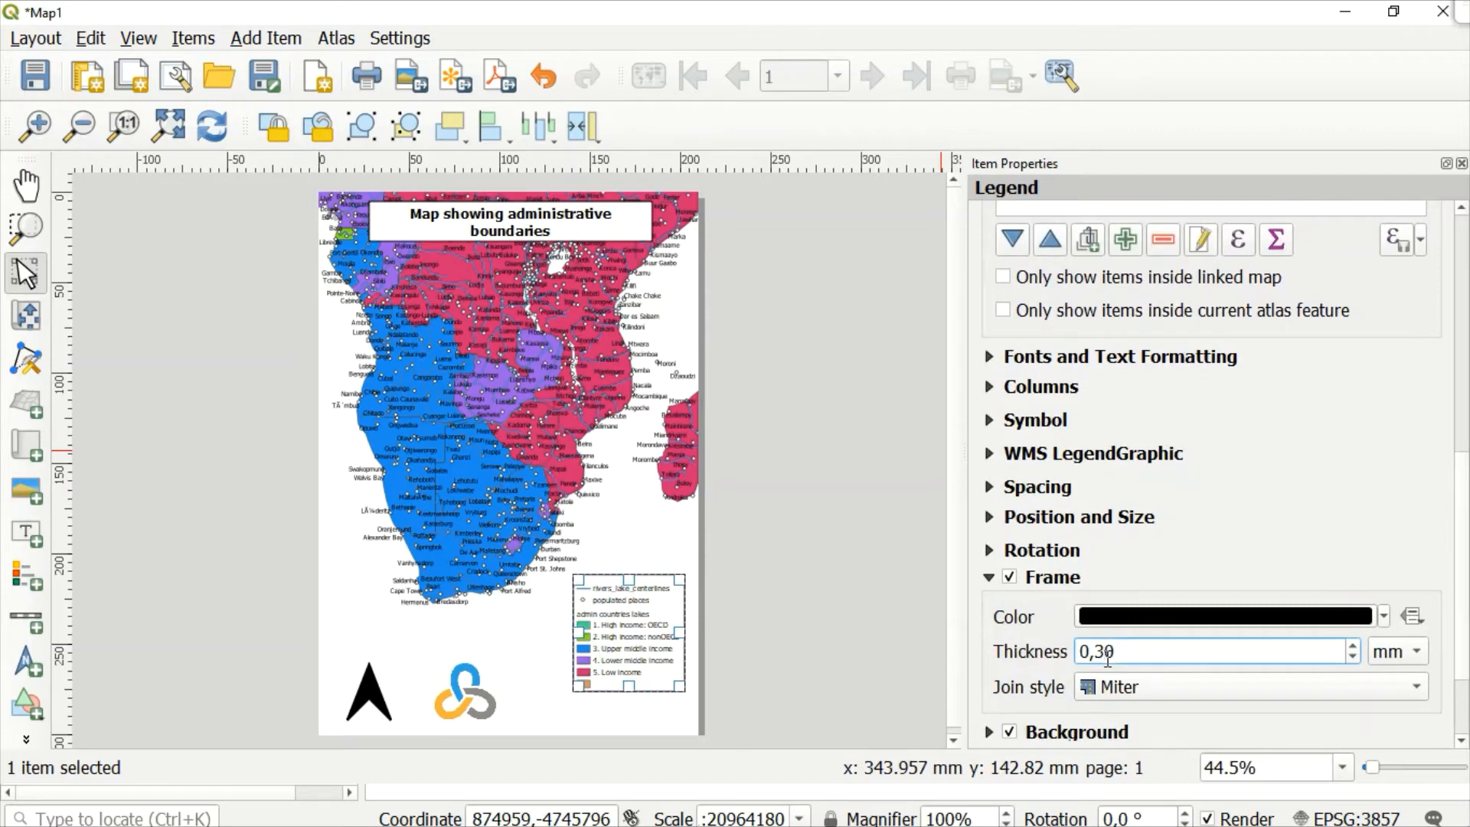
pyautogui.press('BackSpace')
pyautogui.write('5')
pyautogui.click(990, 577)
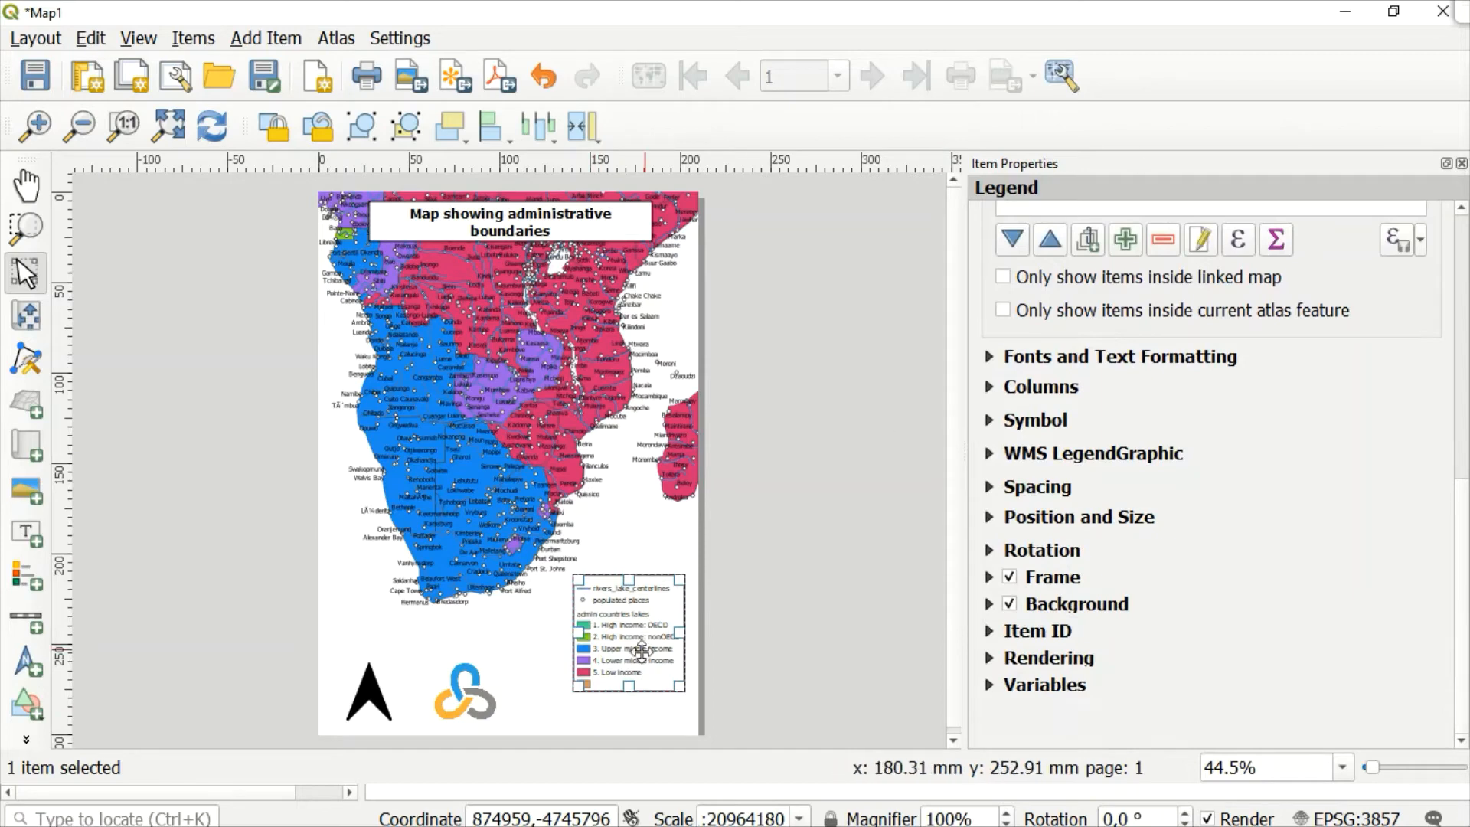
pyautogui.moveTo(656, 634); pyautogui.dragTo(654, 657)
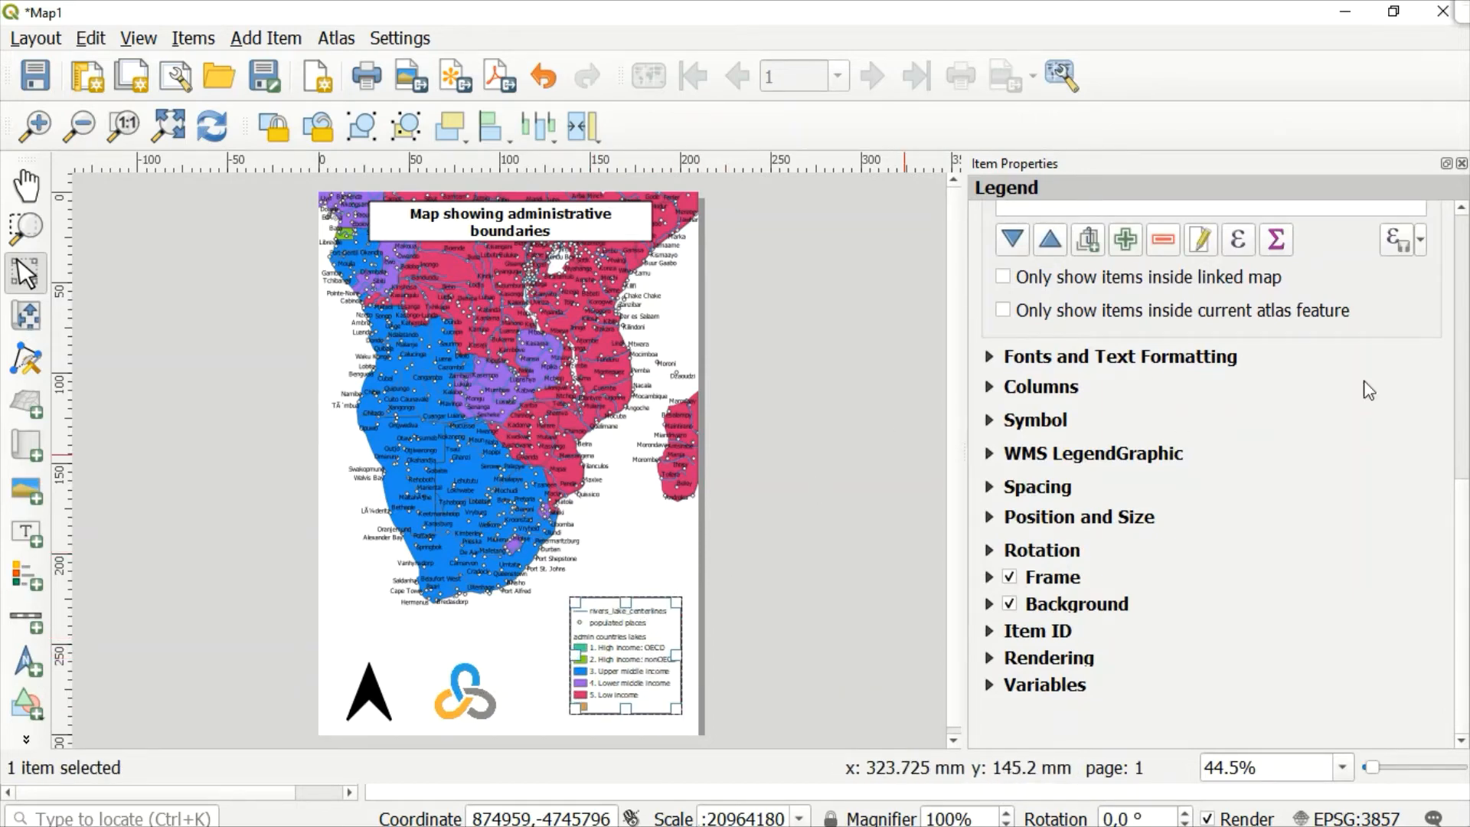
# Step: Set the font size of the legend's item labels to 14
pyautogui.scroll(5, 1349, 434)
pyautogui.scroll(-3, 1349, 434)
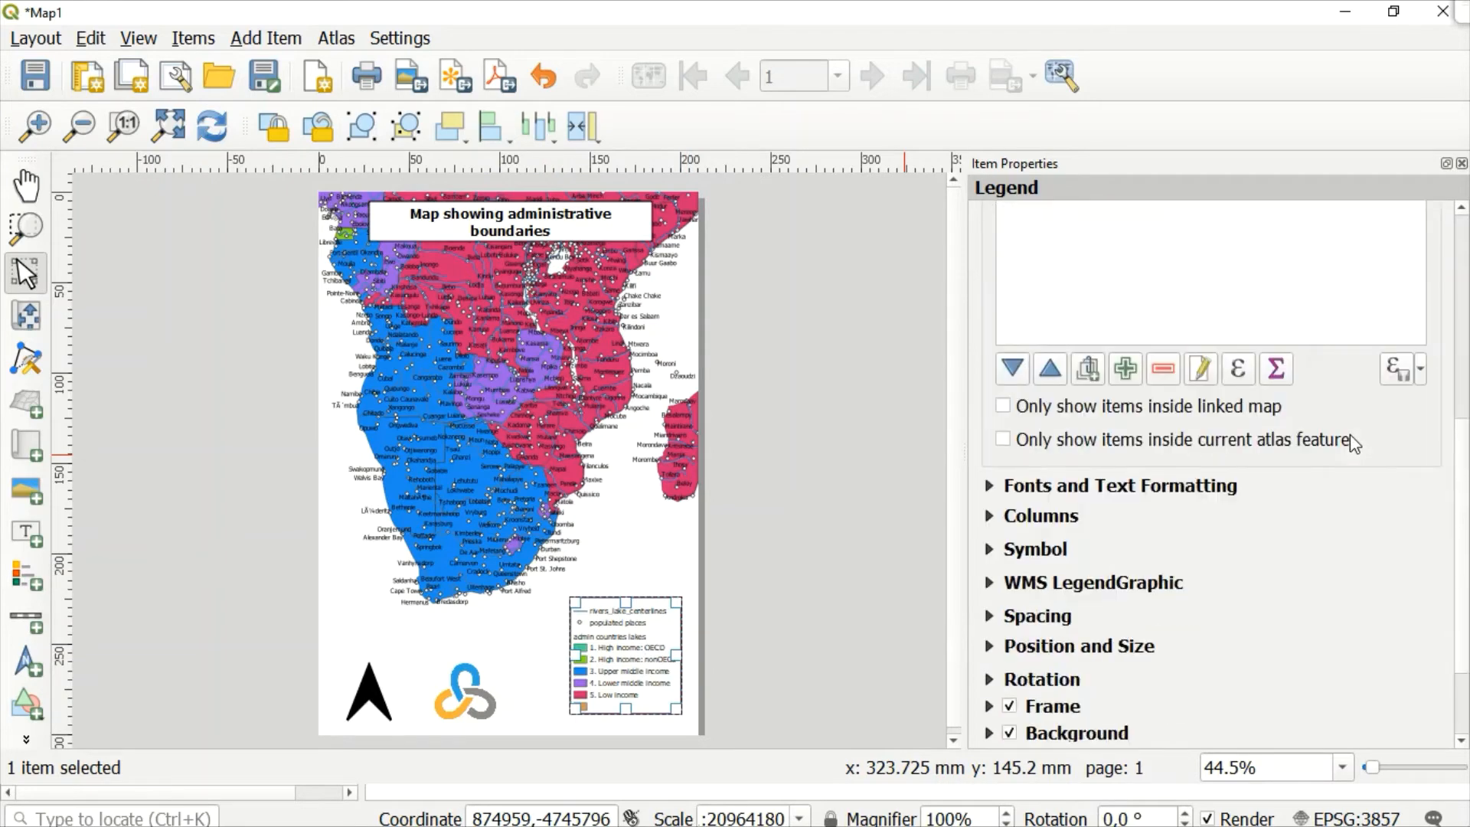
pyautogui.click(1100, 486)
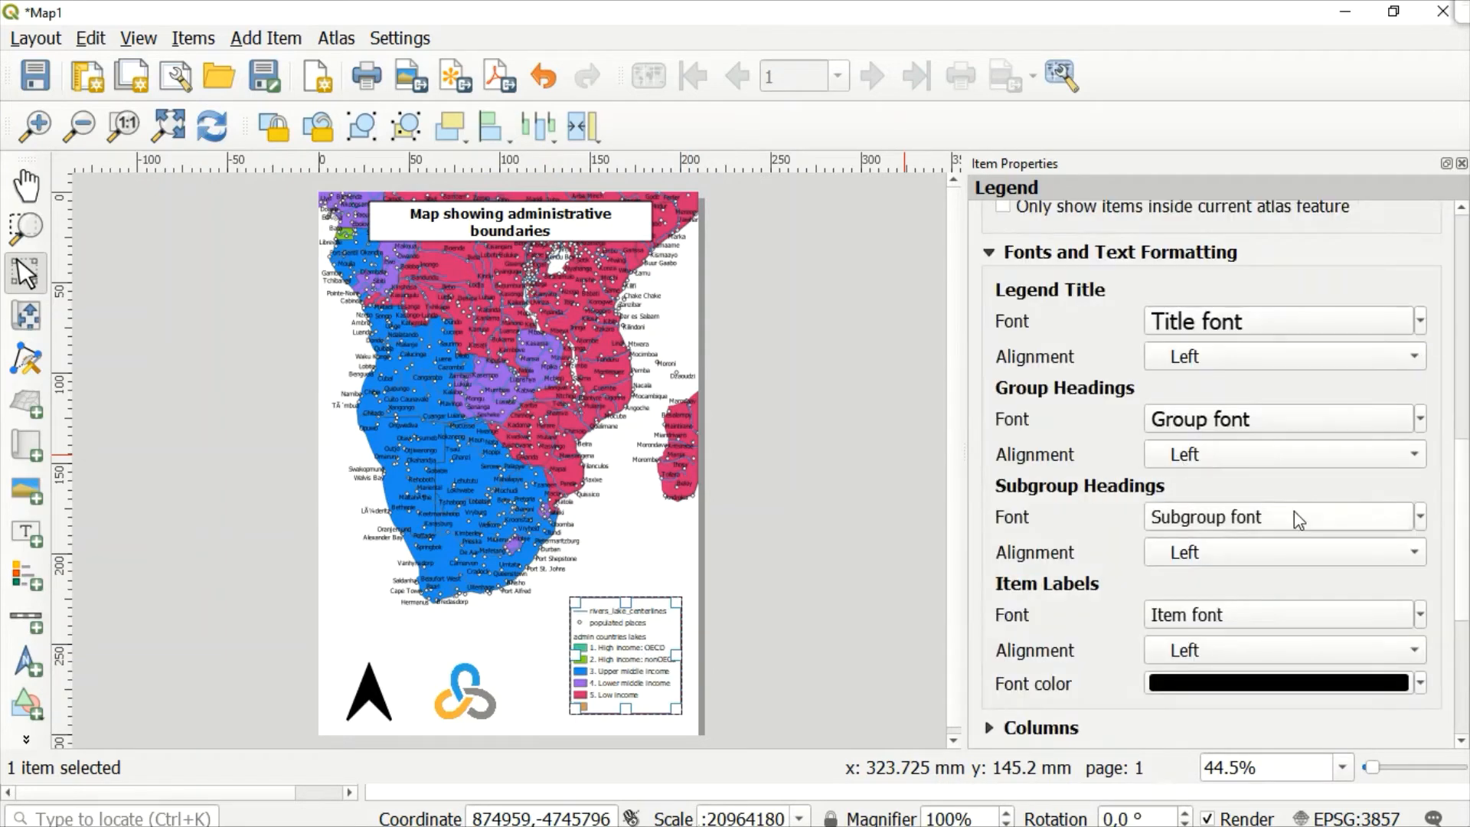
pyautogui.click(1246, 521)
pyautogui.click(957, 570)
pyautogui.click(1212, 618)
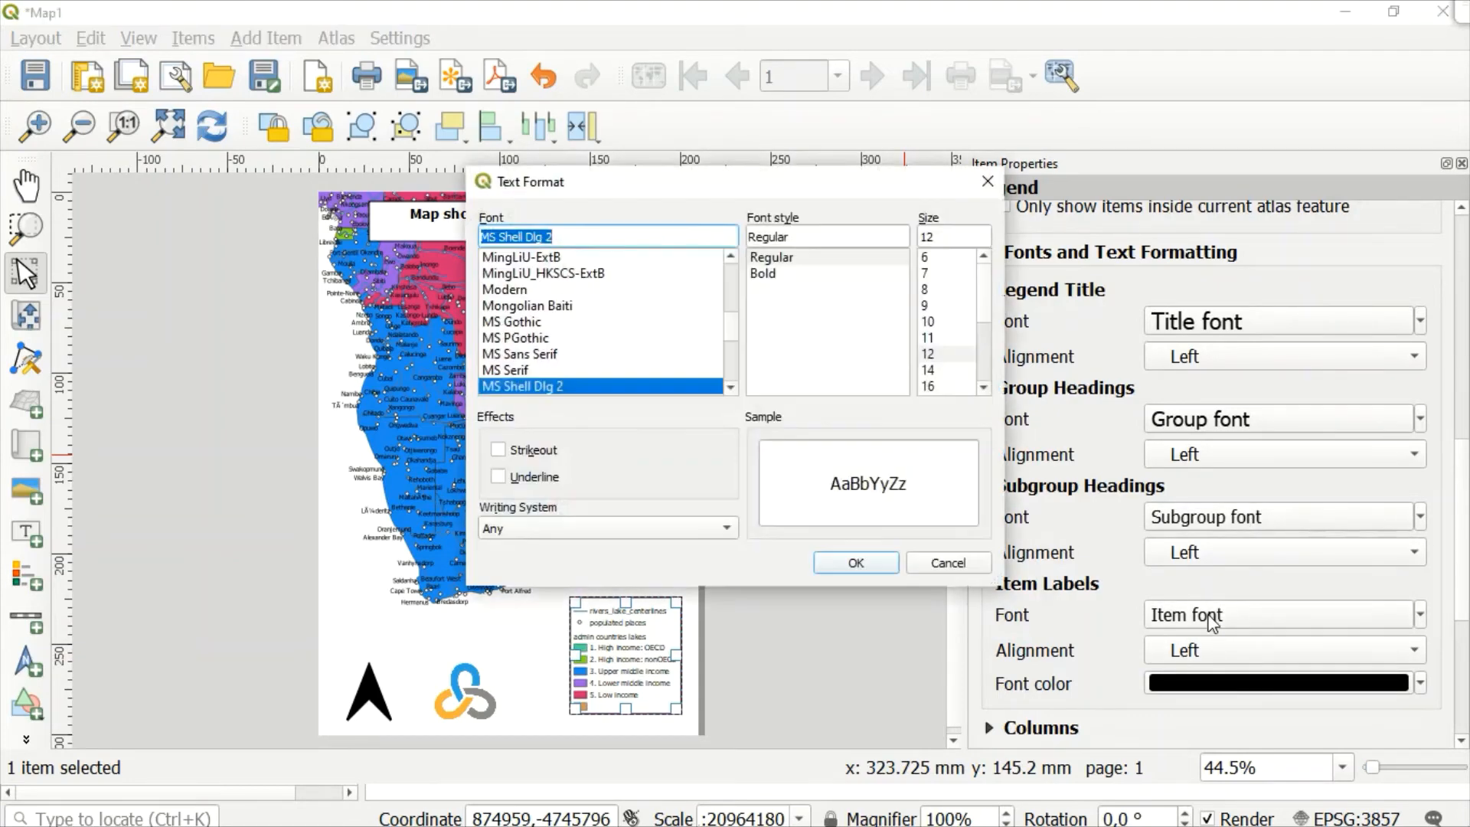
pyautogui.click(935, 371)
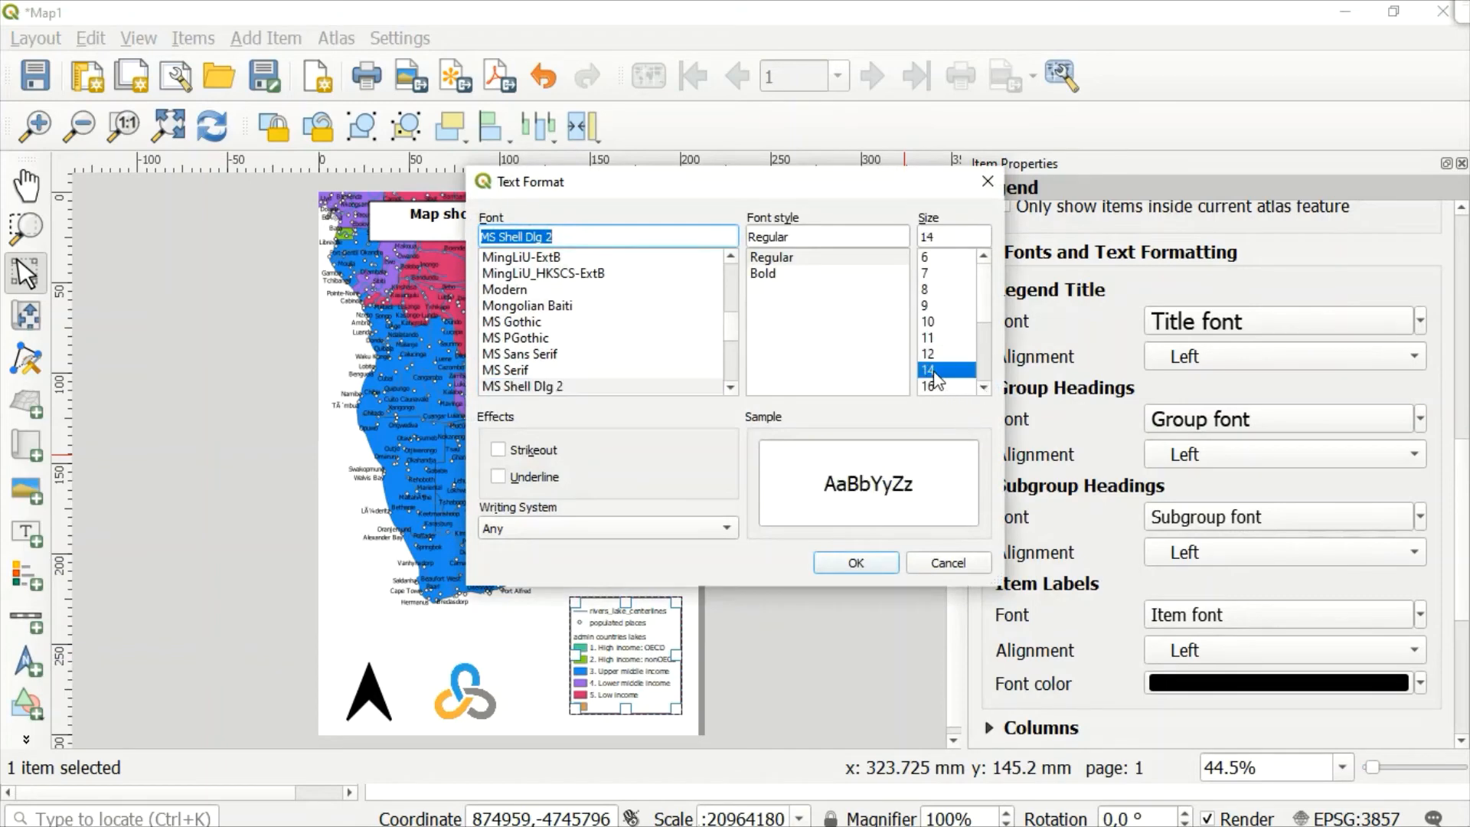
pyautogui.click(854, 561)
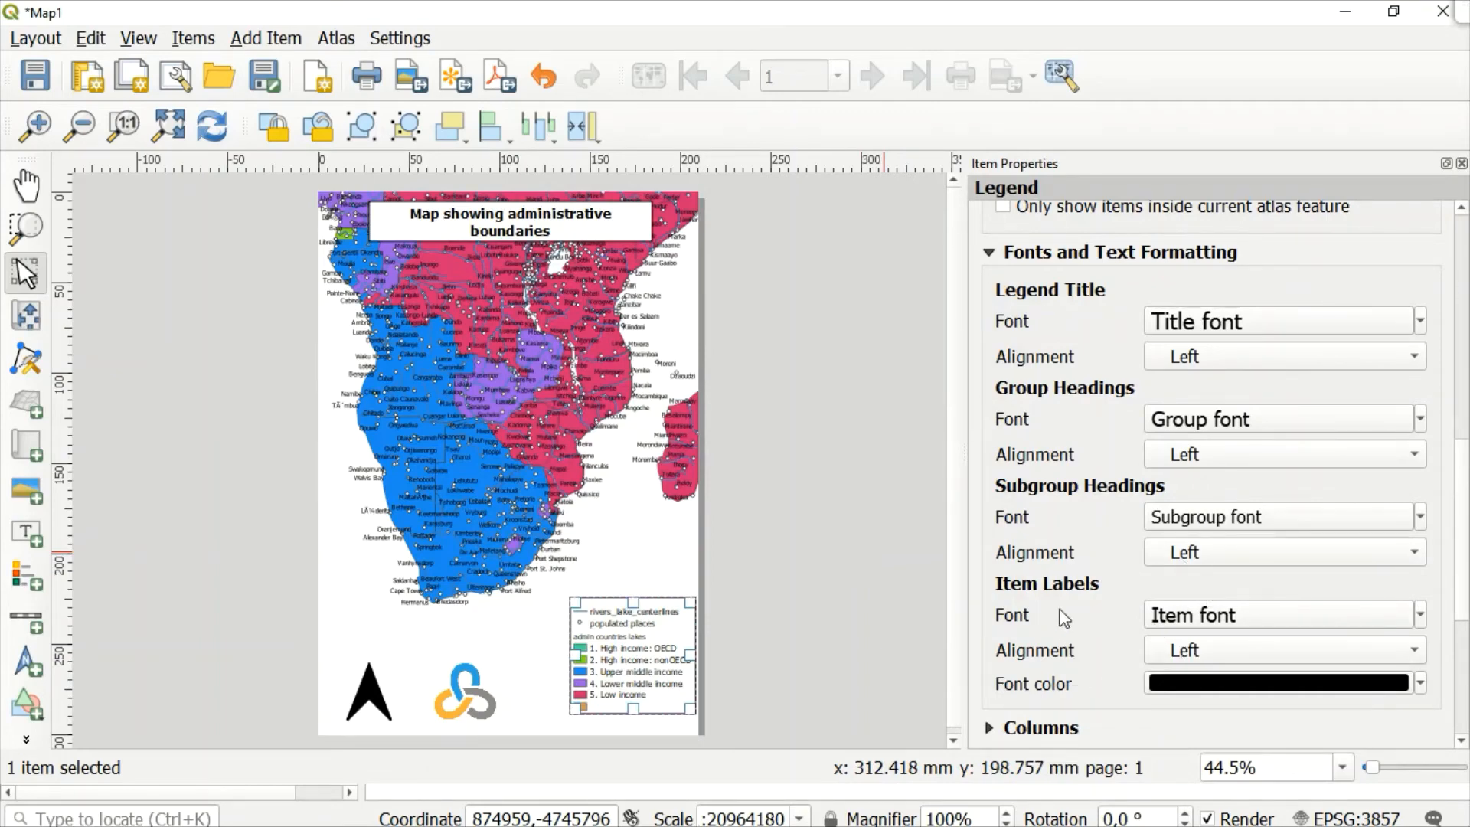
# Step: Try the legend arrangement with symbols on the right and restore the Symbols on Left arrangement
pyautogui.scroll(10, 1064, 618)
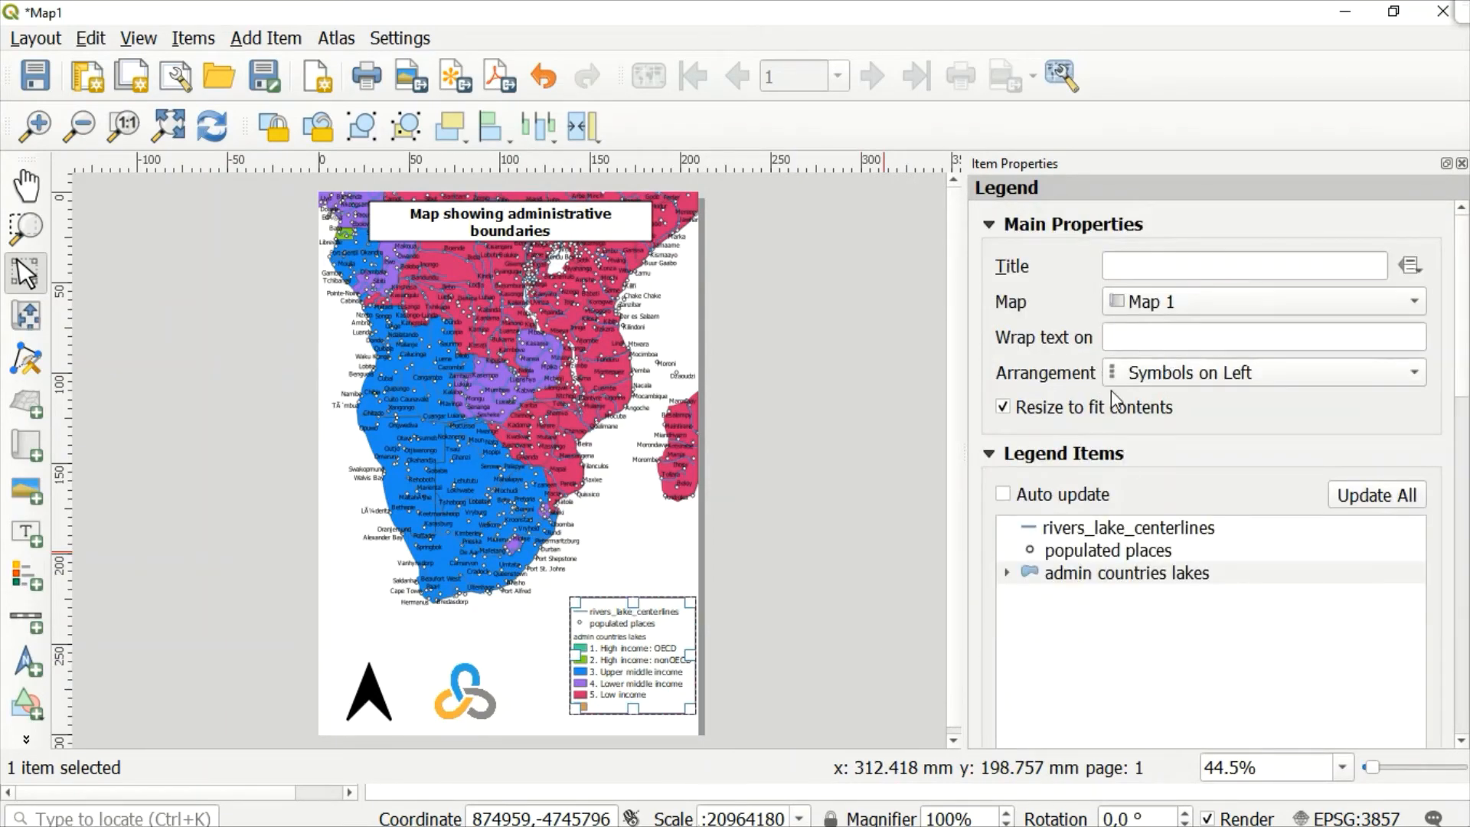
pyautogui.click(1236, 373)
pyautogui.click(1176, 400)
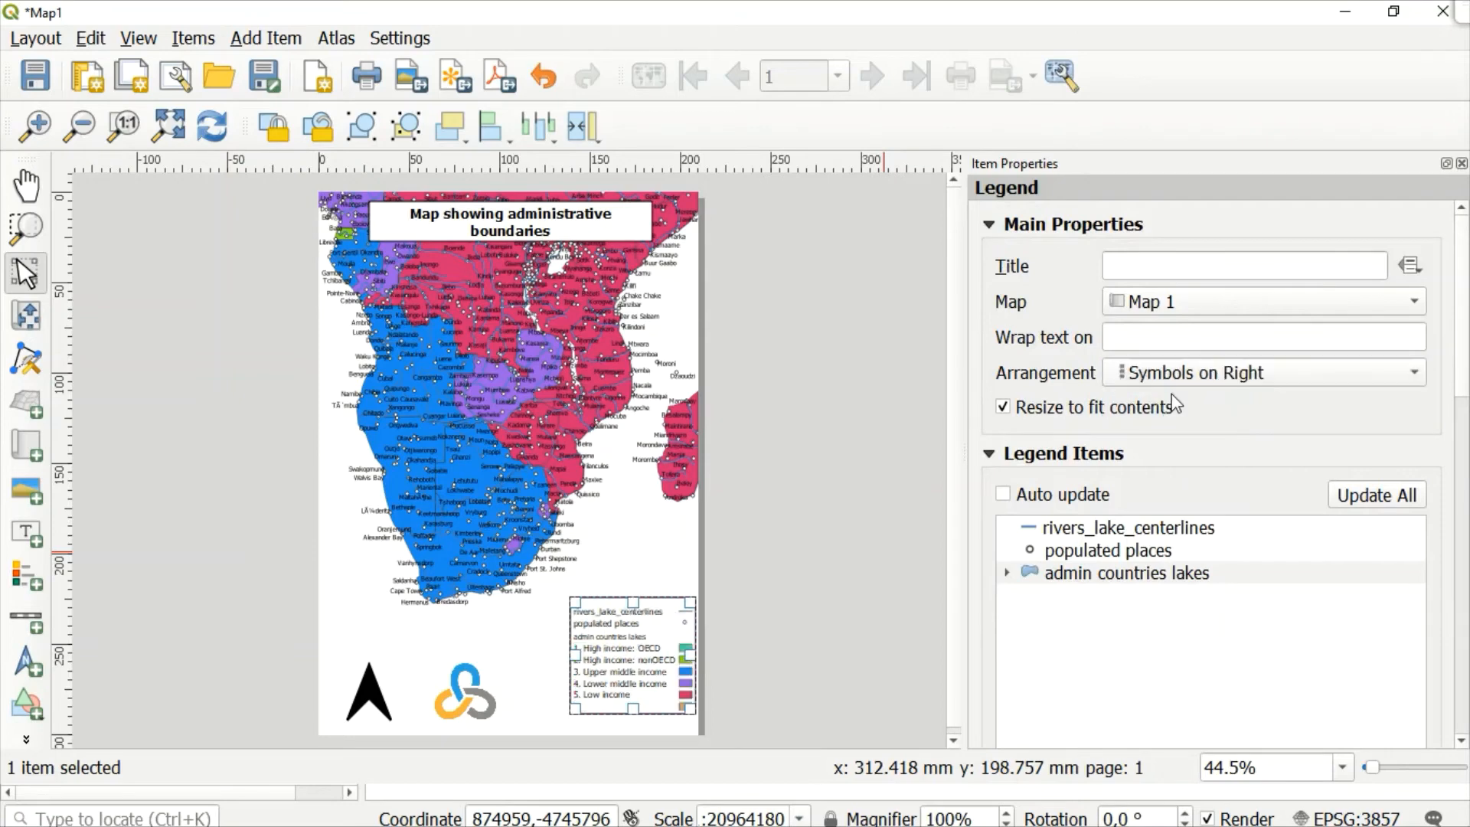
pyautogui.click(1265, 373)
pyautogui.click(1256, 375)
pyautogui.click(1204, 383)
pyautogui.click(1165, 346)
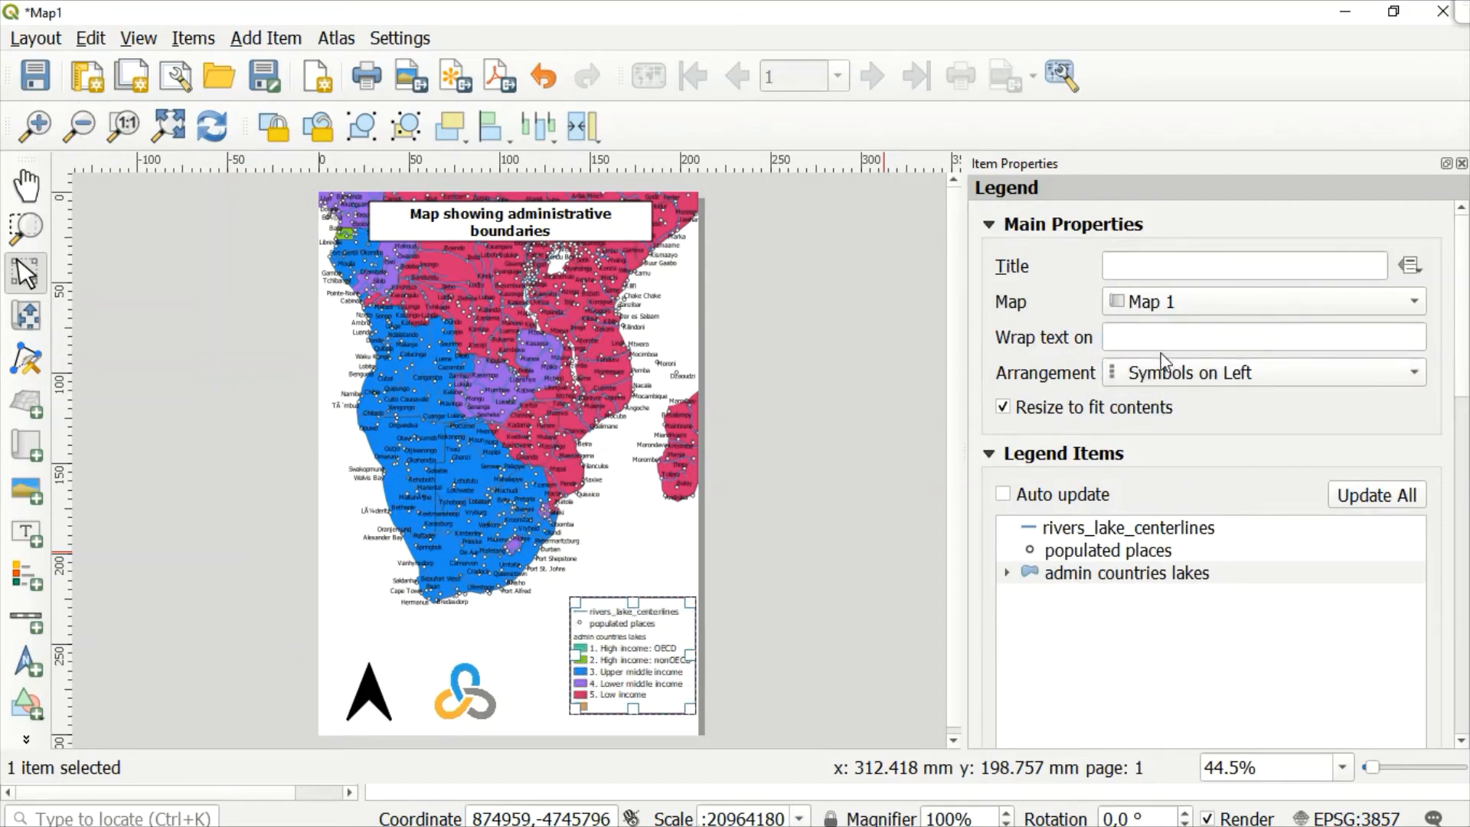
# Step: Move the legend slightly down and inward, close to the lower right corner of the page
pyautogui.moveTo(667, 618); pyautogui.dragTo(659, 632)
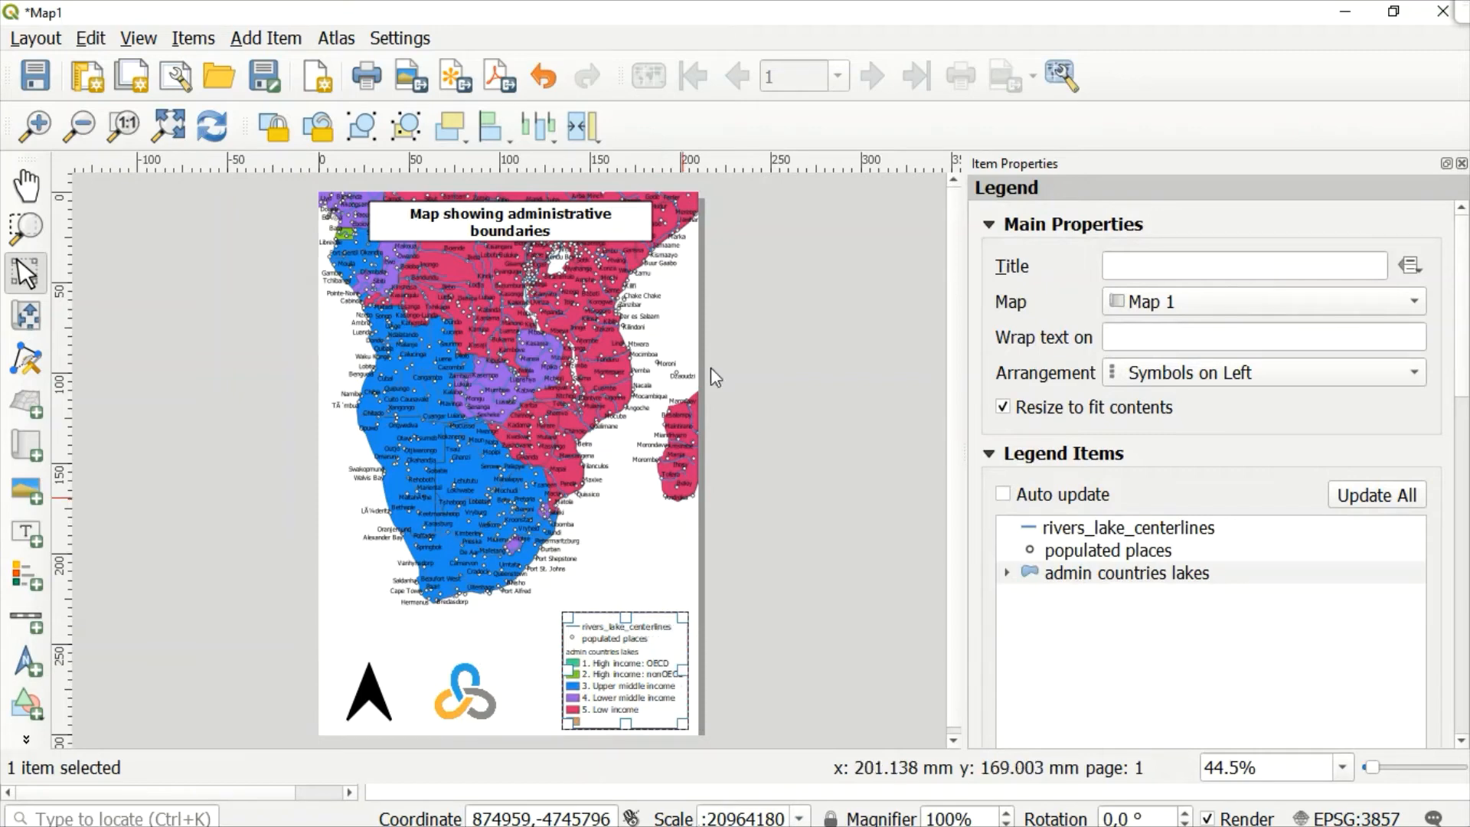
# Step: Add a scale bar below the map, just above the north arrow and logo
pyautogui.click(286, 38)
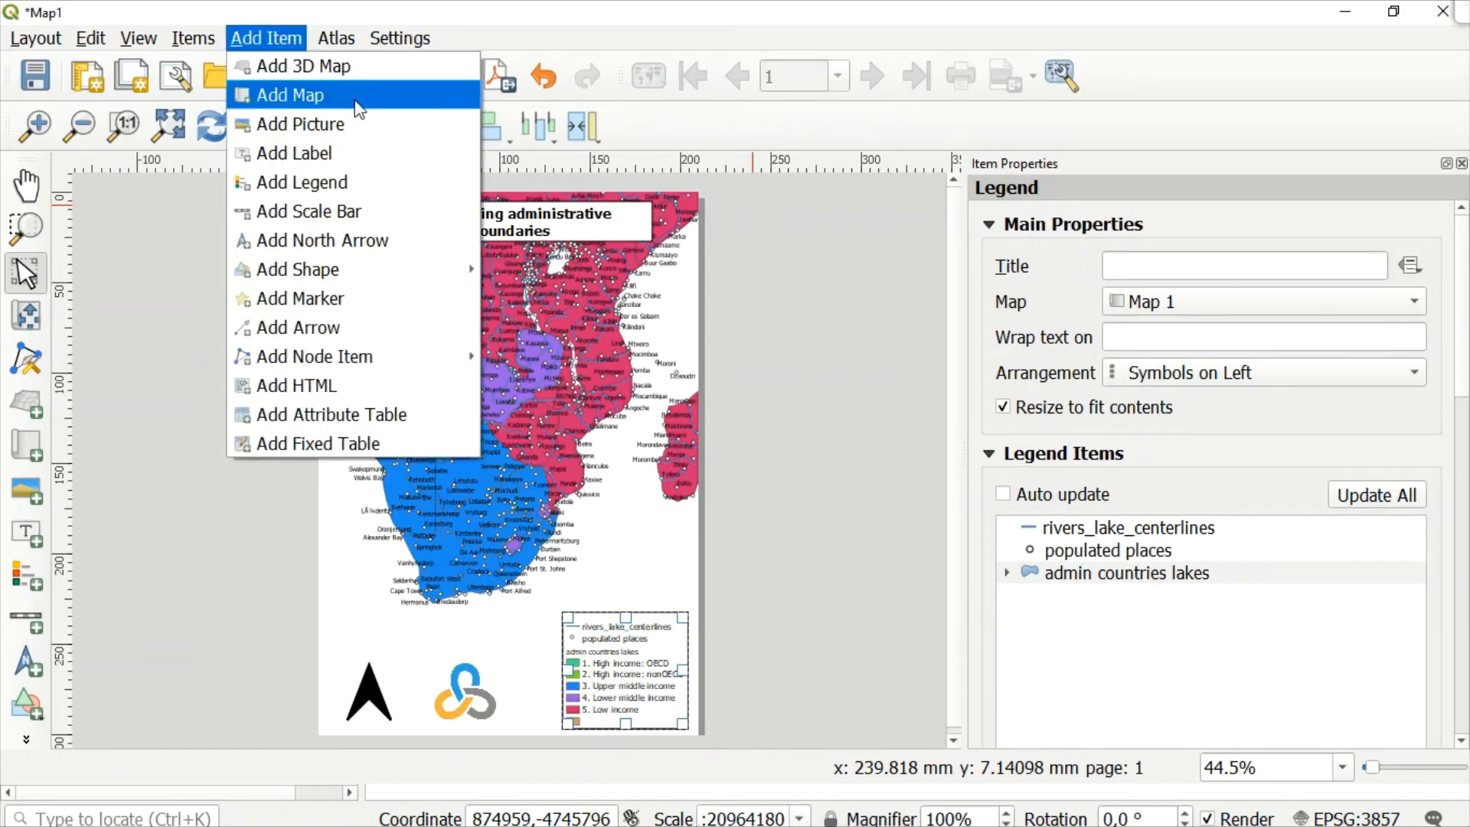
pyautogui.click(309, 211)
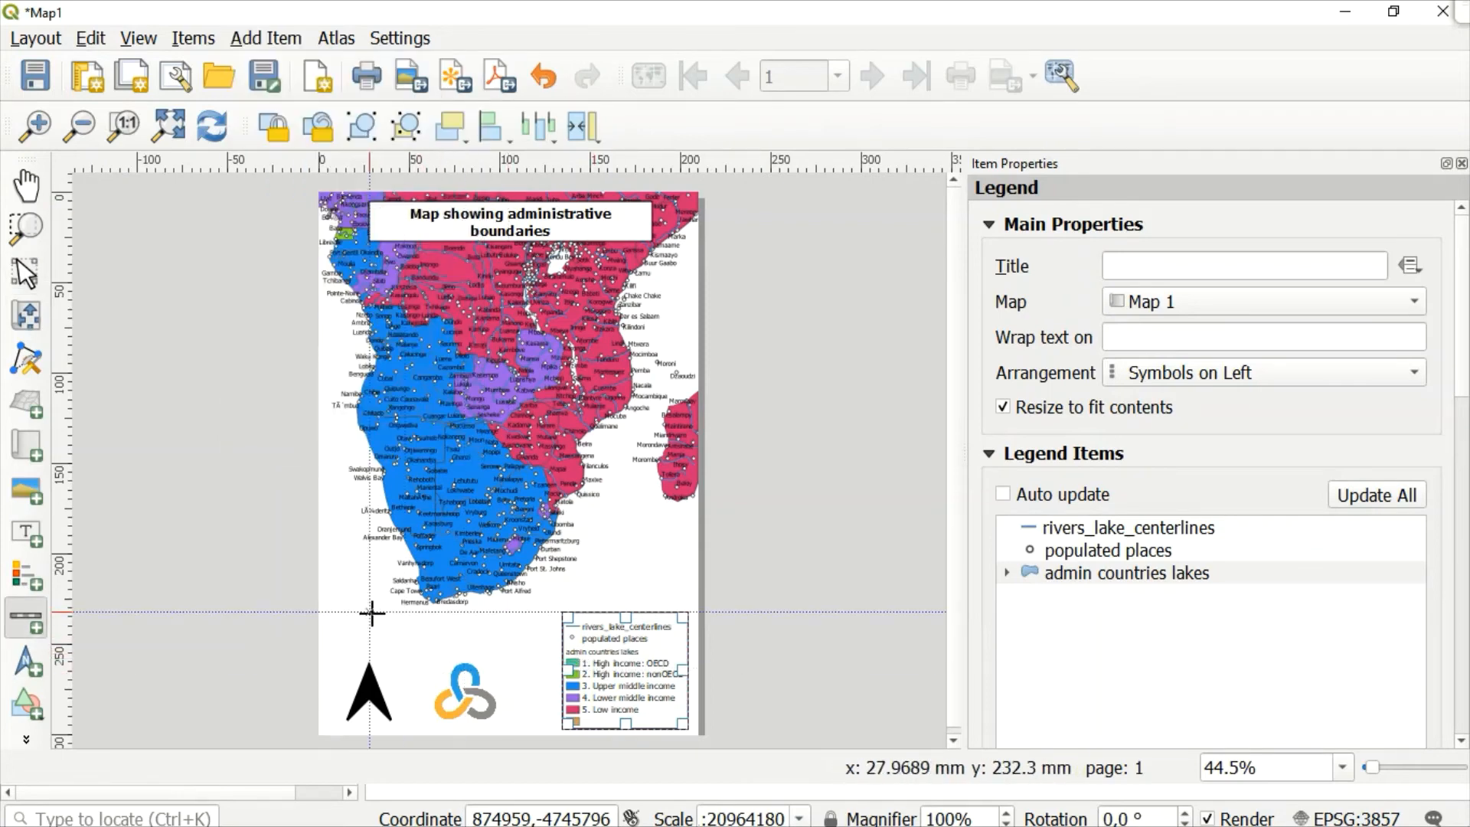
pyautogui.moveTo(344, 612); pyautogui.dragTo(526, 638)
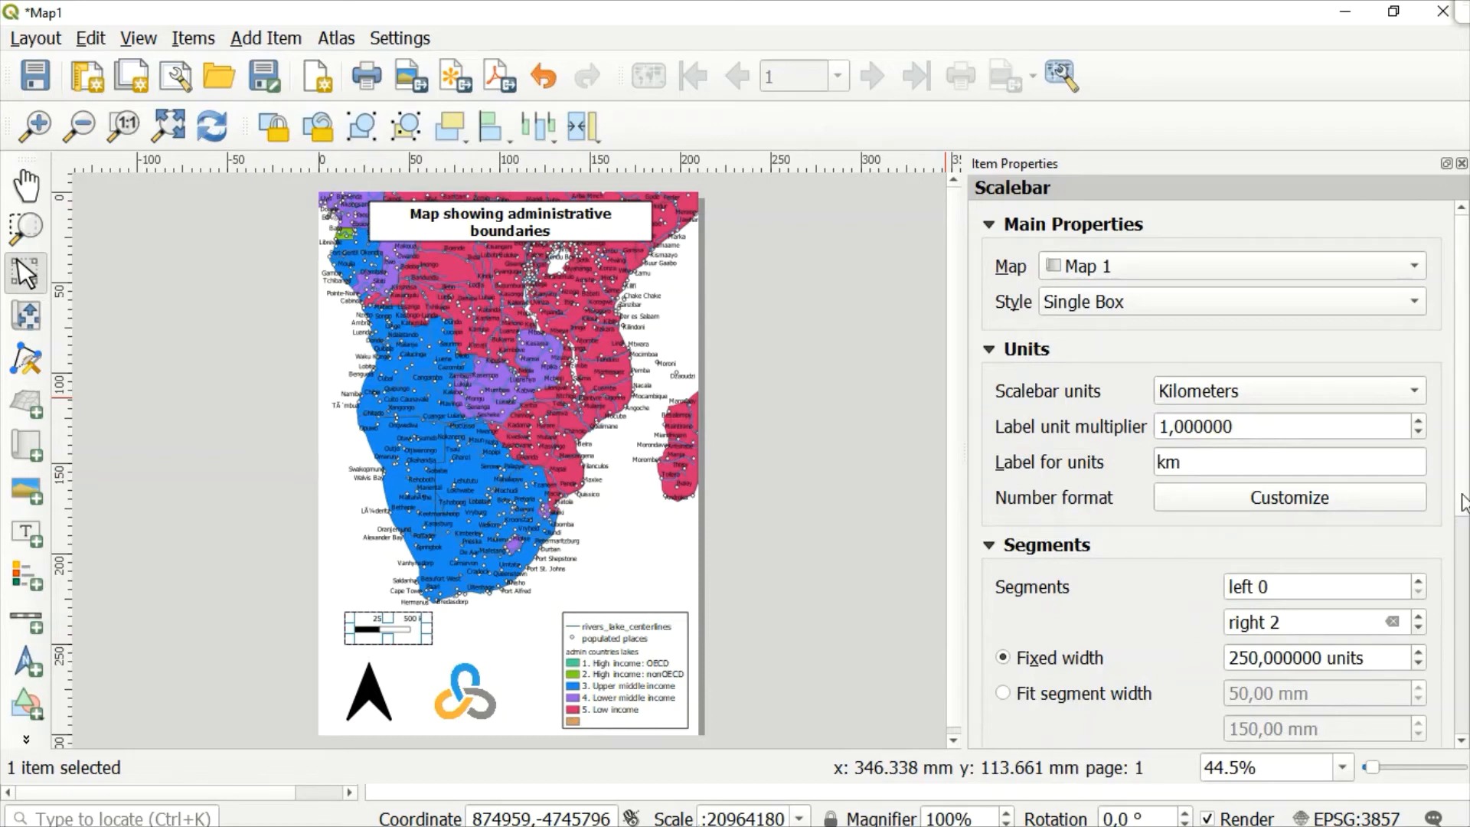
# Step: Set the scale bar's right segments to 5
pyautogui.scroll(-3, 1462, 505)
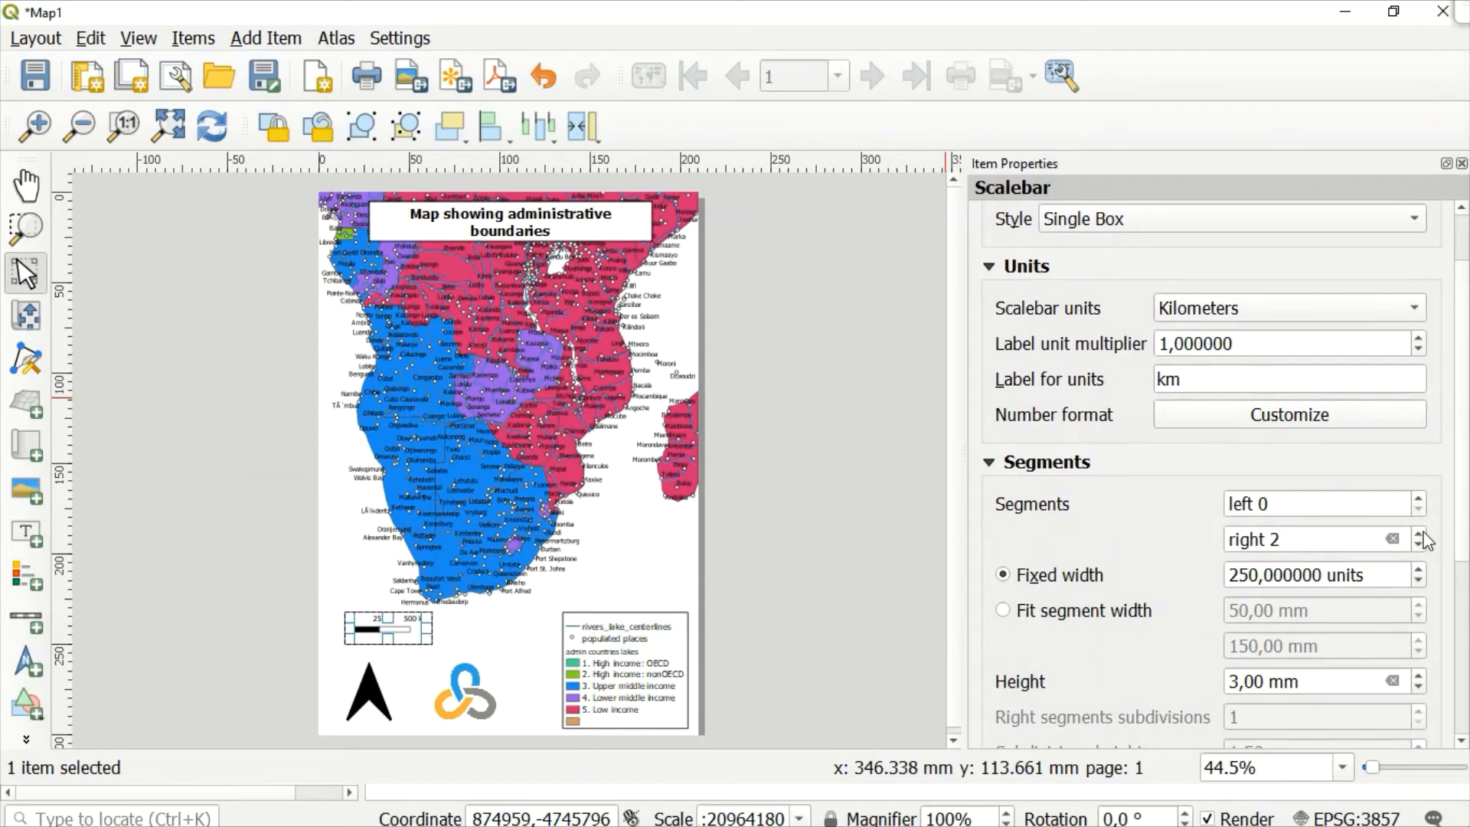
pyautogui.click(1420, 534)
pyautogui.click(1419, 534)
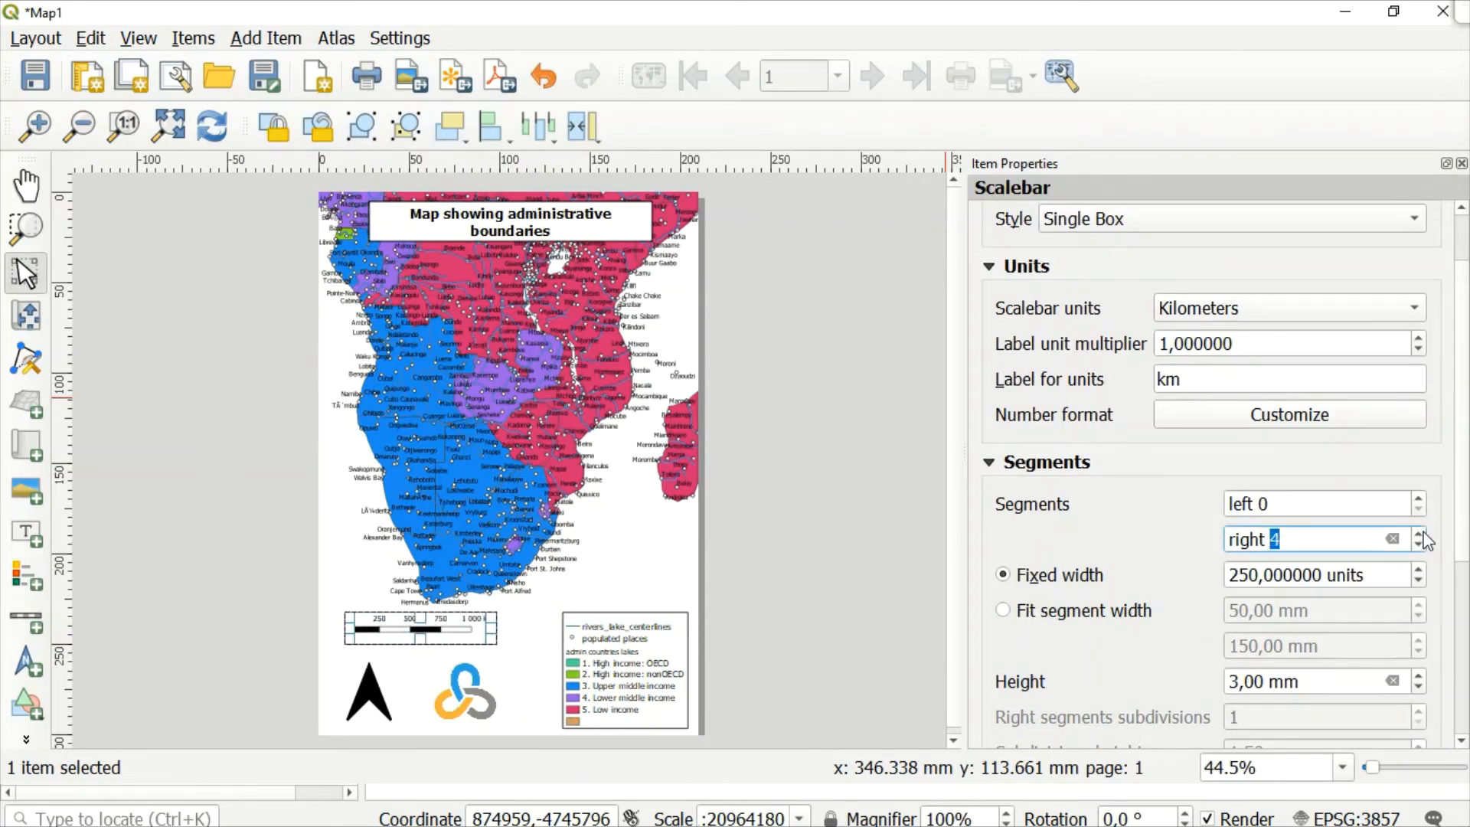
pyautogui.click(1420, 533)
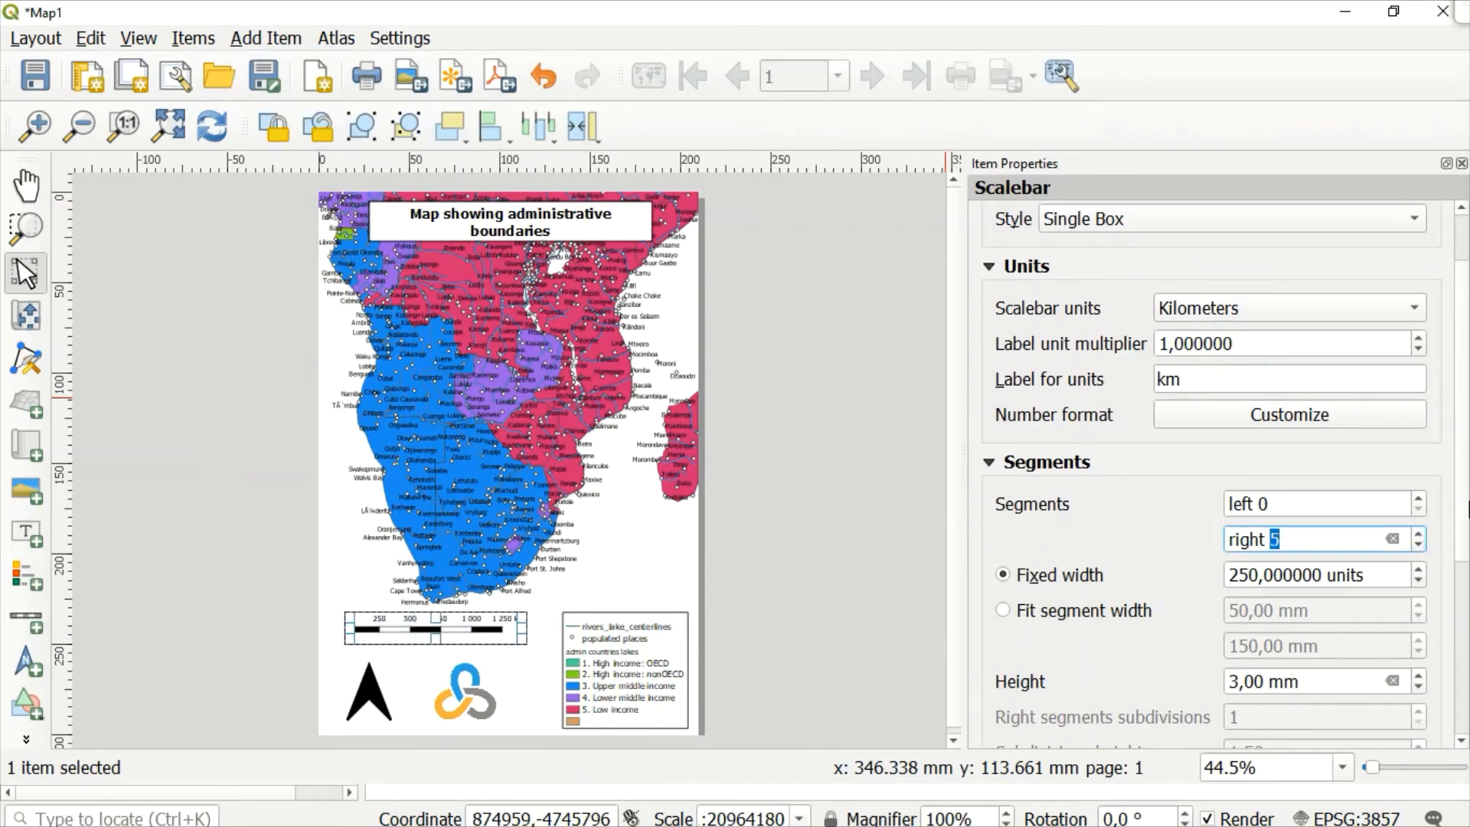
pyautogui.click(1468, 509)
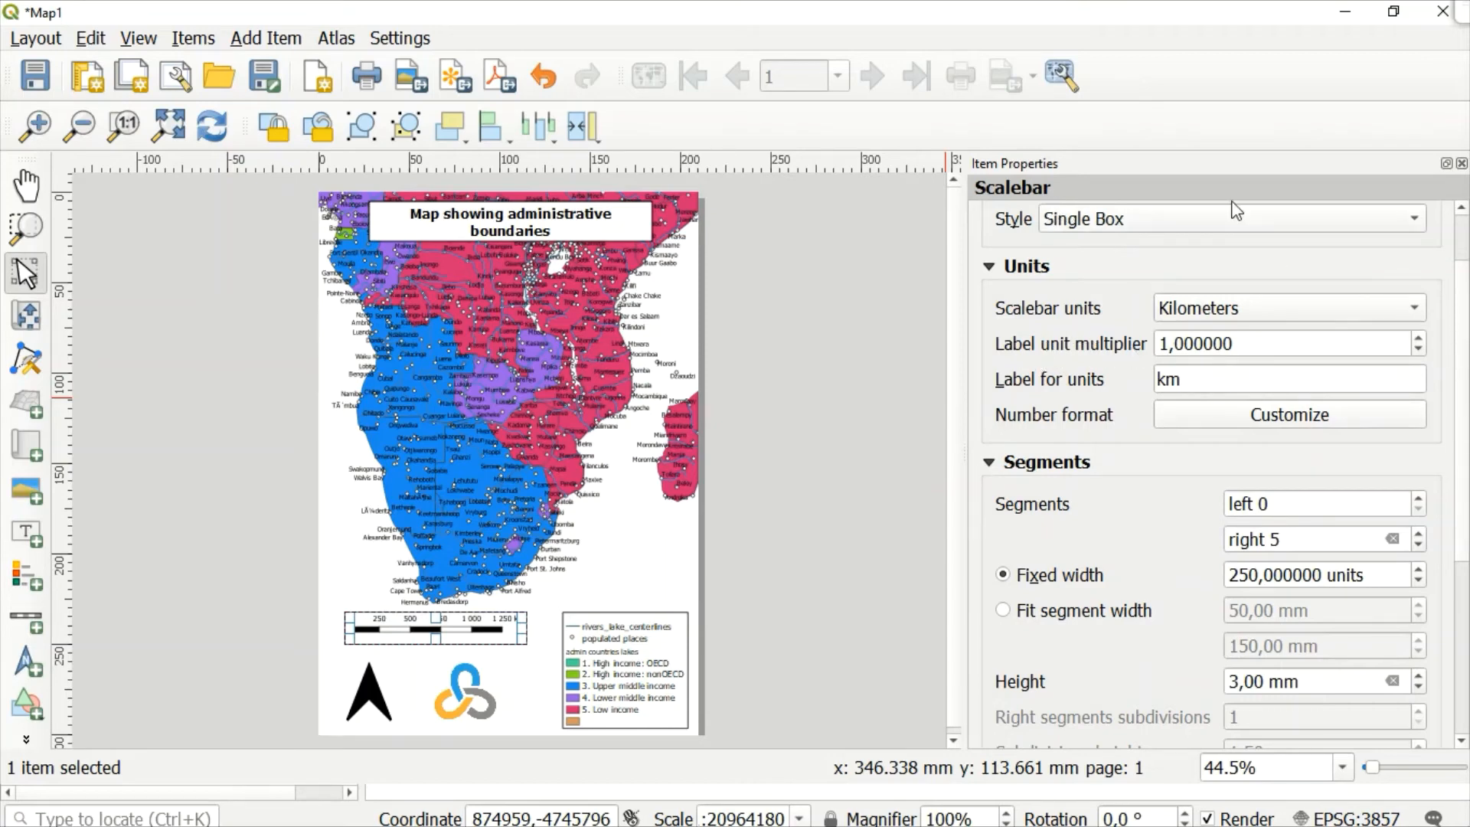
# Step: Review the scale bar's available styles and its display settings
pyautogui.click(1379, 227)
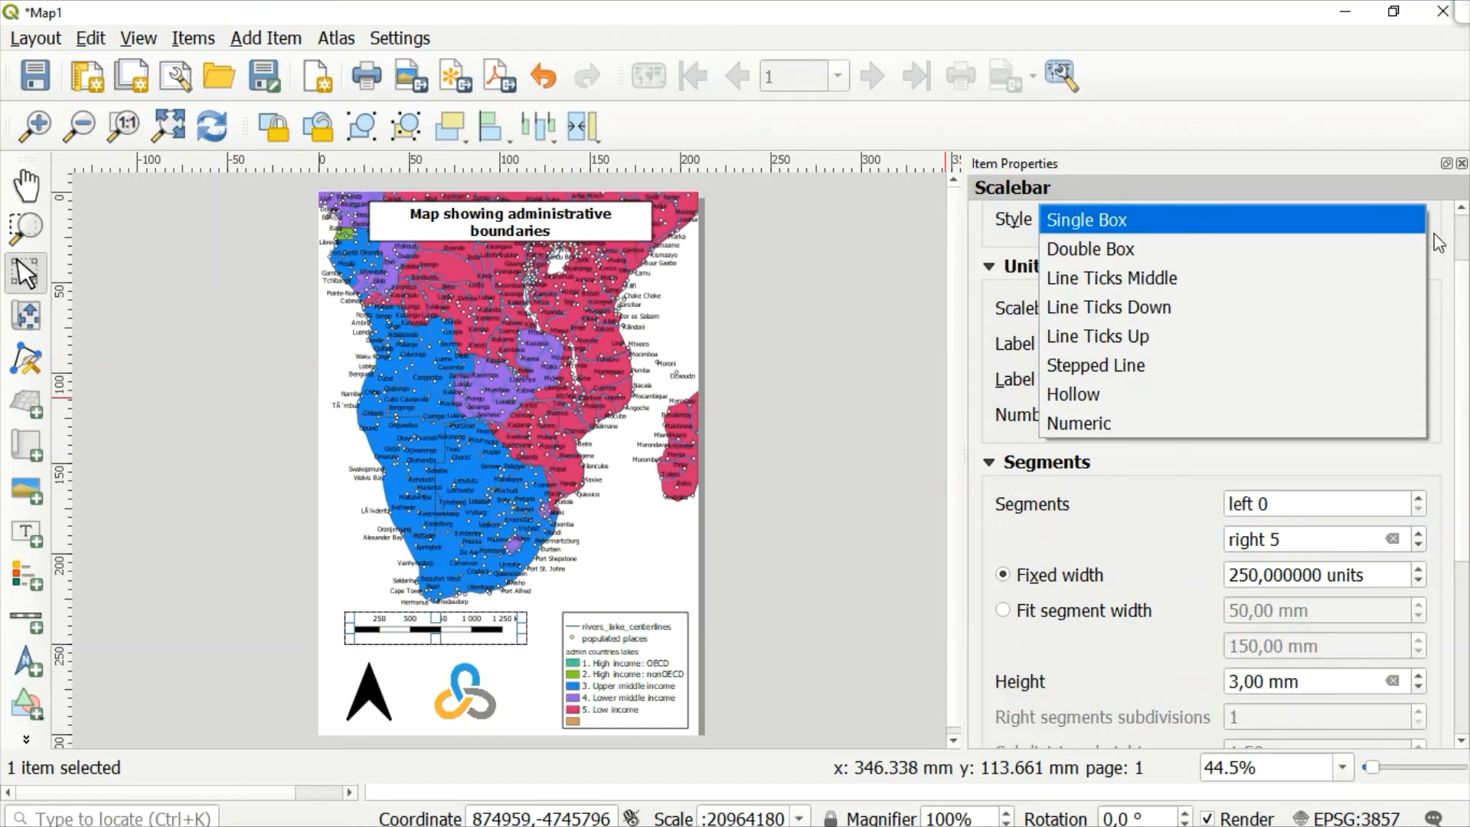
pyautogui.click(1451, 274)
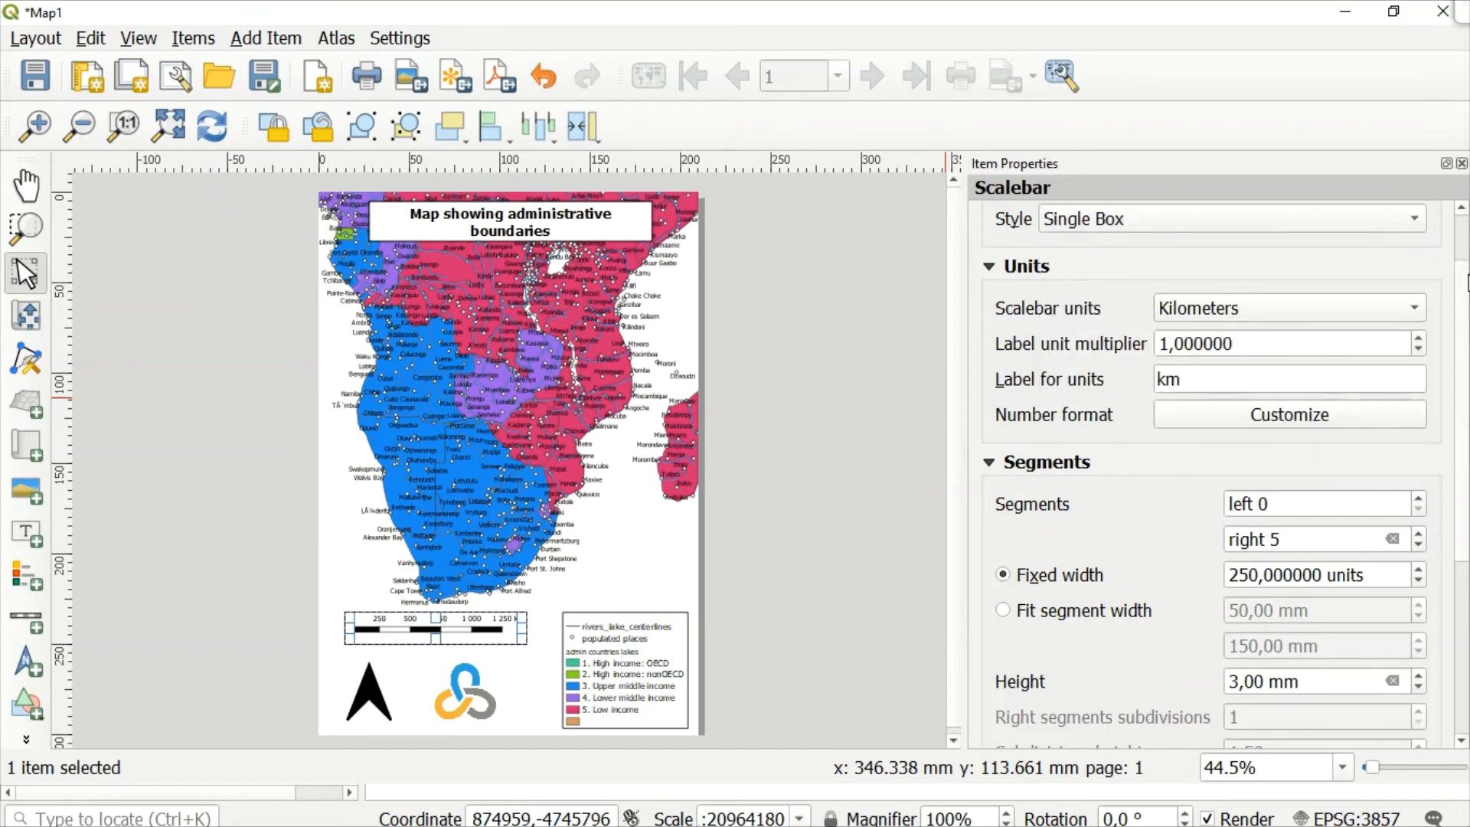
pyautogui.scroll(-3, 1459, 383)
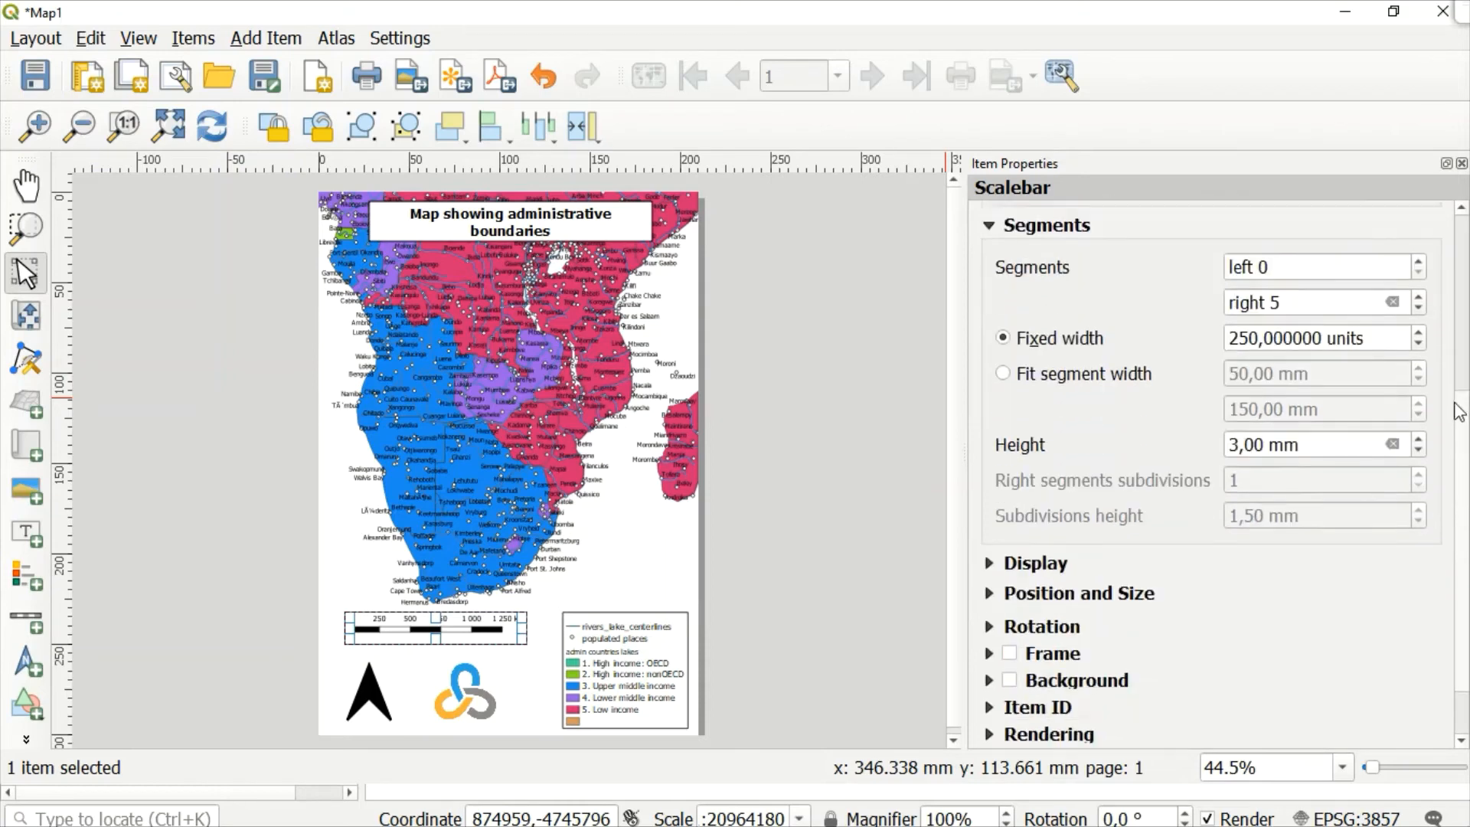
pyautogui.scroll(-2, 1458, 414)
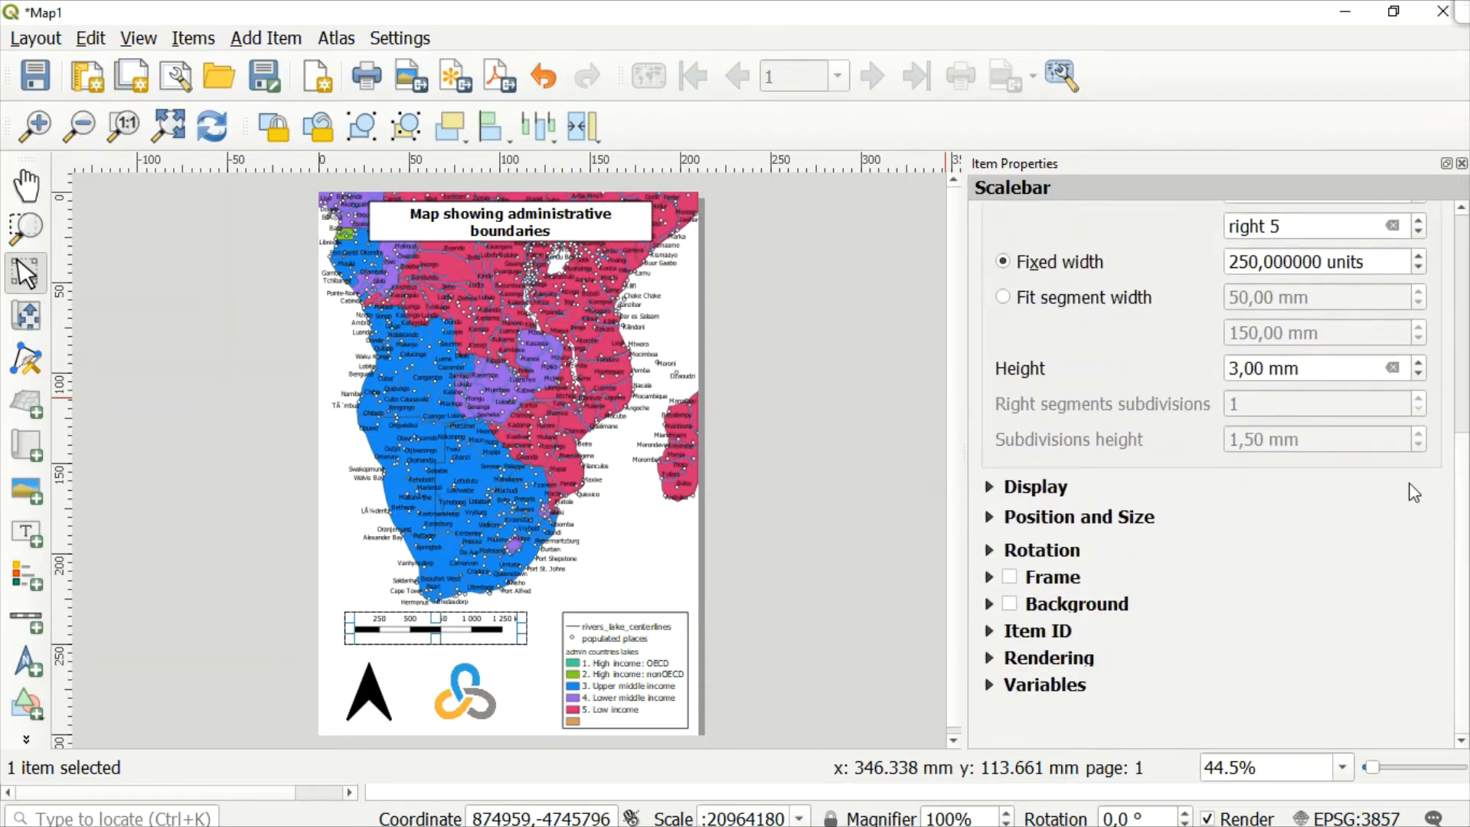
pyautogui.click(997, 488)
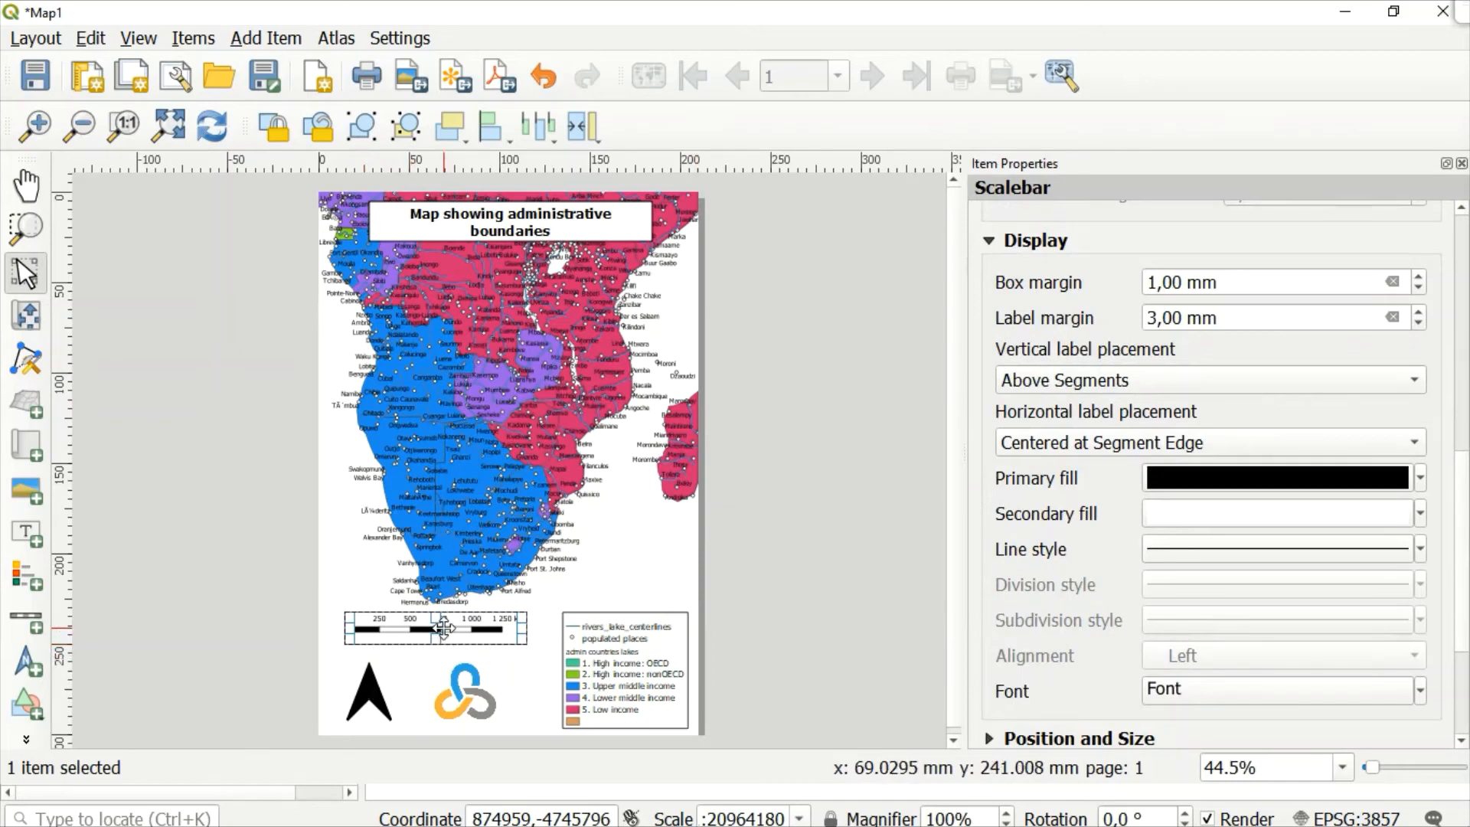
# Step: Move the scale bar up from below the map onto the southern part of the map
pyautogui.moveTo(444, 627); pyautogui.dragTo(522, 507)
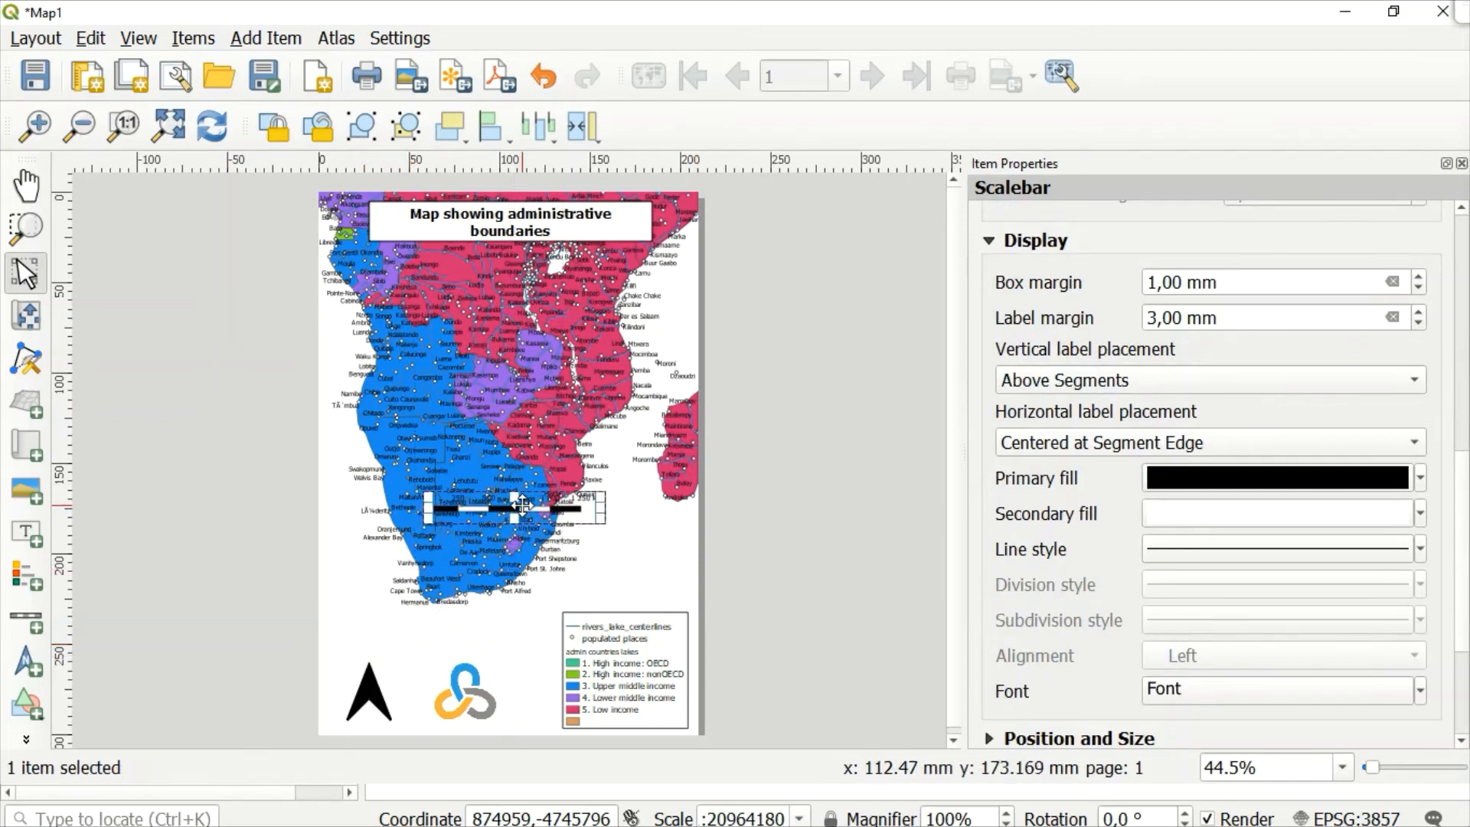
# Step: Move the north arrow and logo up slightly and place the scale bar beneath them at the foot of the page
pyautogui.click(378, 699)
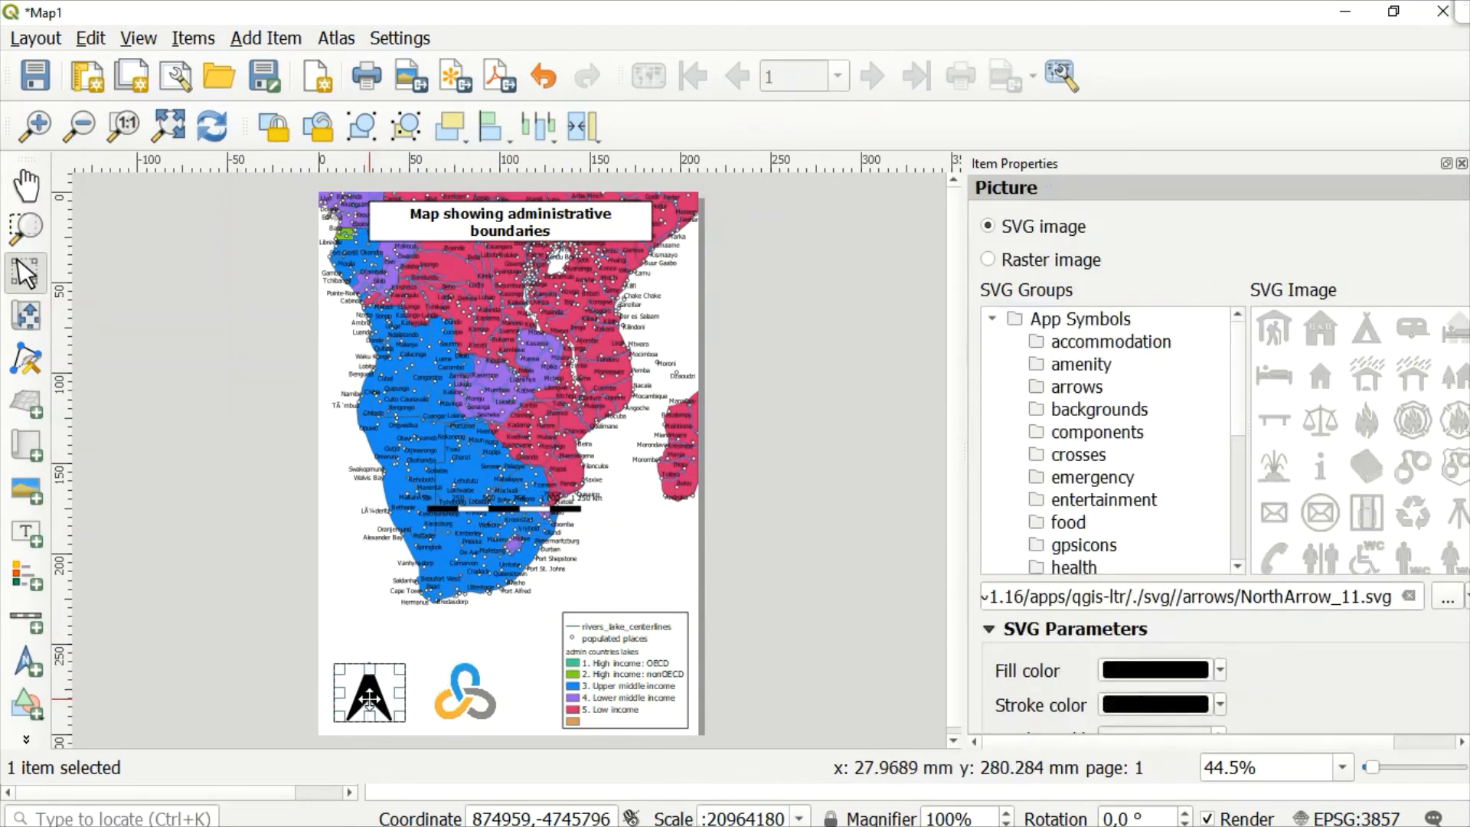
pyautogui.moveTo(369, 698); pyautogui.dragTo(362, 666)
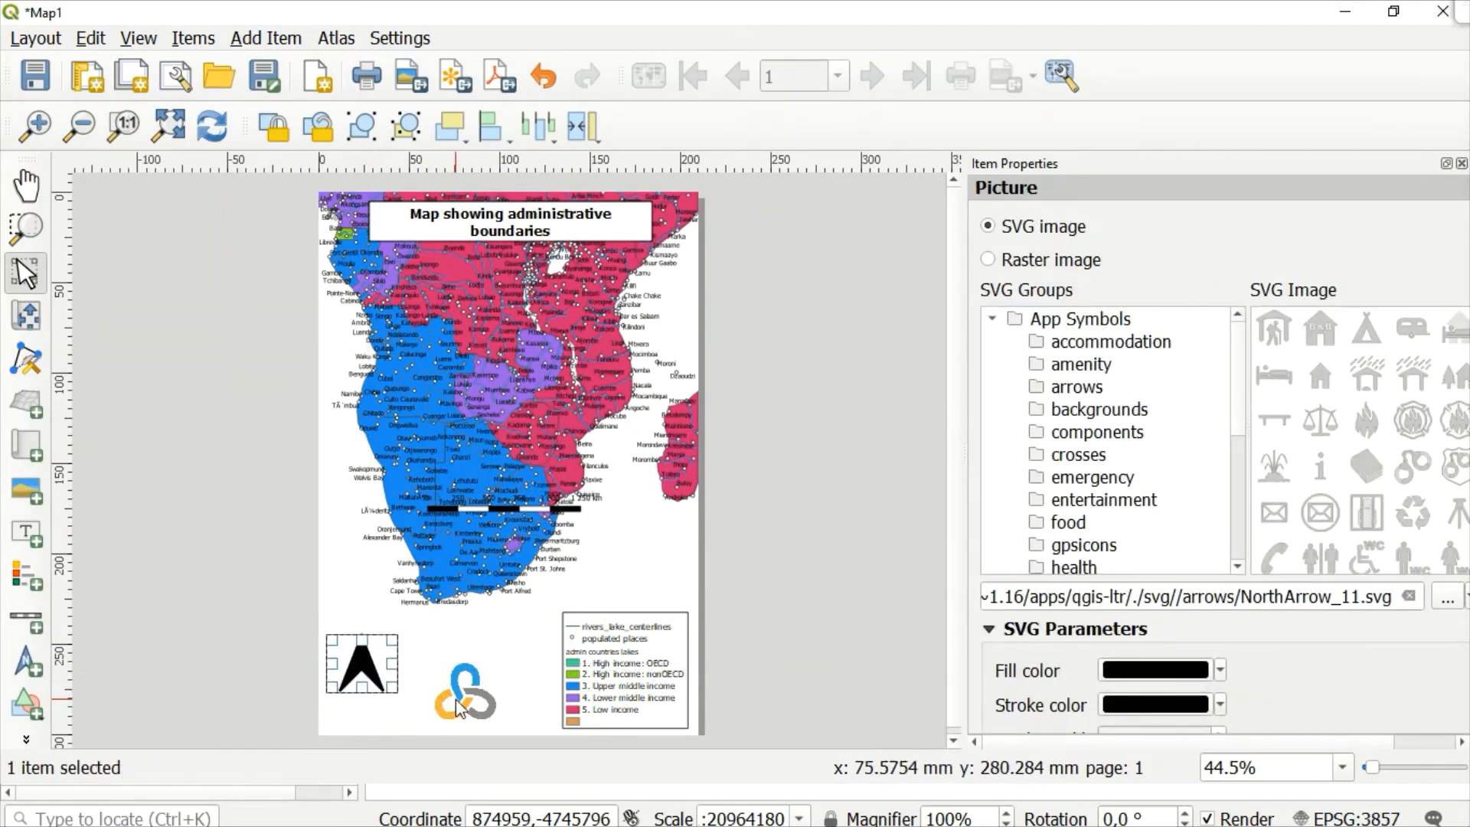
pyautogui.click(464, 695)
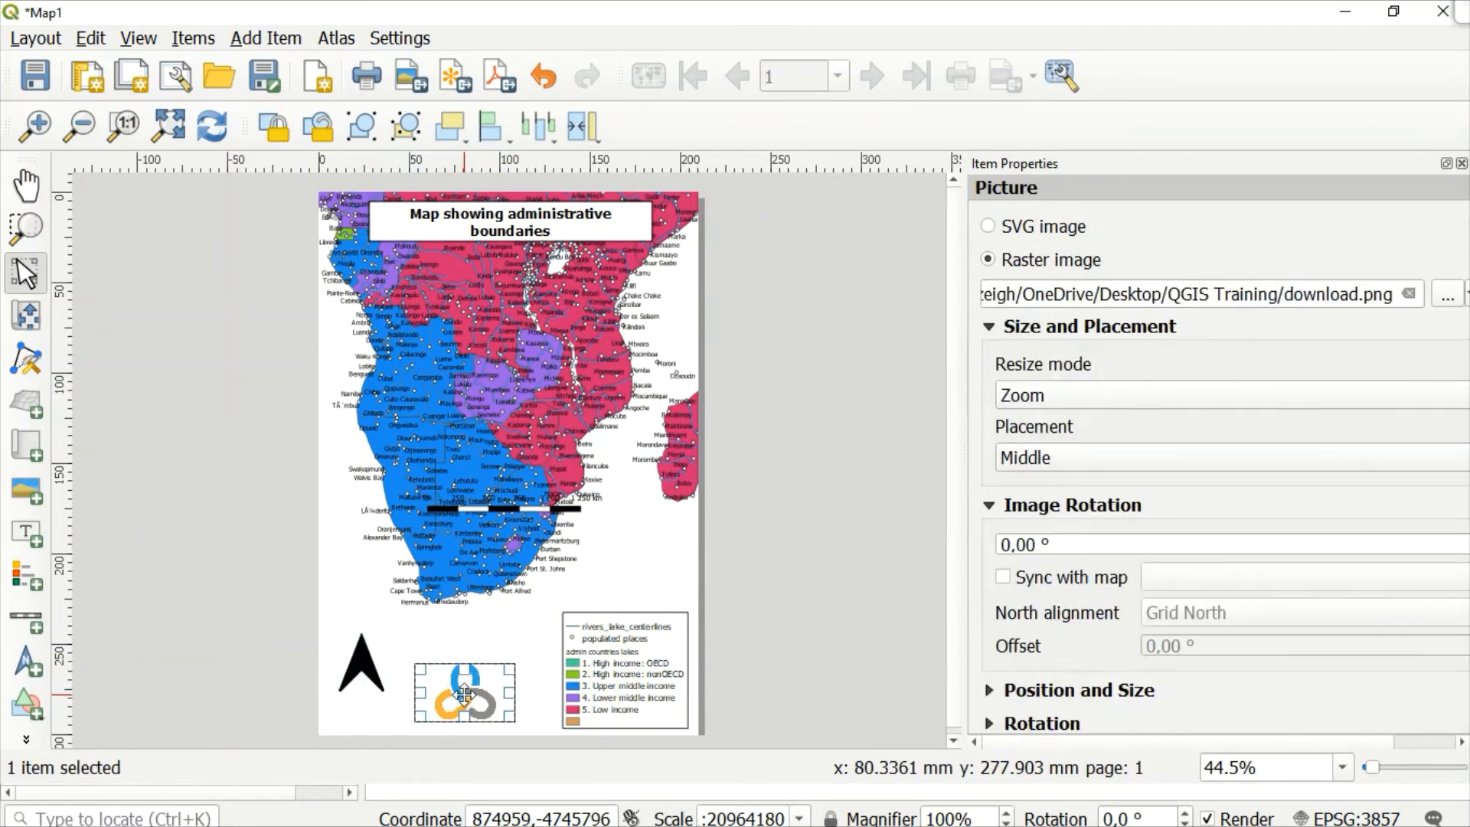
pyautogui.moveTo(464, 695); pyautogui.dragTo(464, 672)
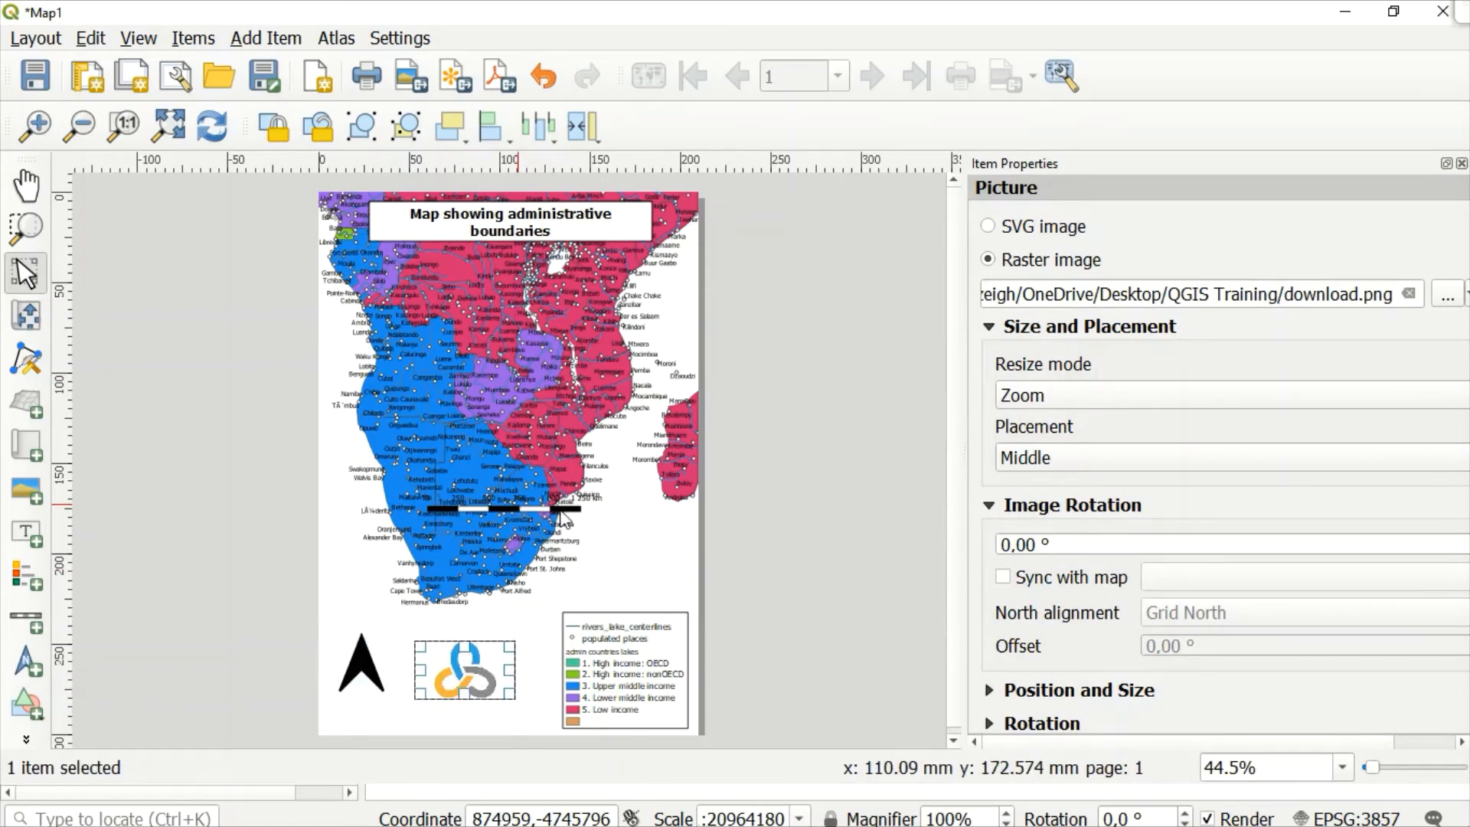
pyautogui.click(525, 510)
pyautogui.moveTo(525, 510); pyautogui.dragTo(442, 721)
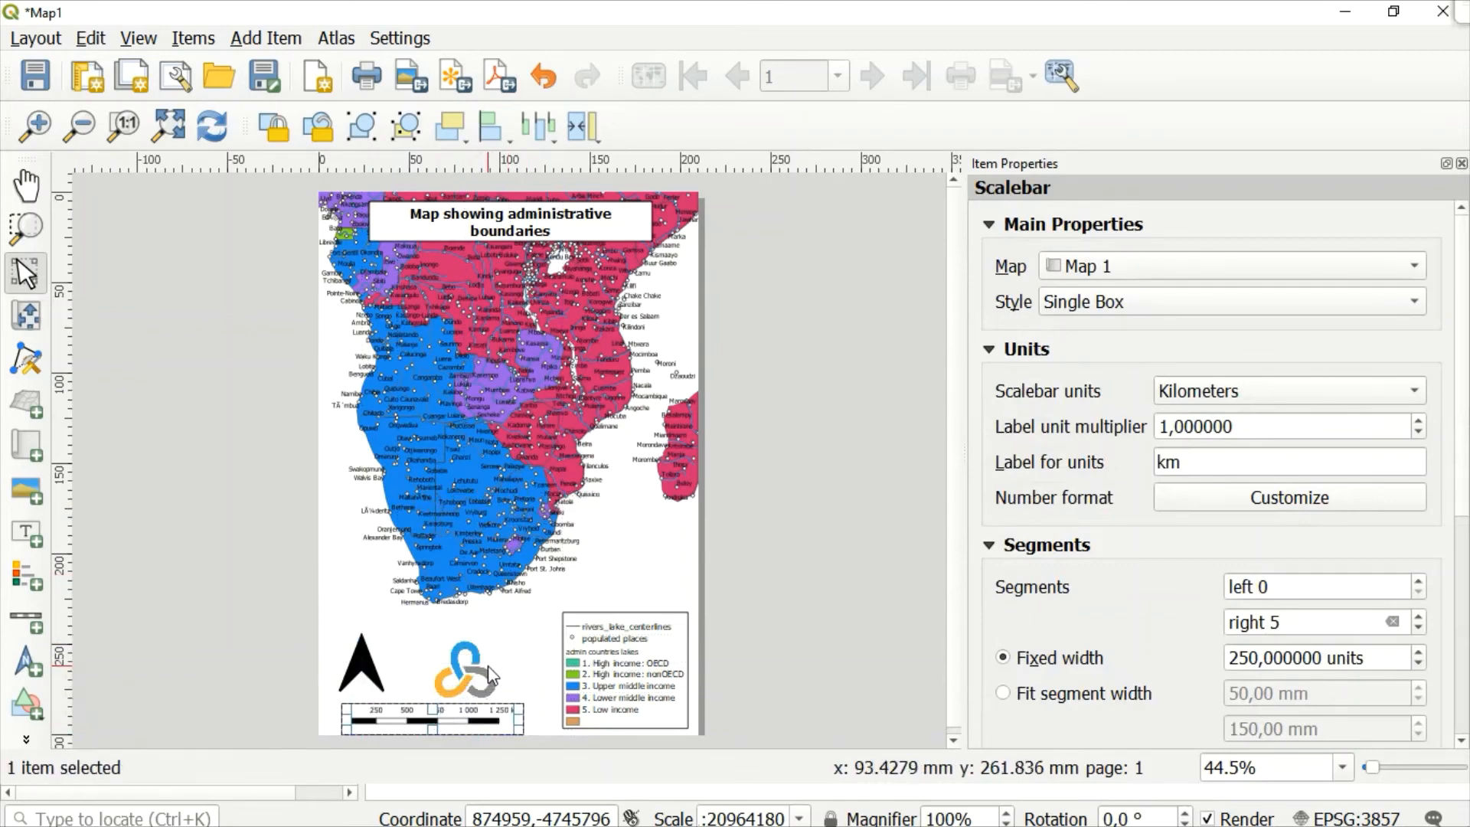
# Step: Shrink the north arrow and the logo, and shift the logo so it sits beside the arrow above the scale bar
pyautogui.click(360, 676)
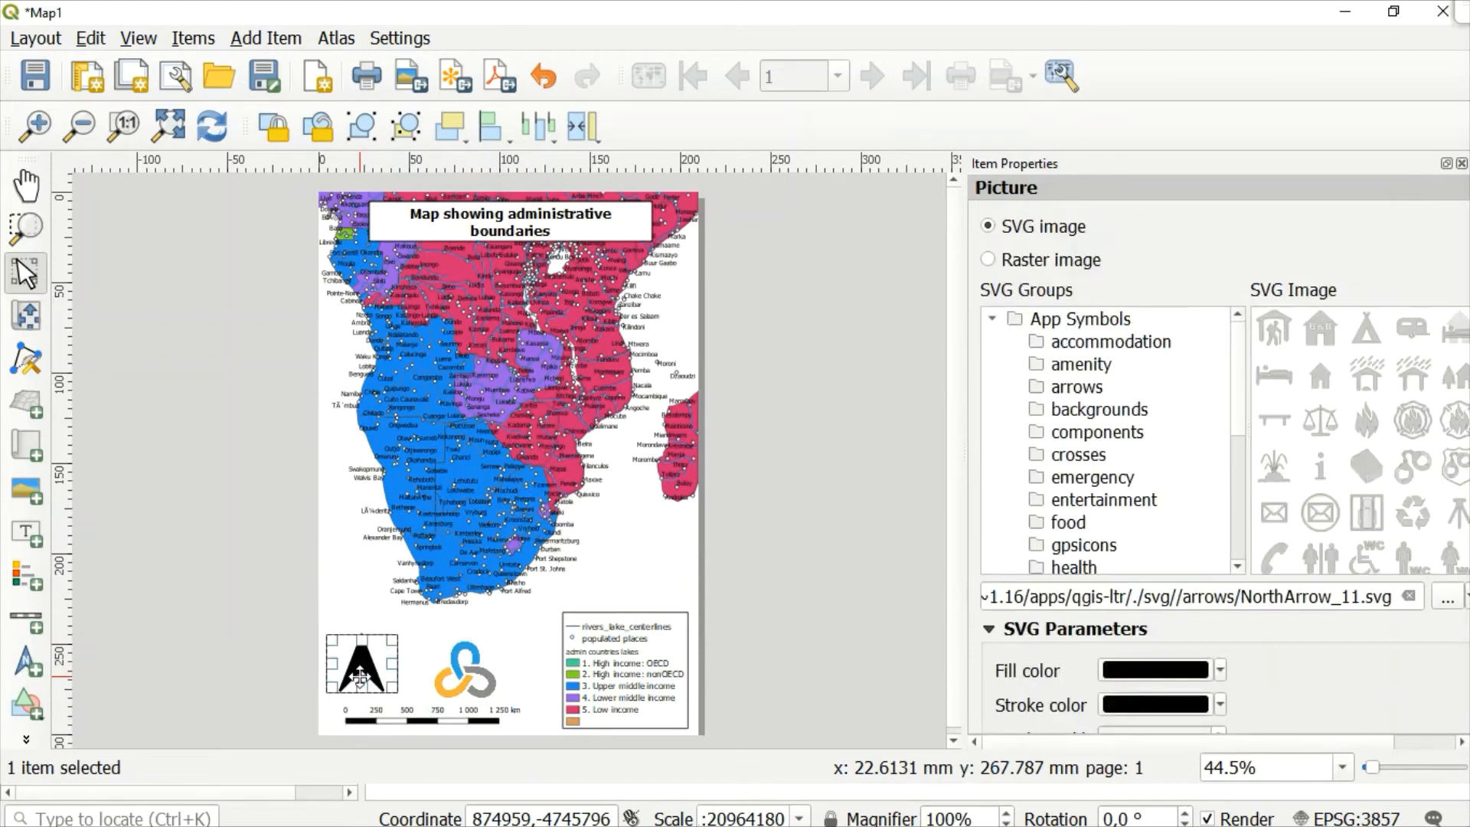
pyautogui.moveTo(392, 644); pyautogui.dragTo(367, 675)
pyautogui.click(468, 654)
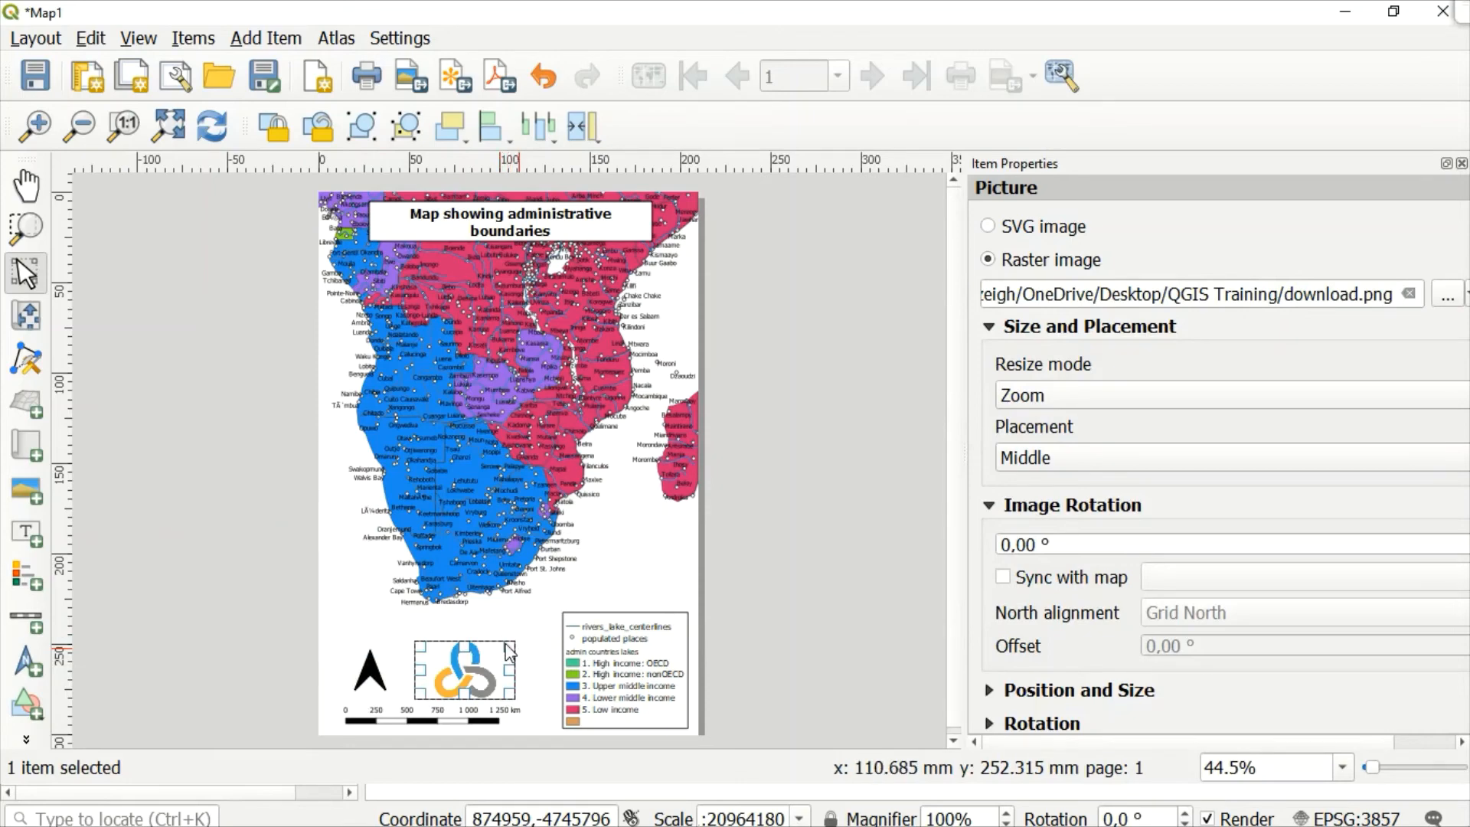
pyautogui.click(513, 651)
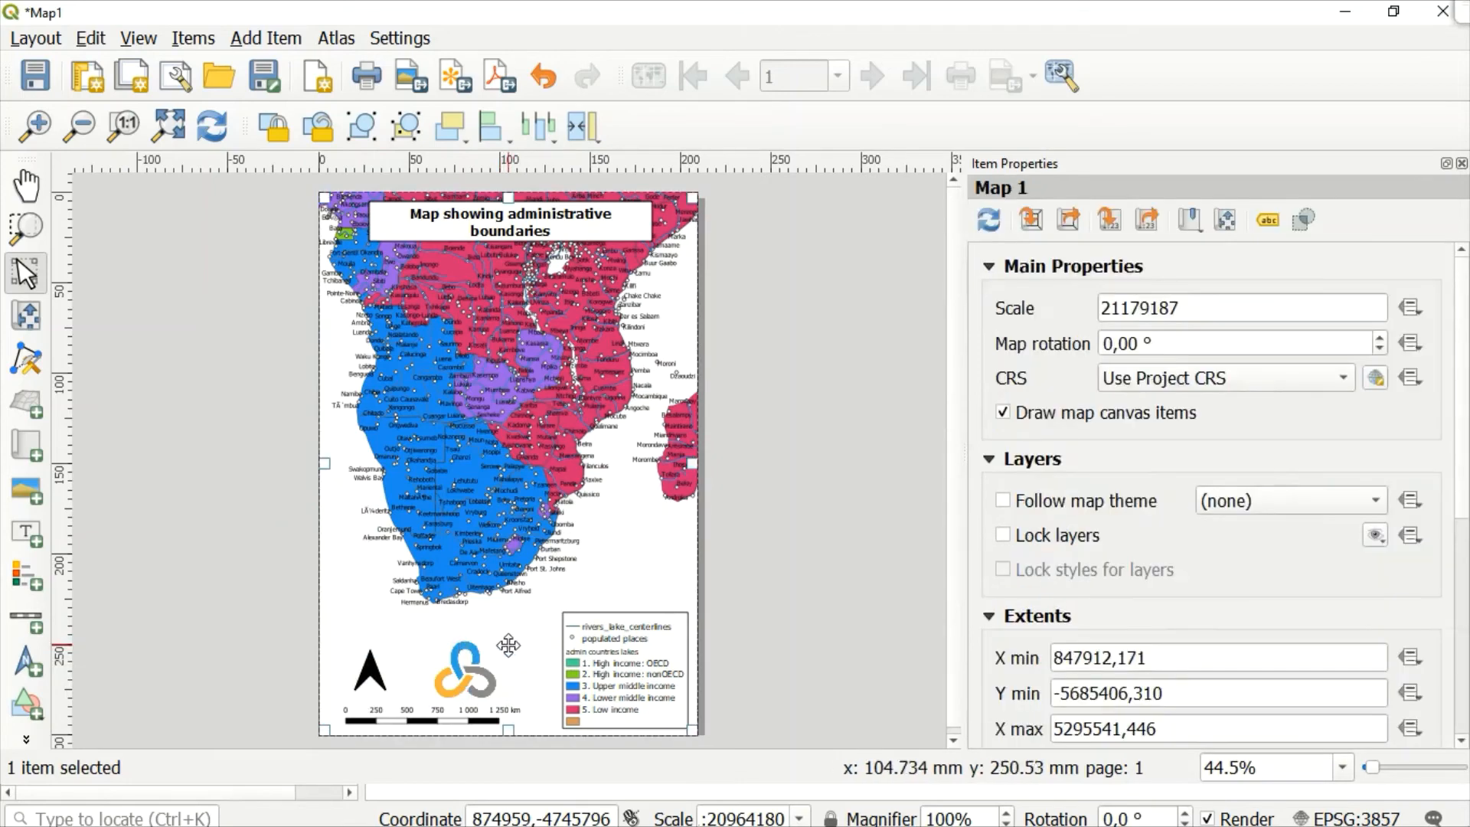
pyautogui.click(472, 667)
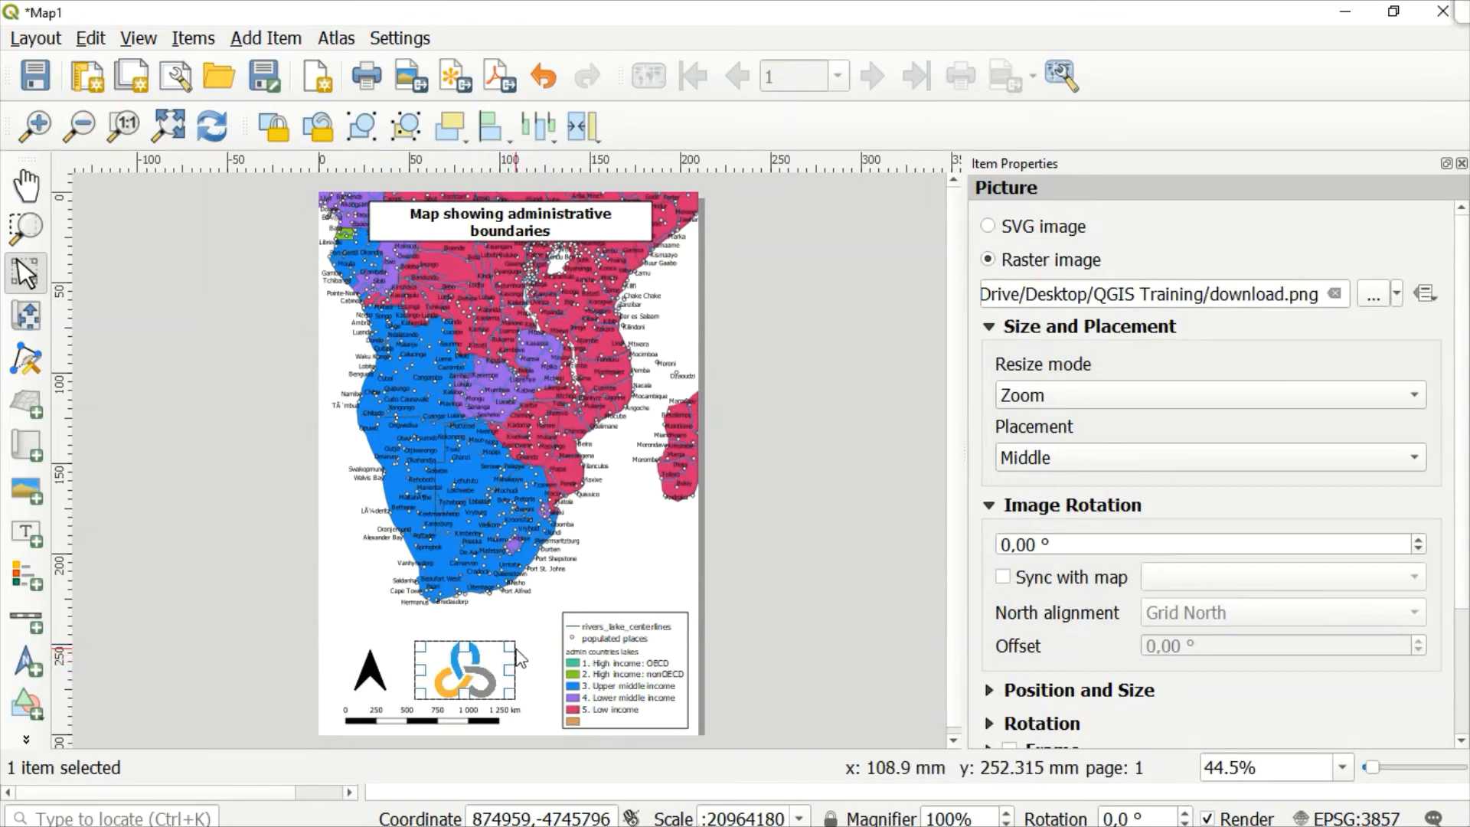
pyautogui.moveTo(512, 647); pyautogui.dragTo(479, 660)
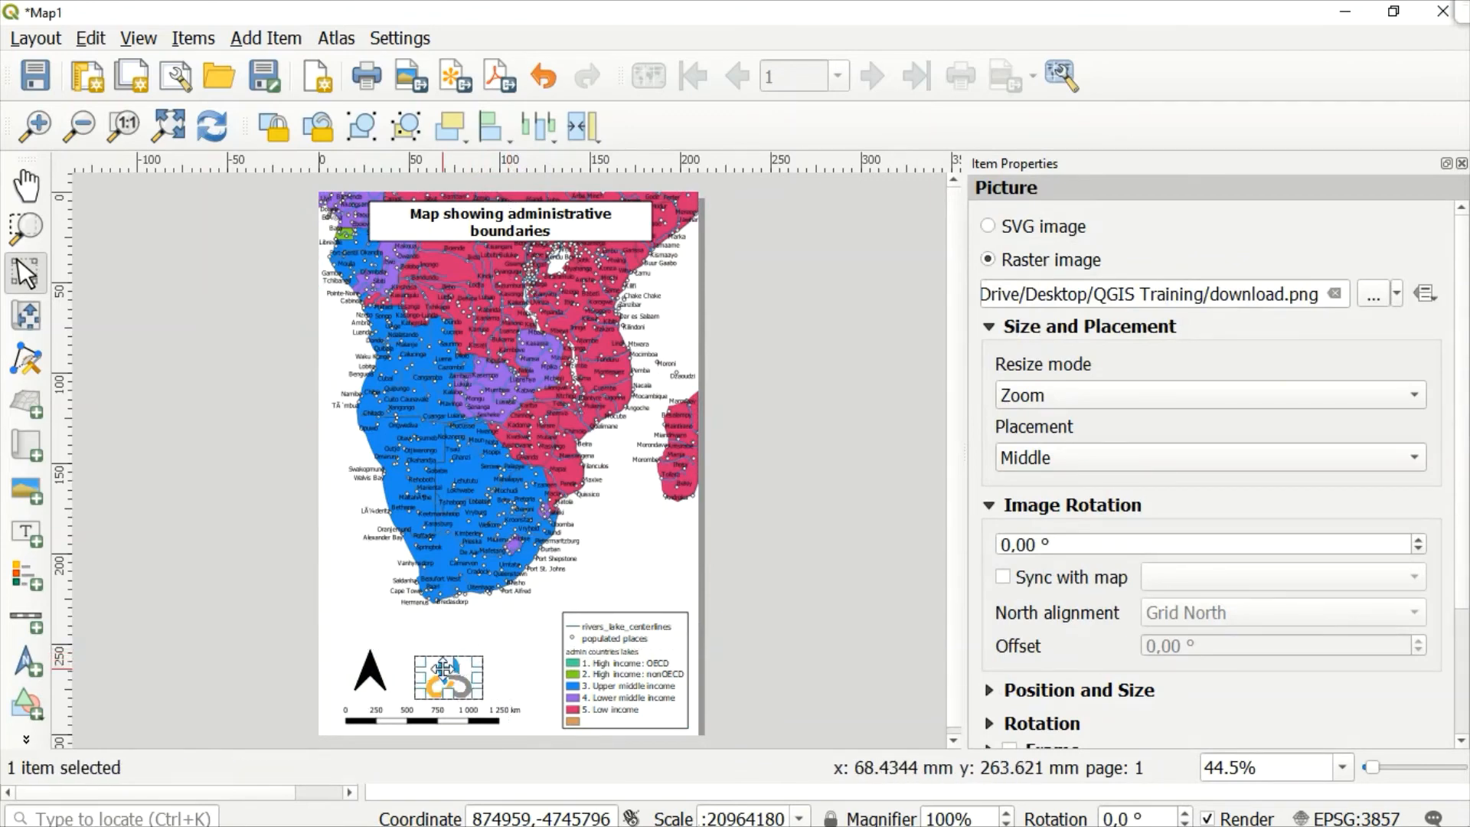
pyautogui.moveTo(442, 668); pyautogui.dragTo(434, 657)
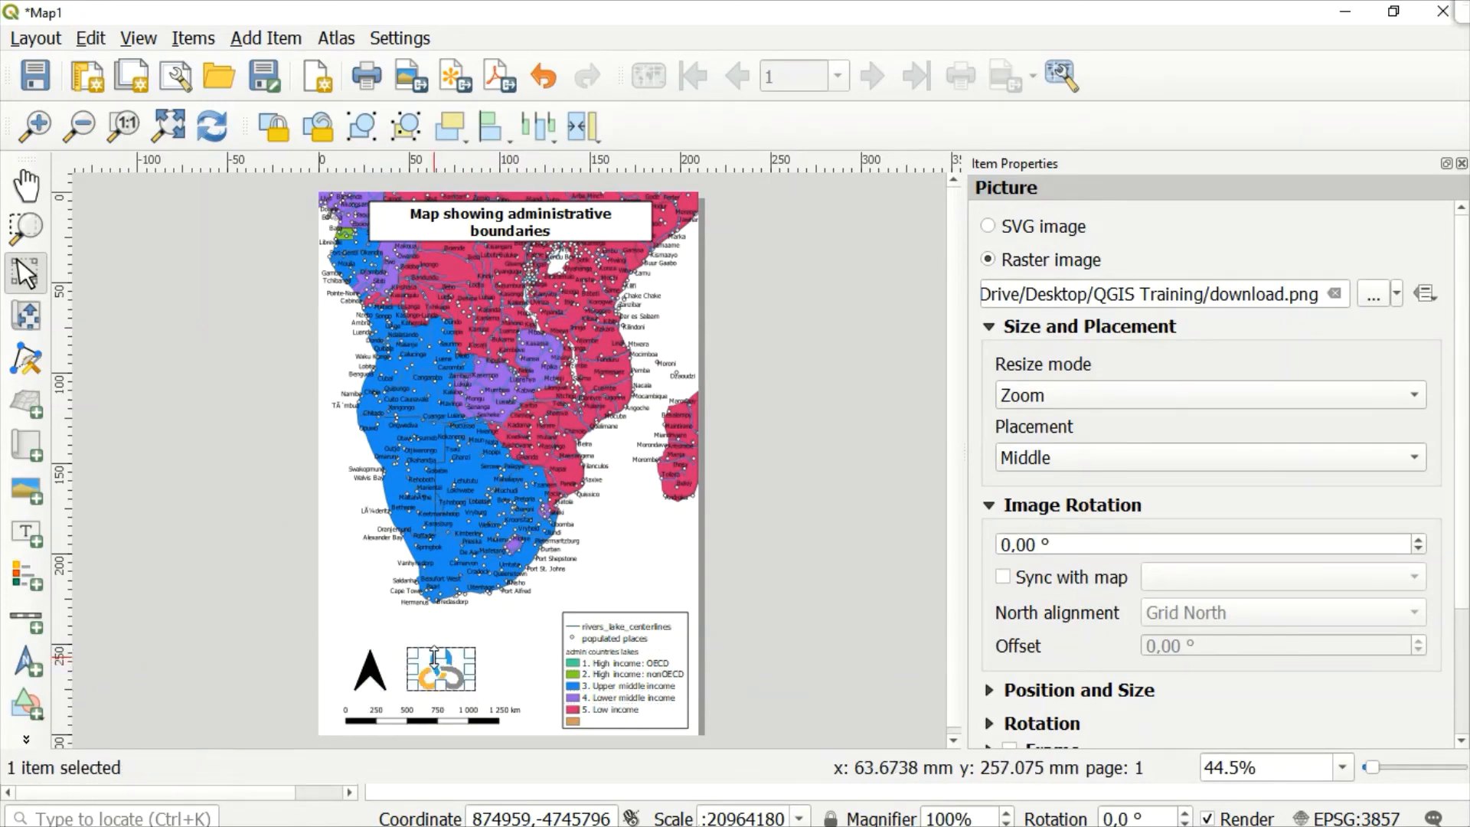
# Step: Shift the map content slightly to the west side of the page within the map frame
pyautogui.click(534, 681)
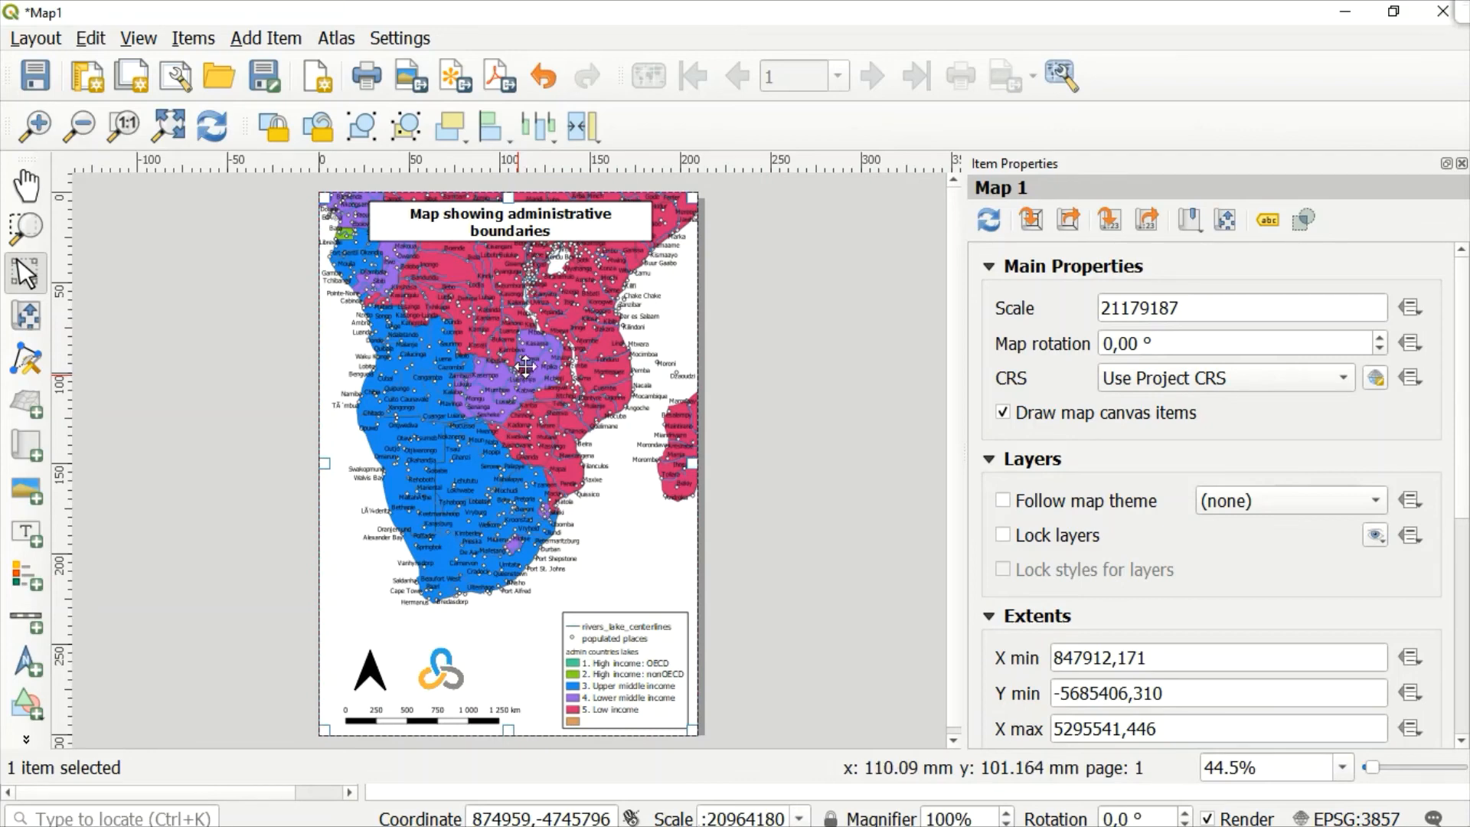
pyautogui.click(23, 325)
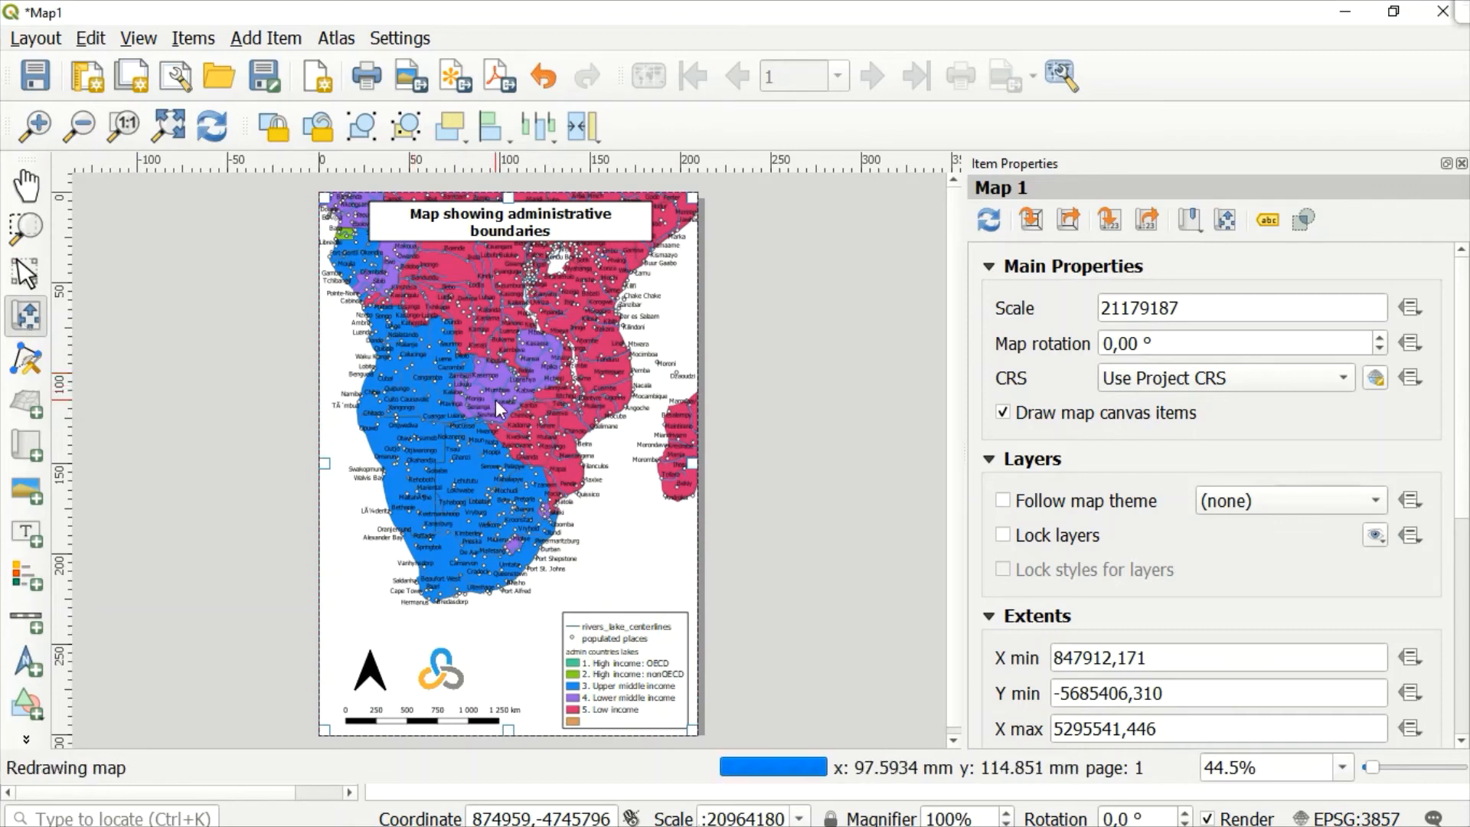
pyautogui.moveTo(539, 416)
pyautogui.mouseDown()
pyautogui.moveTo(539, 458)
pyautogui.moveTo(534, 417)
pyautogui.mouseUp()
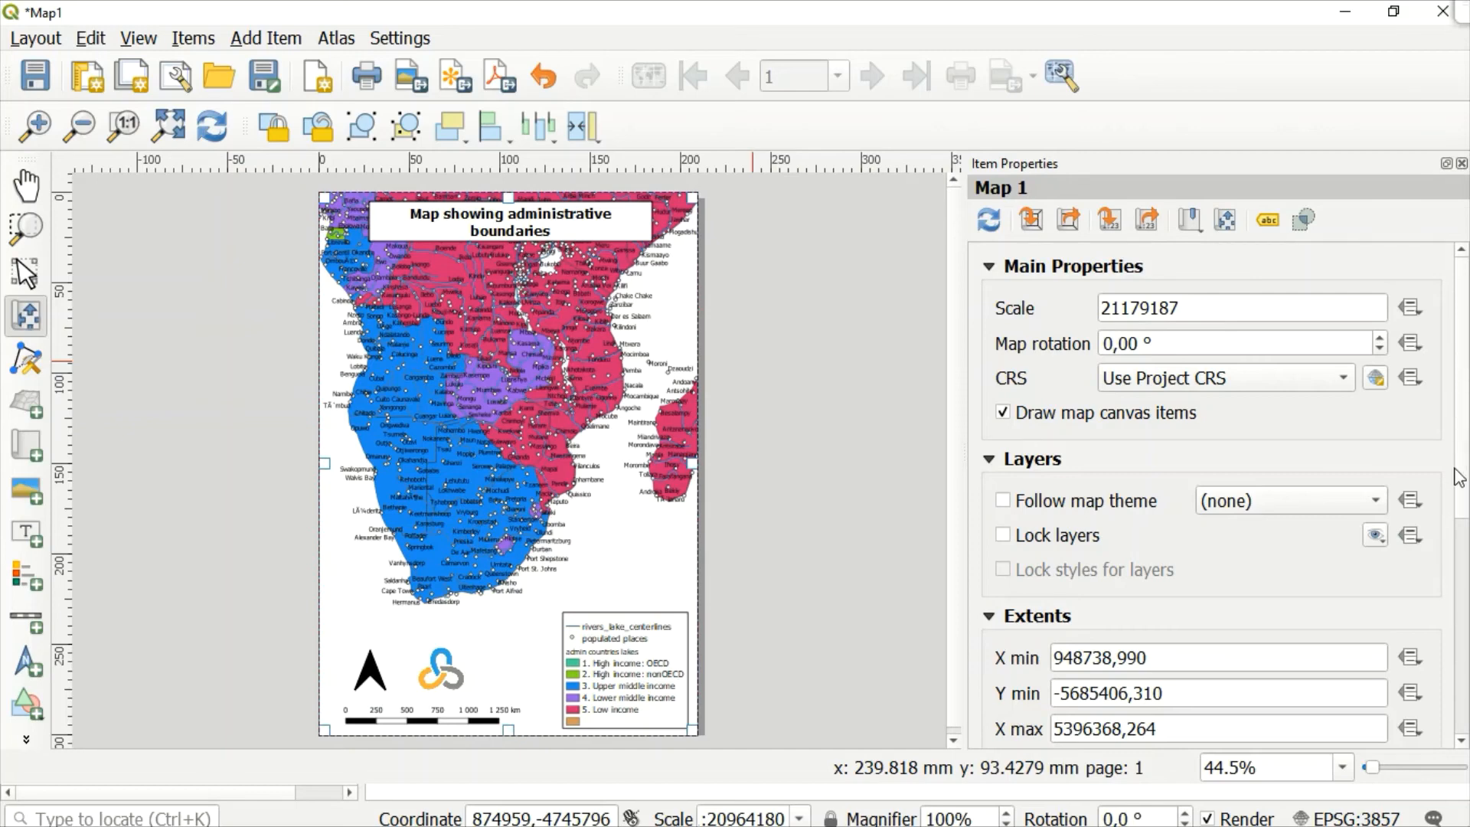
# Step: Add a new grid to Map 1 and name it 4326
pyautogui.scroll(-1, 1464, 502)
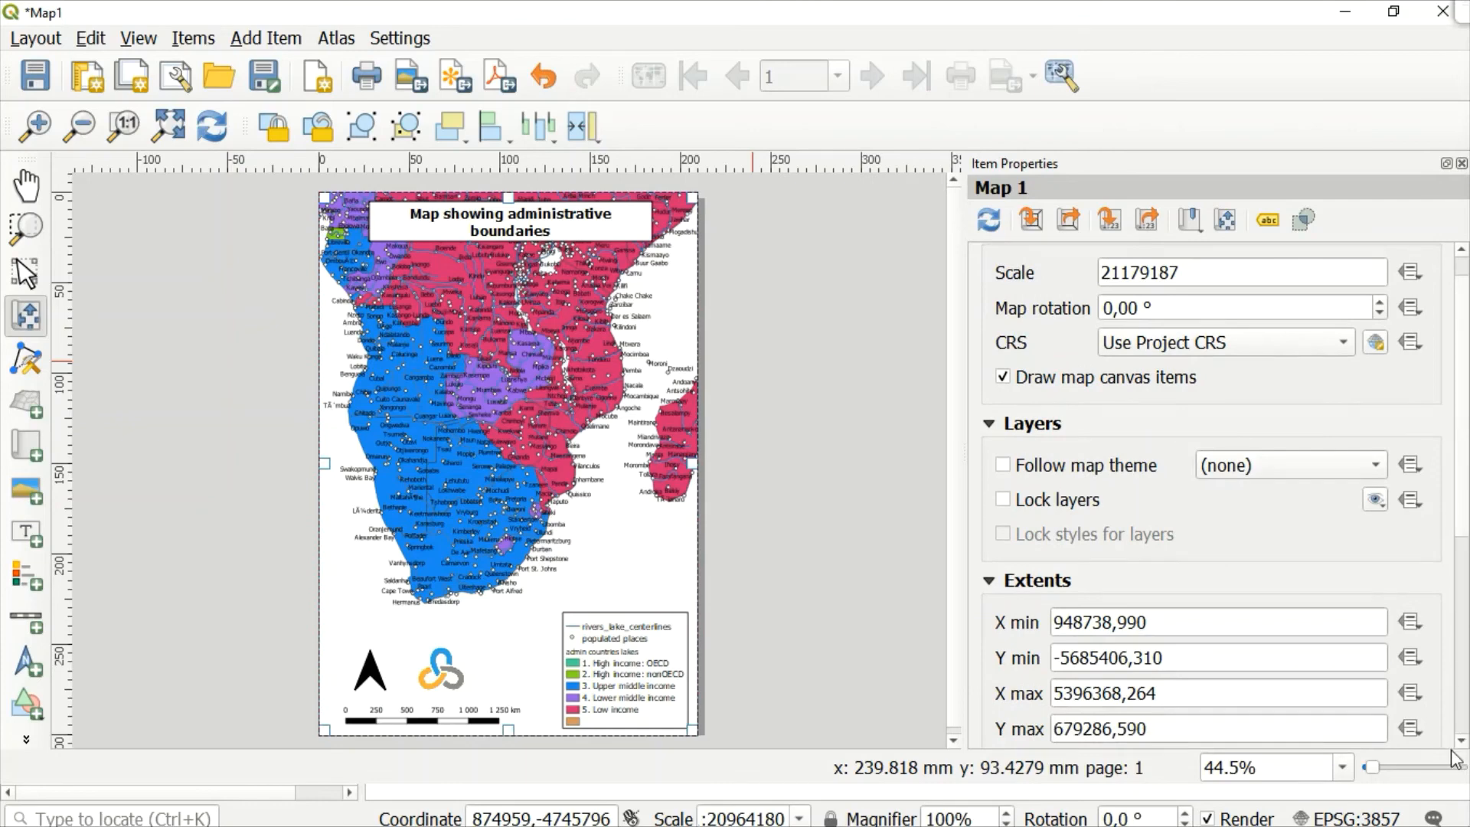
pyautogui.scroll(-10, 1465, 747)
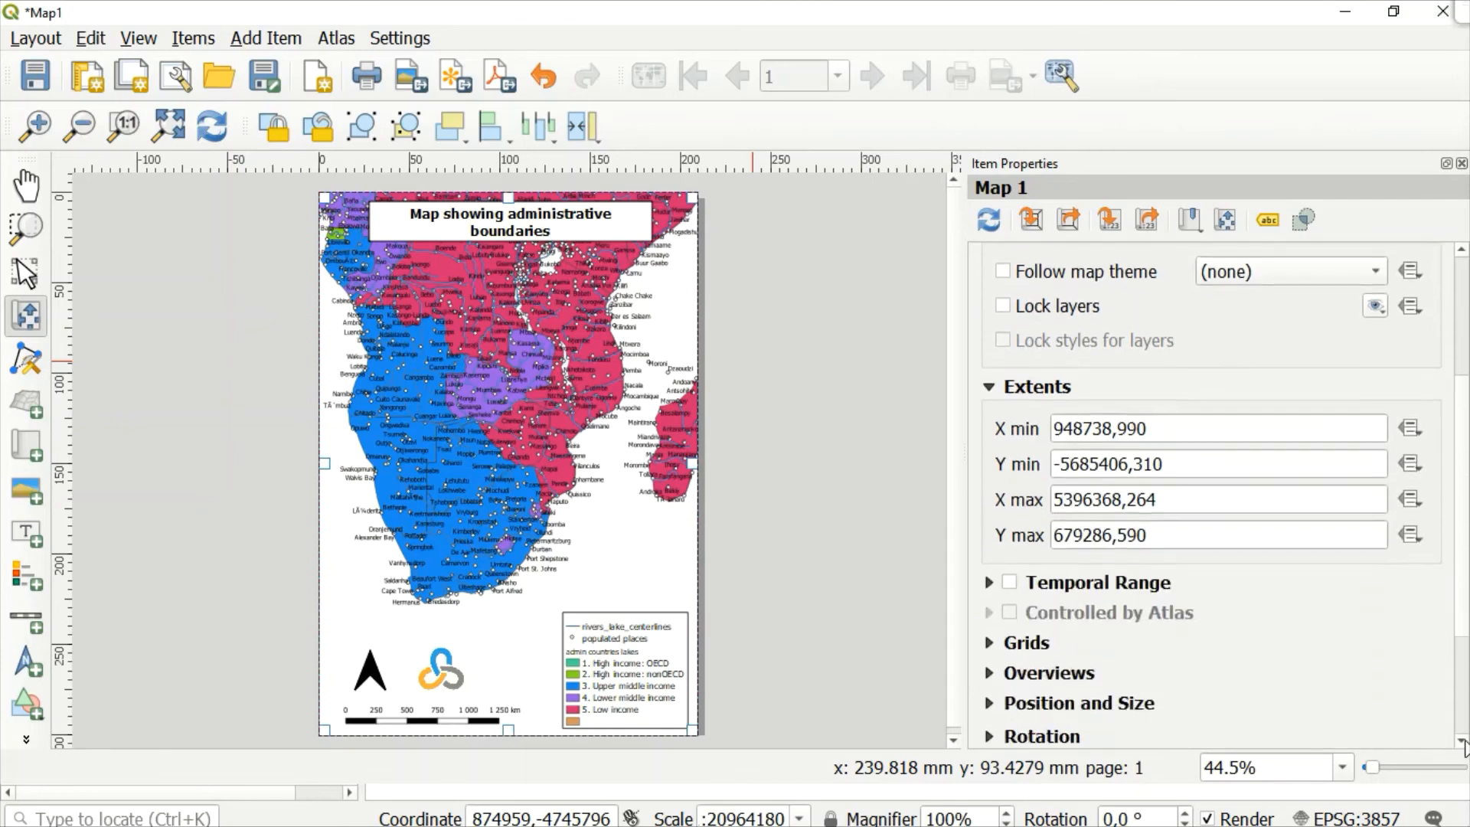
pyautogui.scroll(-1, 1464, 746)
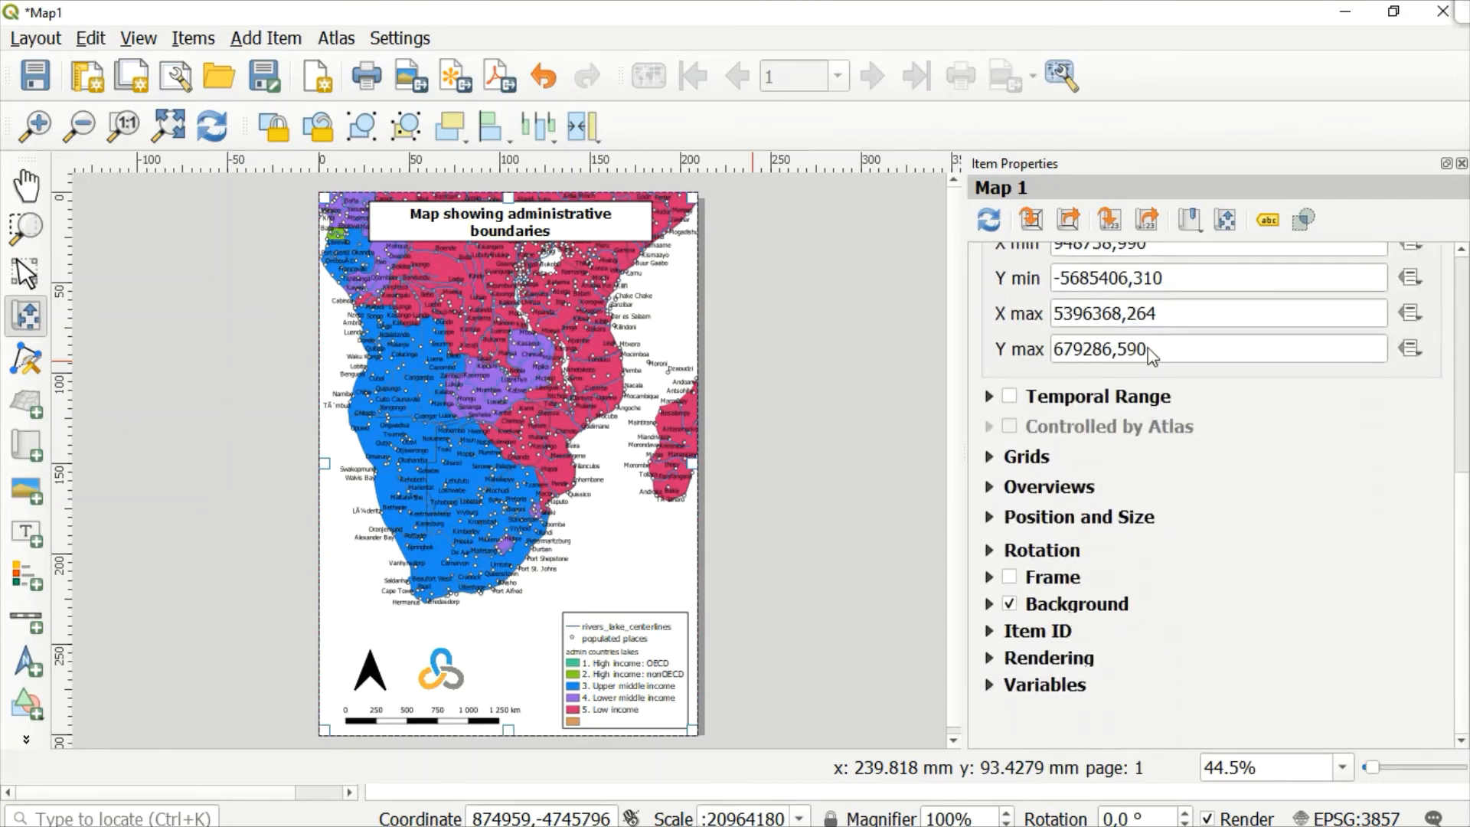
pyautogui.click(988, 460)
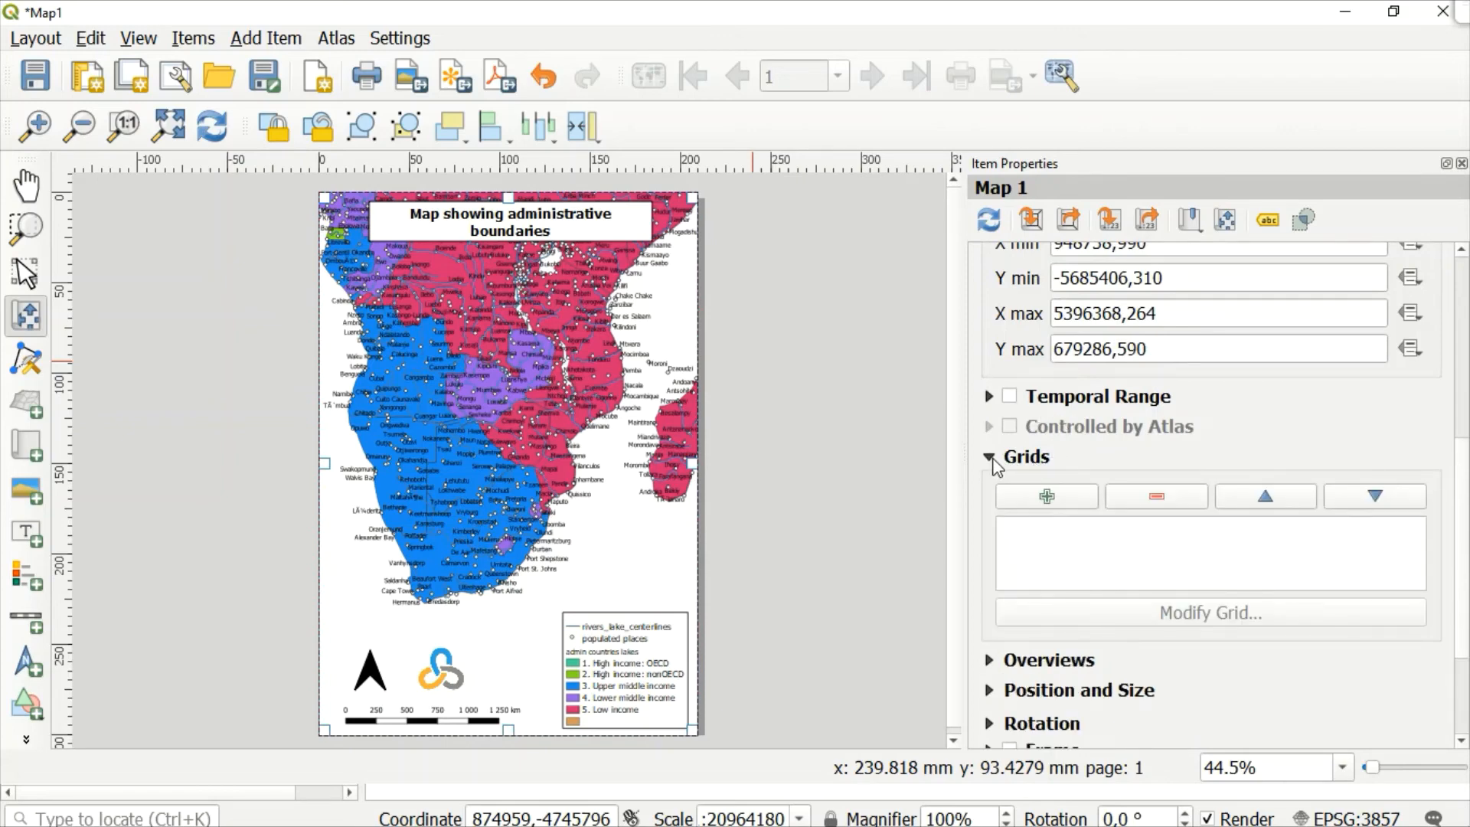
pyautogui.click(1061, 499)
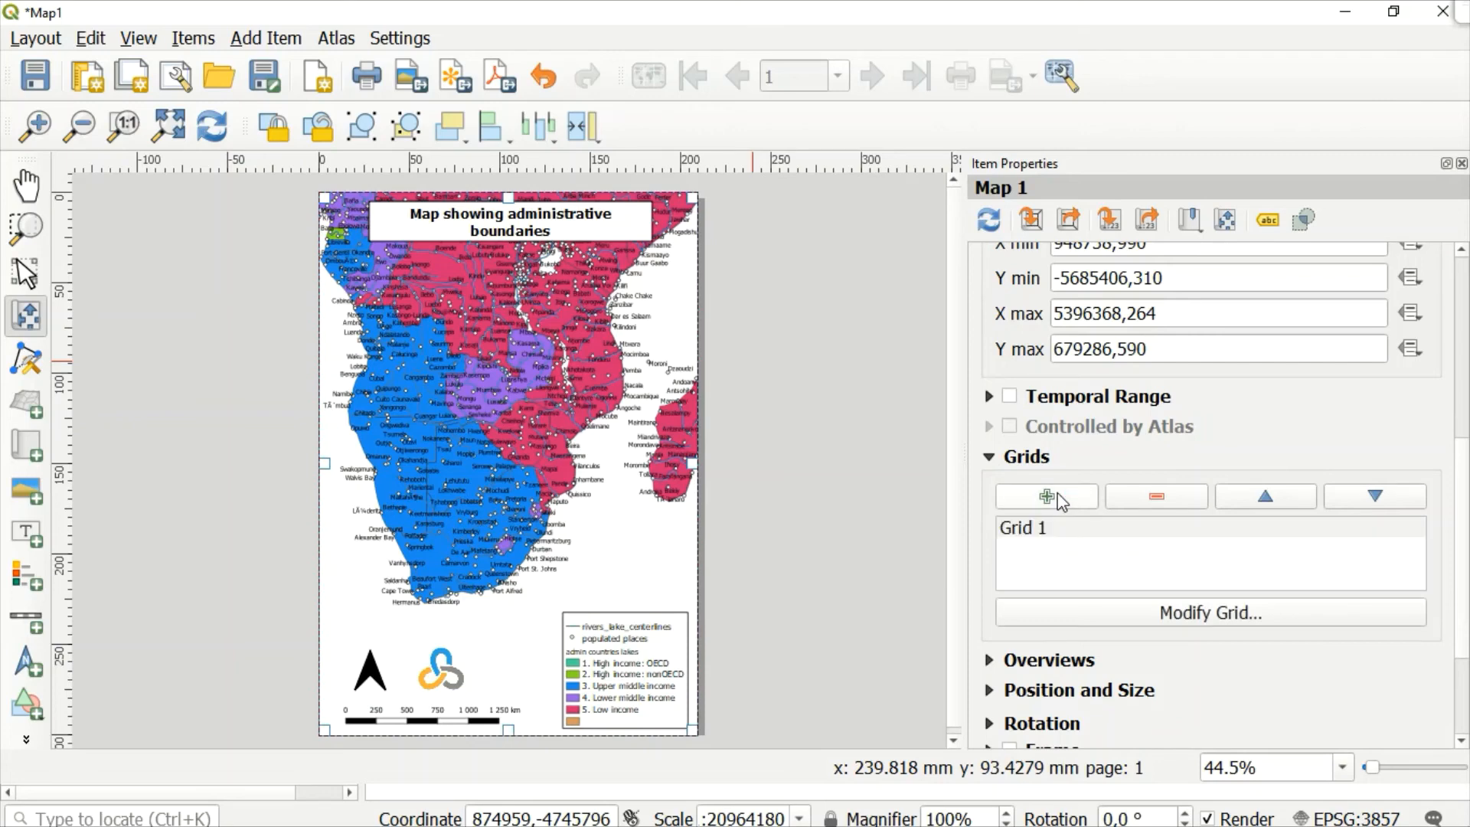
pyautogui.click(1040, 531)
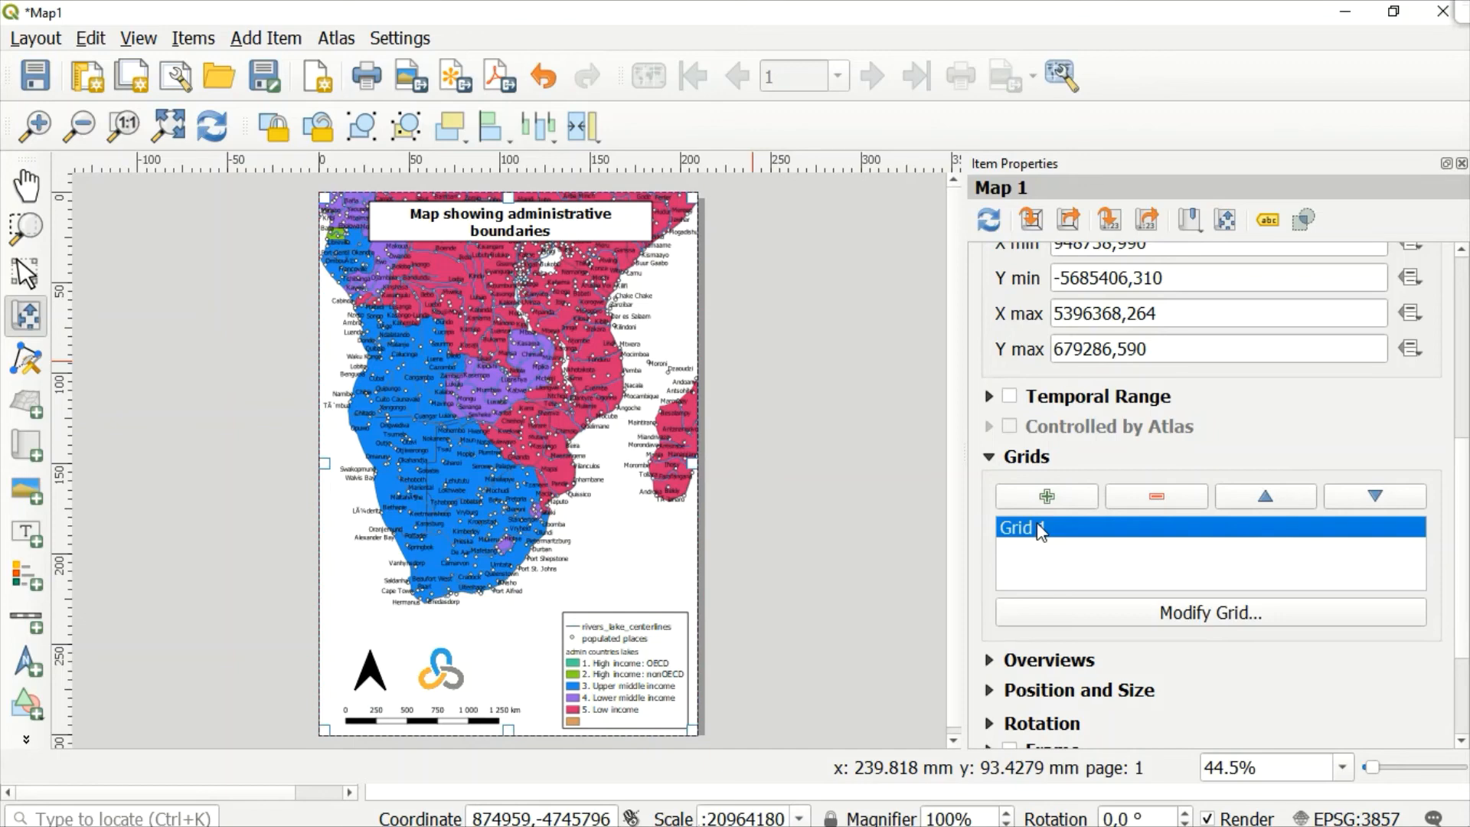
pyautogui.doubleClick(1037, 527)
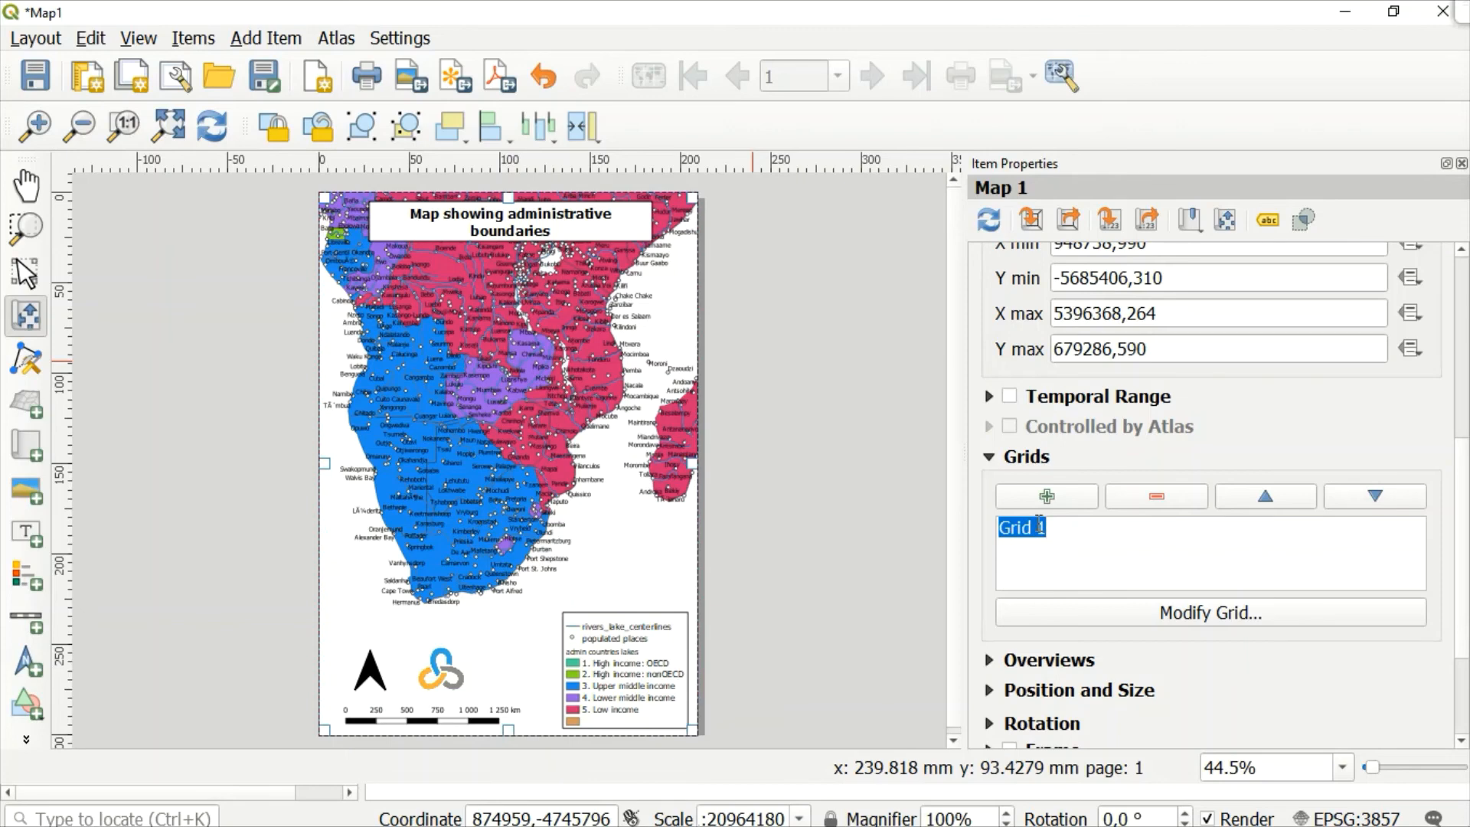
pyautogui.write('4326')
pyautogui.press('Return')
# Step: Open the new grid's properties and set its CRS to Default CRS: EPSG:4326 - WGS 84
pyautogui.doubleClick(1047, 530)
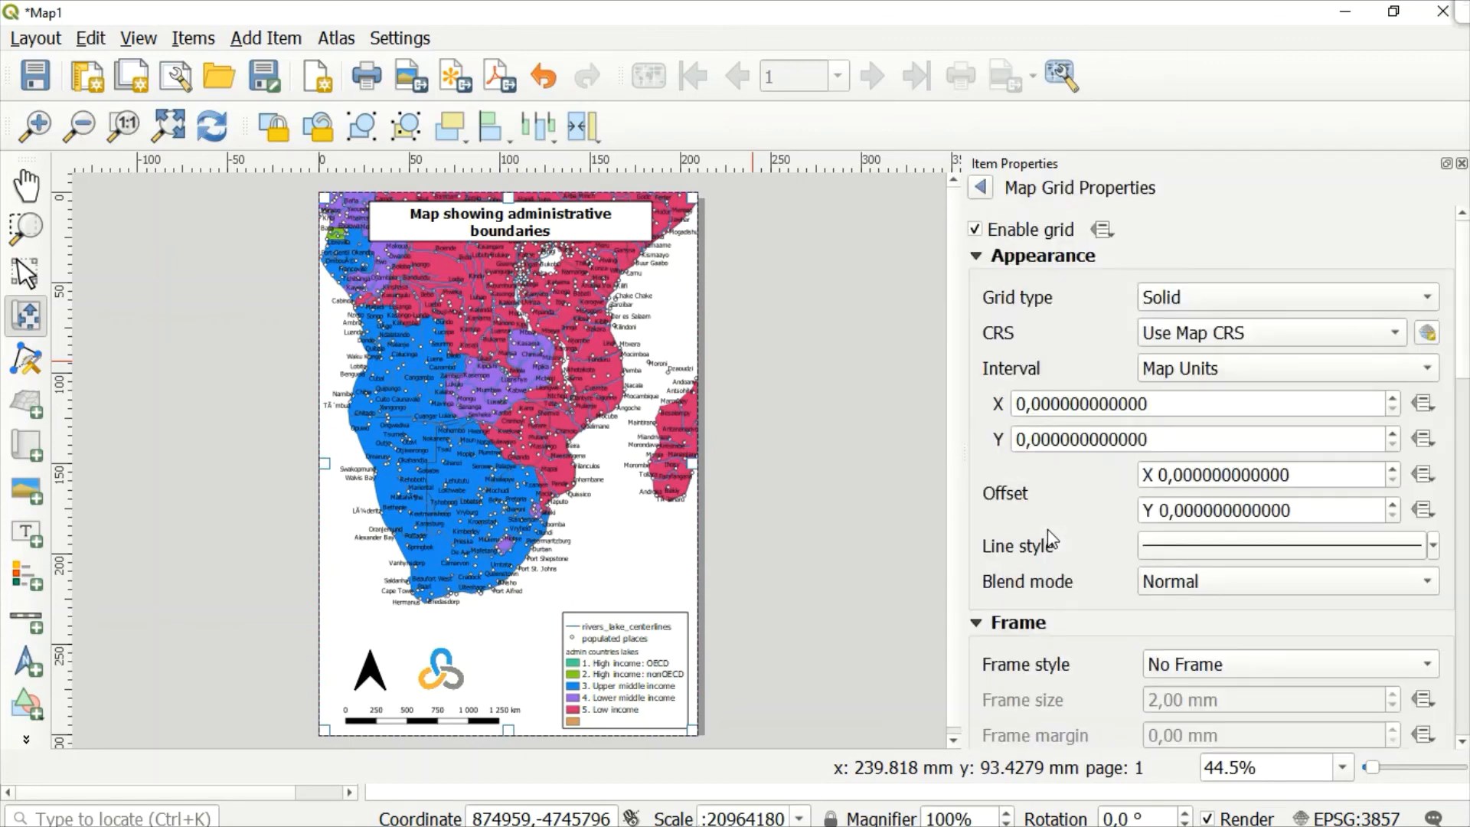
pyautogui.click(1397, 332)
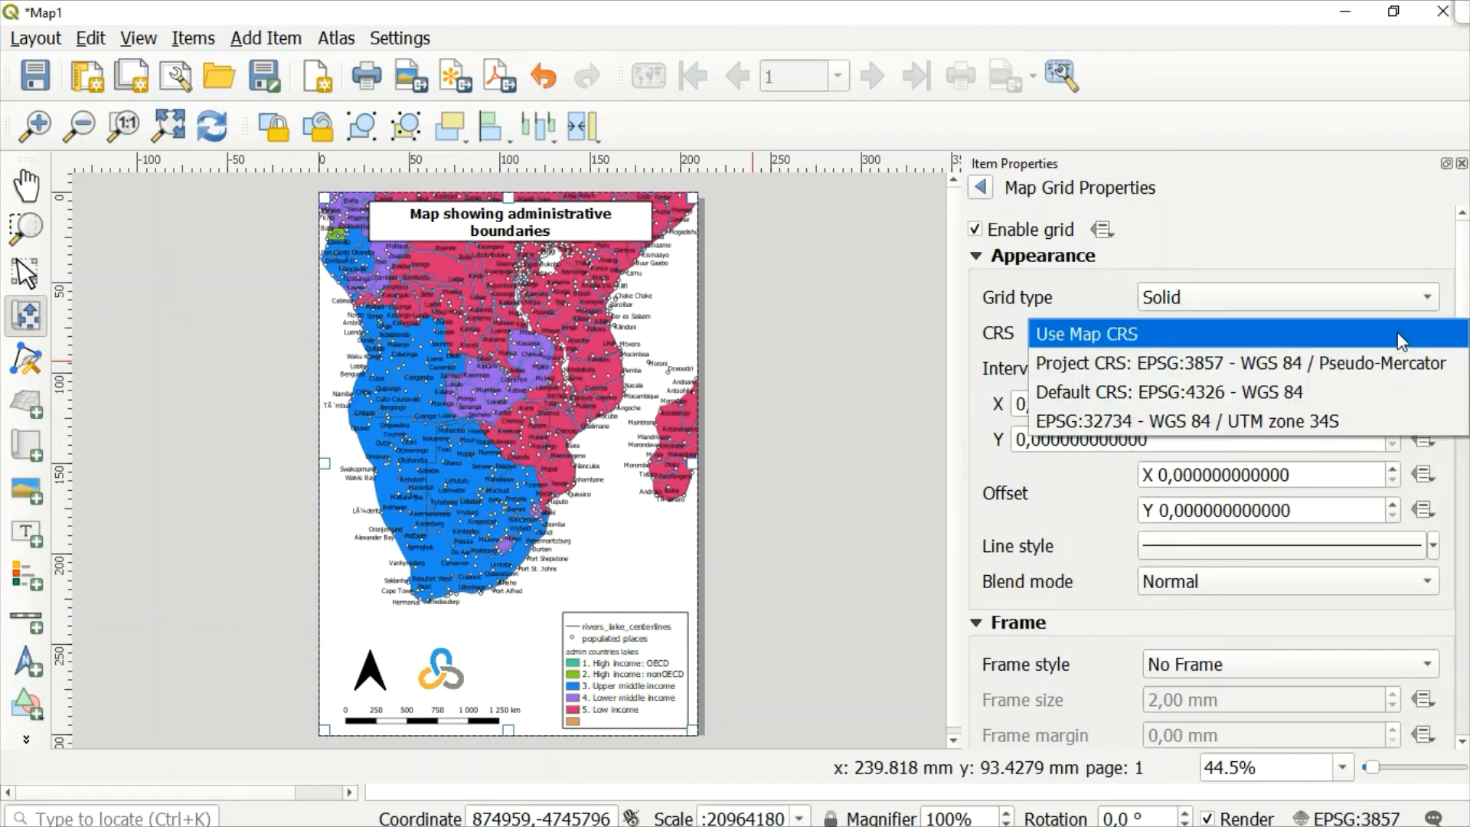
pyautogui.click(1270, 392)
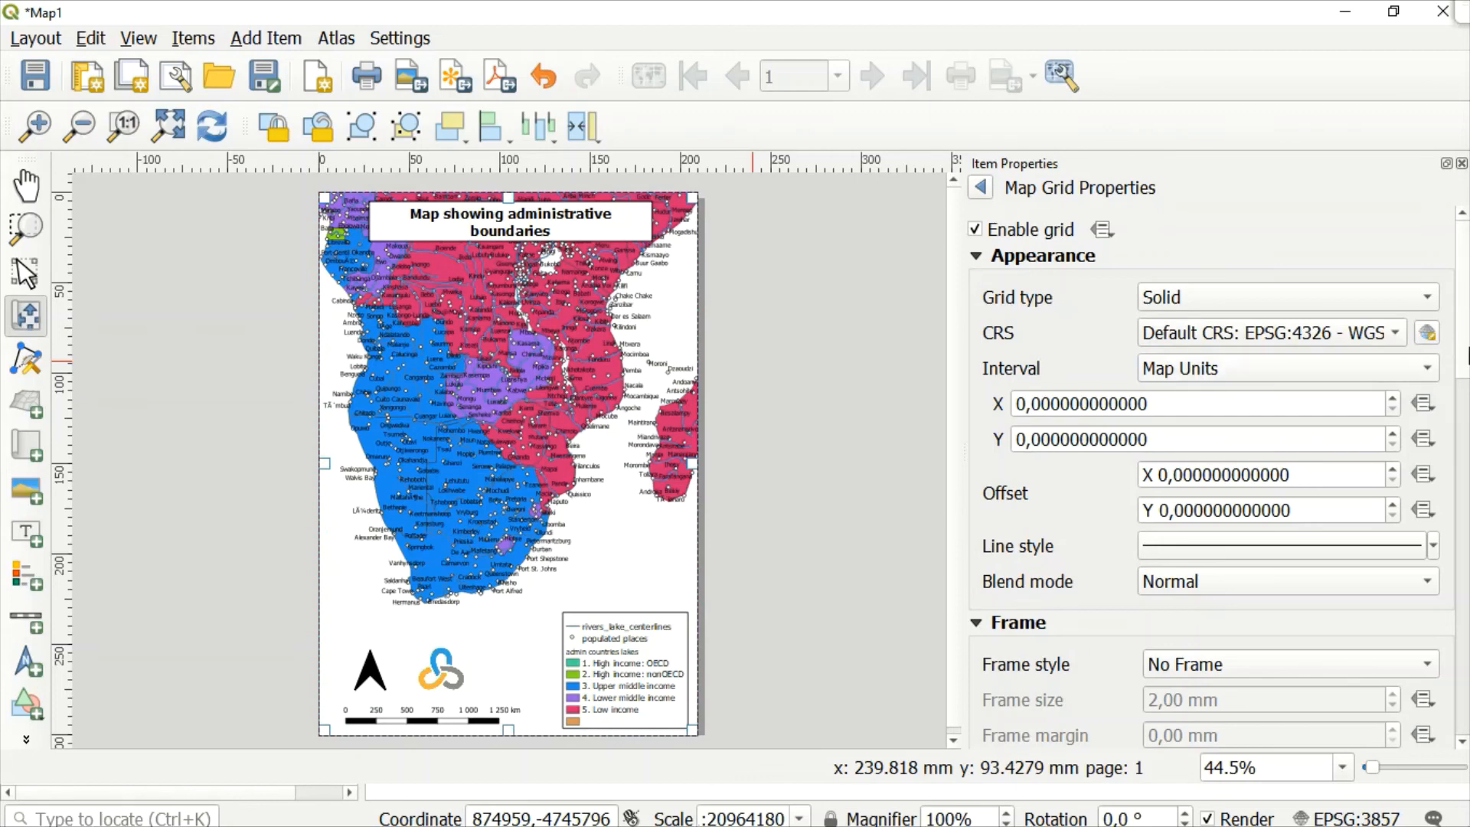
# Step: Set the grid's X and Y intervals to 5 map units each
pyautogui.scroll(-3, 1466, 354)
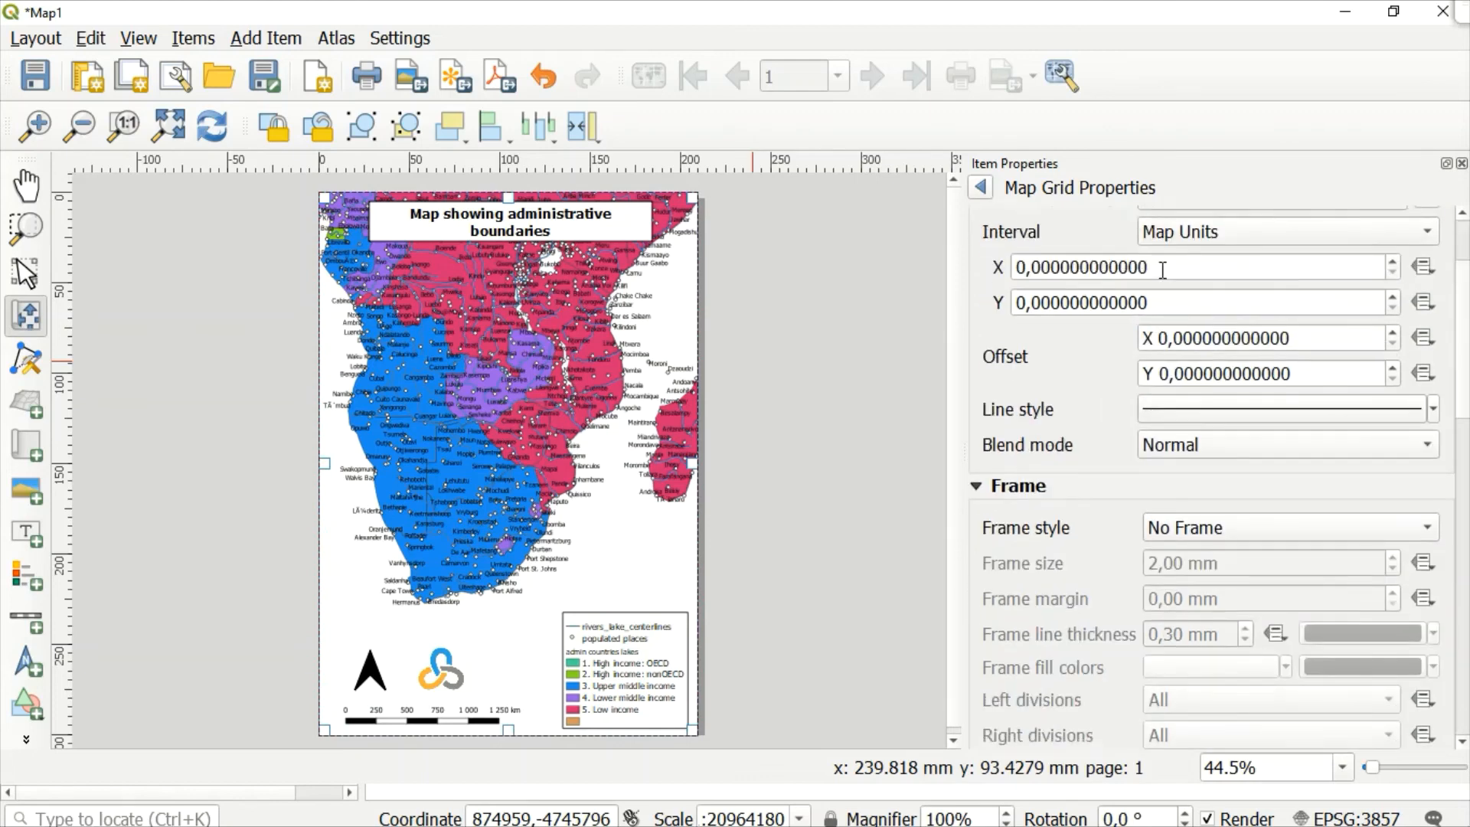
pyautogui.moveTo(1161, 272); pyautogui.dragTo(980, 290)
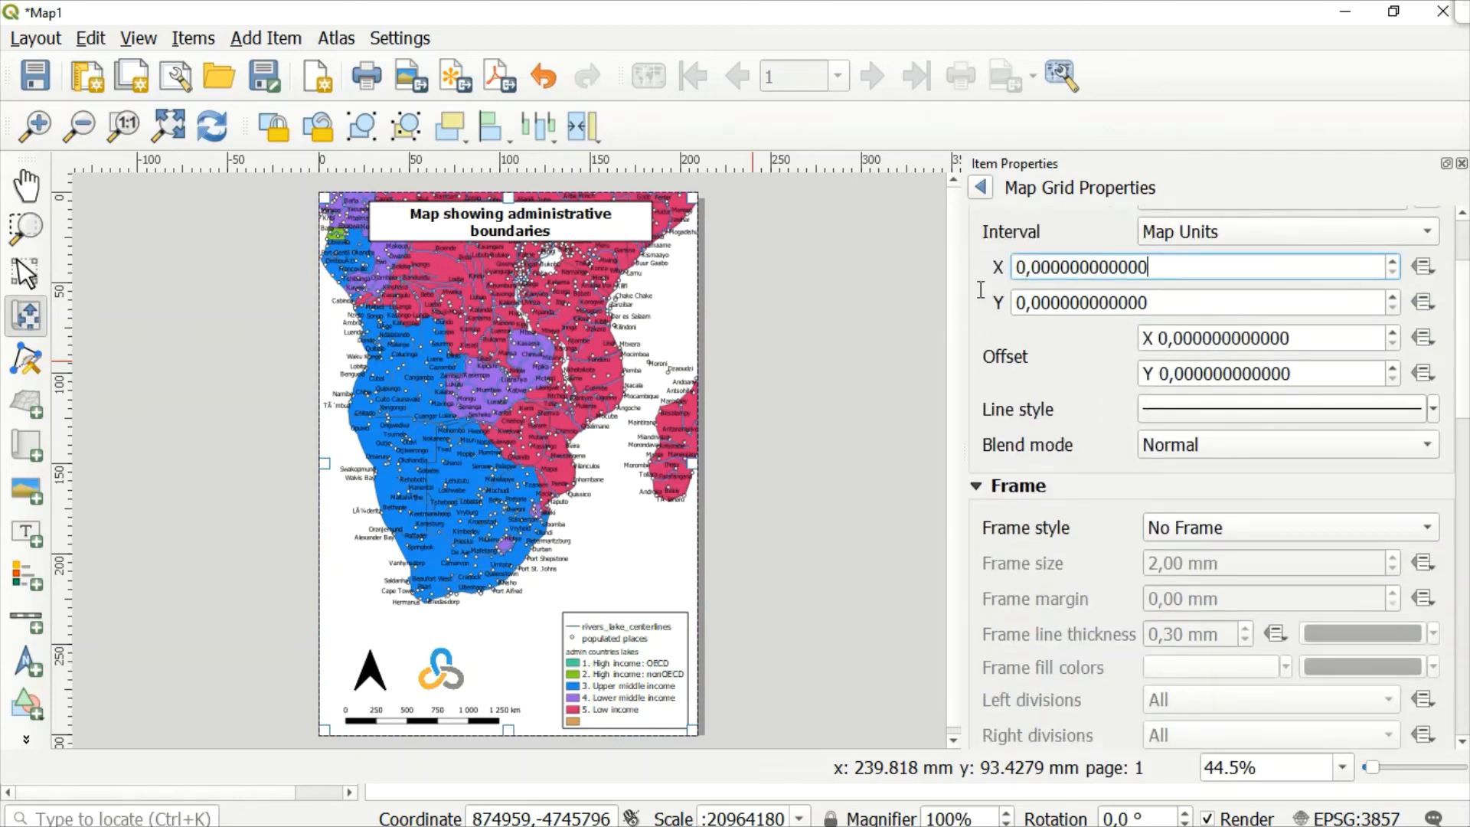
pyautogui.doubleClick(1016, 275)
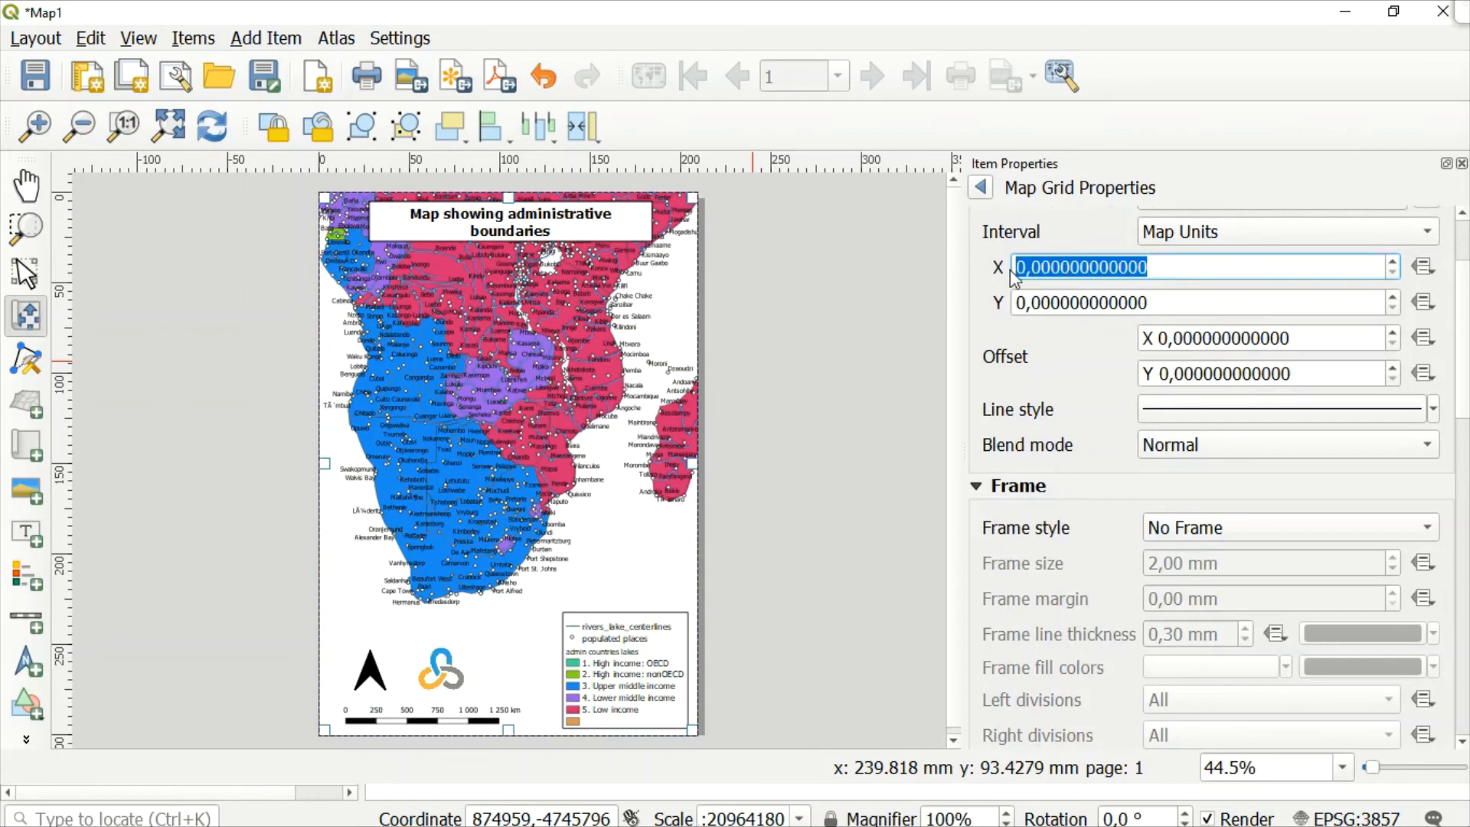
pyautogui.press('BackSpace')
pyautogui.write('5')
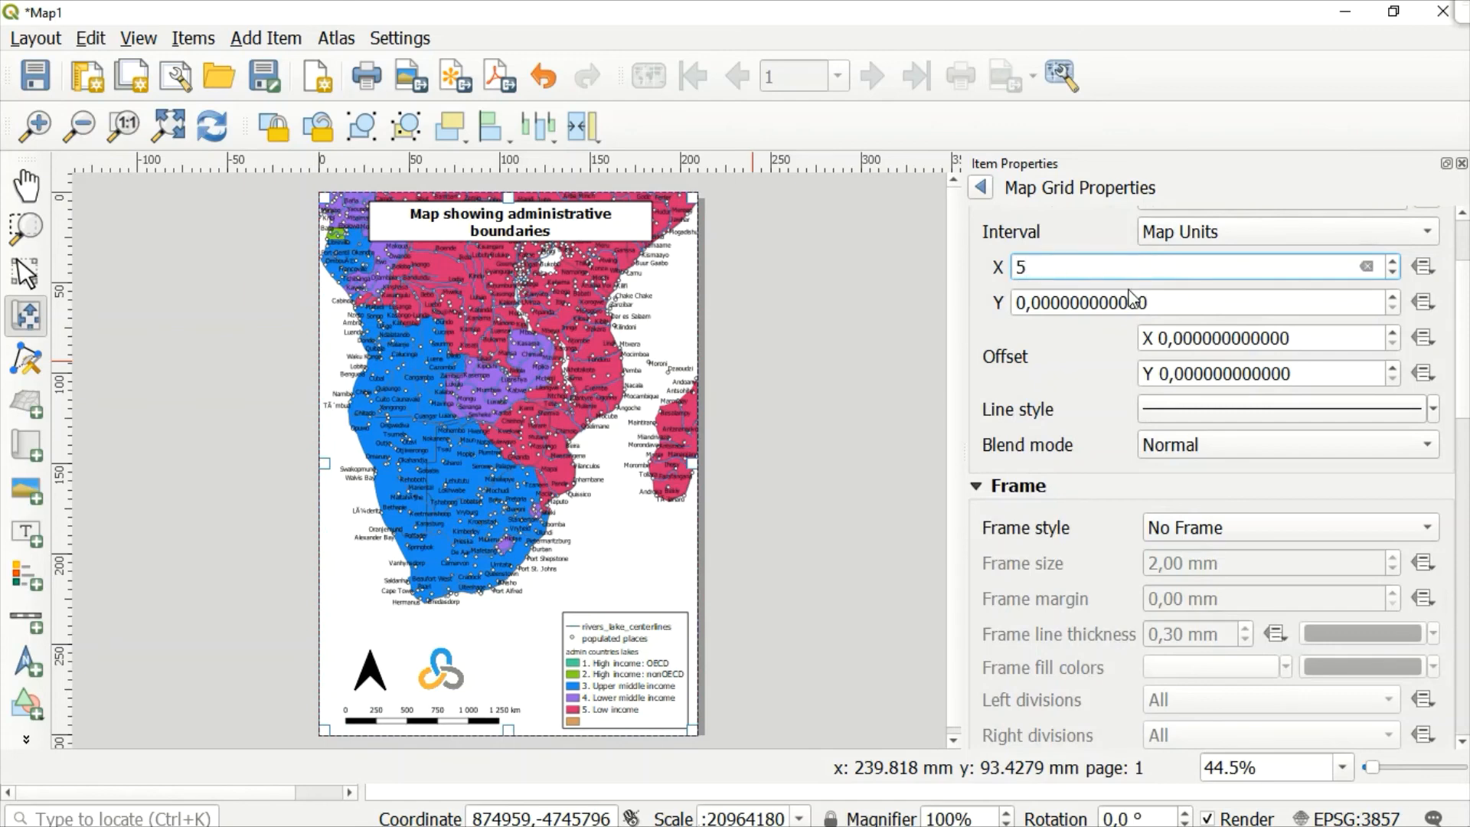
pyautogui.moveTo(1164, 299); pyautogui.dragTo(999, 313)
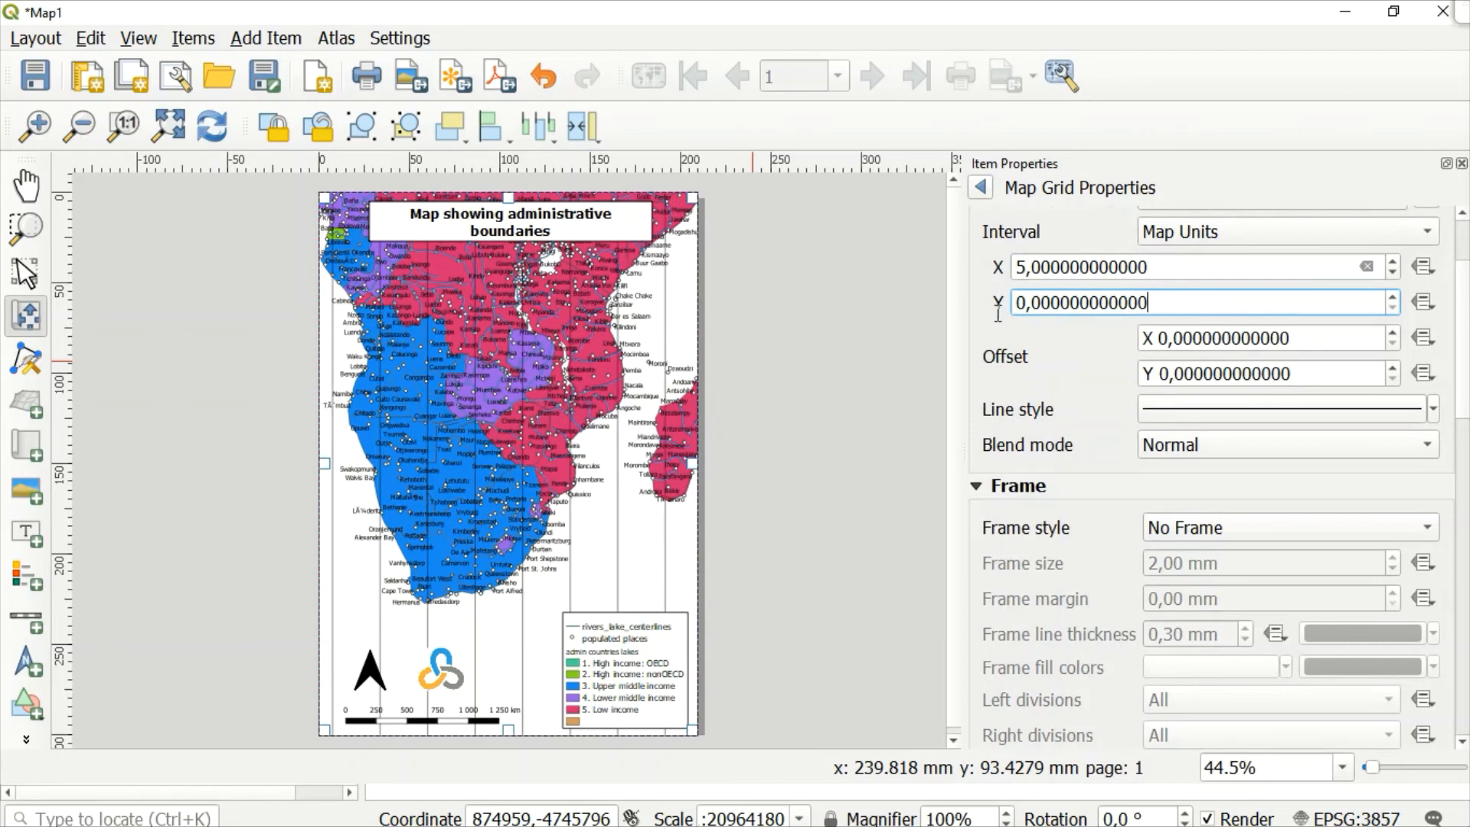
pyautogui.doubleClick(1016, 305)
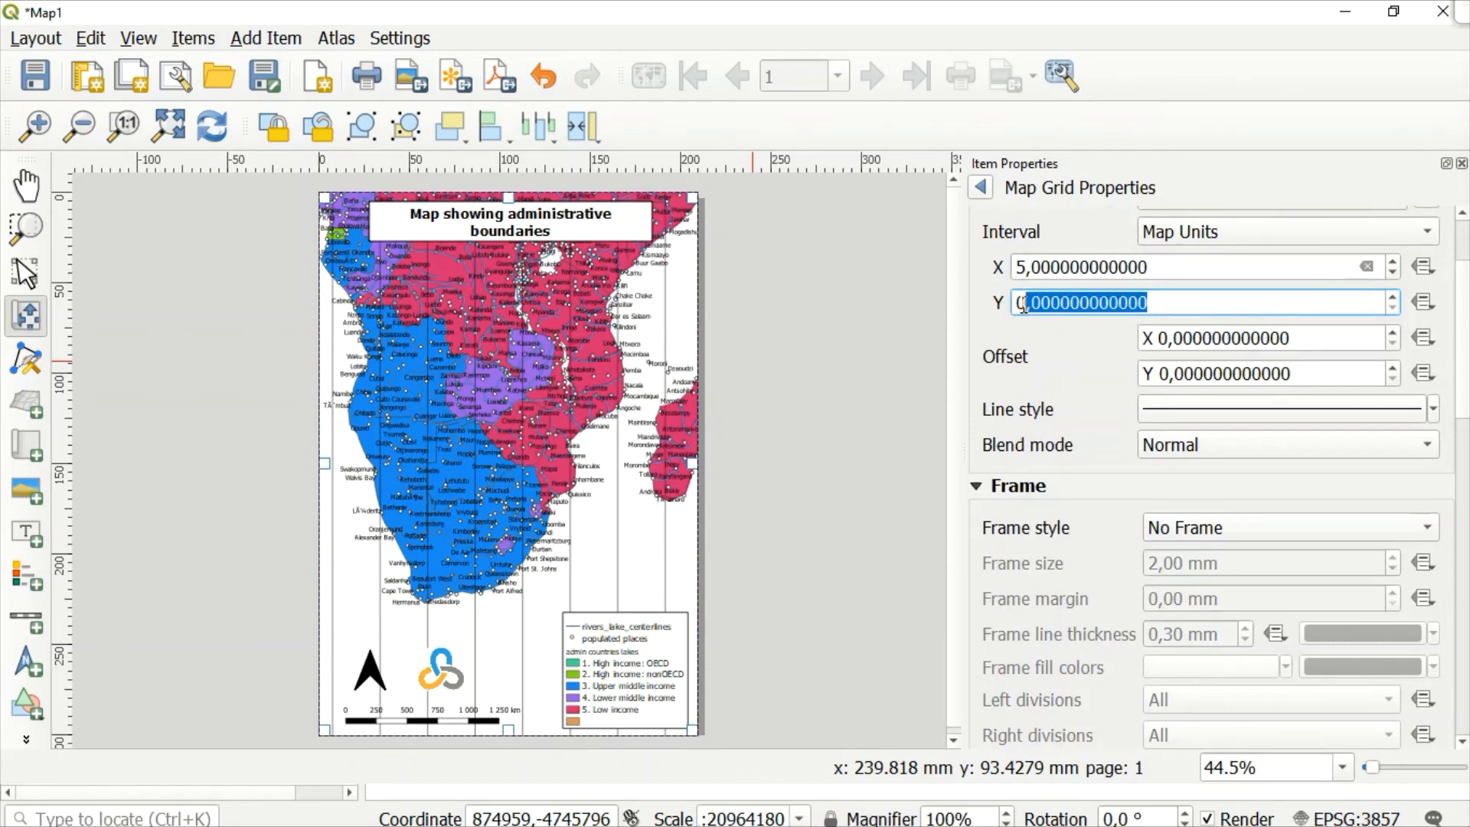
pyautogui.press('BackSpace')
pyautogui.write('5')
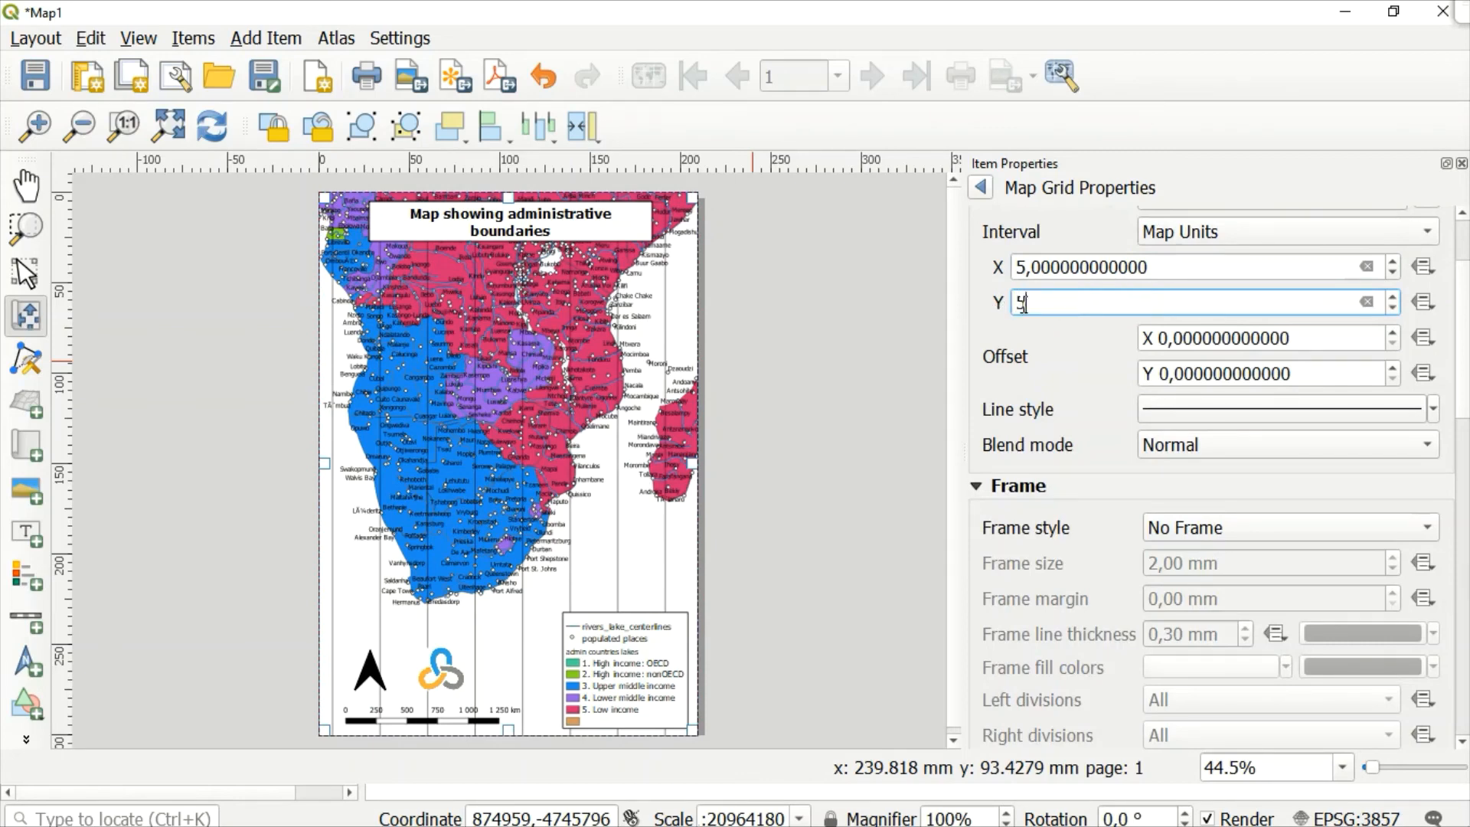
pyautogui.click(1096, 365)
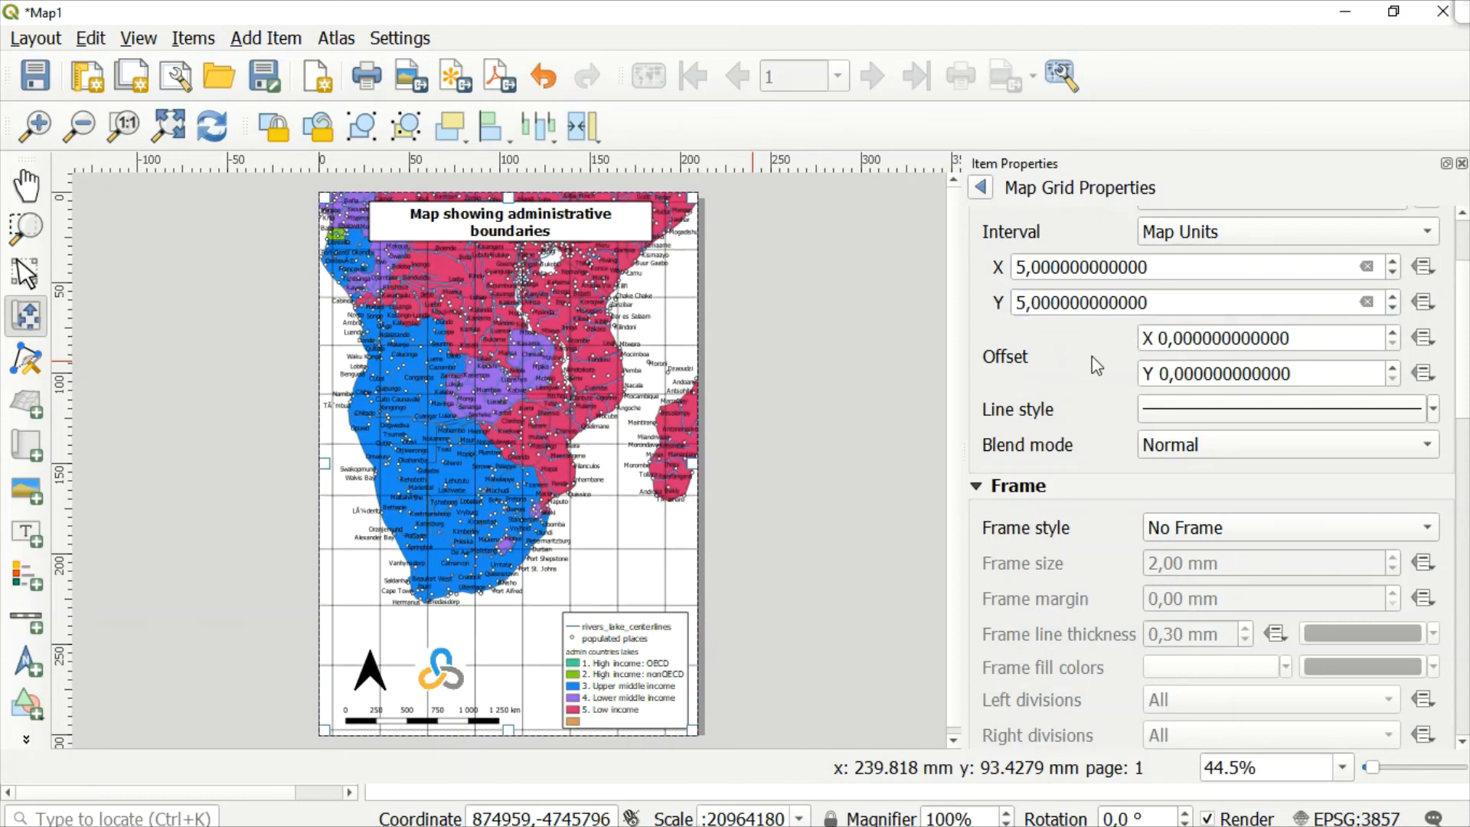
# Step: Examine the line style and blend mode options available for the 4326 grid
pyautogui.scroll(-1, 1096, 365)
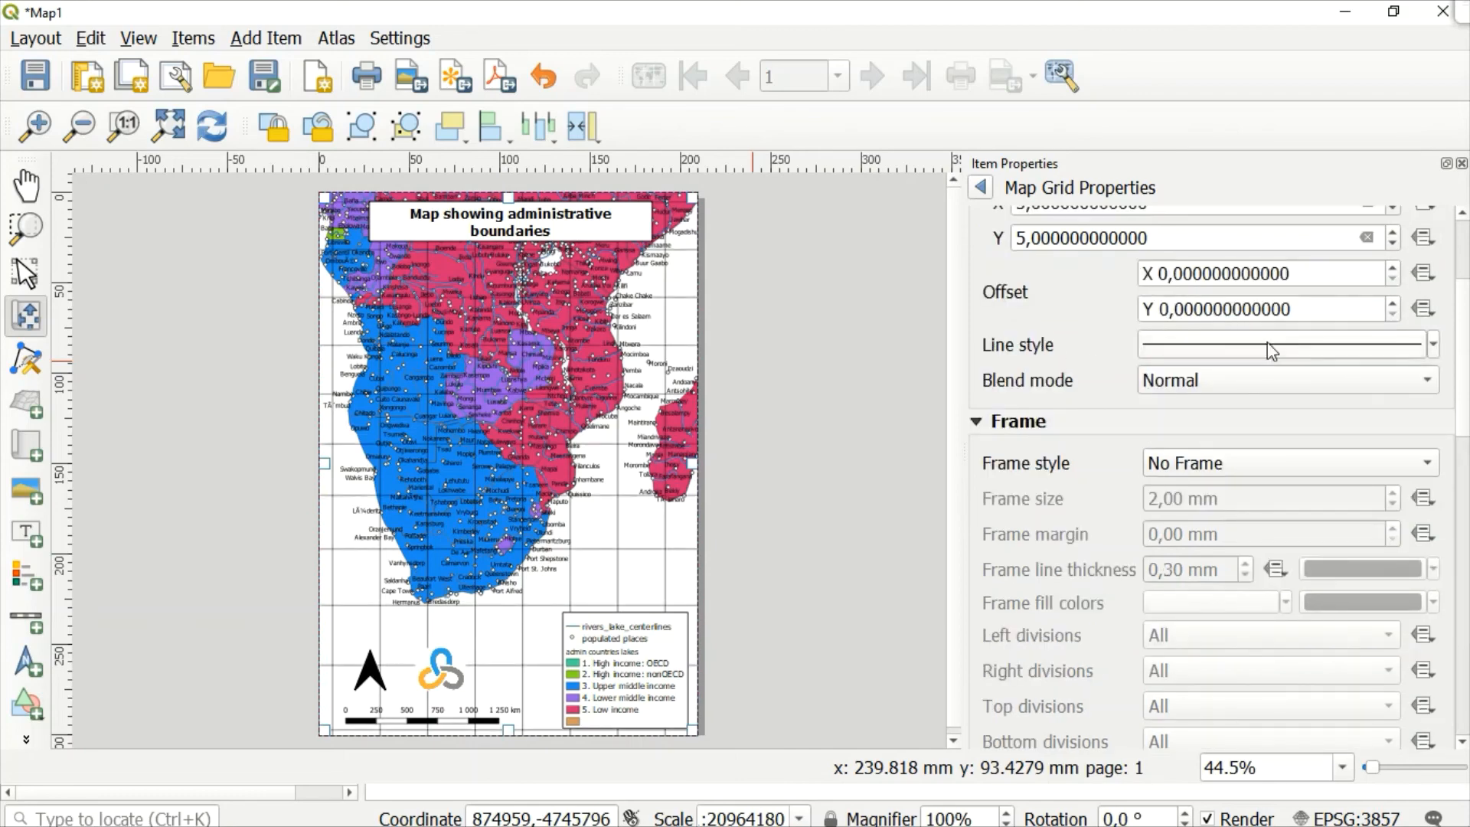
pyautogui.click(1433, 345)
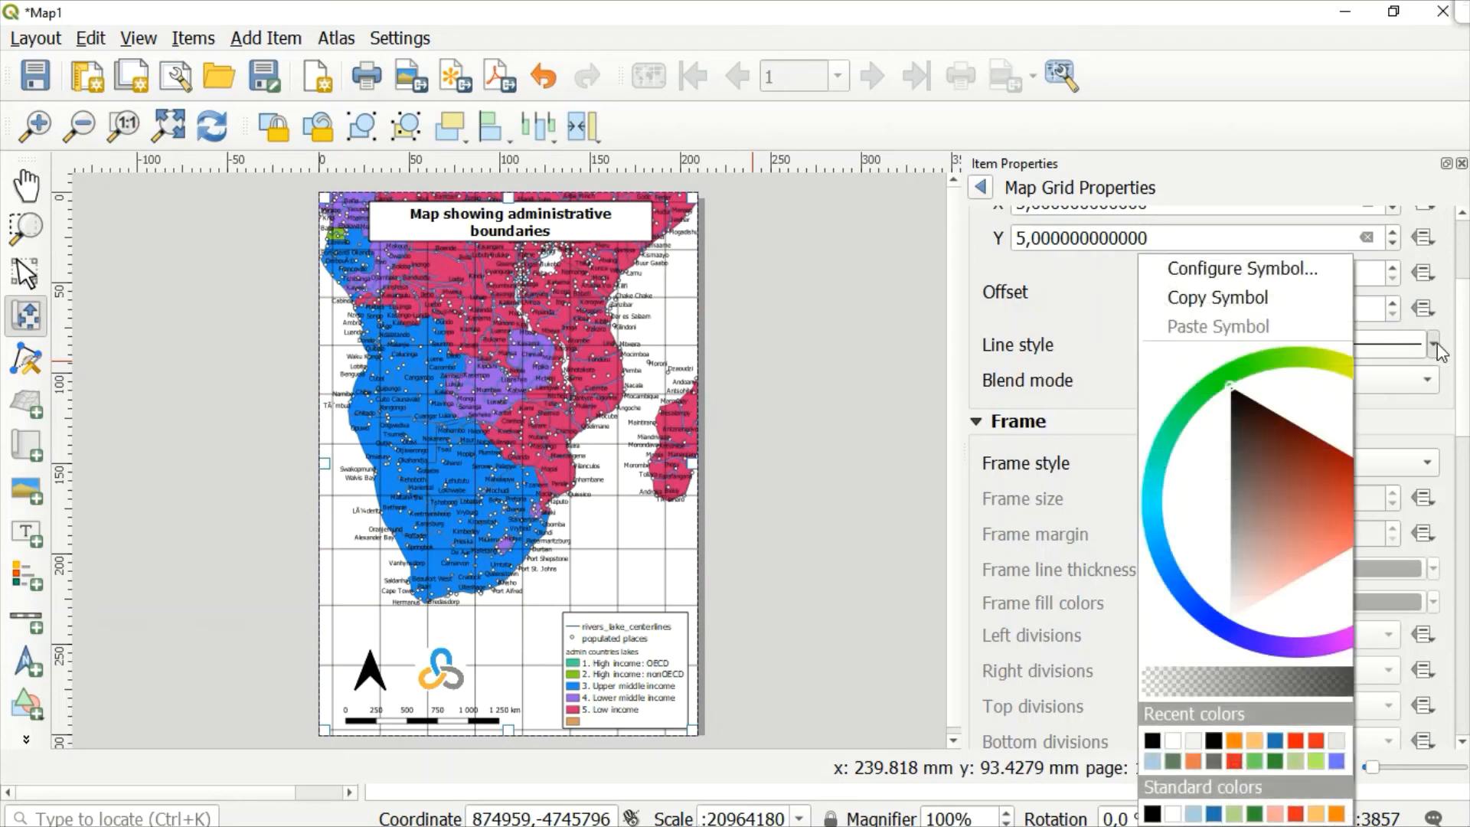
pyautogui.click(1434, 346)
pyautogui.click(1434, 346)
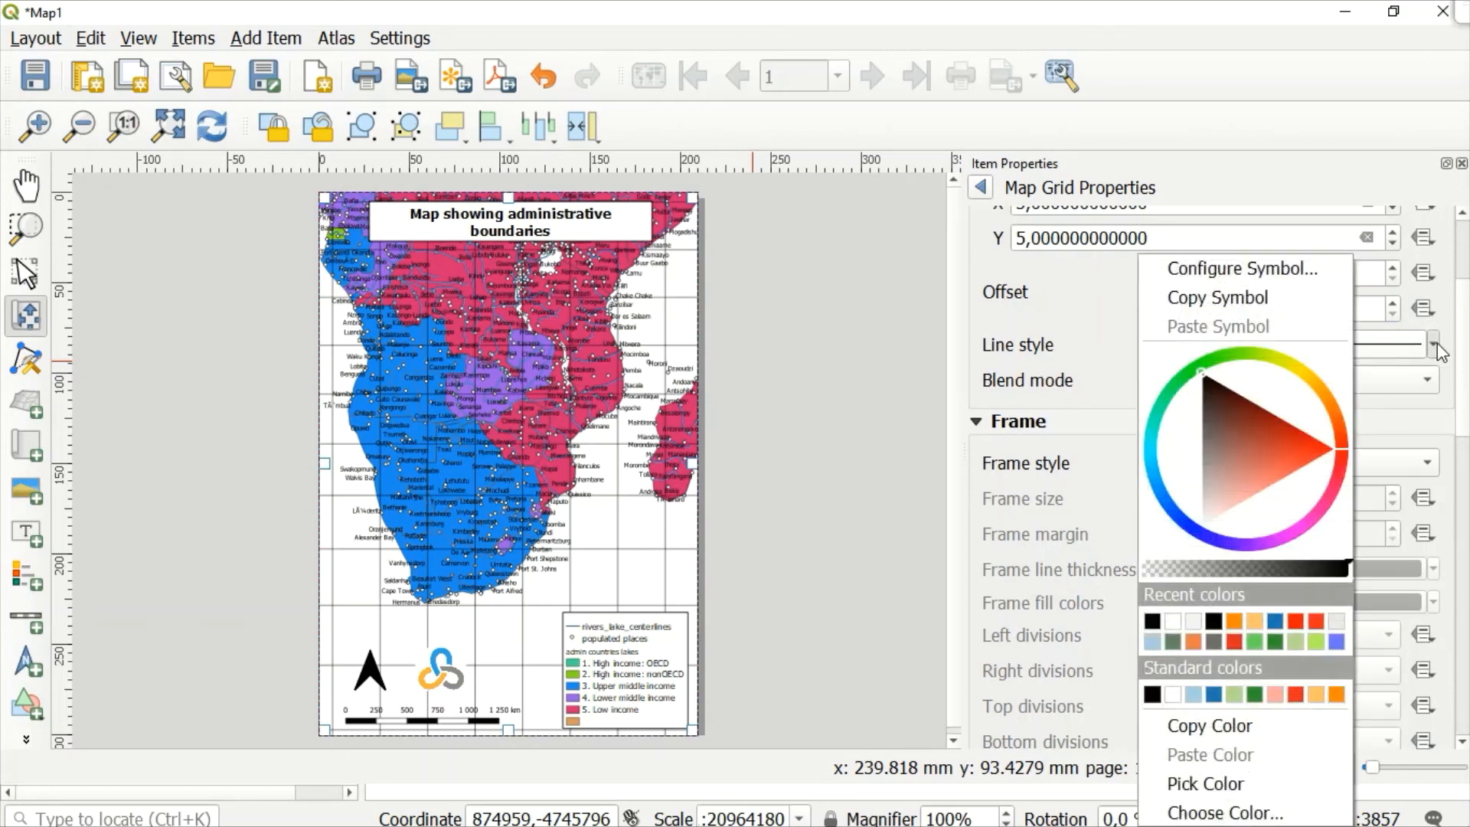
pyautogui.click(1436, 342)
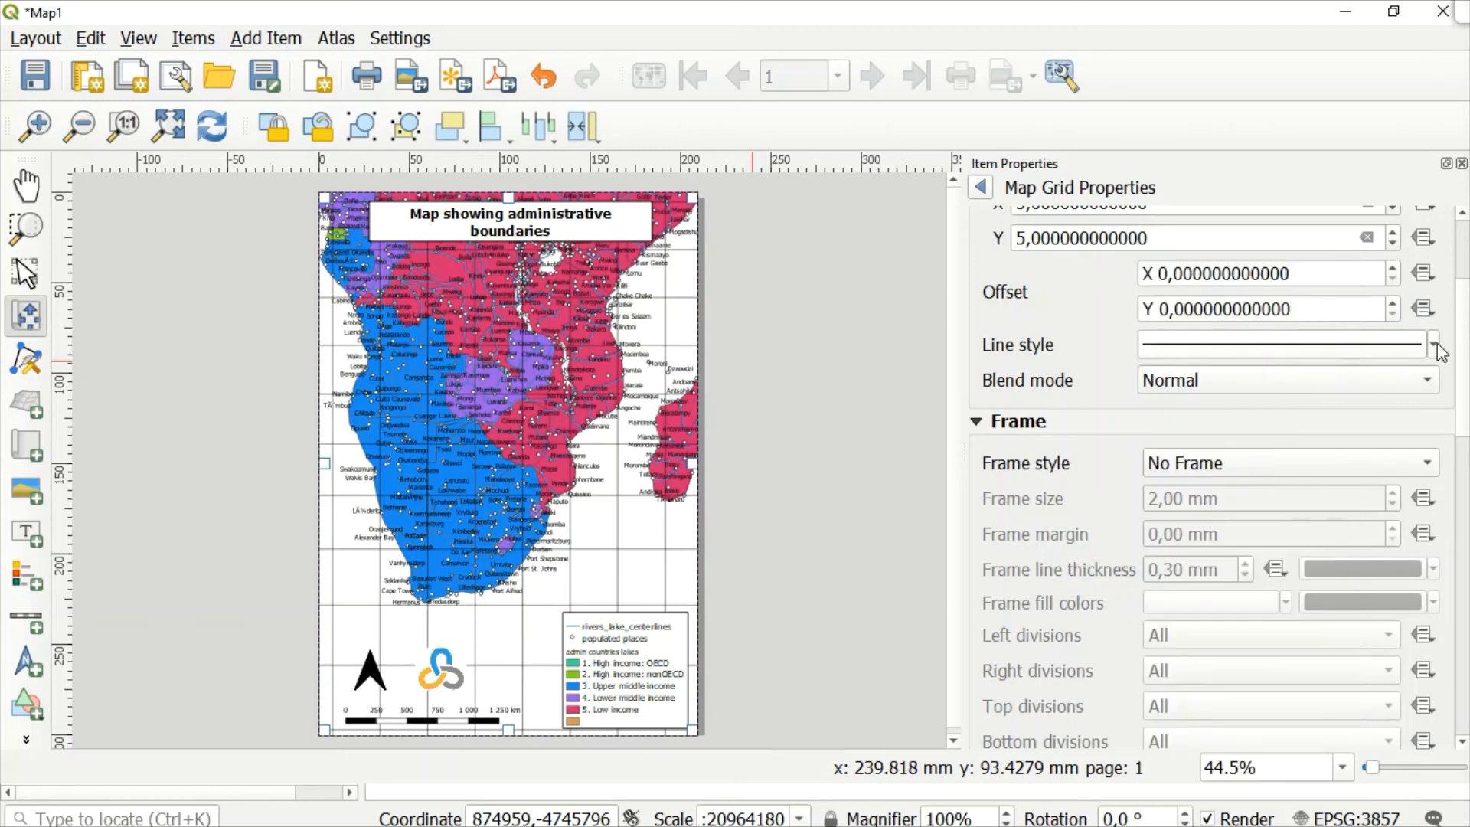
pyautogui.click(1423, 387)
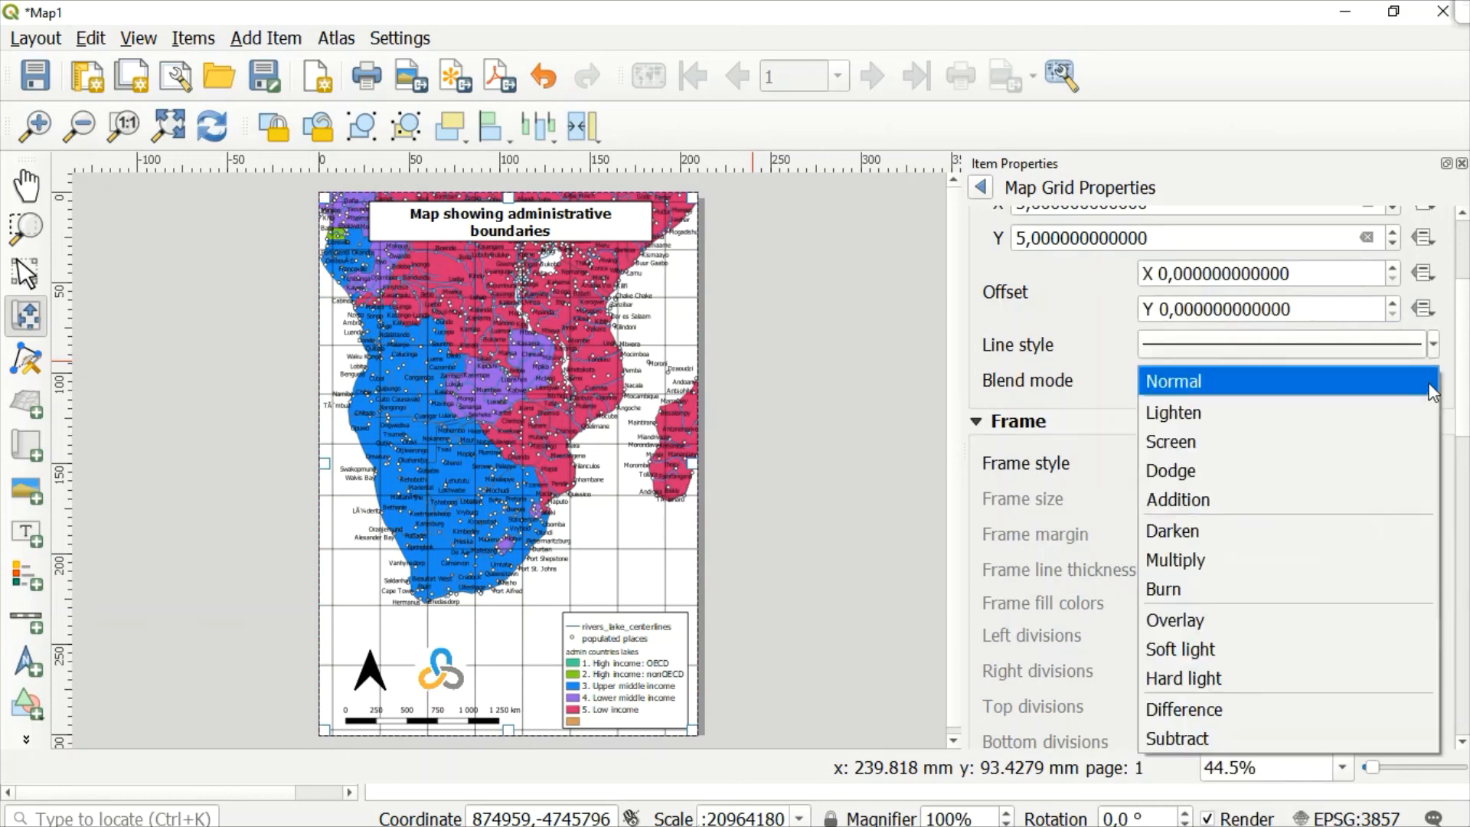
pyautogui.click(1431, 386)
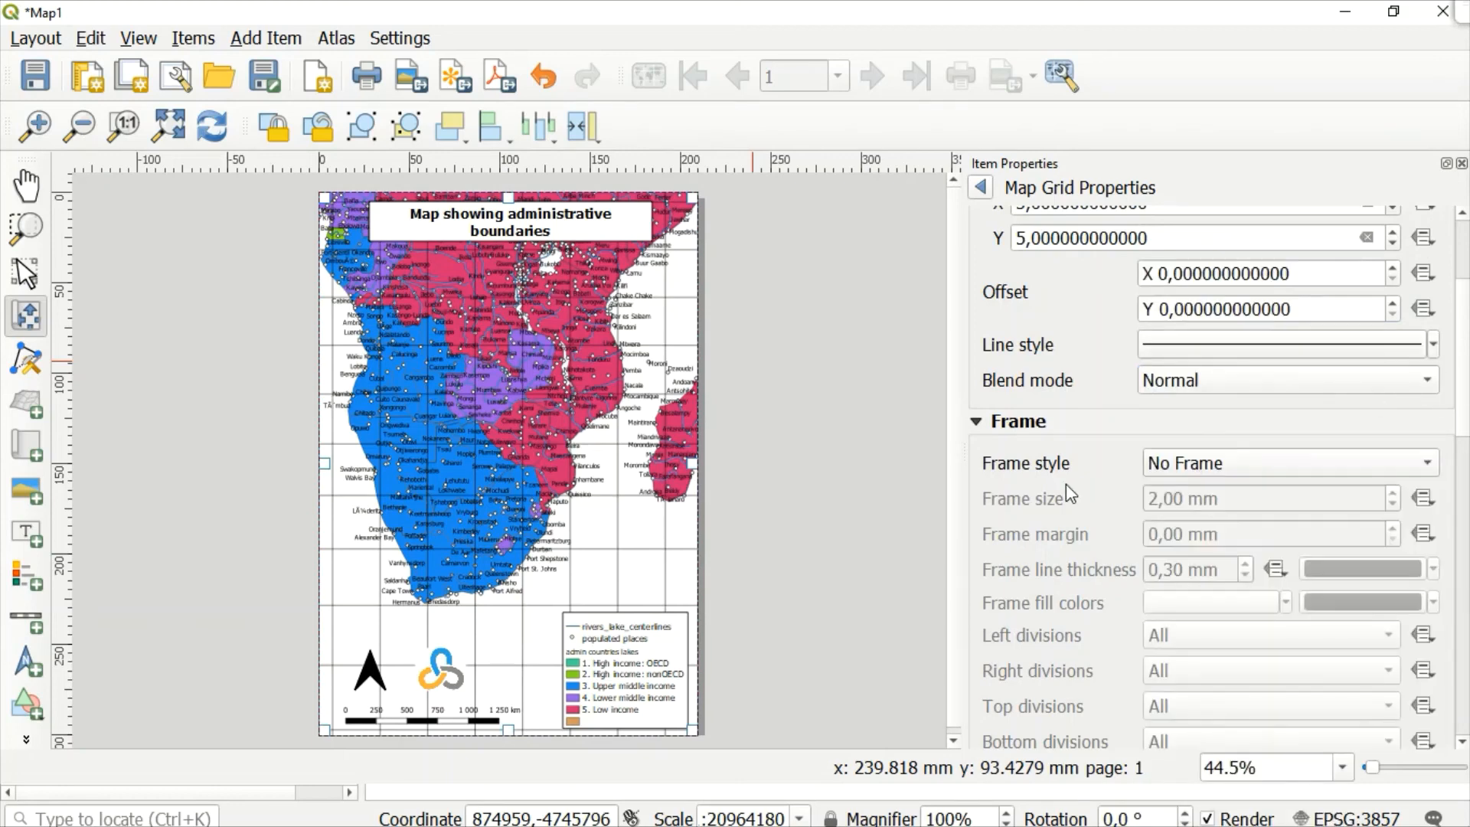
pyautogui.scroll(2, 1065, 484)
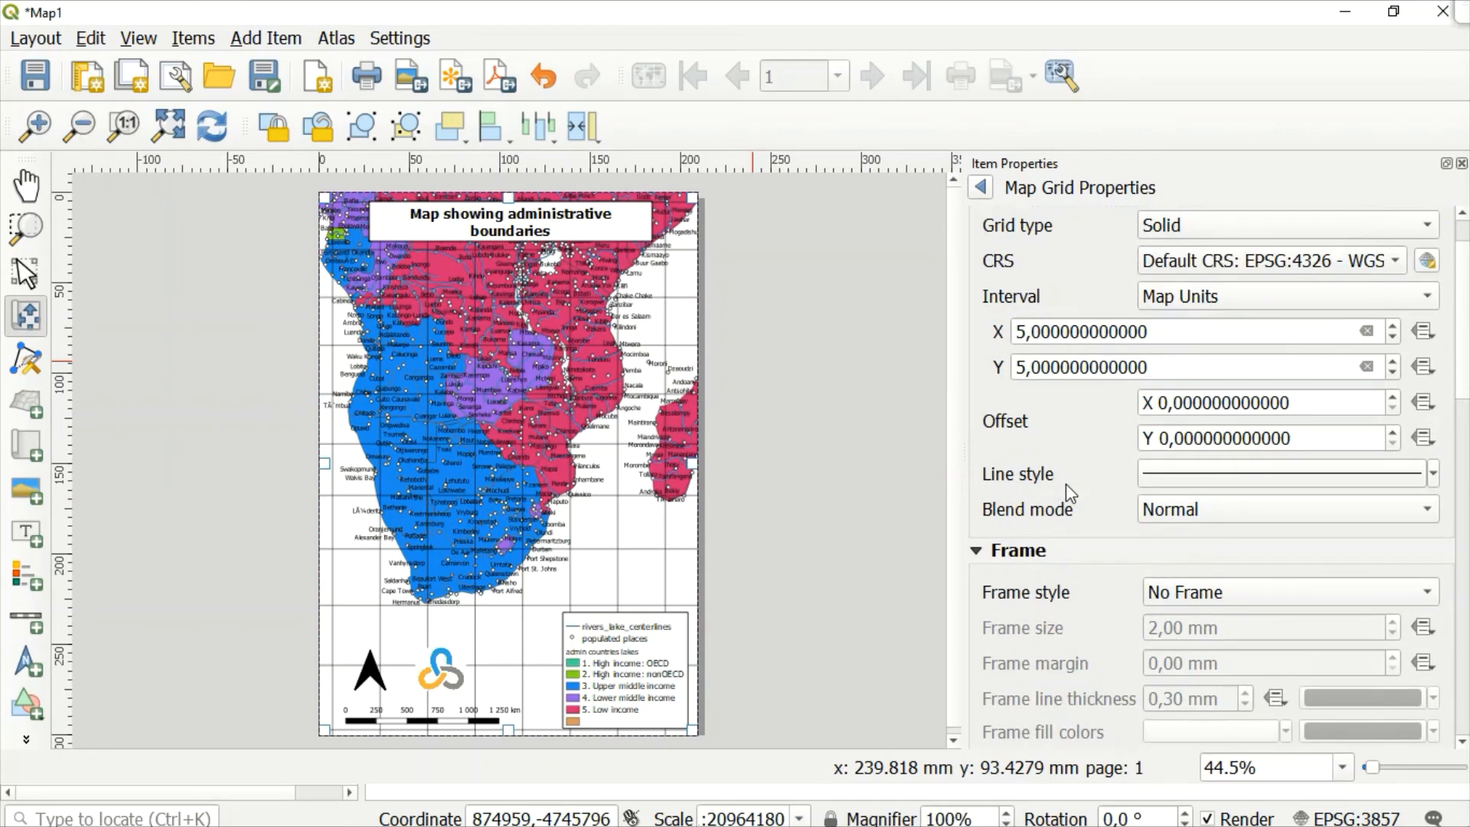
pyautogui.scroll(-3, 1067, 490)
pyautogui.scroll(4, 1067, 490)
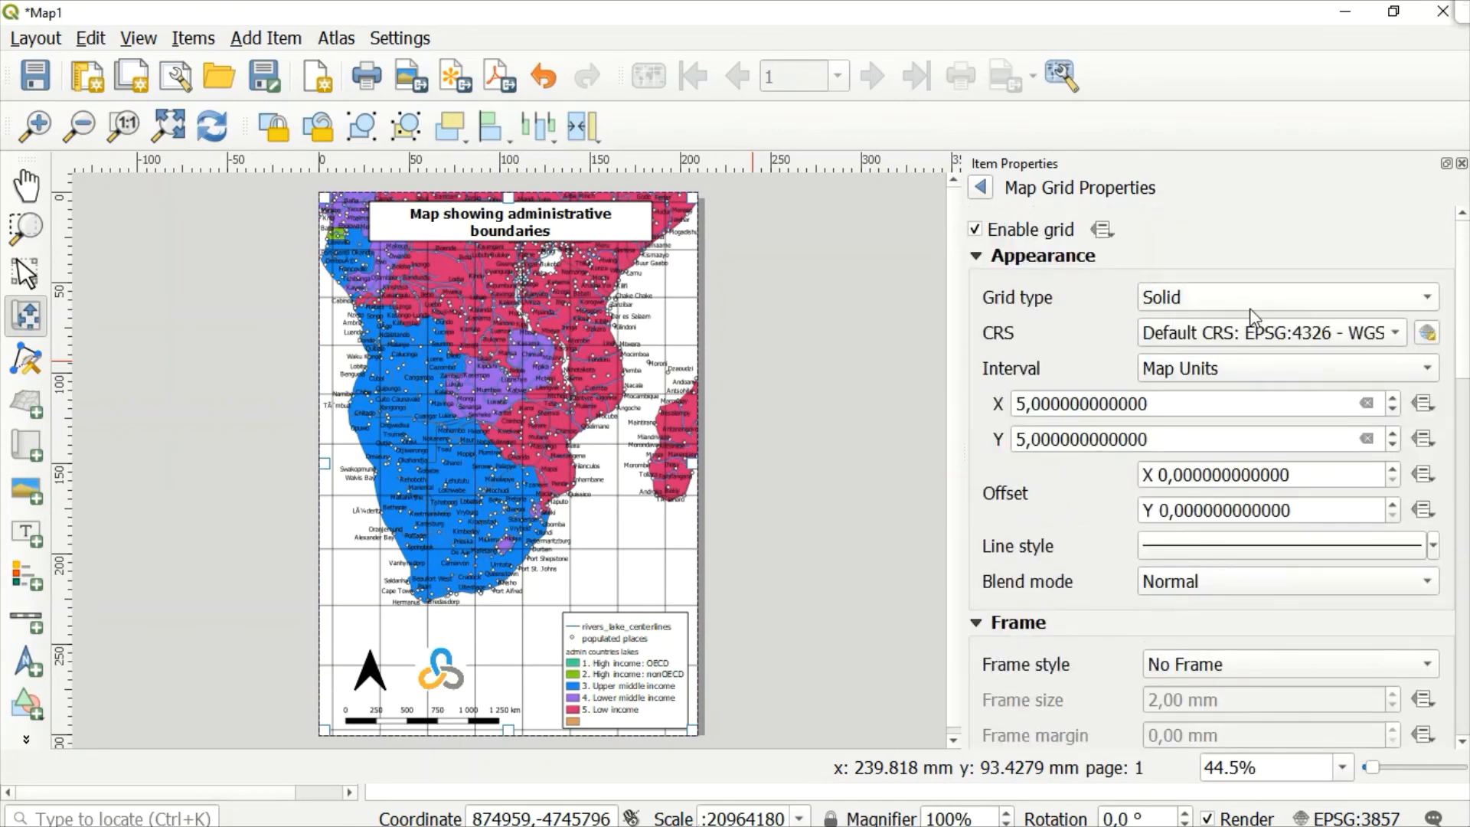
# Step: Try the Cross grid type on the 4326 grid, and return it to Solid
pyautogui.click(1425, 297)
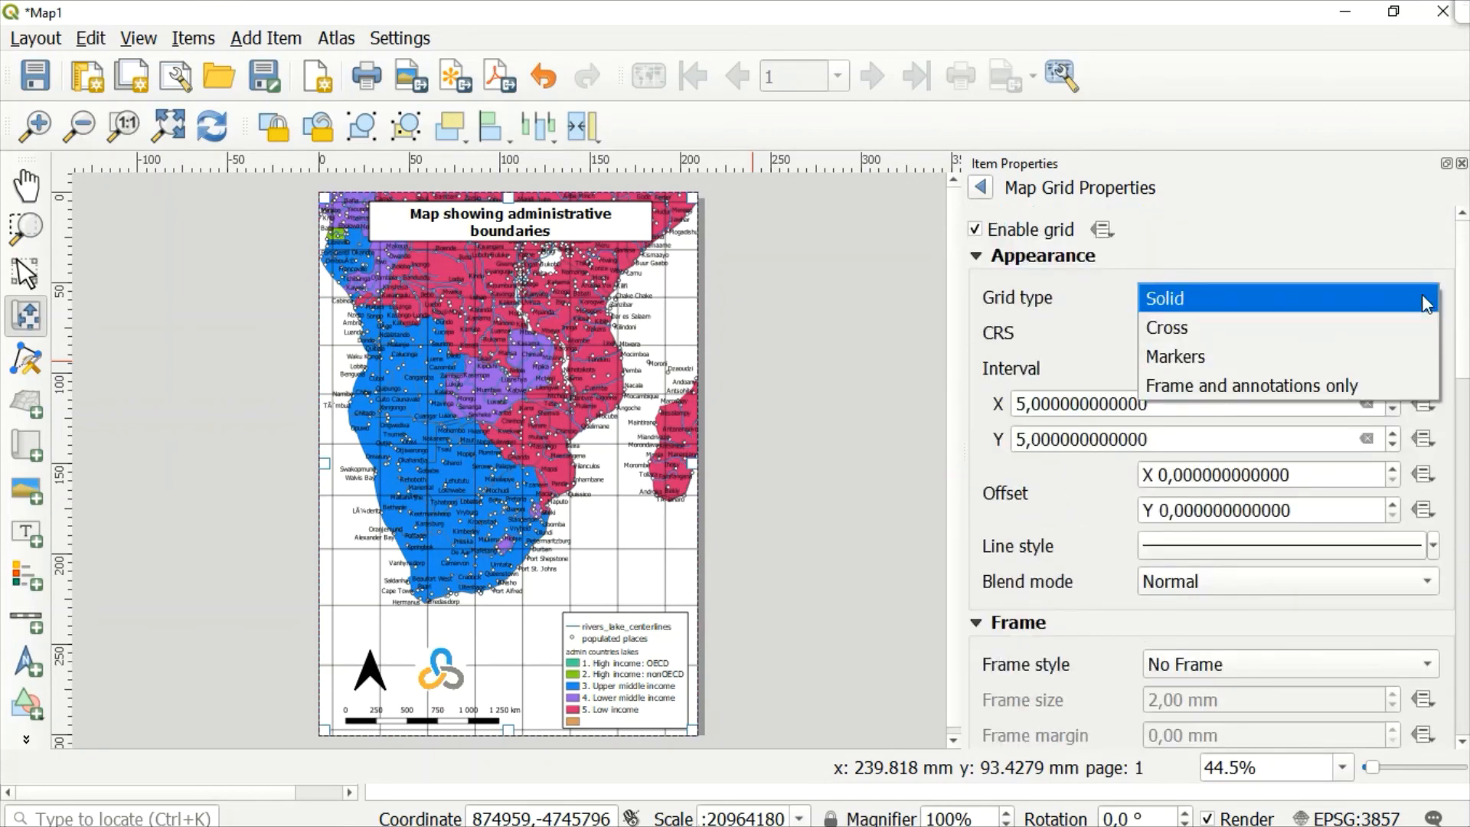
pyautogui.click(1217, 329)
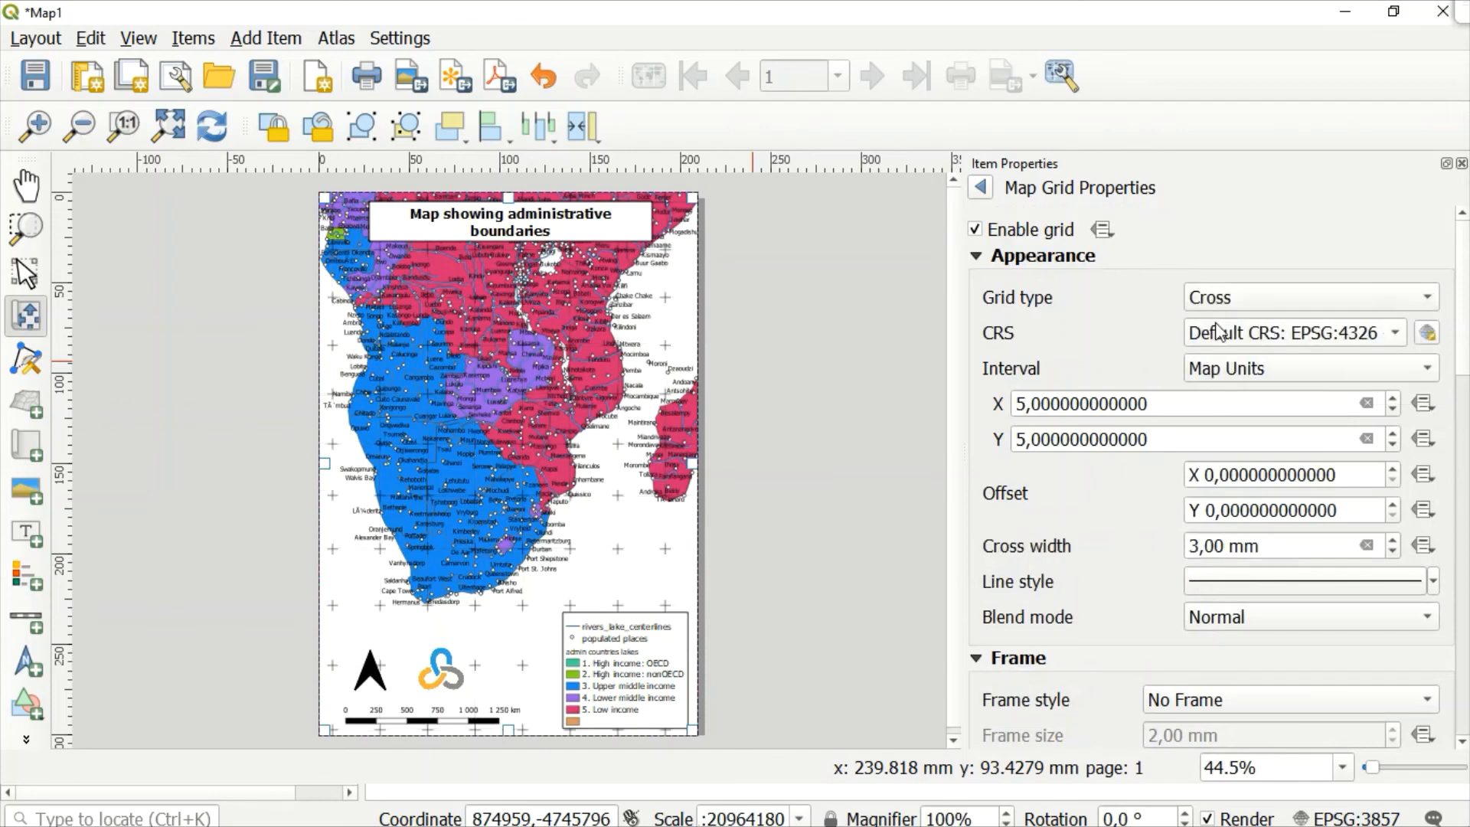
pyautogui.click(1416, 295)
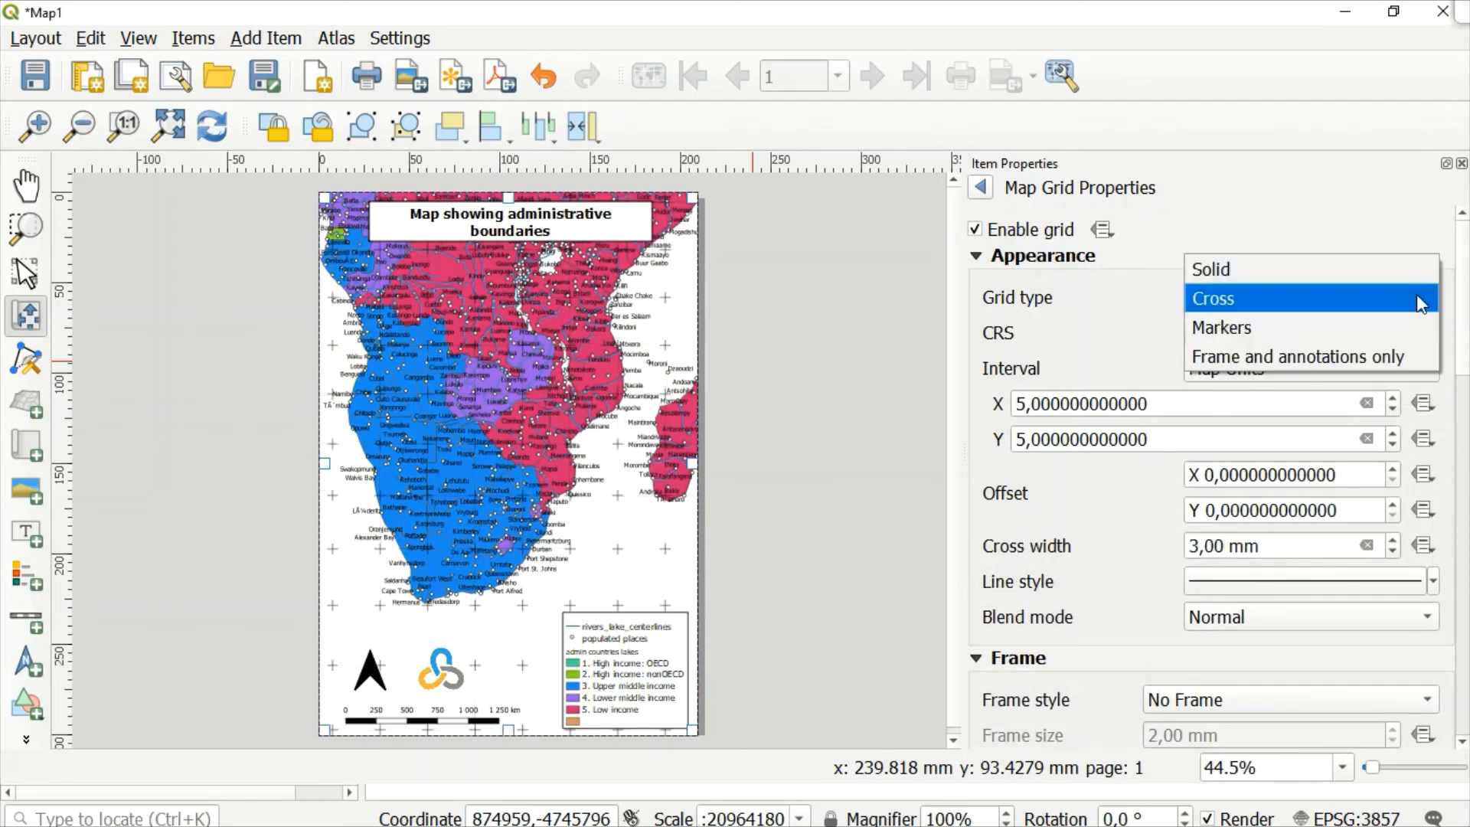
pyautogui.click(1305, 277)
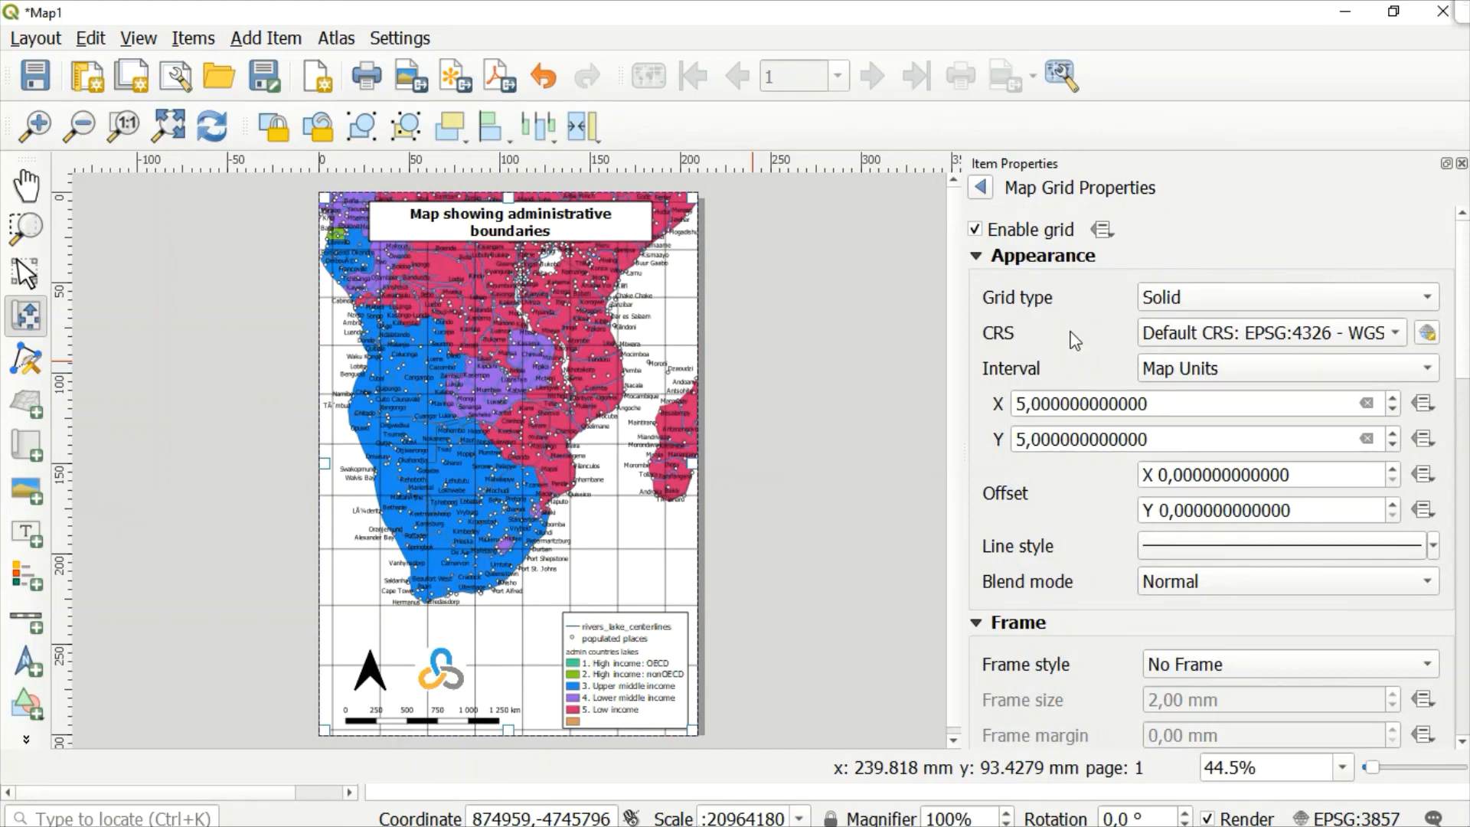
# Step: Try drawing coordinates around the grid, and switch them off again
pyautogui.scroll(-6, 1067, 348)
pyautogui.scroll(-10, 1072, 341)
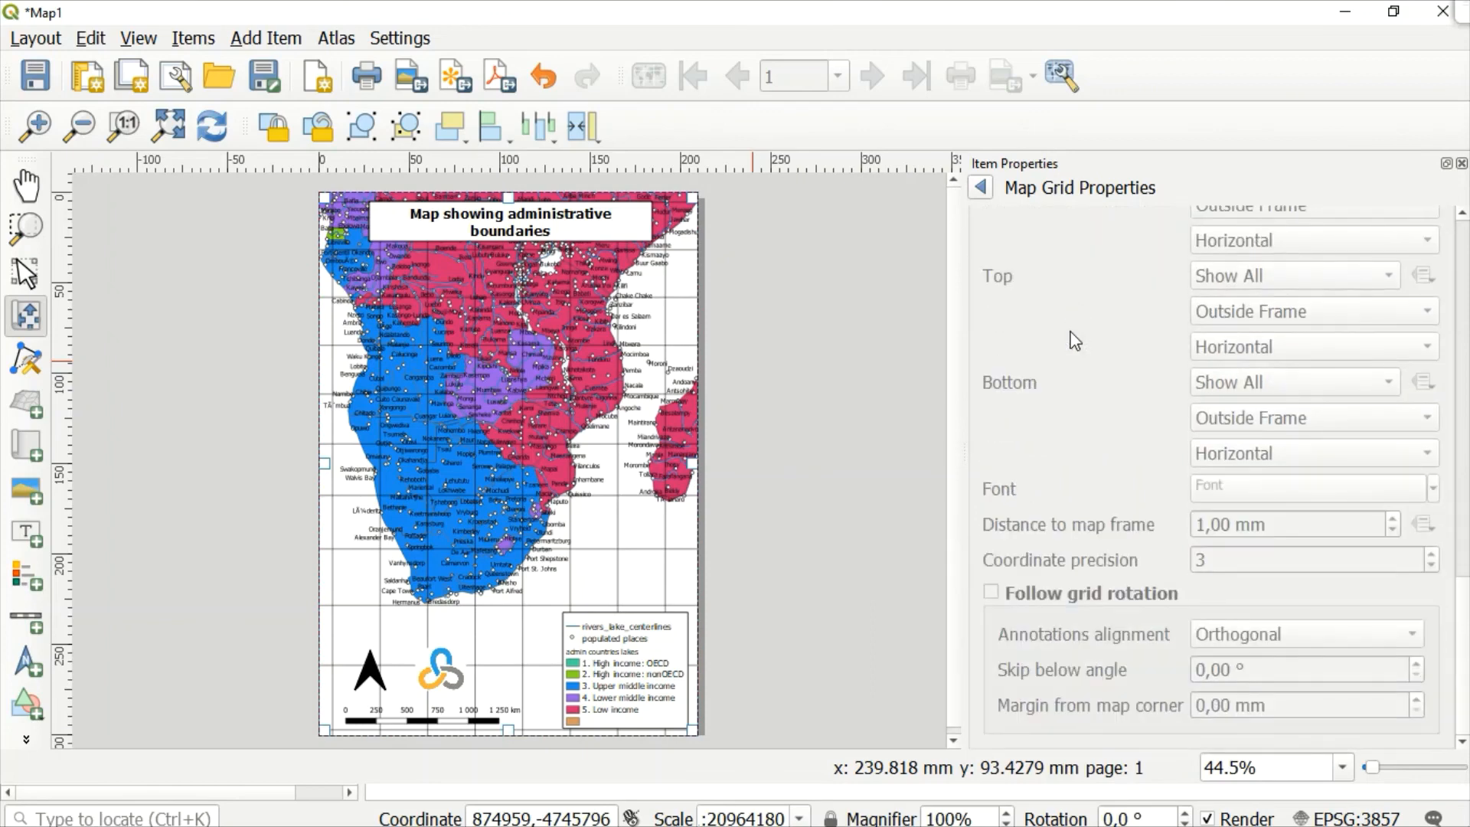
pyautogui.scroll(2, 1463, 228)
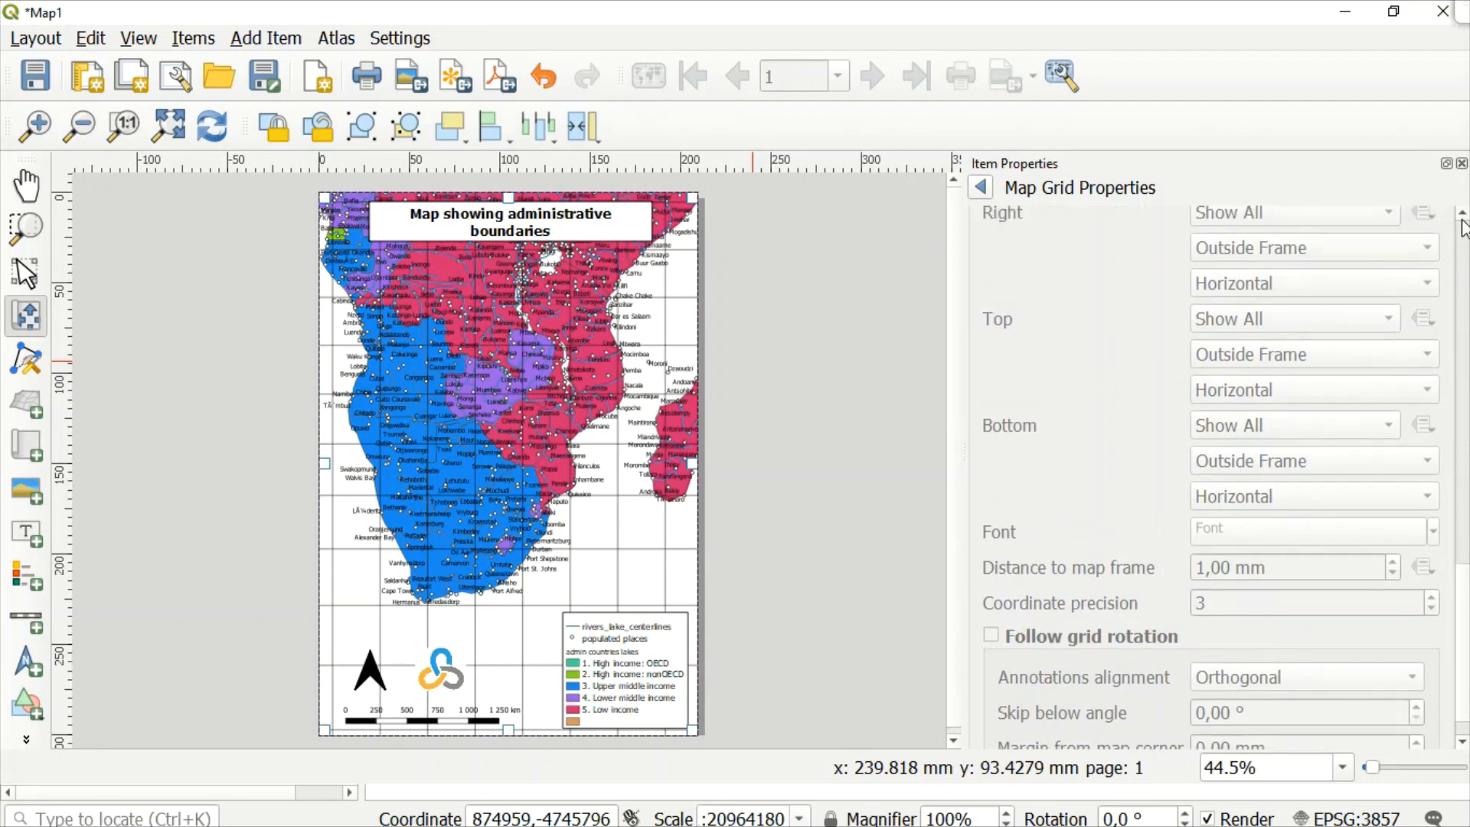
pyautogui.scroll(8, 1464, 227)
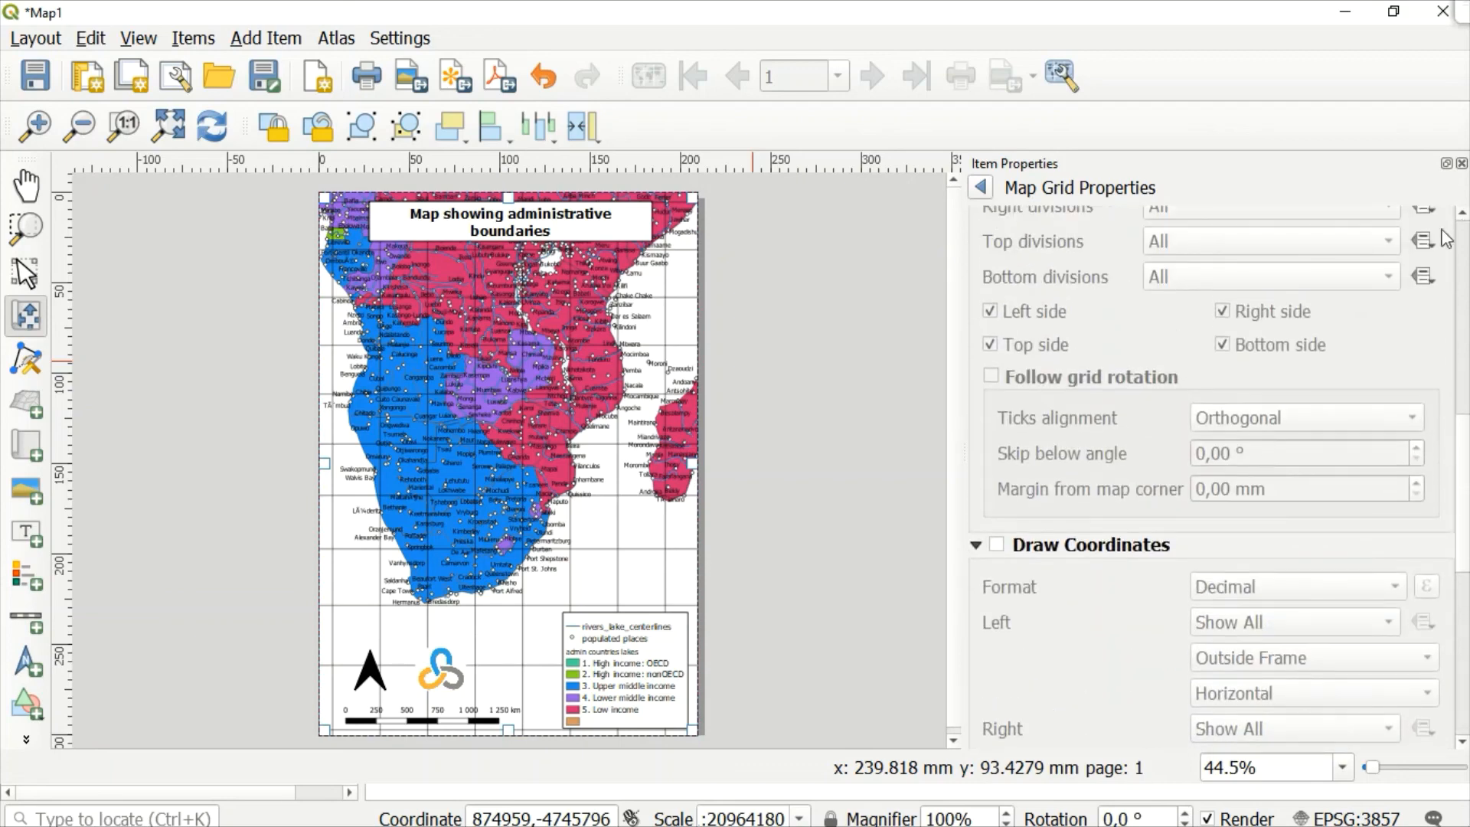
pyautogui.click(996, 545)
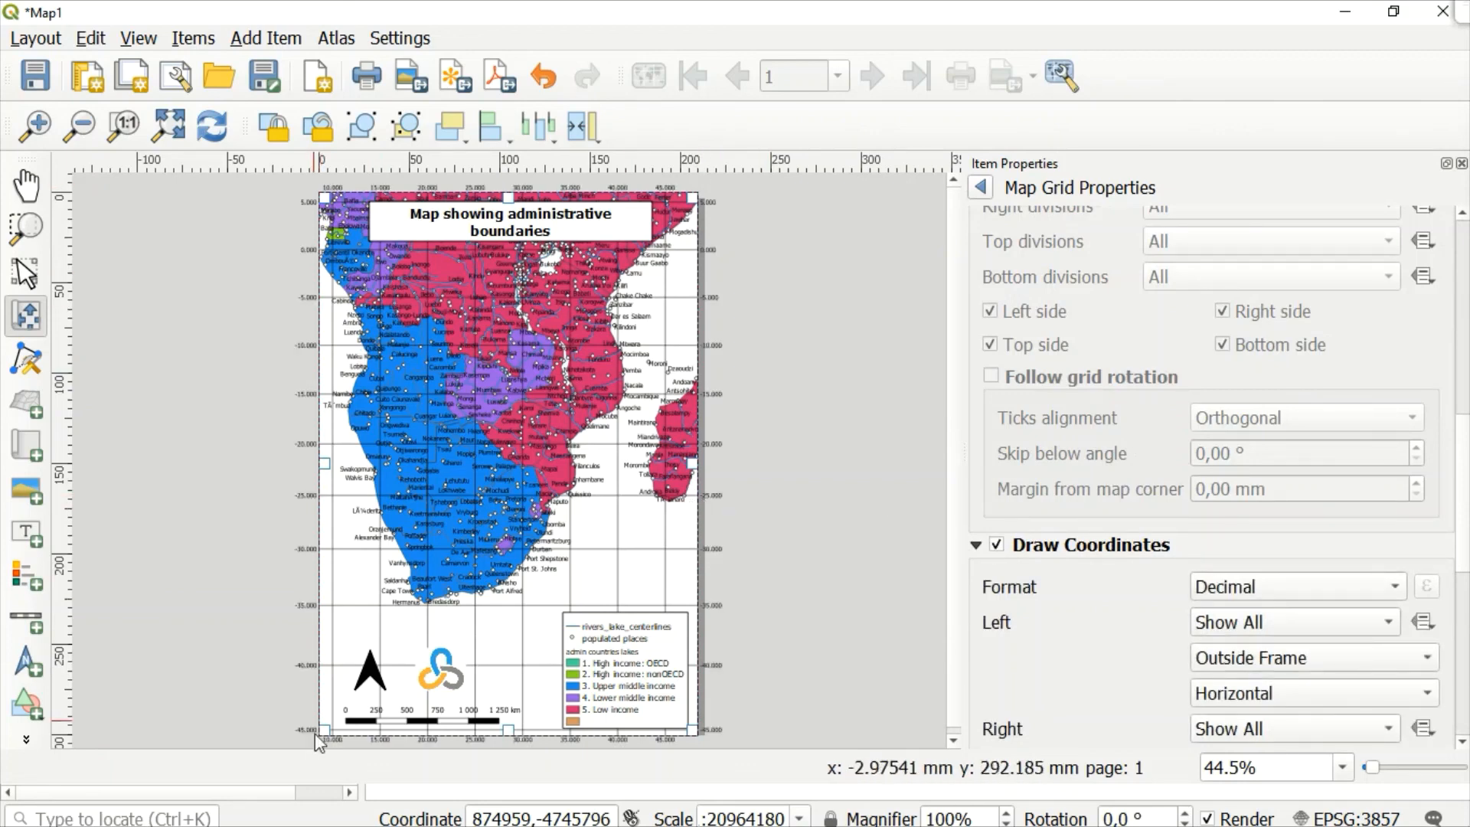
pyautogui.click(1001, 542)
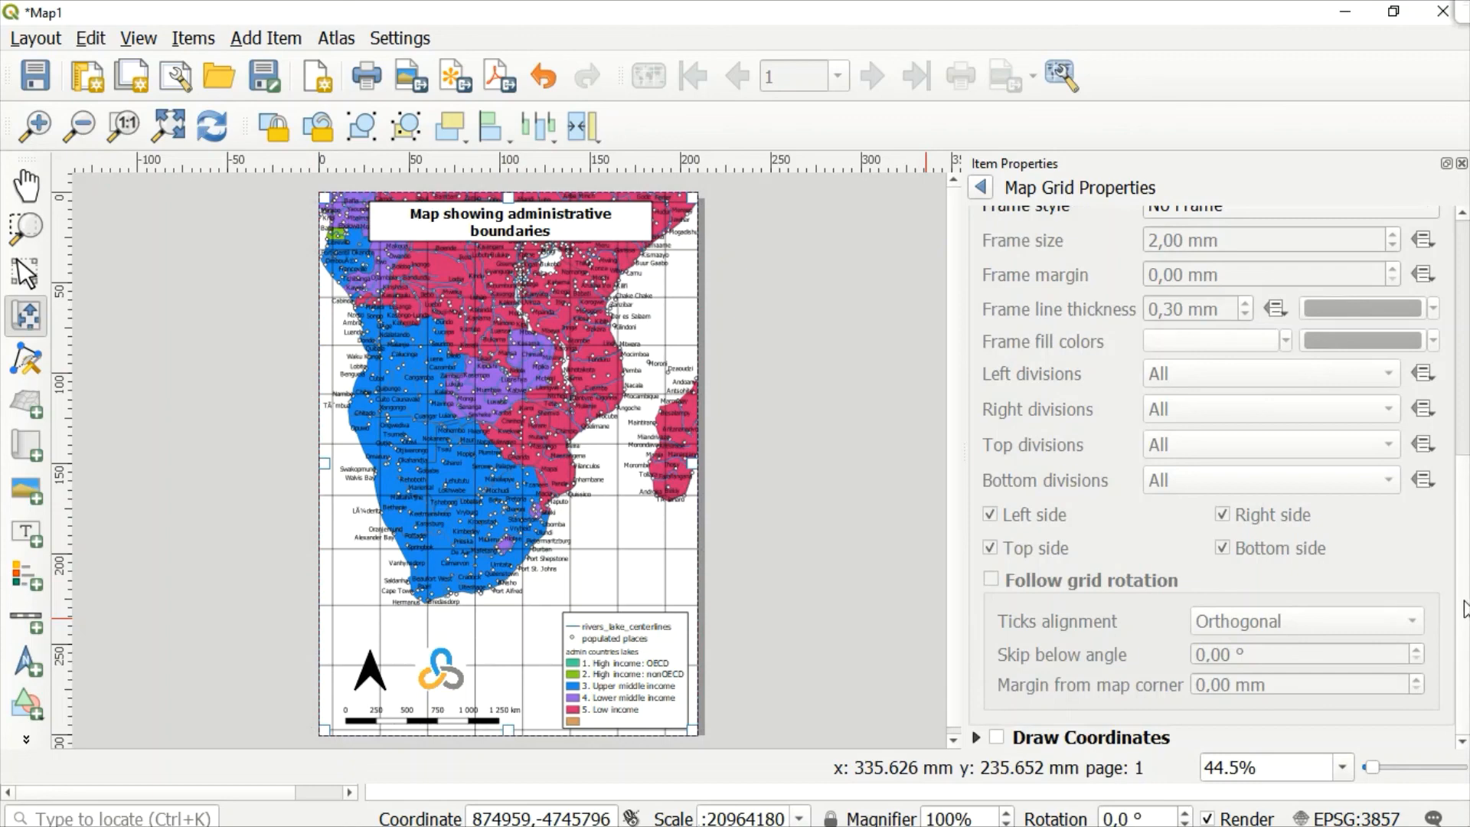
# Step: Set the grid's frame style to Zebra and return to the Map 1 item properties
pyautogui.moveTo(1466, 612); pyautogui.dragTo(1466, 483)
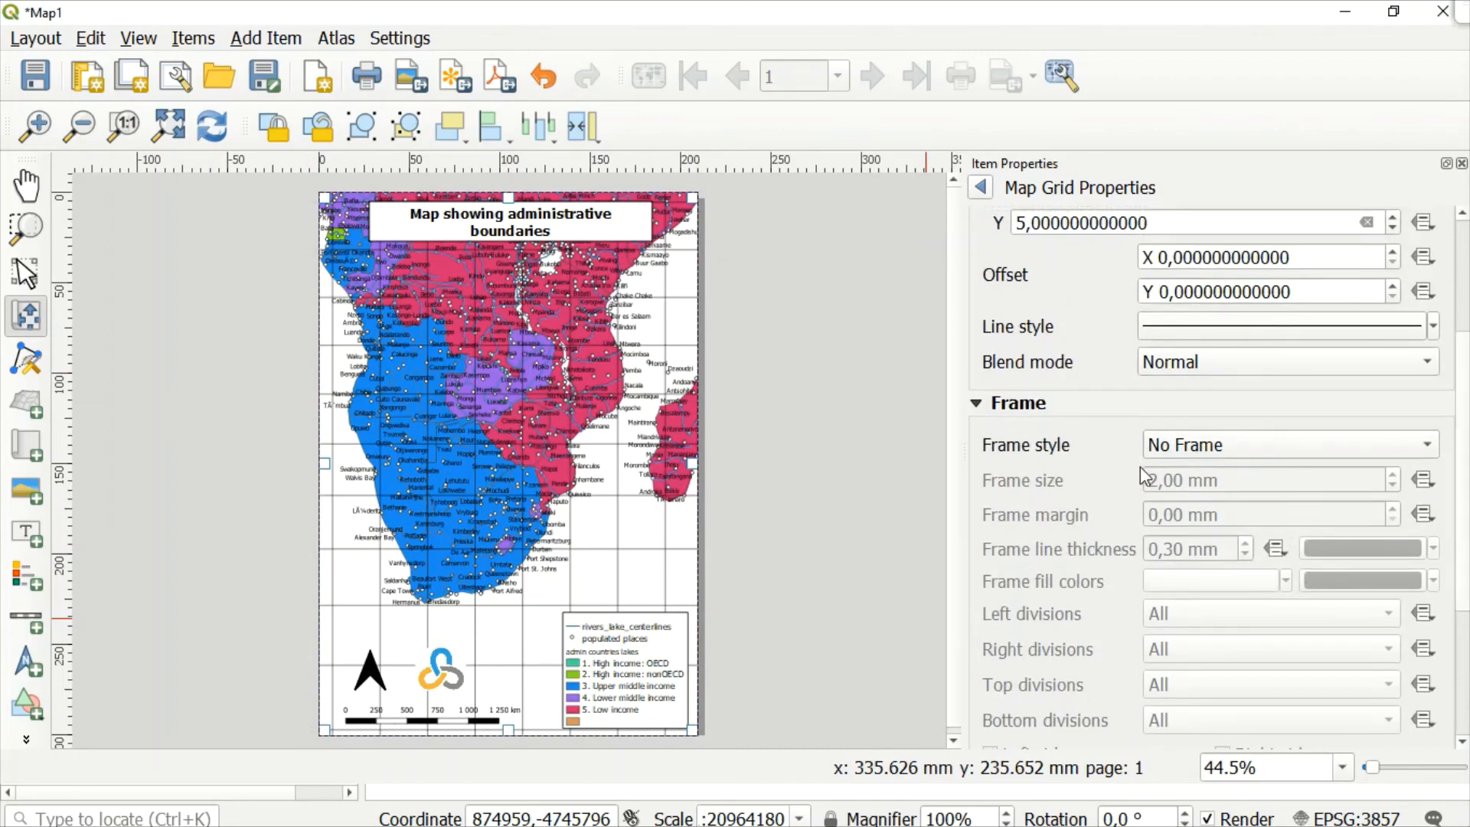
pyautogui.click(1418, 445)
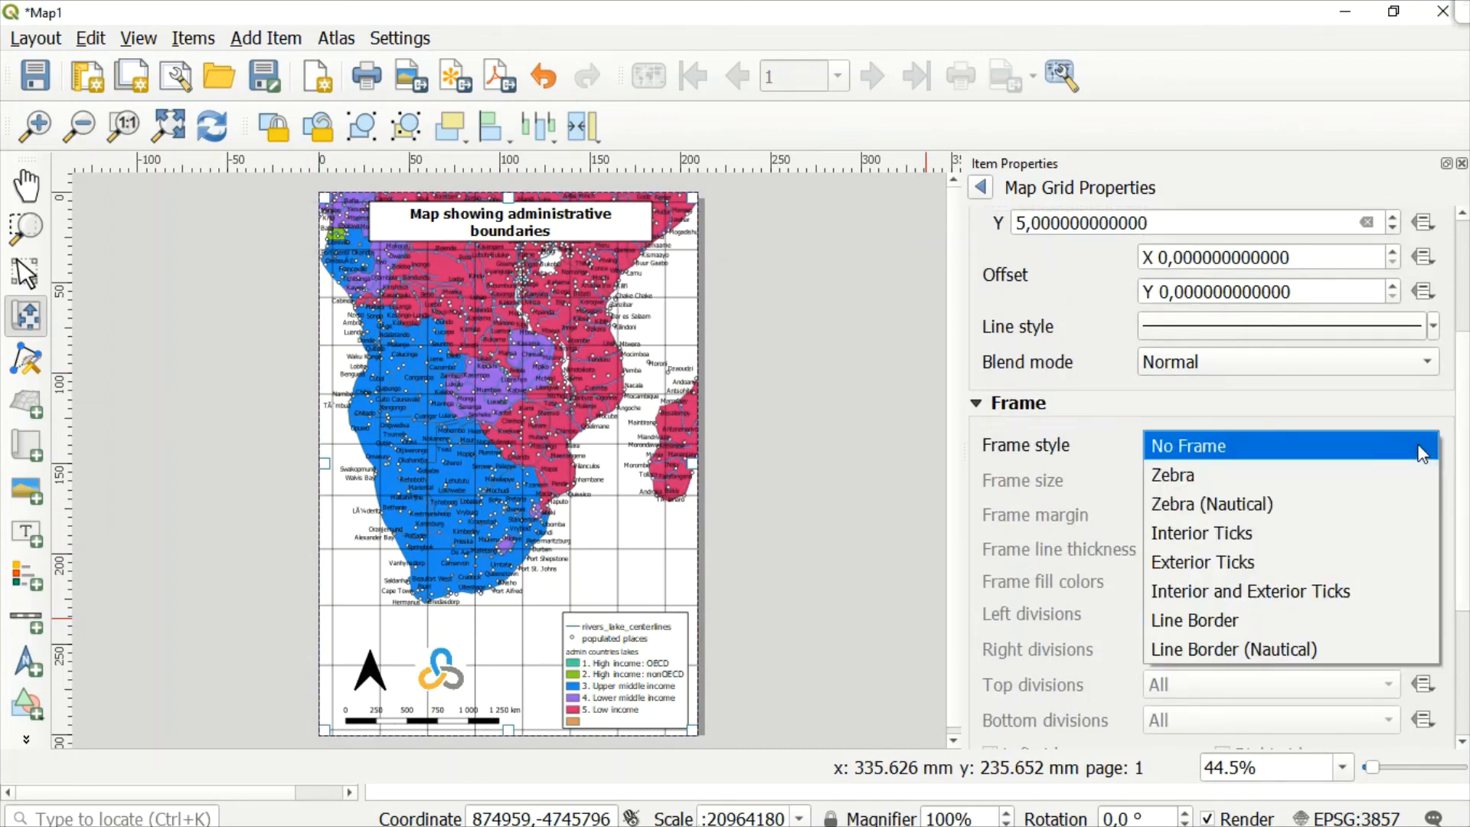
pyautogui.click(1201, 473)
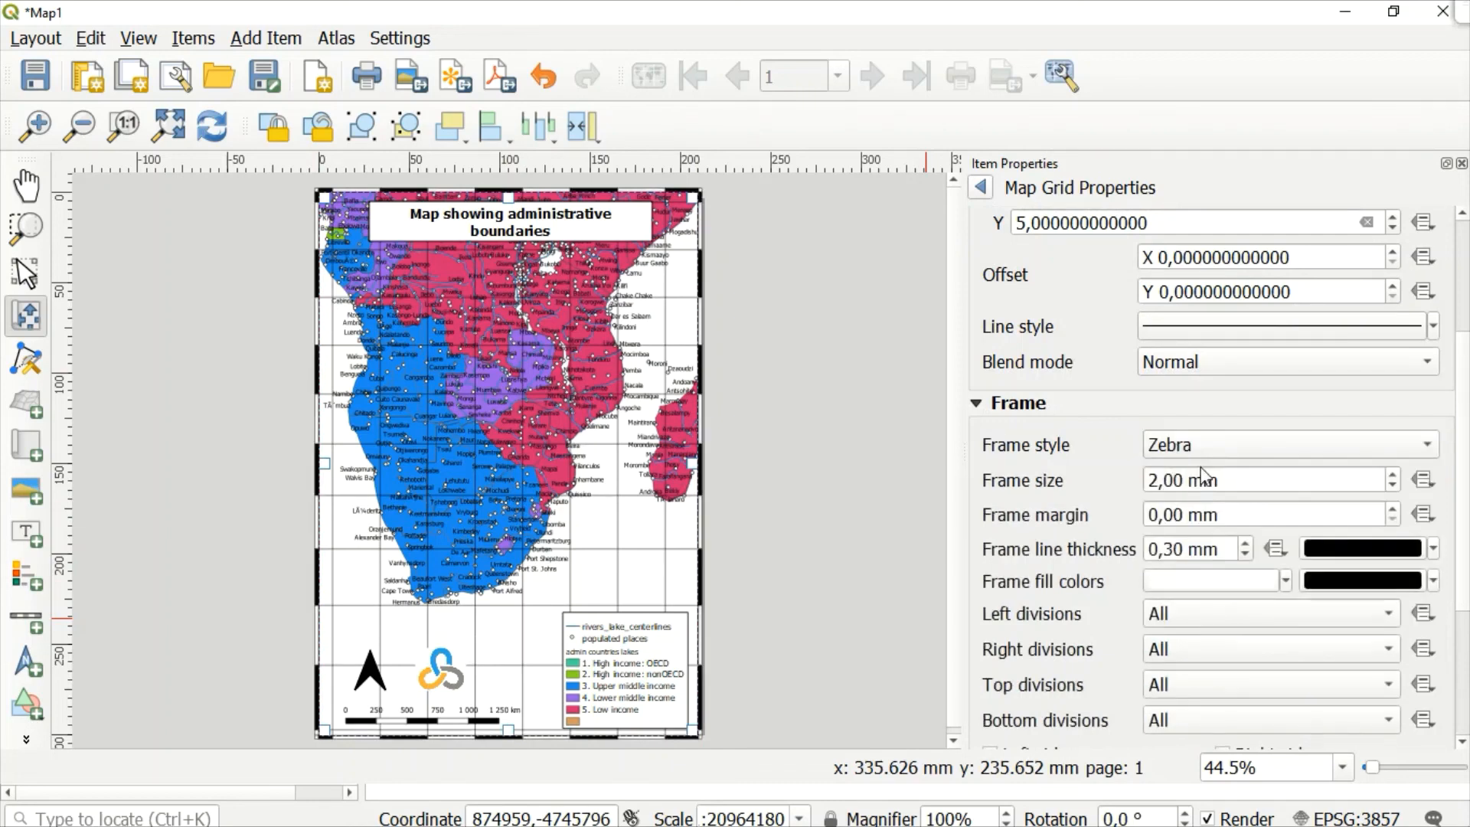
pyautogui.click(1427, 446)
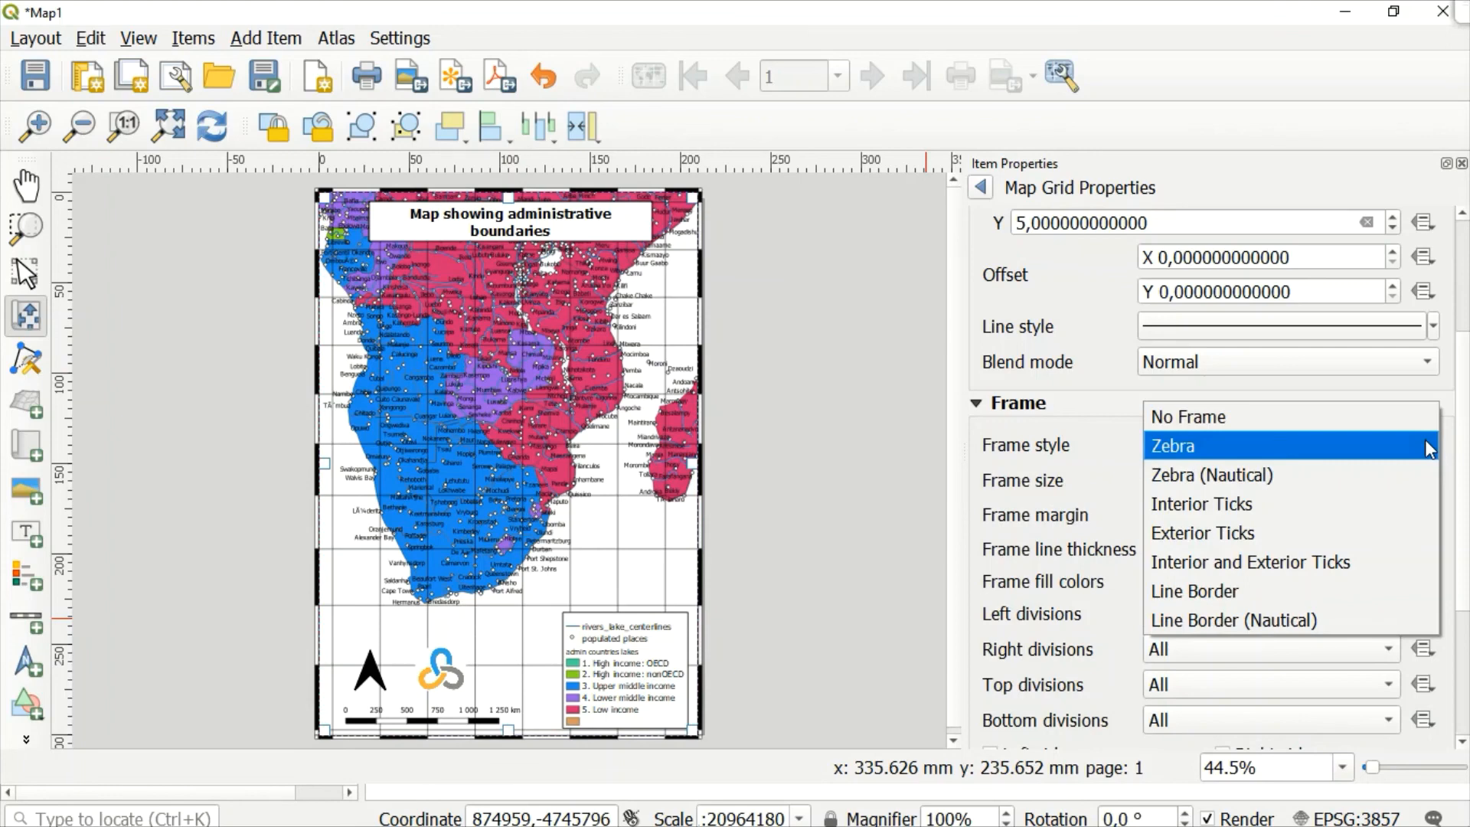
pyautogui.click(1425, 446)
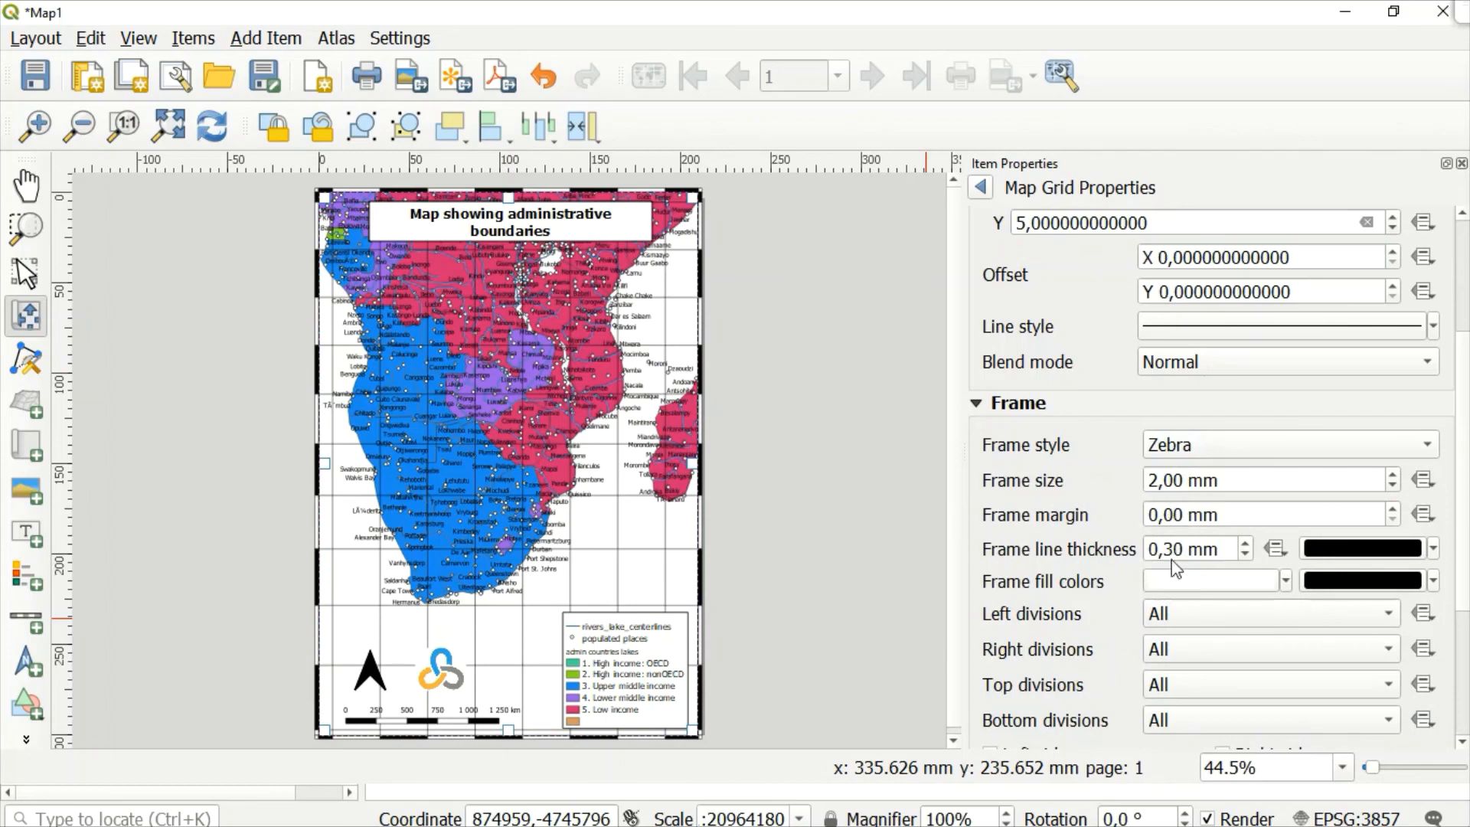
pyautogui.scroll(-3, 1080, 582)
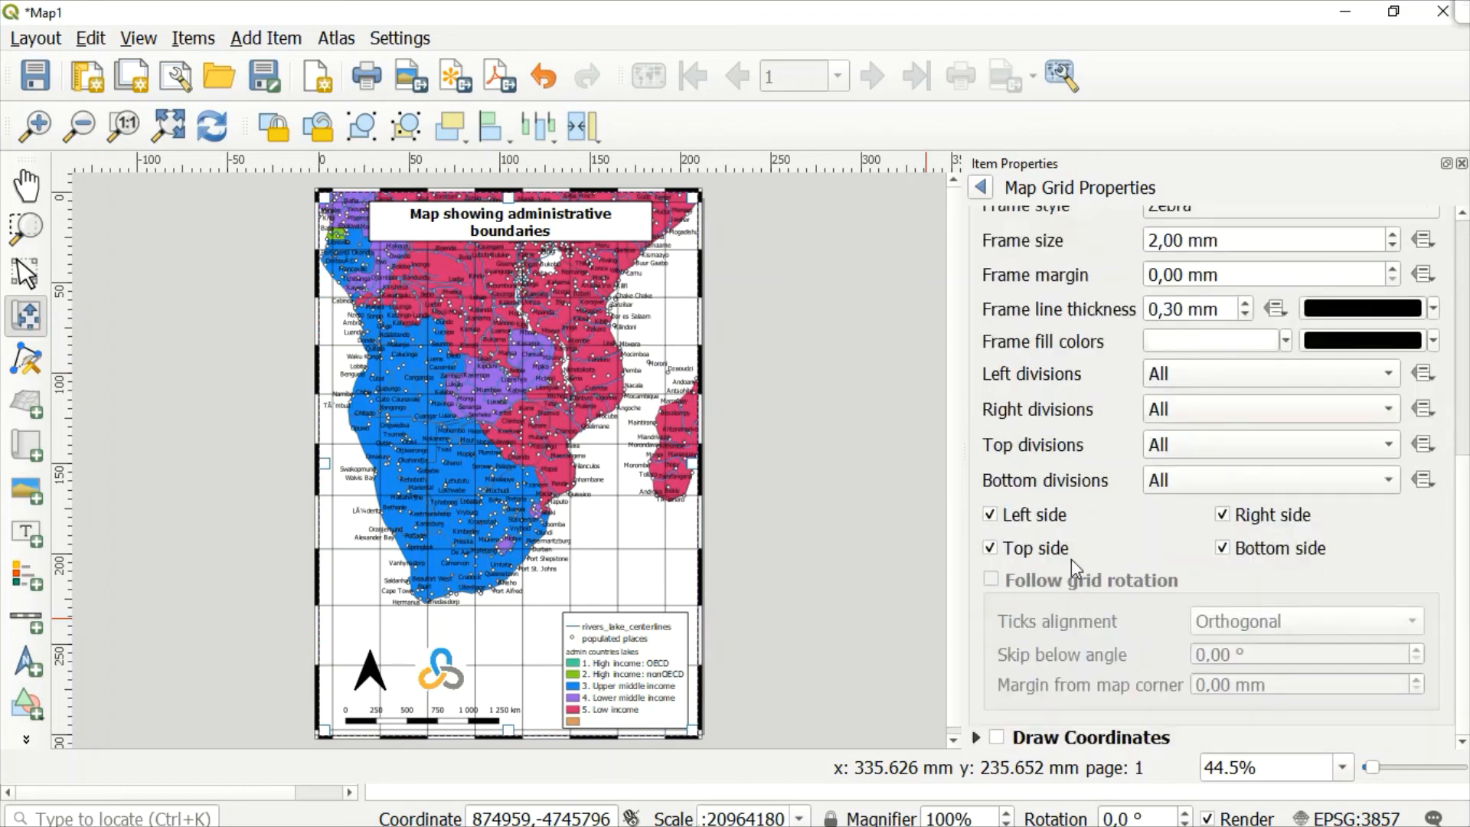
pyautogui.scroll(6, 1072, 558)
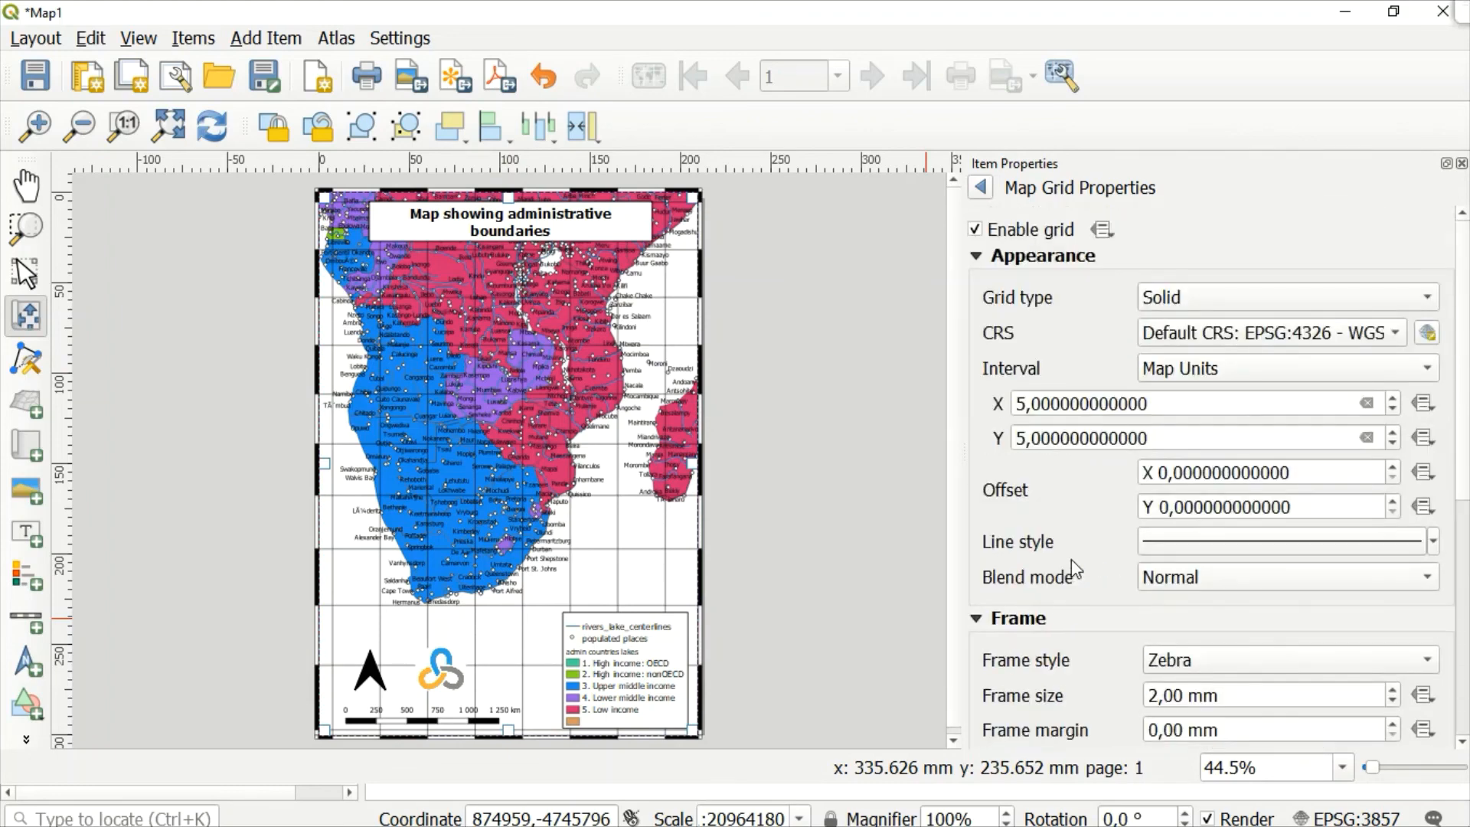
pyautogui.click(983, 188)
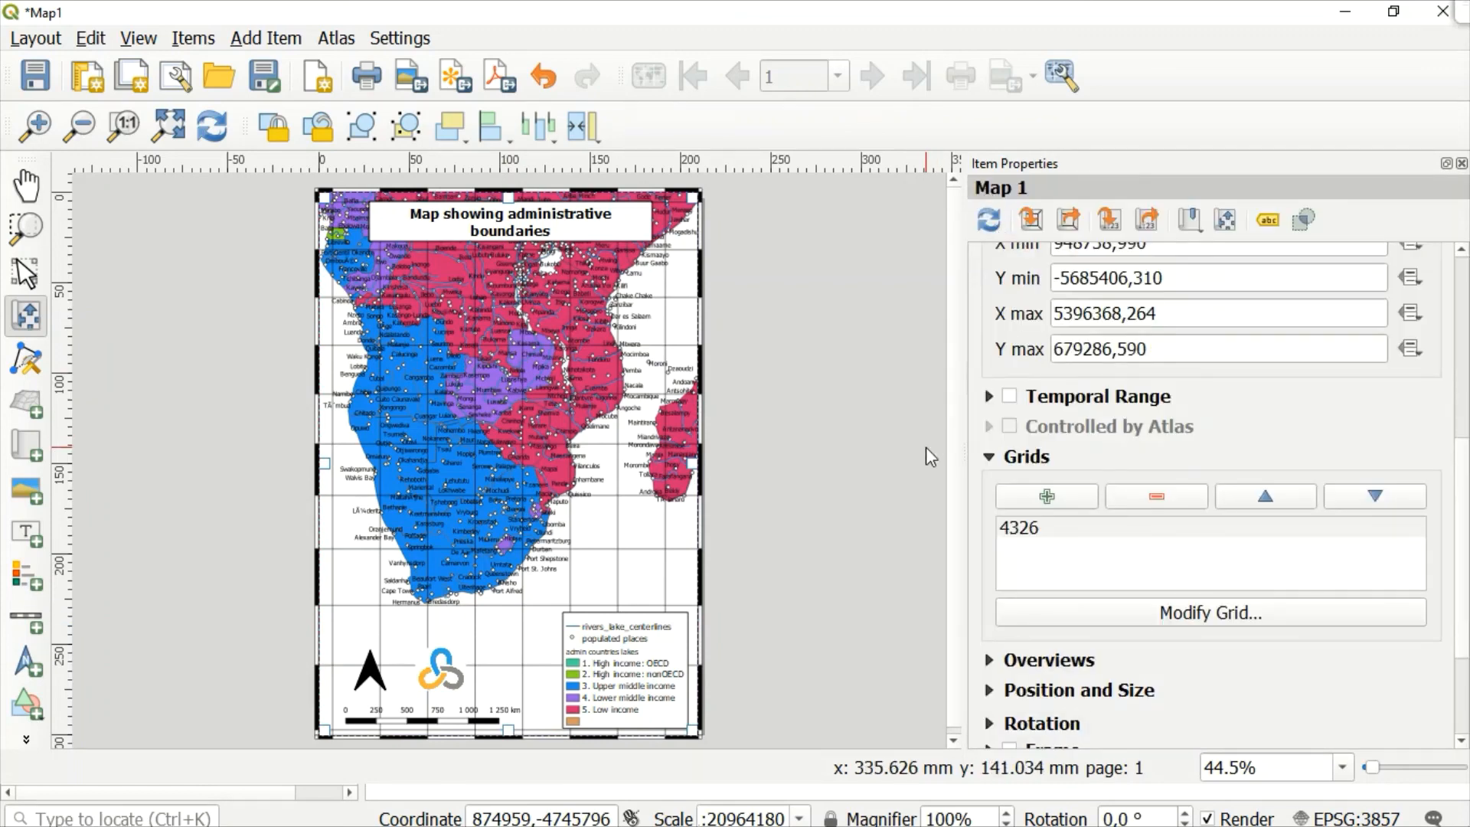